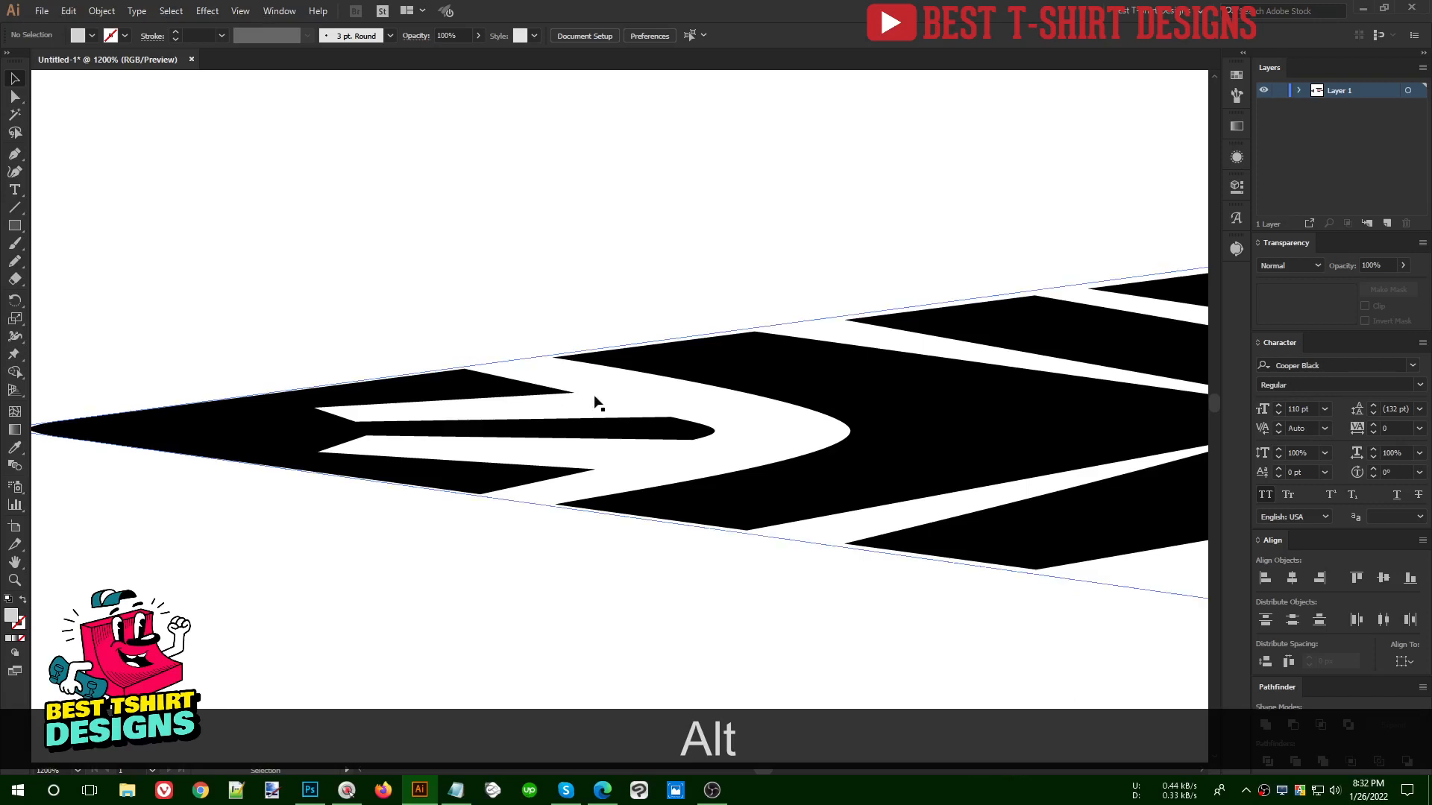
# - Undo the envelope distortion of the lower black ENVELOPE text, restoring the separate text and grey diamond, and clear the selection
pyautogui.scroll(-1, 308, 402)
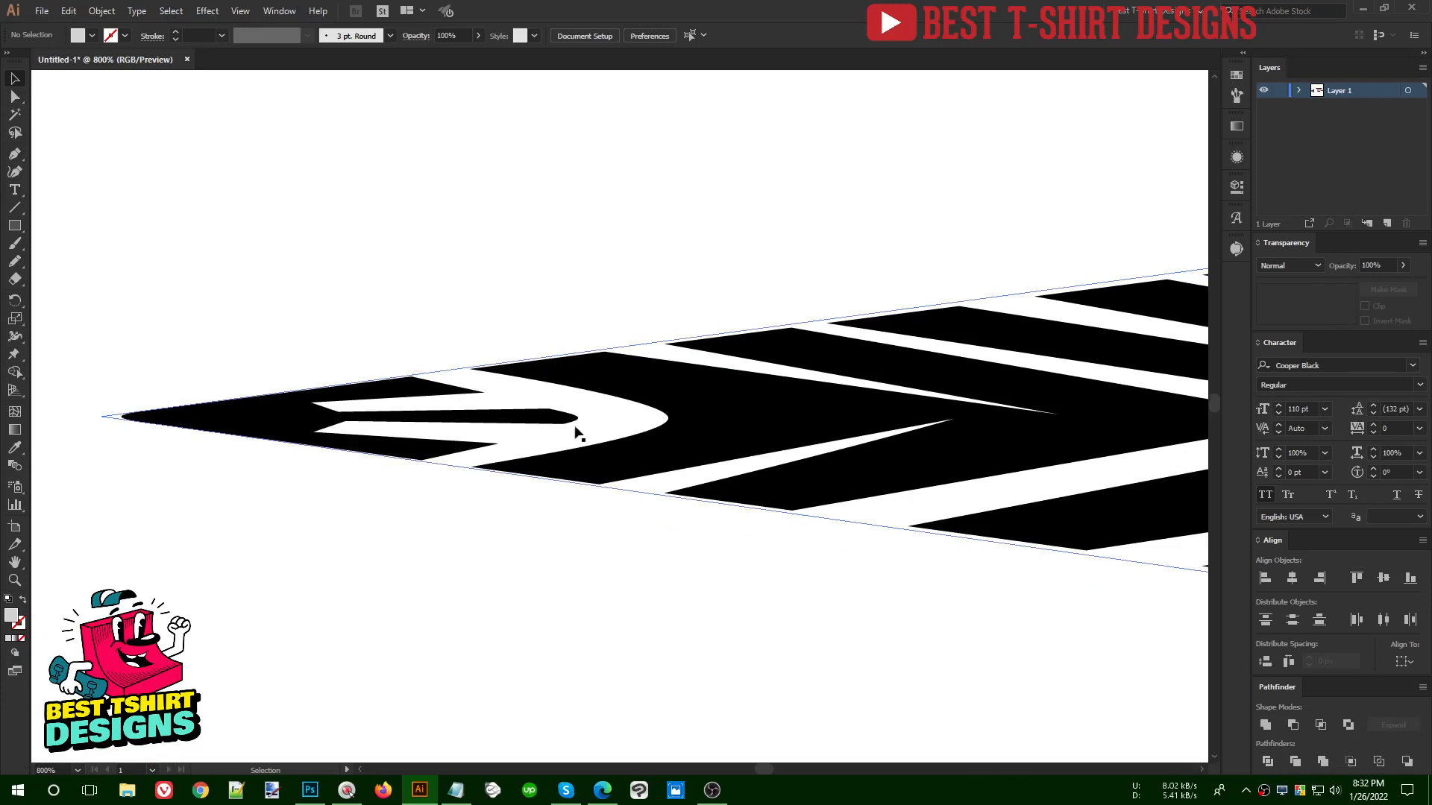
pyautogui.scroll(-5, 250, 447)
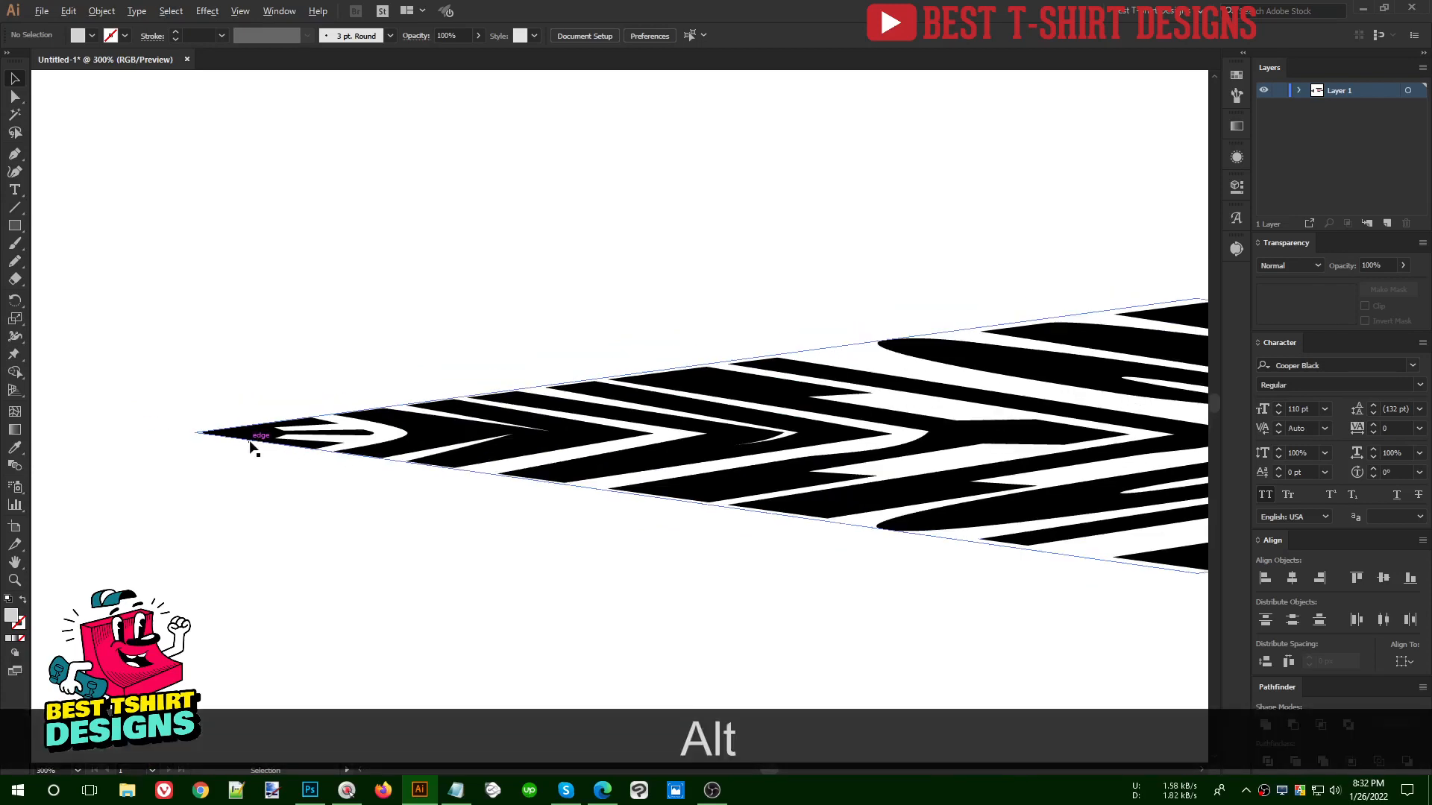
pyautogui.scroll(-1, 246, 441)
pyautogui.scroll(-1, 553, 486)
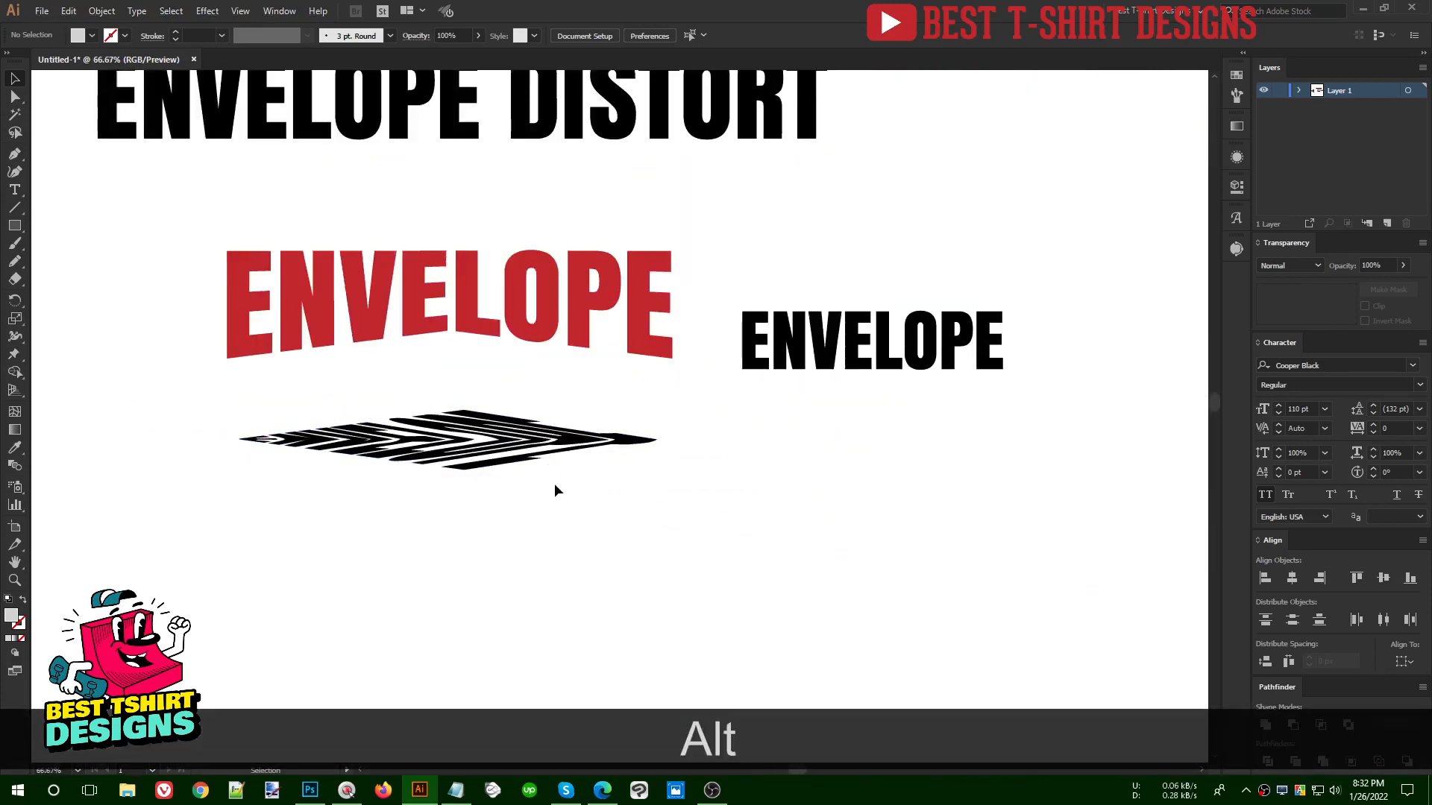
pyautogui.hotkey('ctrl', 'alt', 'z')
pyautogui.scroll(1, 392, 539)
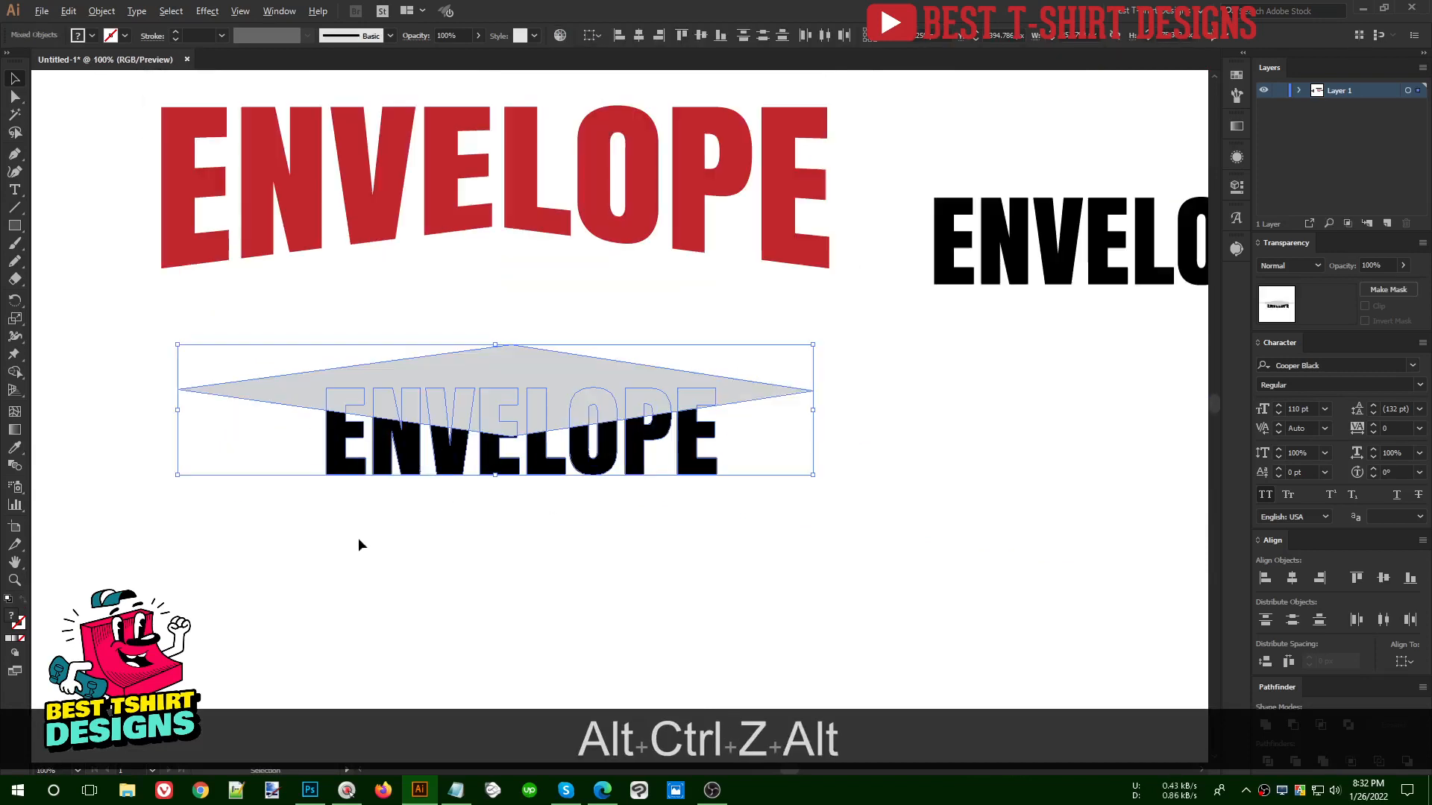
pyautogui.click(644, 562)
pyautogui.click(727, 394)
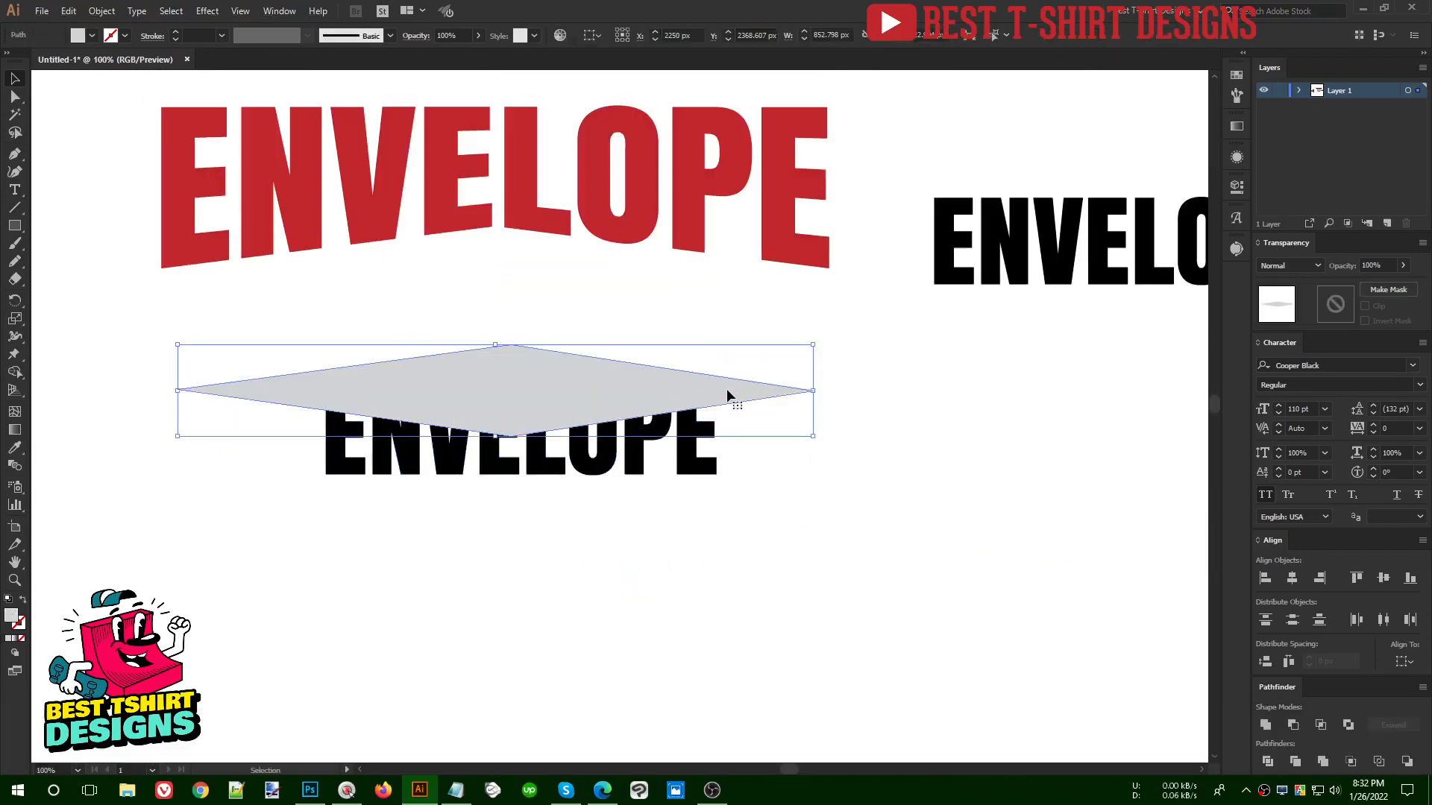
pyautogui.click(789, 471)
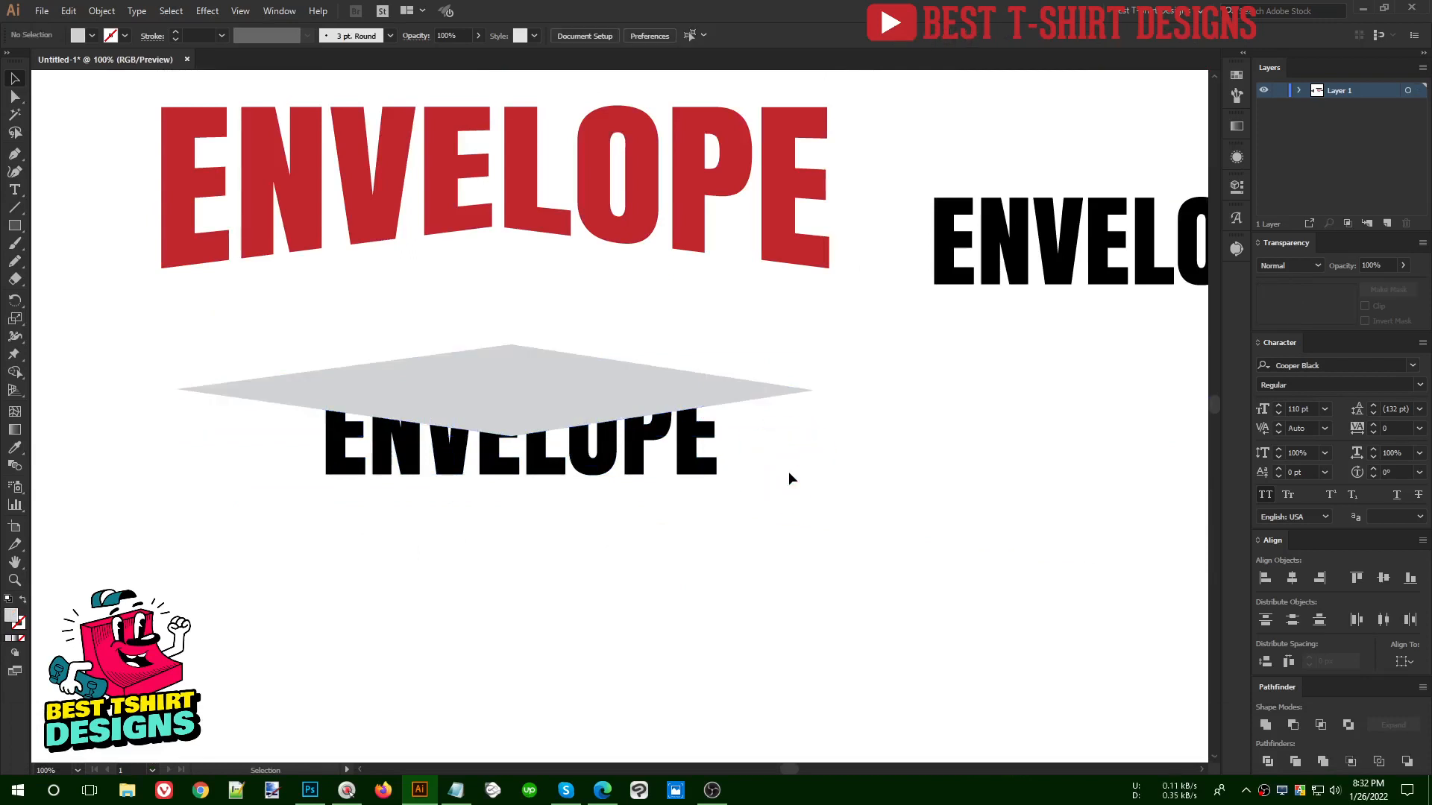
pyautogui.click(762, 386)
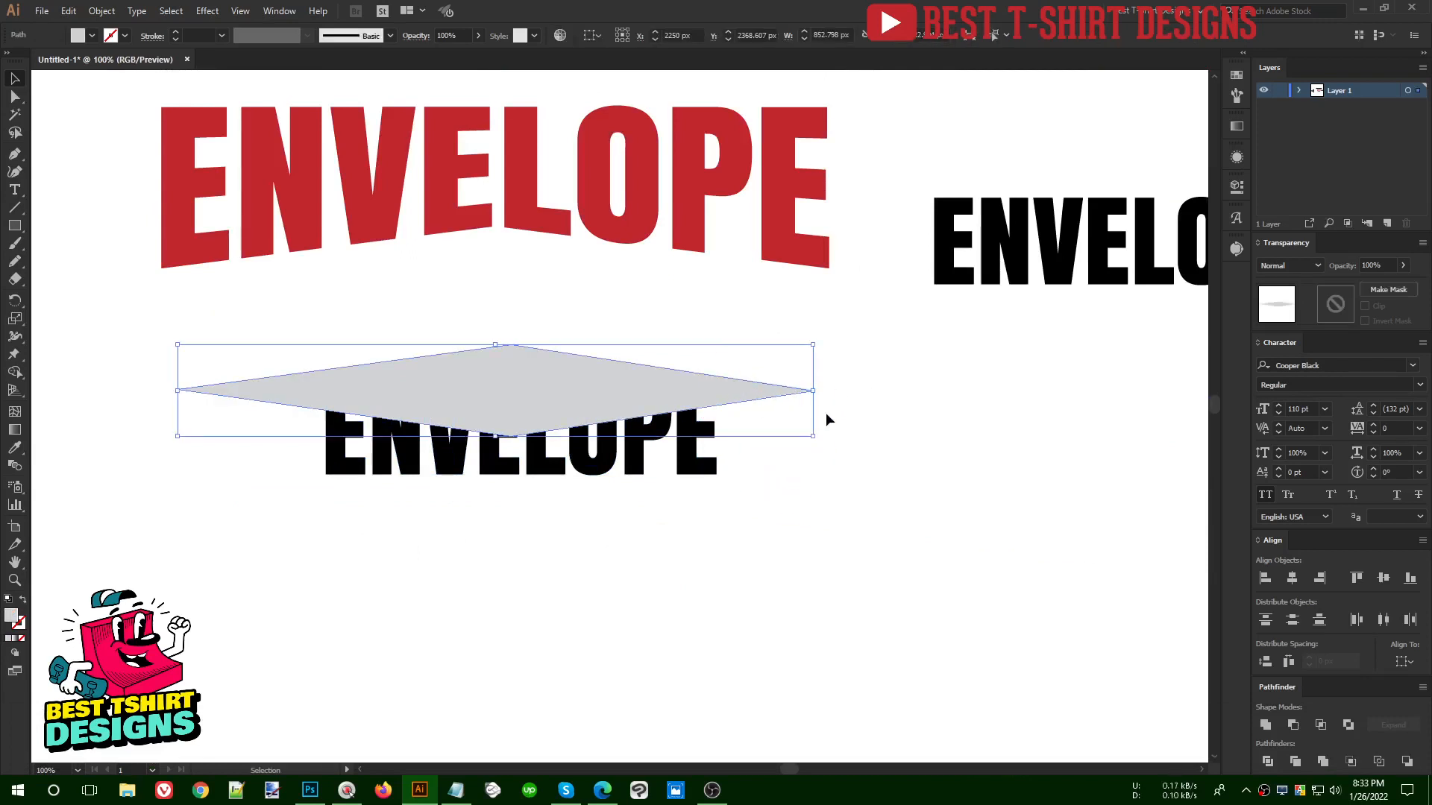
pyautogui.click(750, 438)
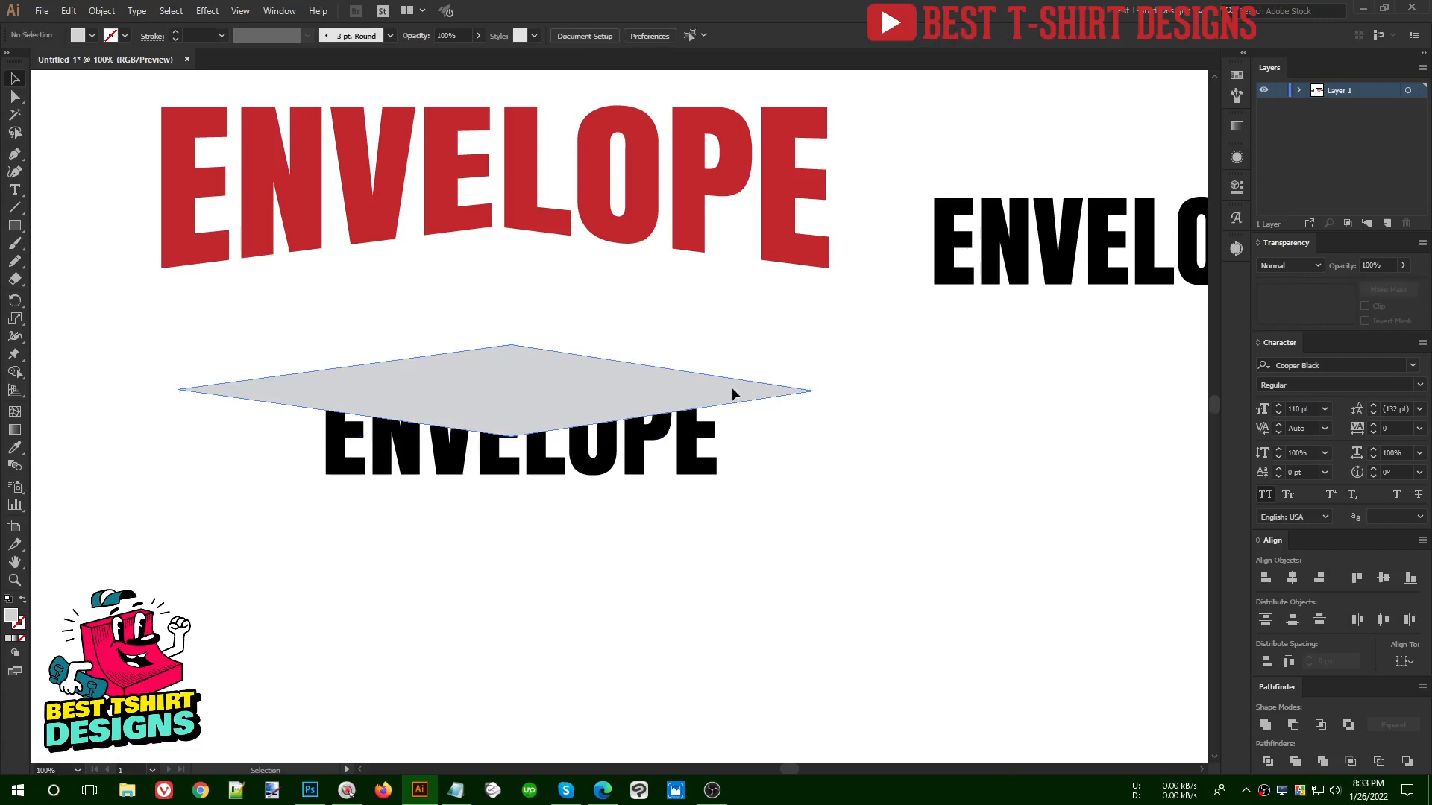
pyautogui.click(755, 389)
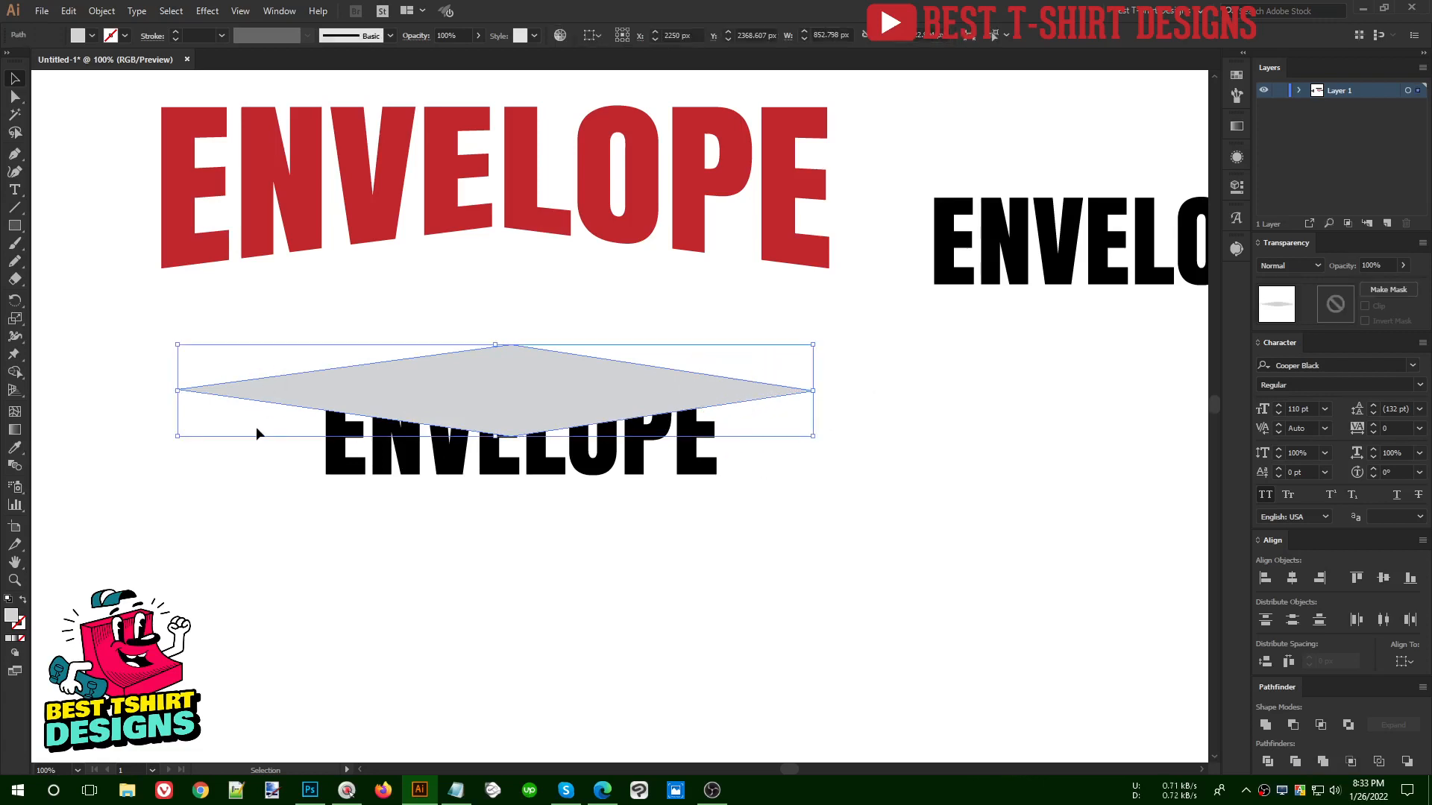
# - Draw a vertical line across the diamond near its left tip, duplicate it near the right tip, and select both lines
pyautogui.click(15, 209)
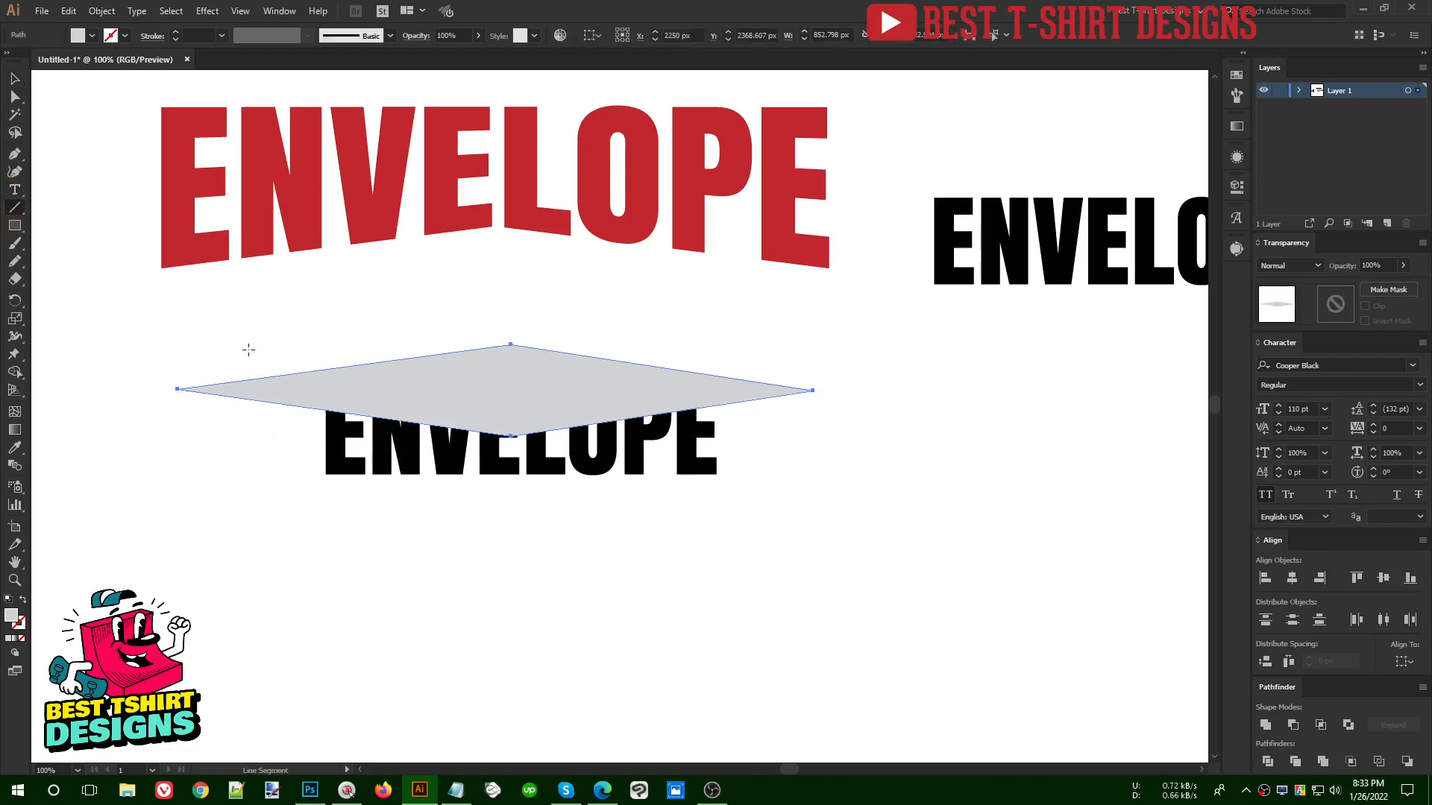
pyautogui.moveTo(281, 341); pyautogui.dragTo(284, 463)
pyautogui.hotkey('shift', 'v')
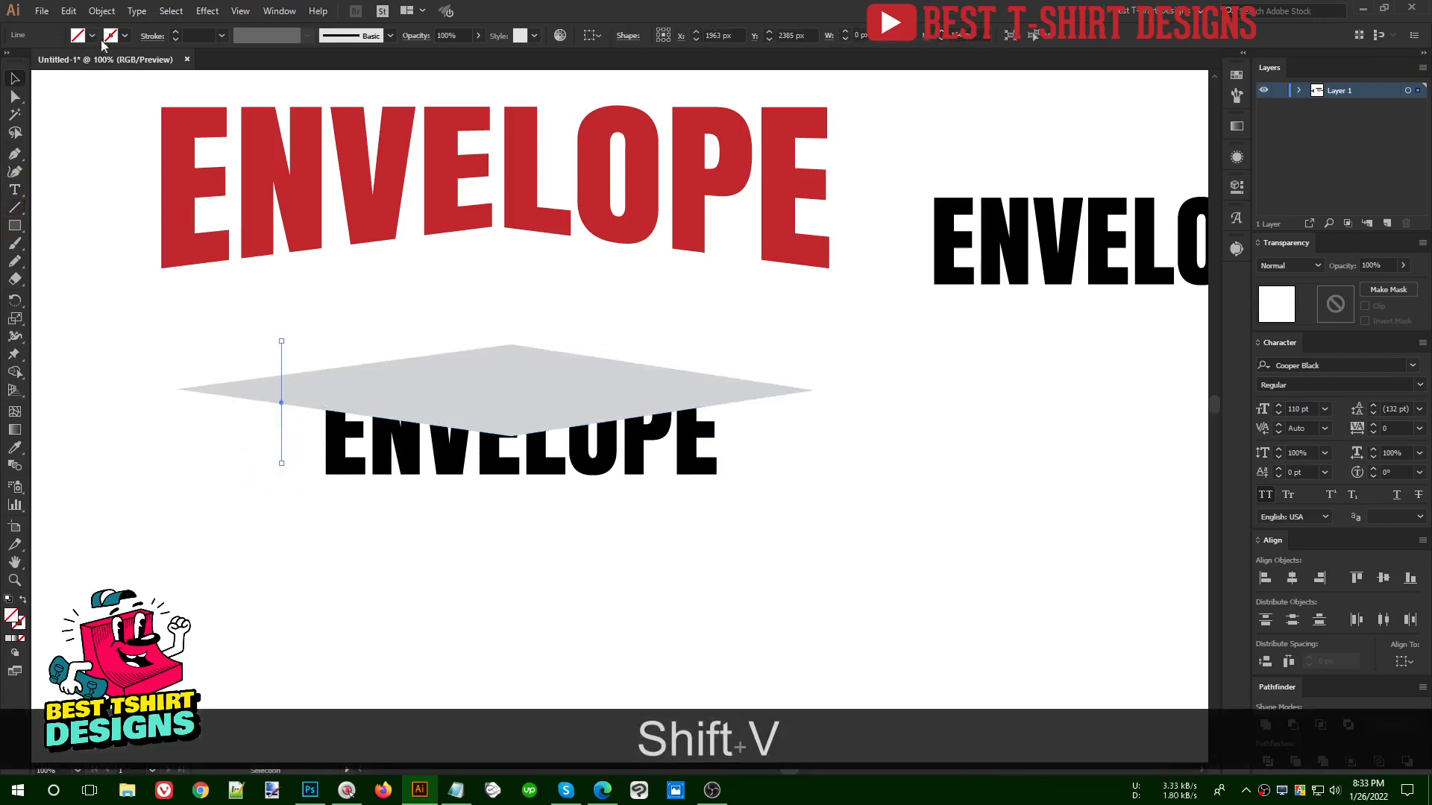
pyautogui.press('alt')
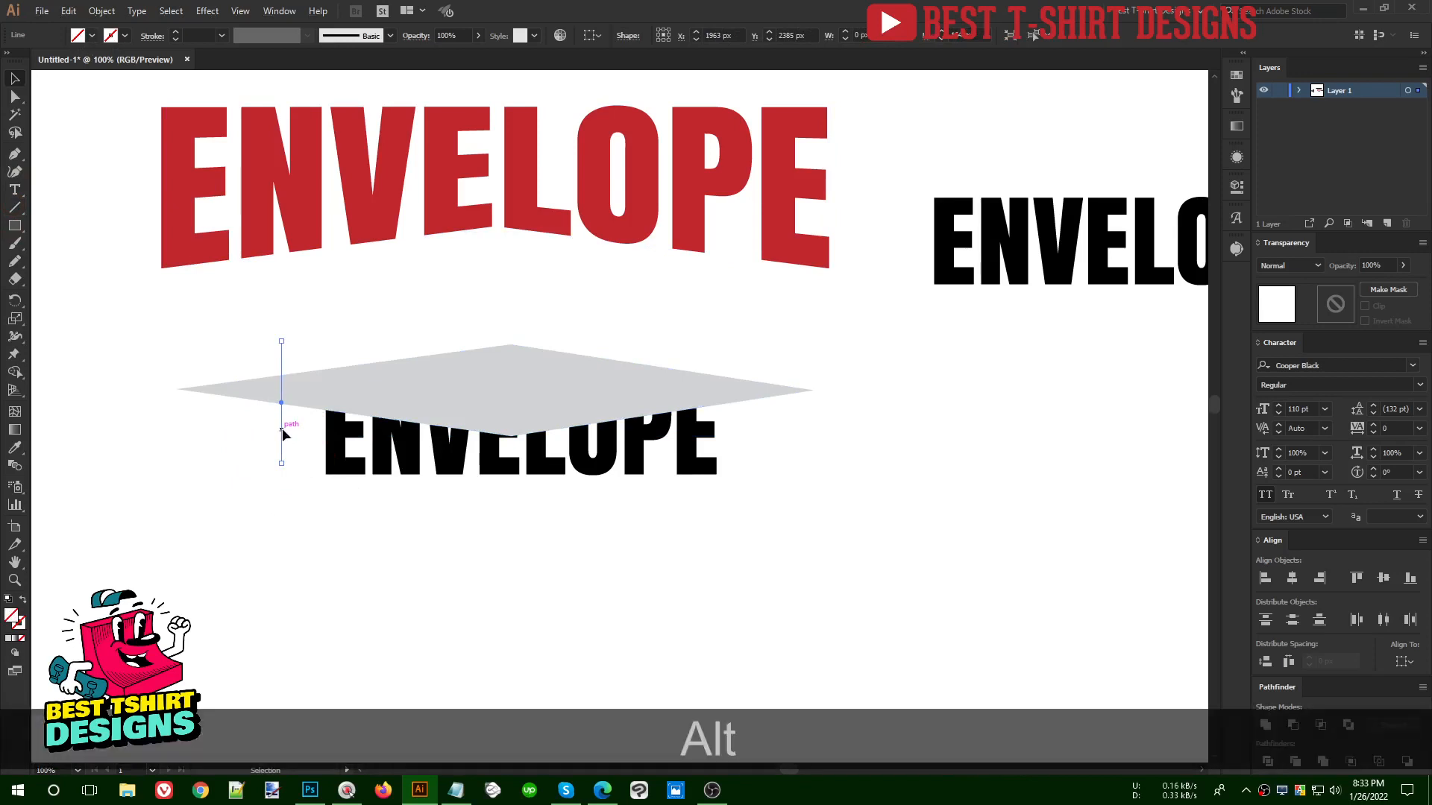
pyautogui.moveTo(284, 434); pyautogui.dragTo(729, 433)
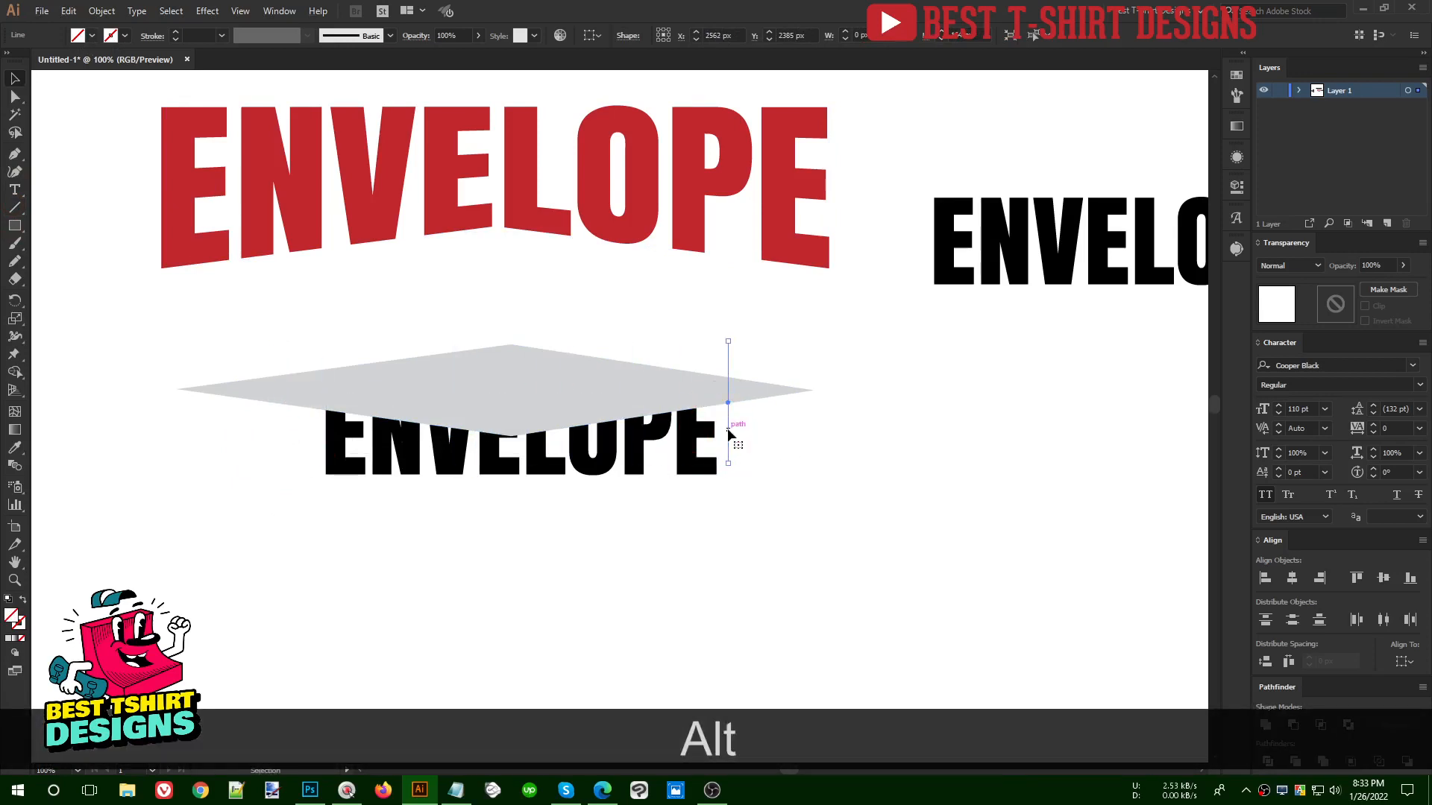
pyautogui.keyDown('shift'); pyautogui.click(282, 422); pyautogui.keyUp('shift')
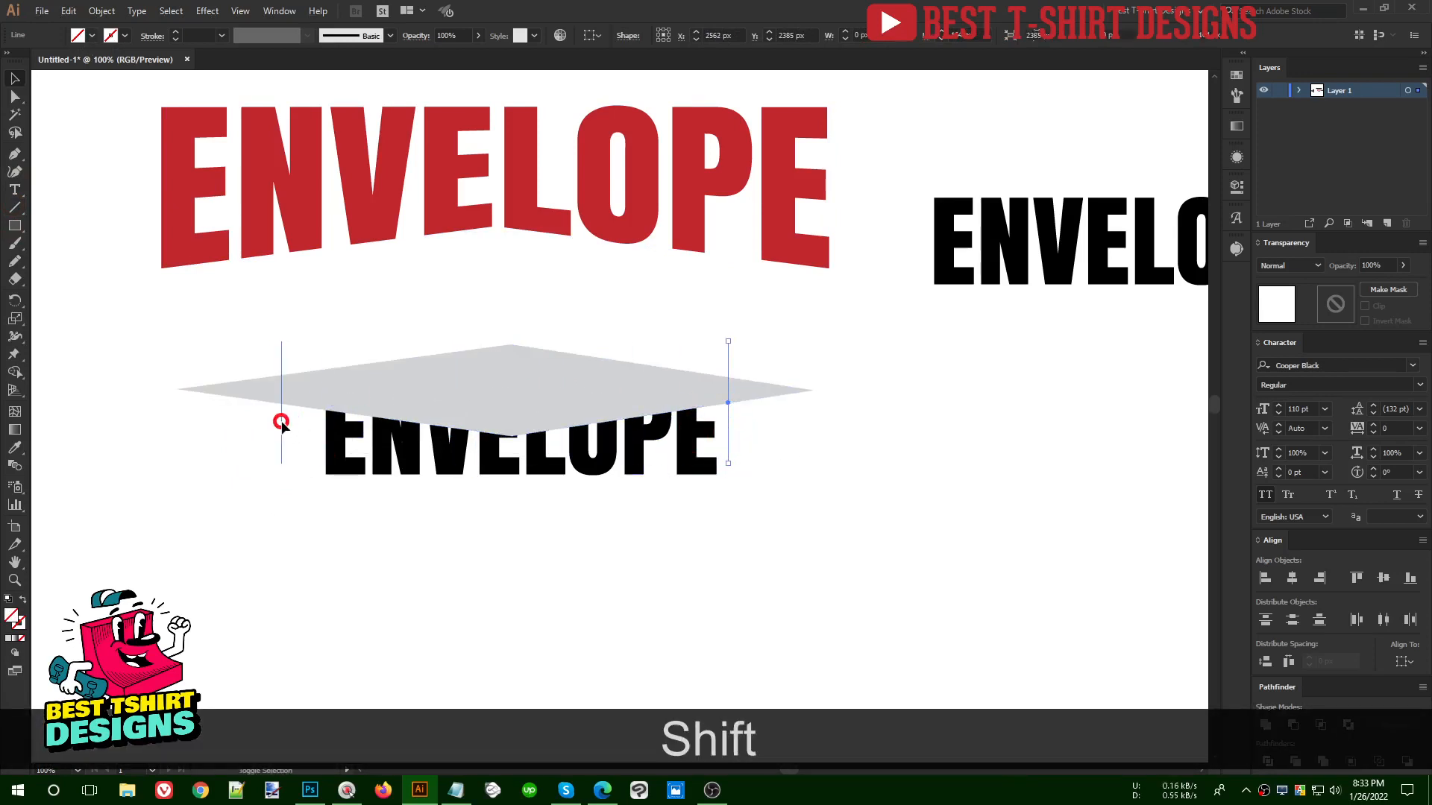
# - Try a 10 pt stroke weight on both vertical lines and reset it to 0 pt
pyautogui.click(200, 36)
pyautogui.write('10')
pyautogui.press('Return')
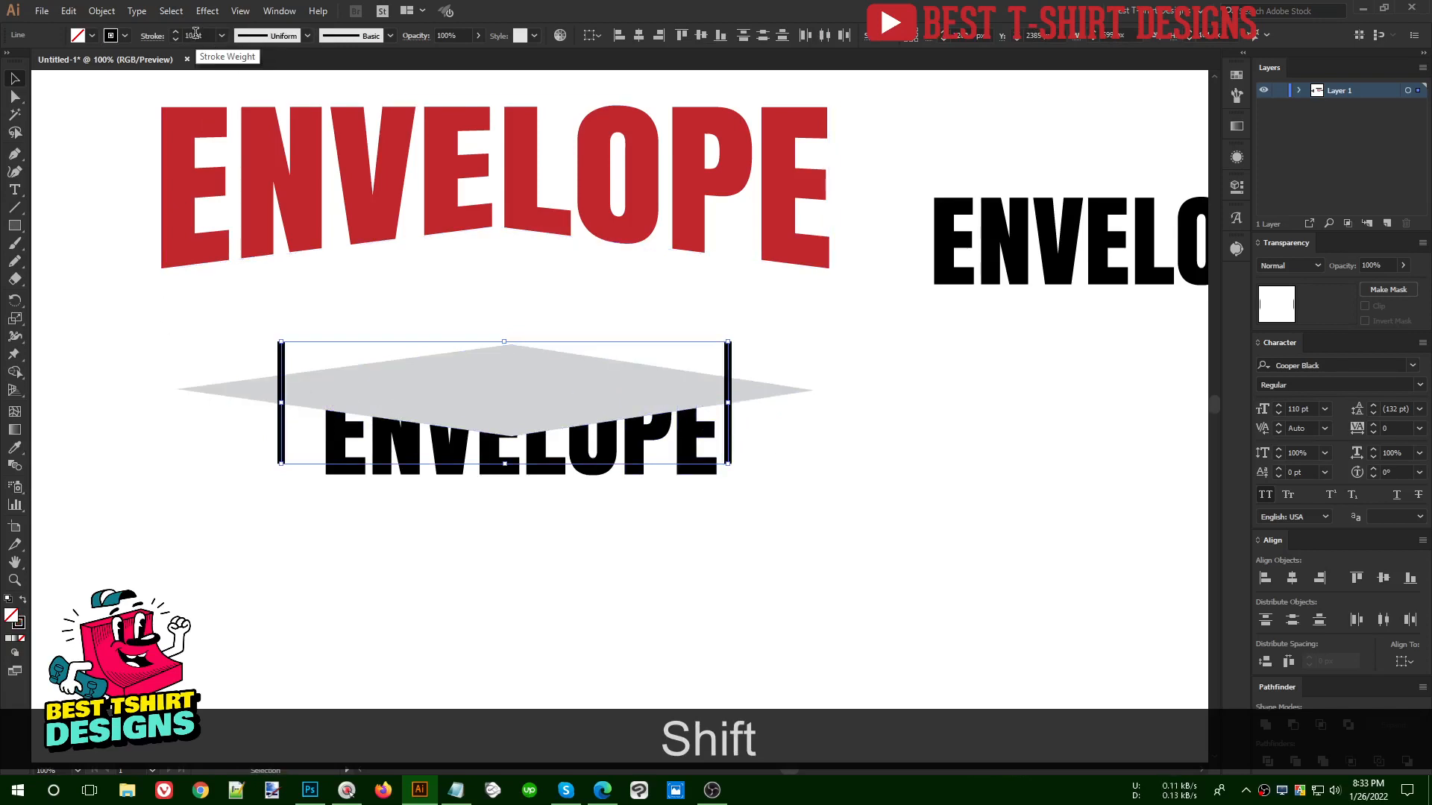
pyautogui.scroll(-1, 195, 34)
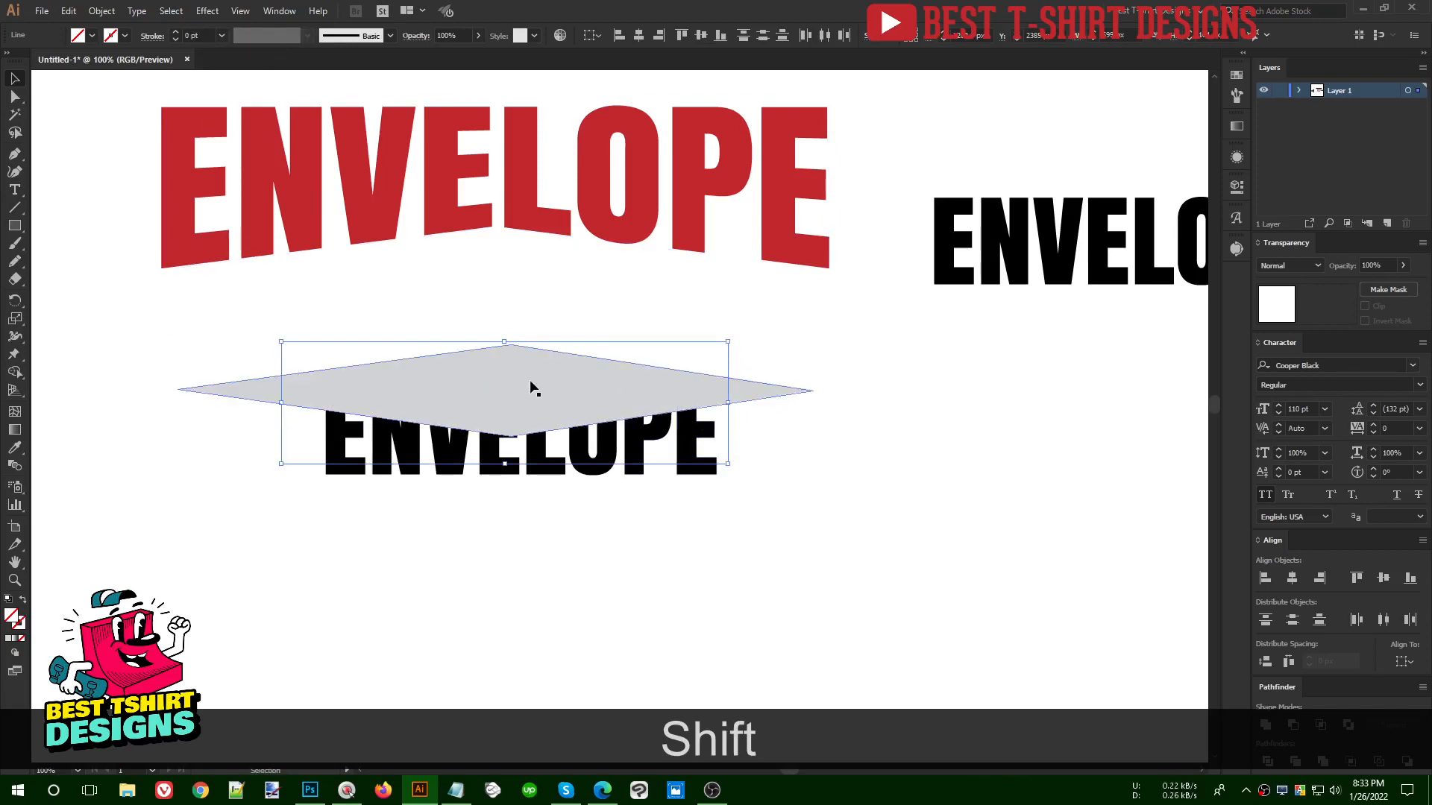
# - Group the two vertical lines and align the group and the diamond to each other's horizontal centre
pyautogui.hotkey('ctrl', 'g')
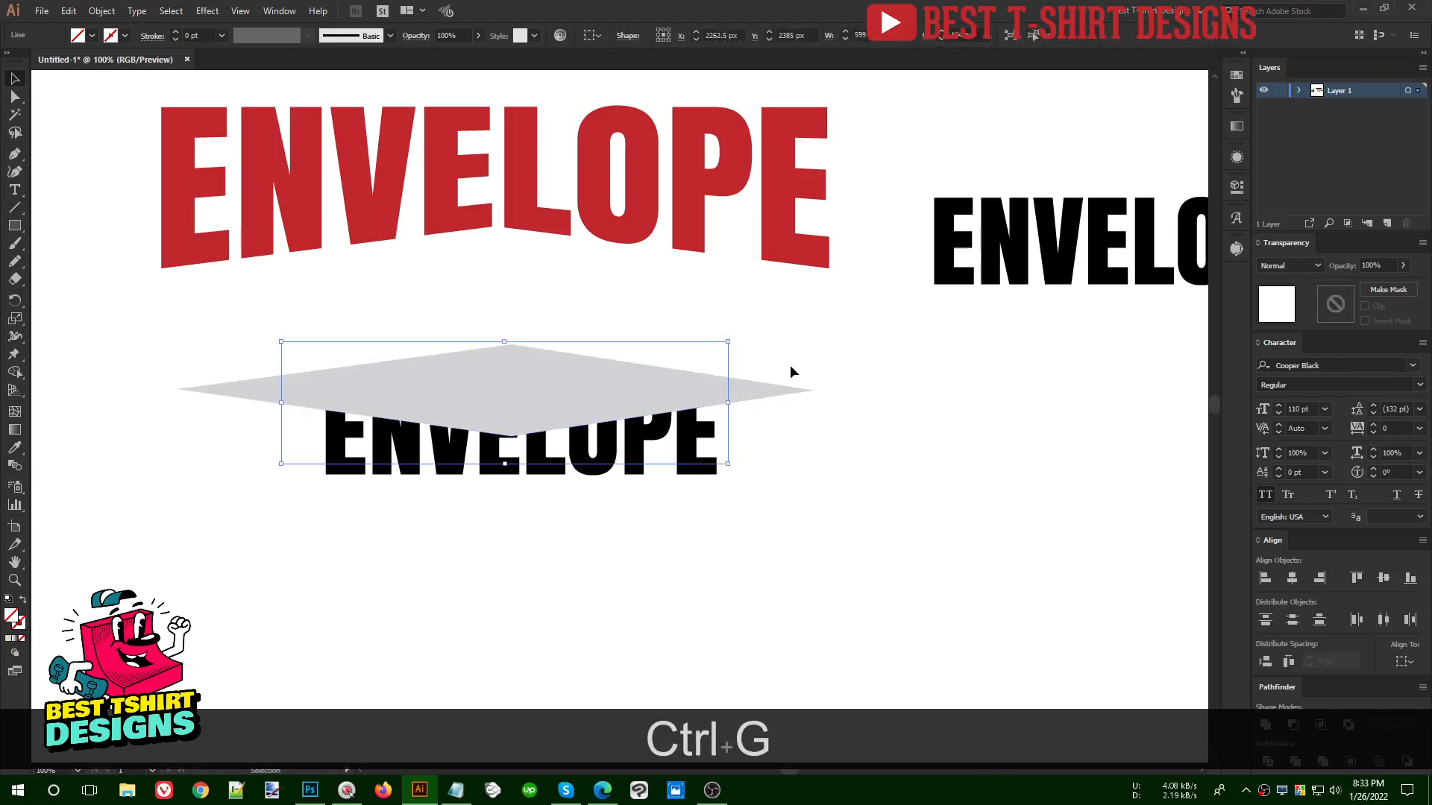
pyautogui.keyDown('shift'); pyautogui.click(762, 386); pyautogui.keyUp('shift')
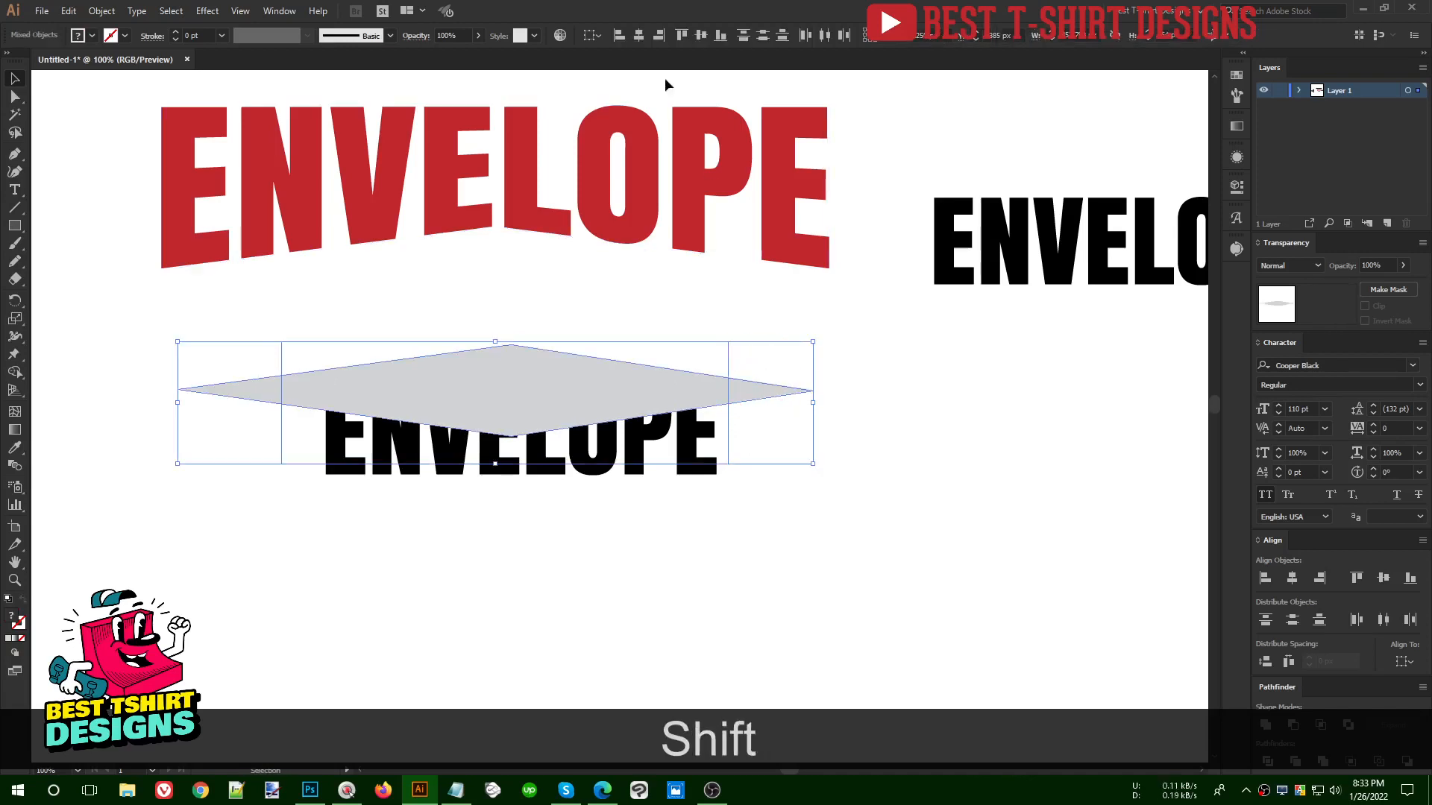
pyautogui.click(639, 36)
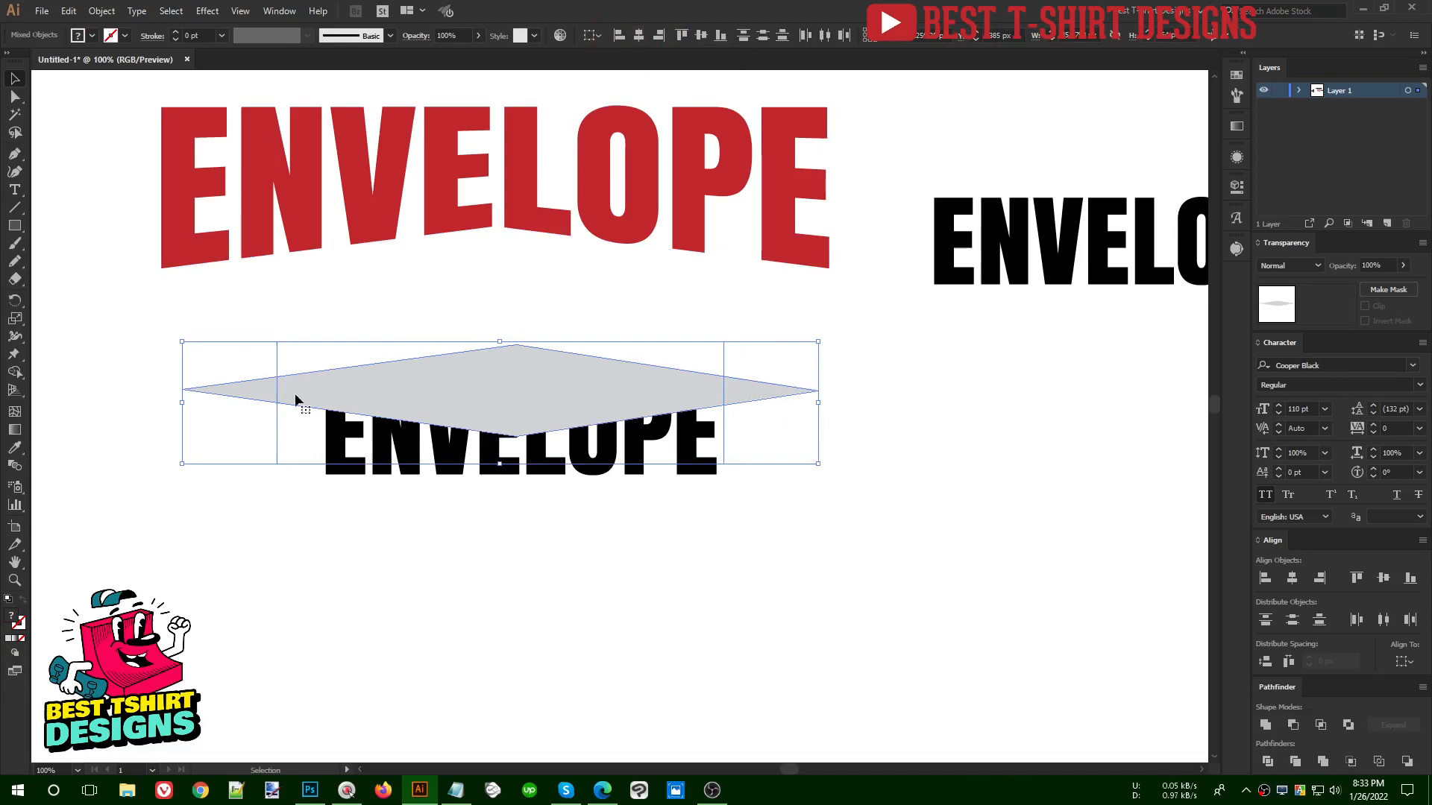
pyautogui.click(528, 582)
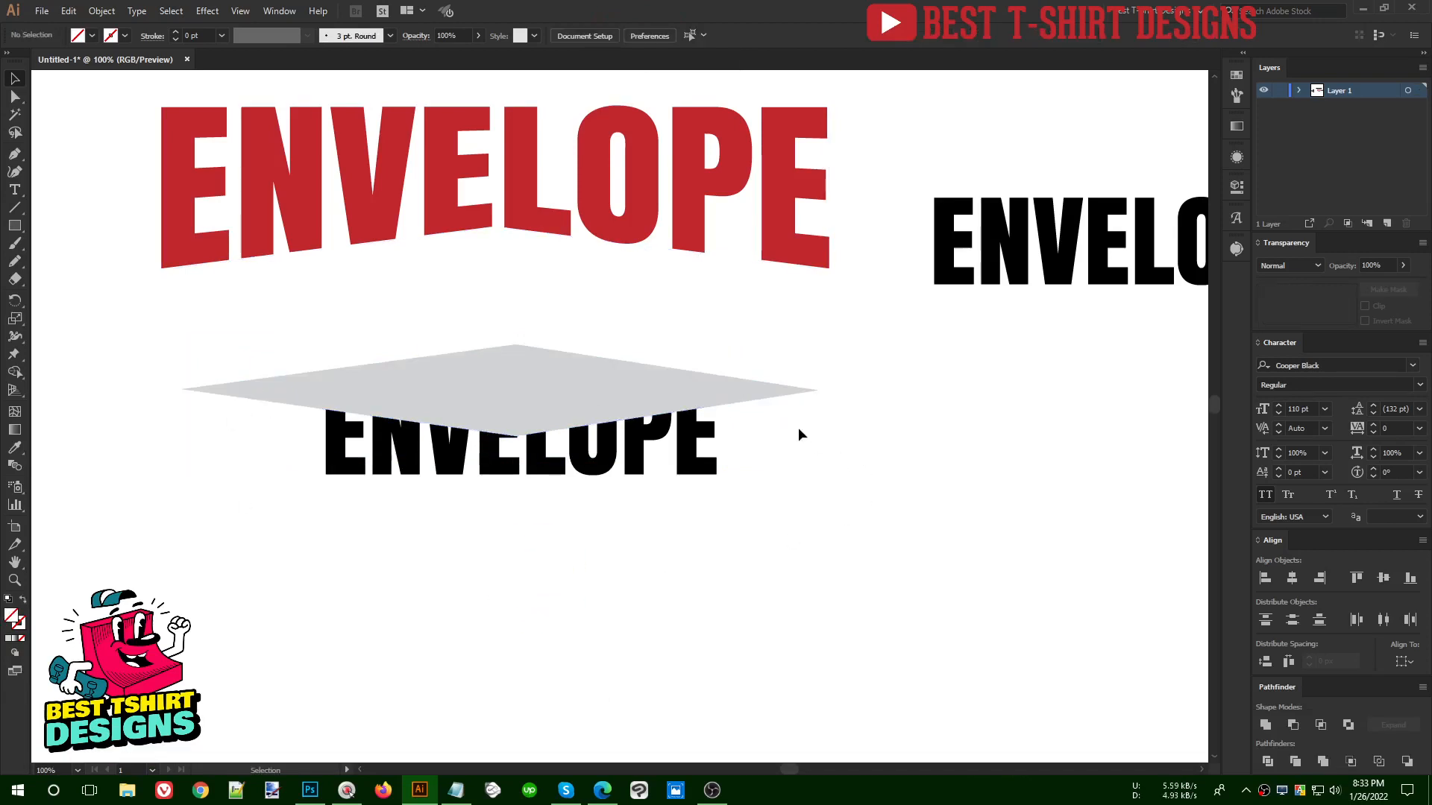
# - Split the grey diamond along the two vertical lines with the Pathfinder Divide operation
pyautogui.click(722, 358)
pyautogui.keyDown('shift'); pyautogui.click(749, 395); pyautogui.keyUp('shift')
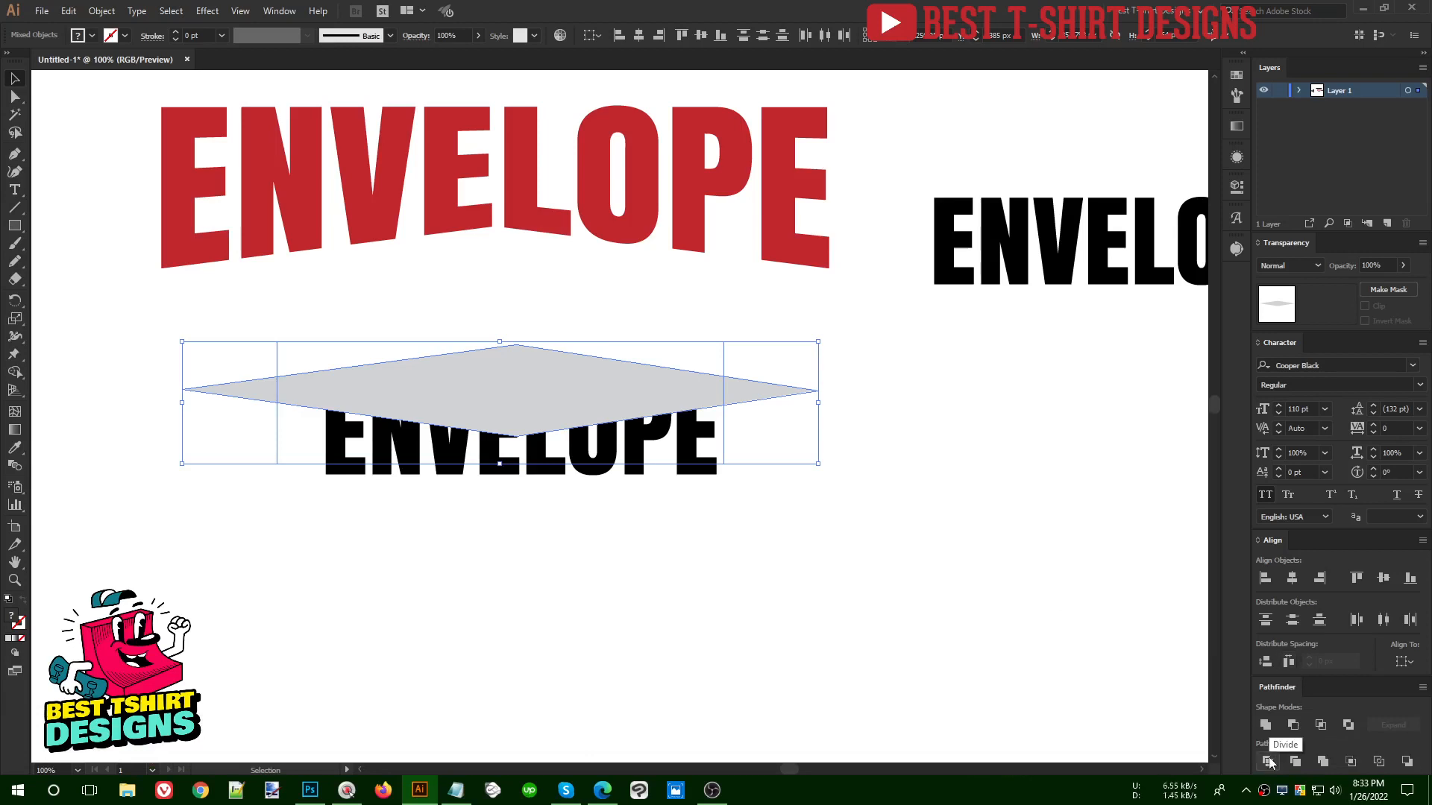
pyautogui.click(1268, 760)
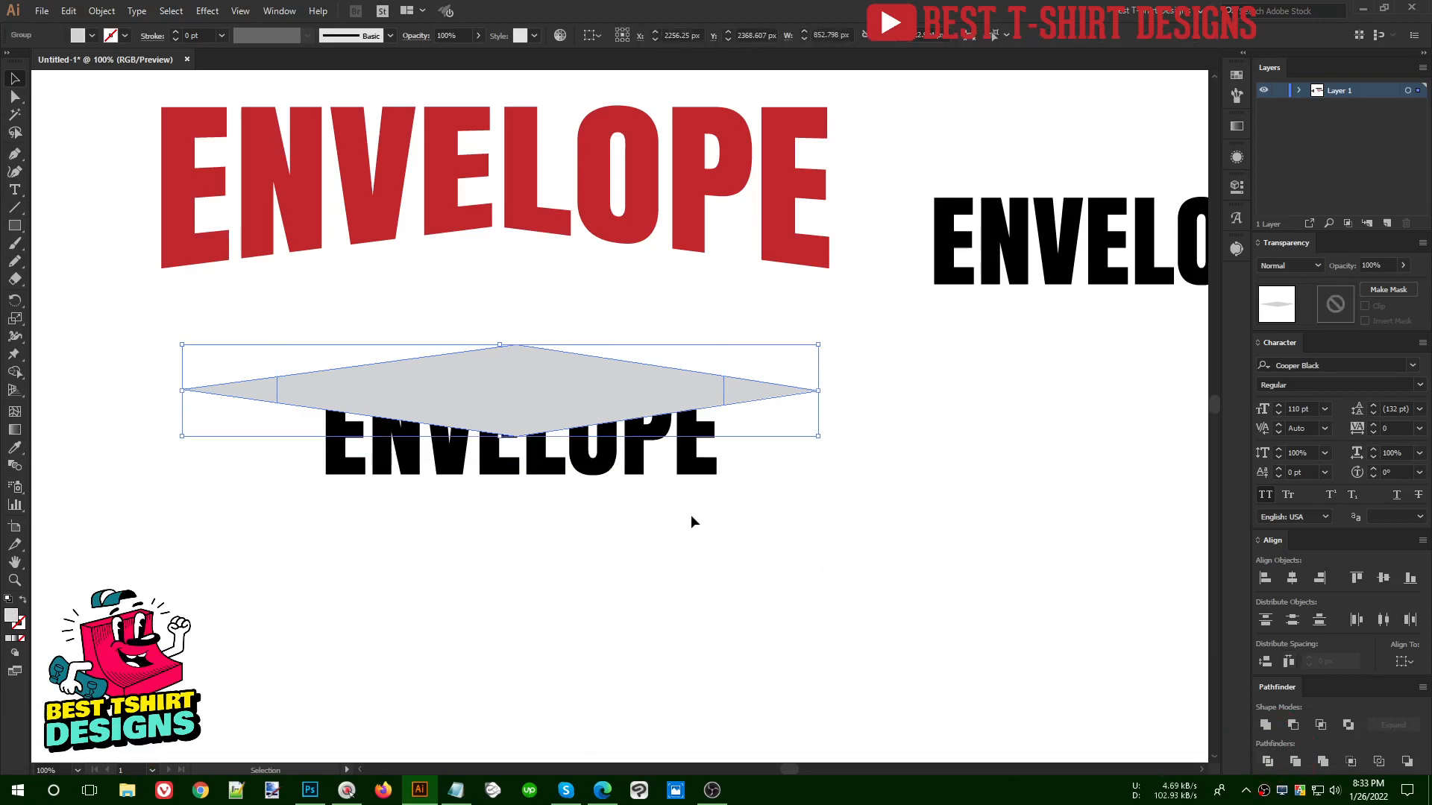
pyautogui.click(817, 531)
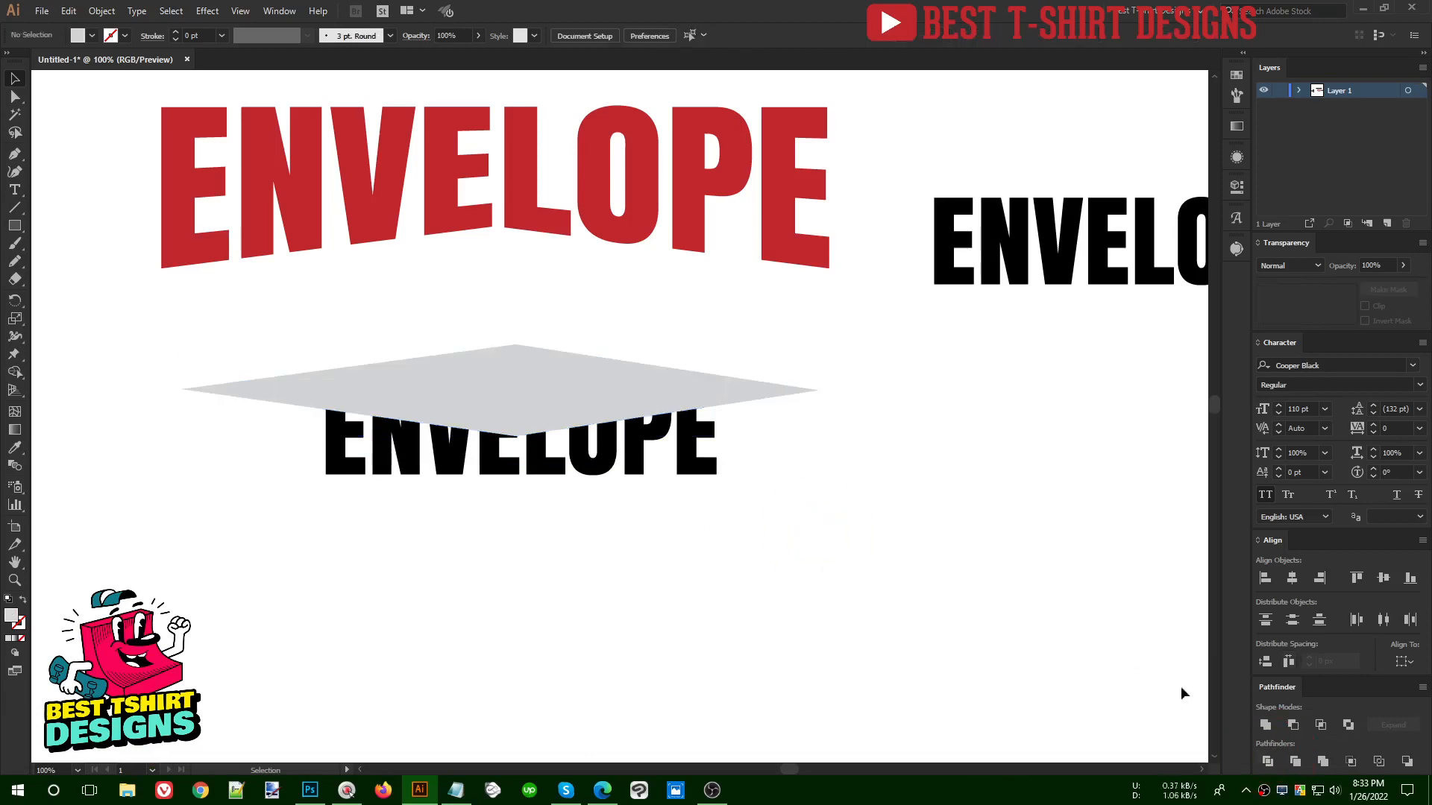
# - Ungroup the divided diamond into separate pieces
pyautogui.click(714, 390)
pyautogui.rightClick(733, 400)
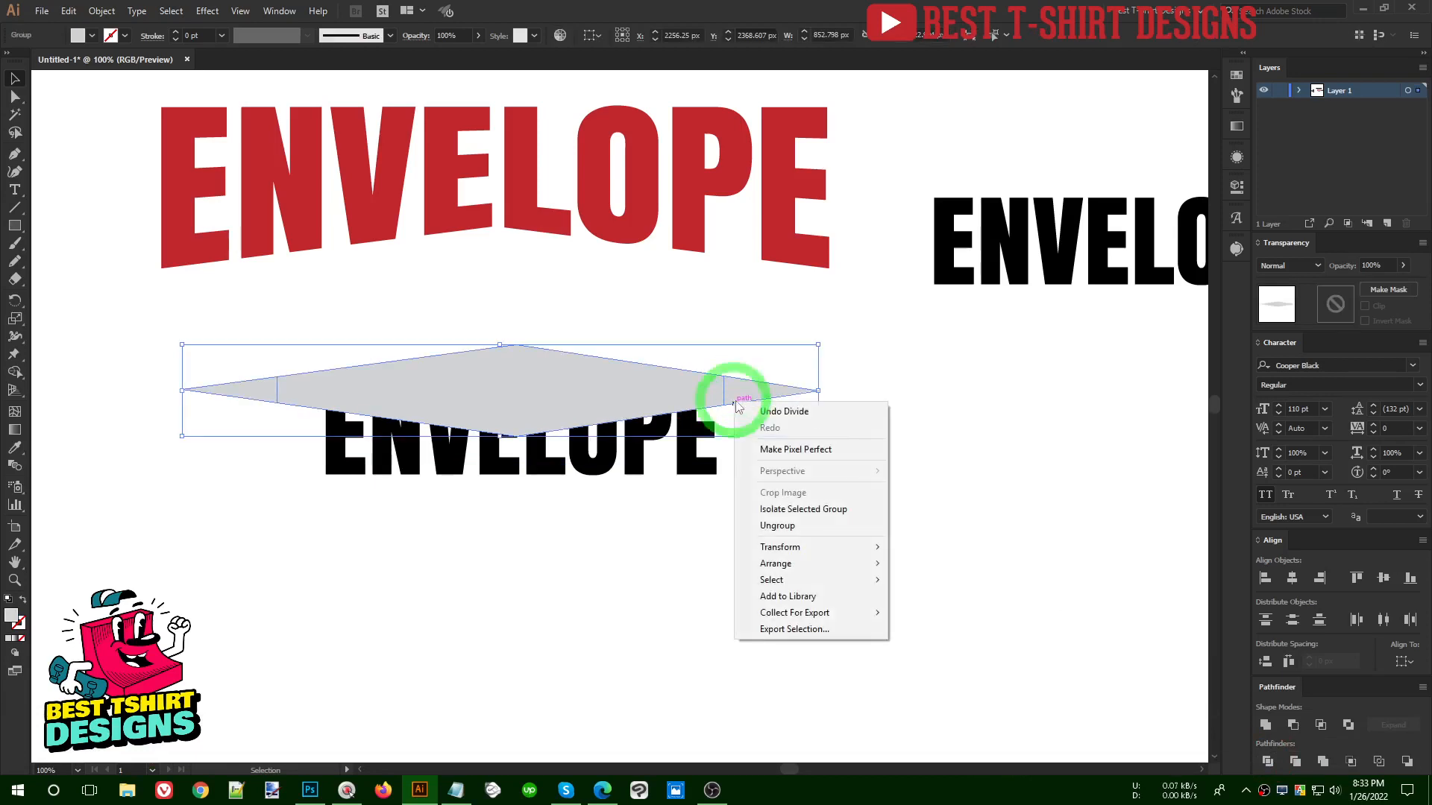
pyautogui.click(783, 521)
pyautogui.click(823, 508)
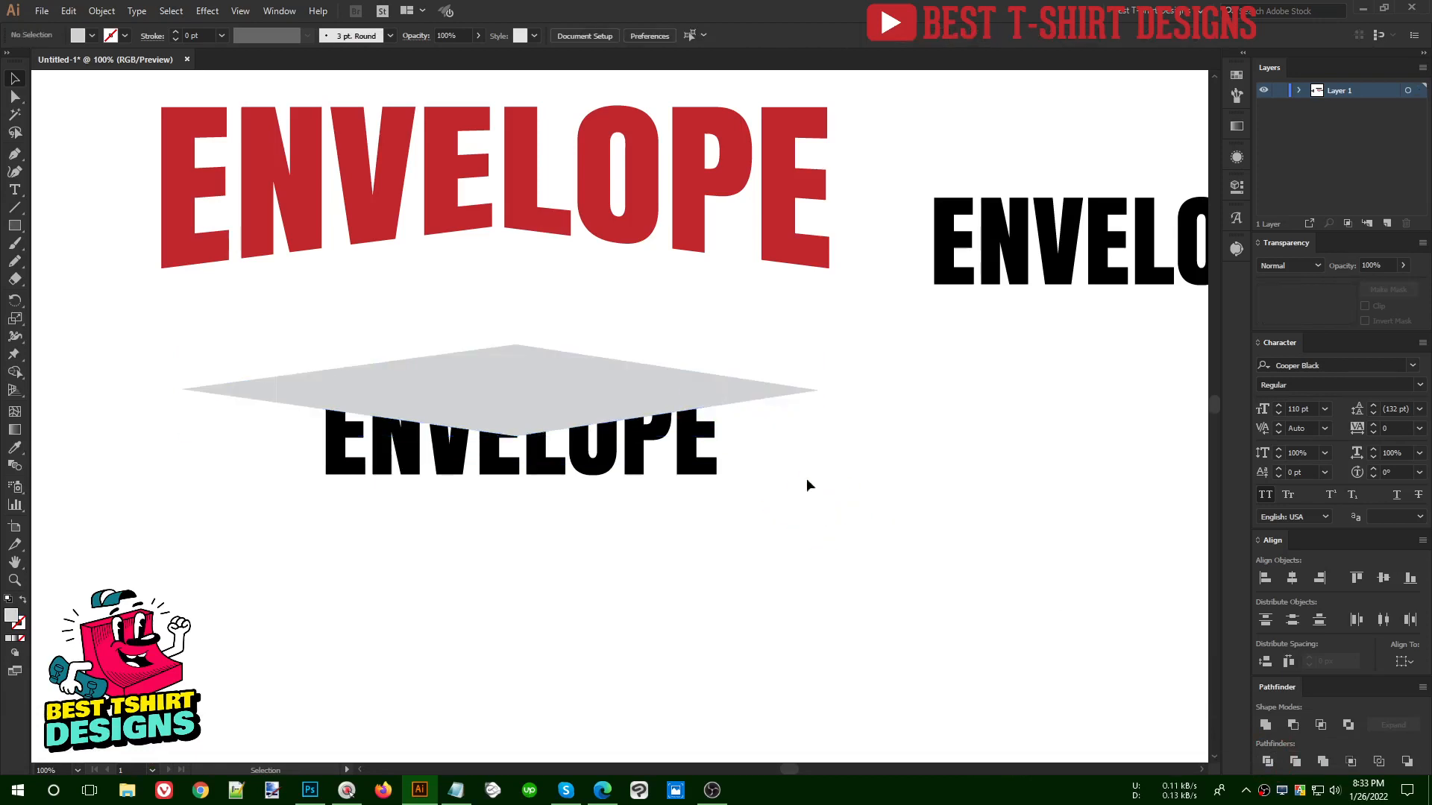
# - Recolour the diamond's middle piece with the red sampled from the large ENVELOPE text using the Eyedropper
pyautogui.click(771, 392)
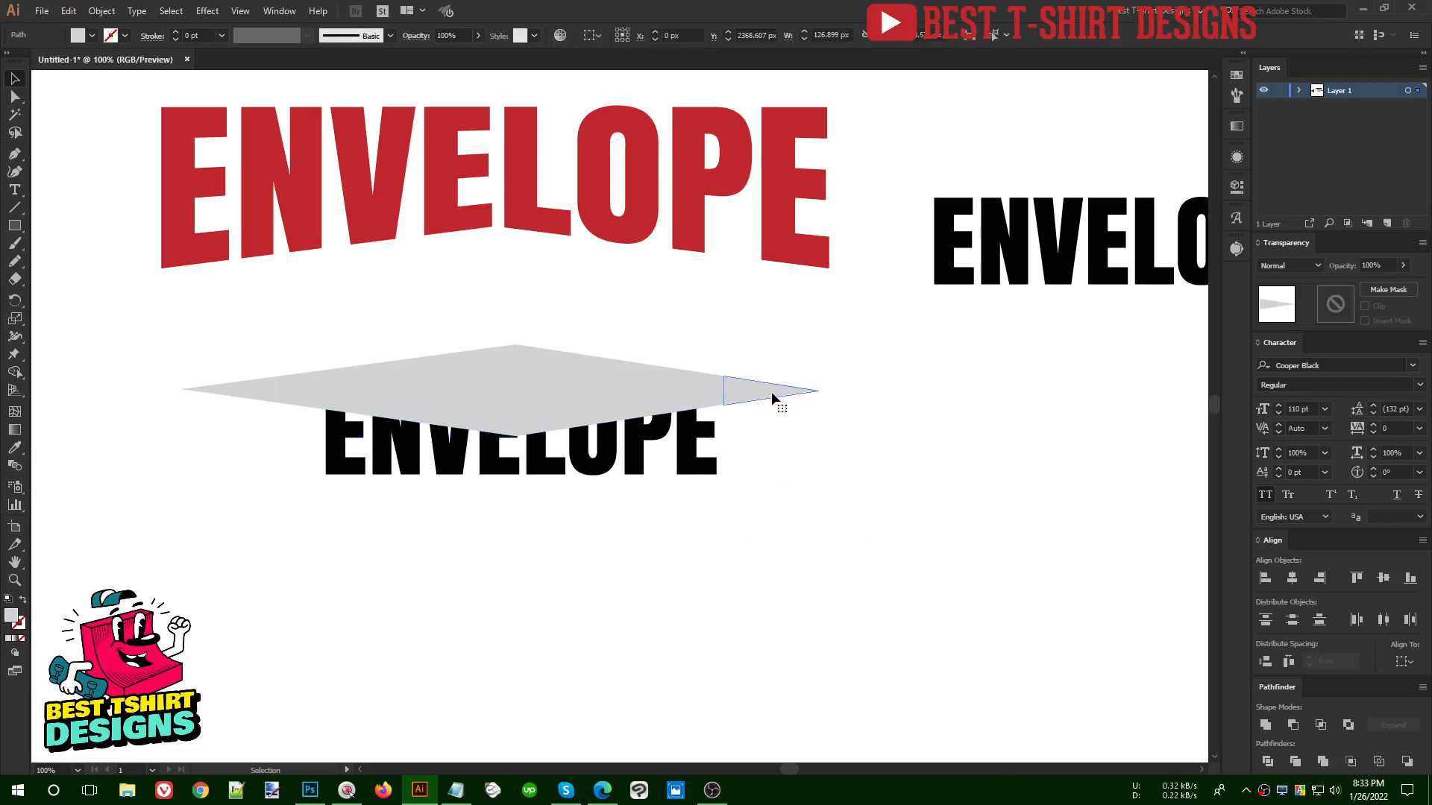
pyautogui.click(615, 385)
pyautogui.press('i')
pyautogui.click(649, 231)
pyautogui.press('v')
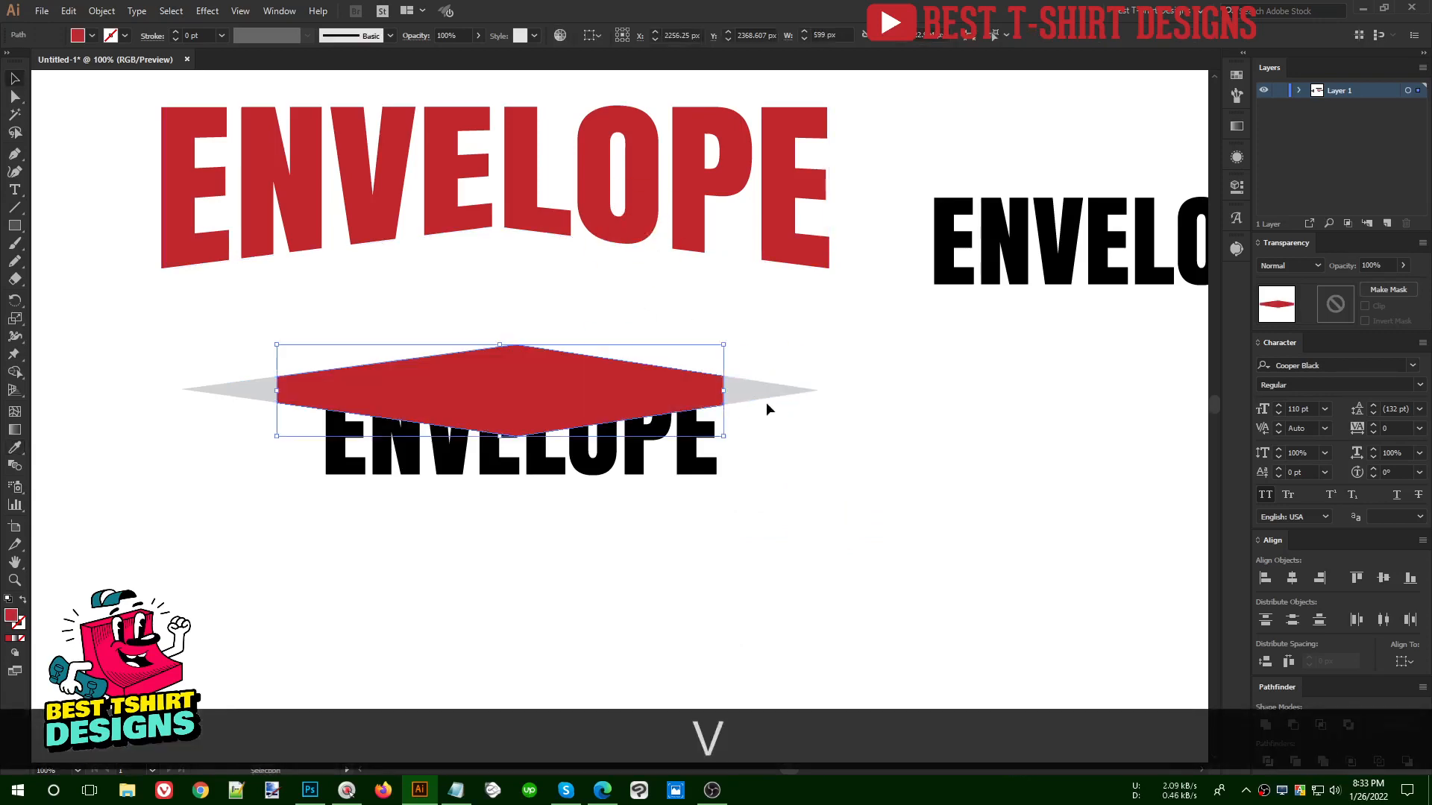
pyautogui.click(762, 397)
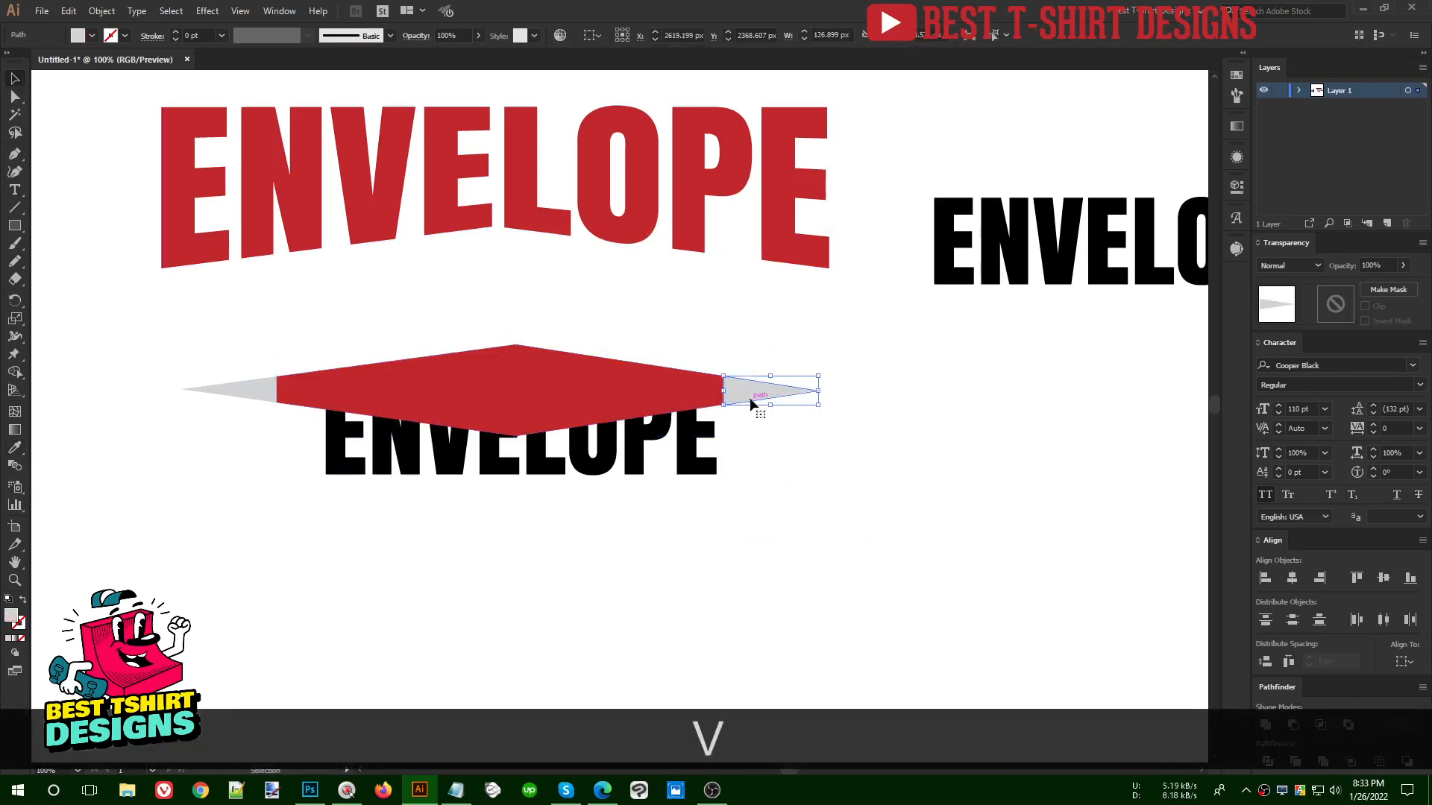
pyautogui.click(642, 392)
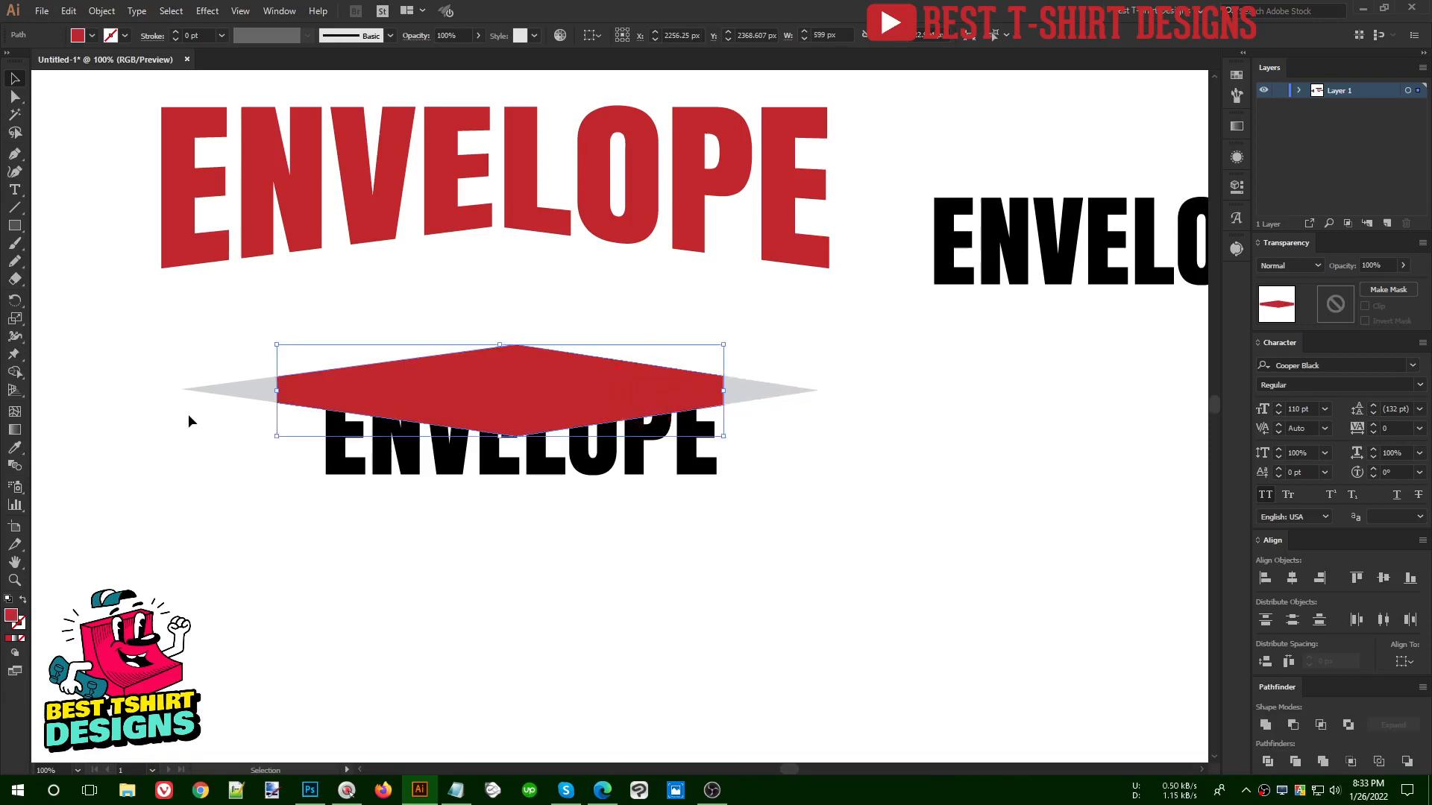
pyautogui.click(222, 390)
pyautogui.click(586, 392)
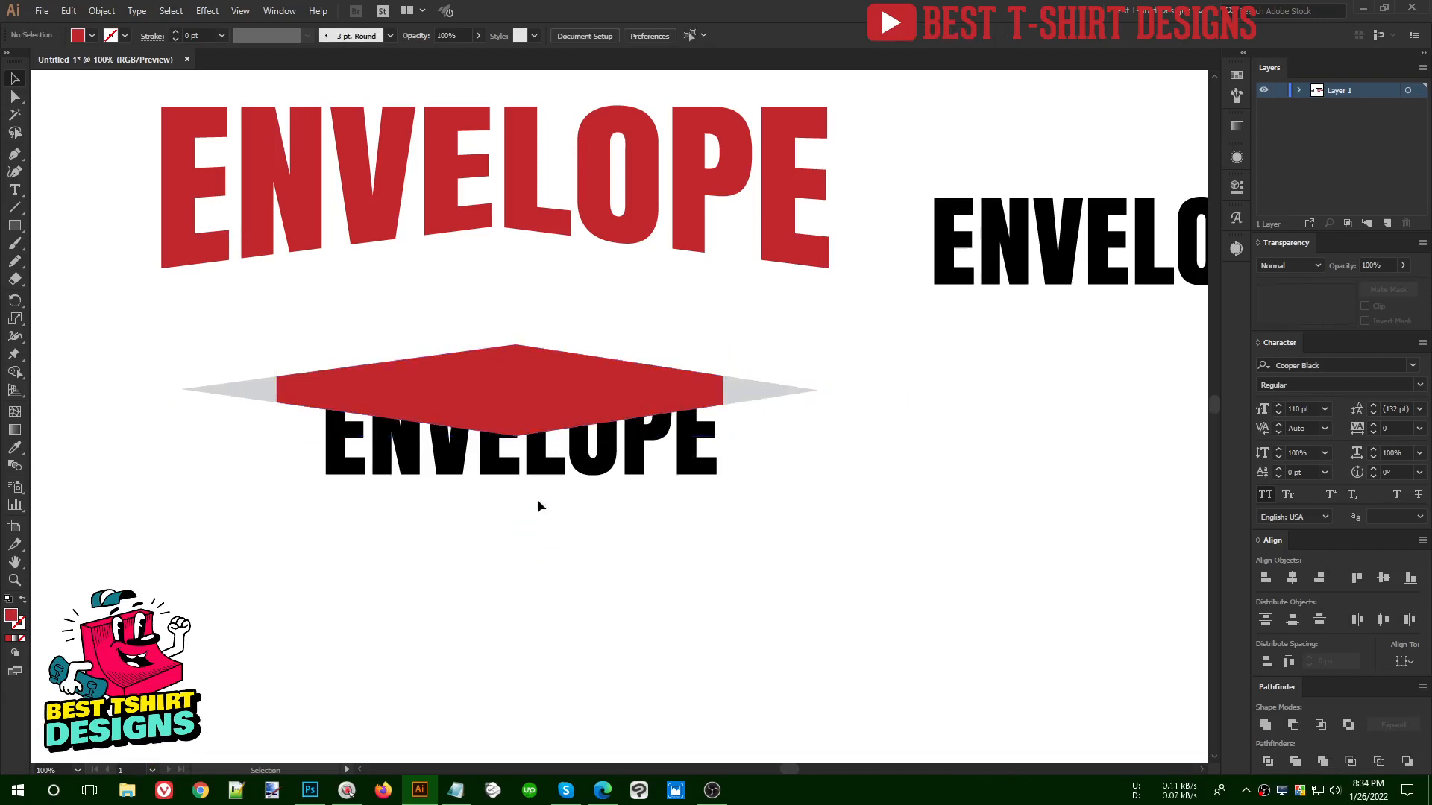
# - Envelope-distort the lower black ENVELOPE text with the red middle piece, using Make with Top Object
pyautogui.moveTo(539, 499); pyautogui.dragTo(478, 384)
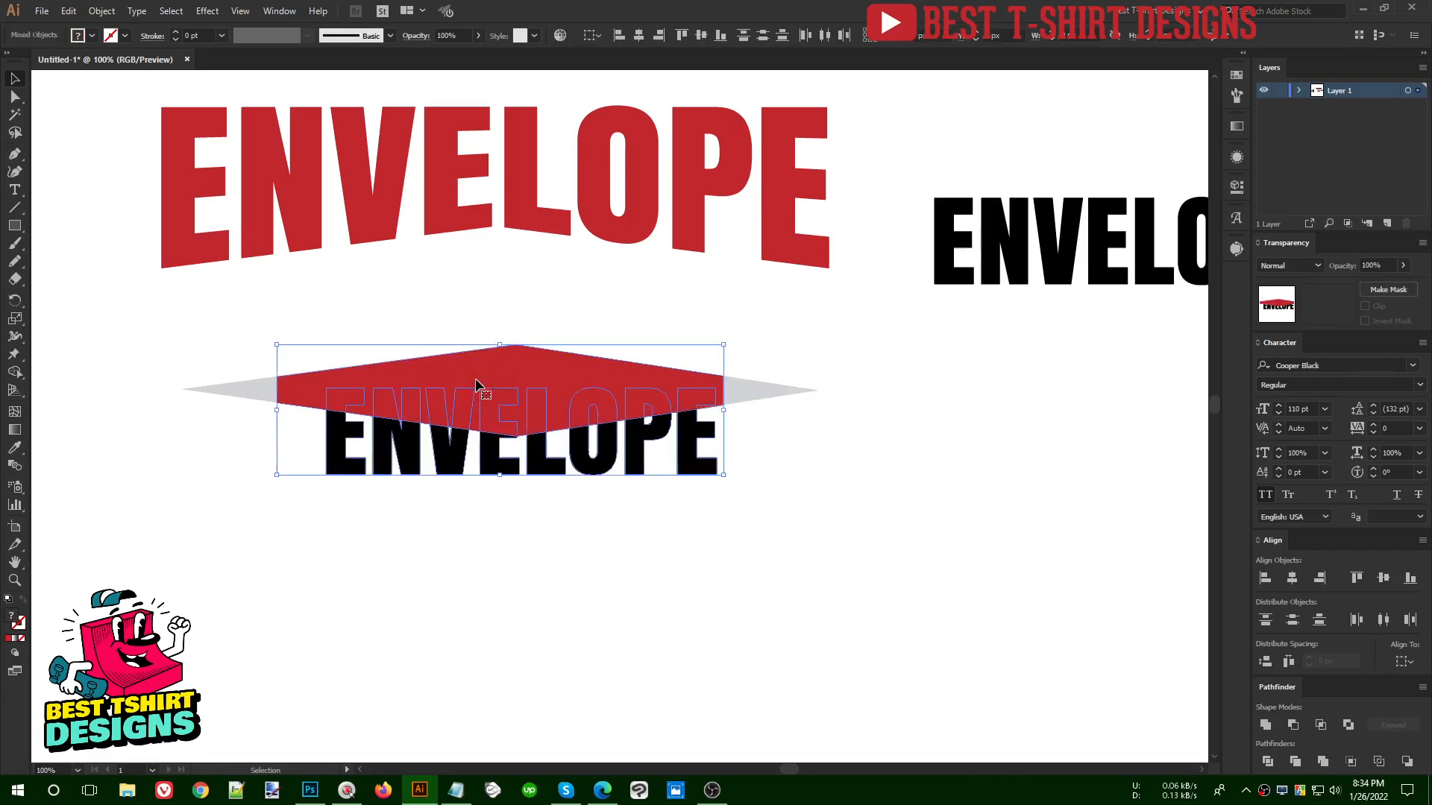
pyautogui.click(104, 12)
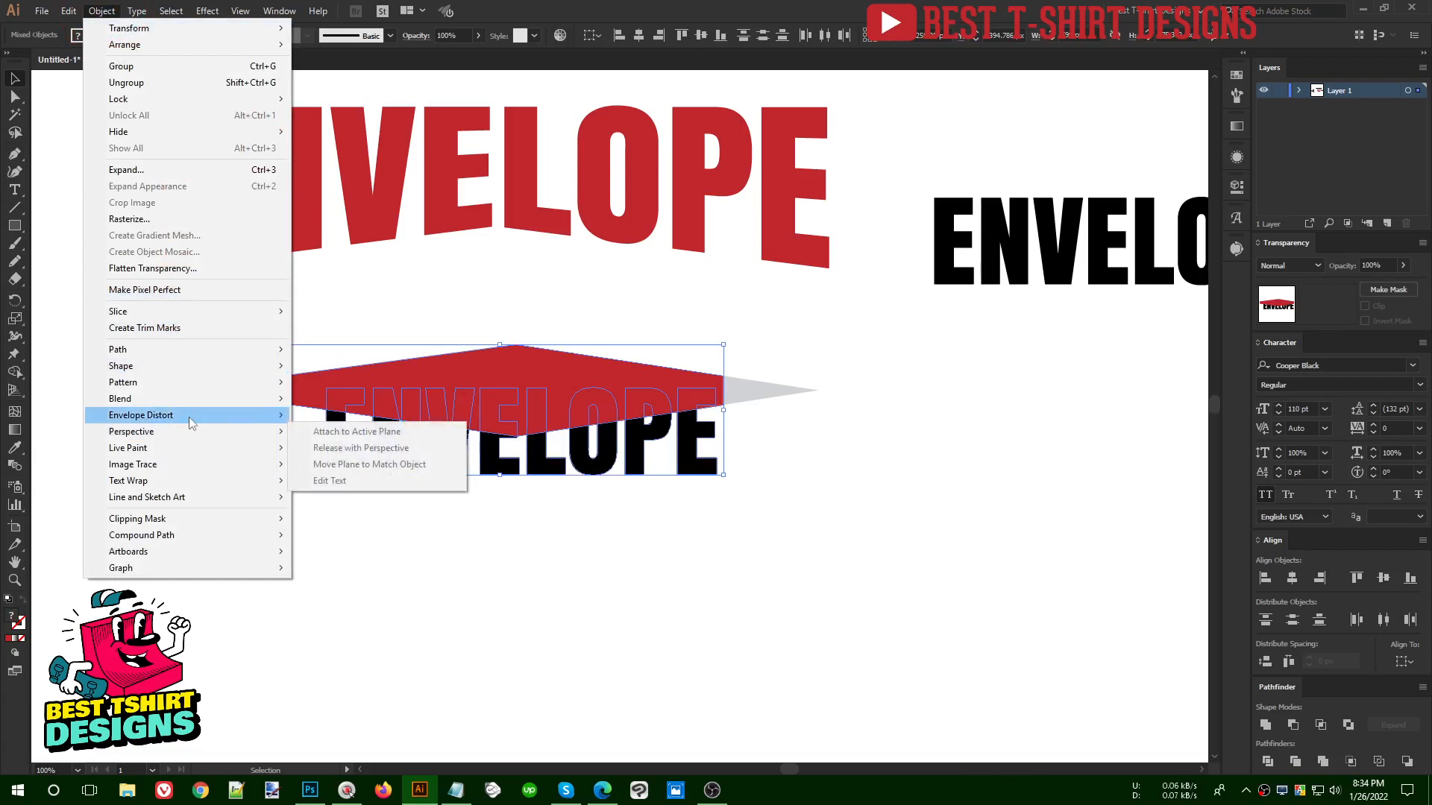
pyautogui.moveTo(189, 417)
pyautogui.click(382, 448)
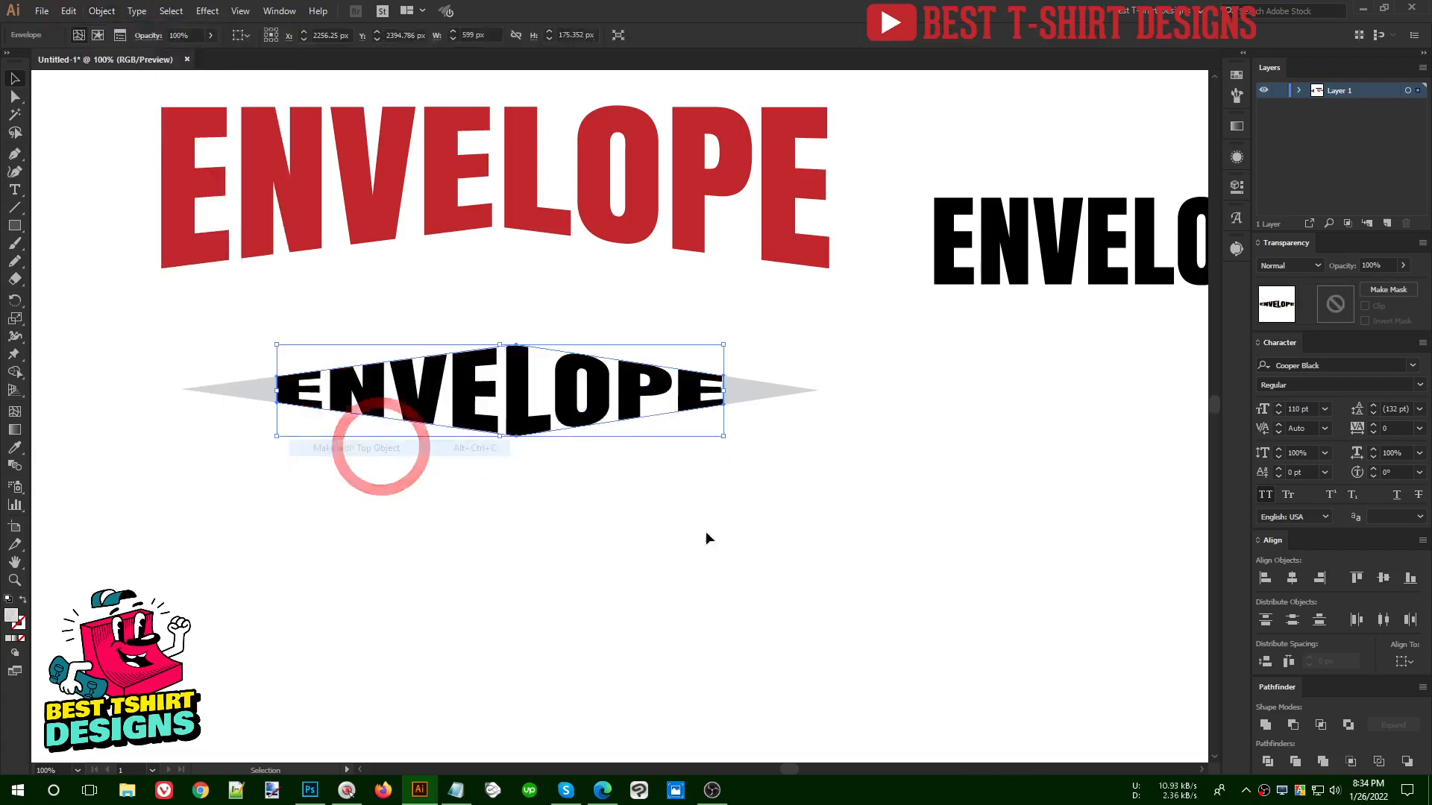
pyautogui.click(697, 508)
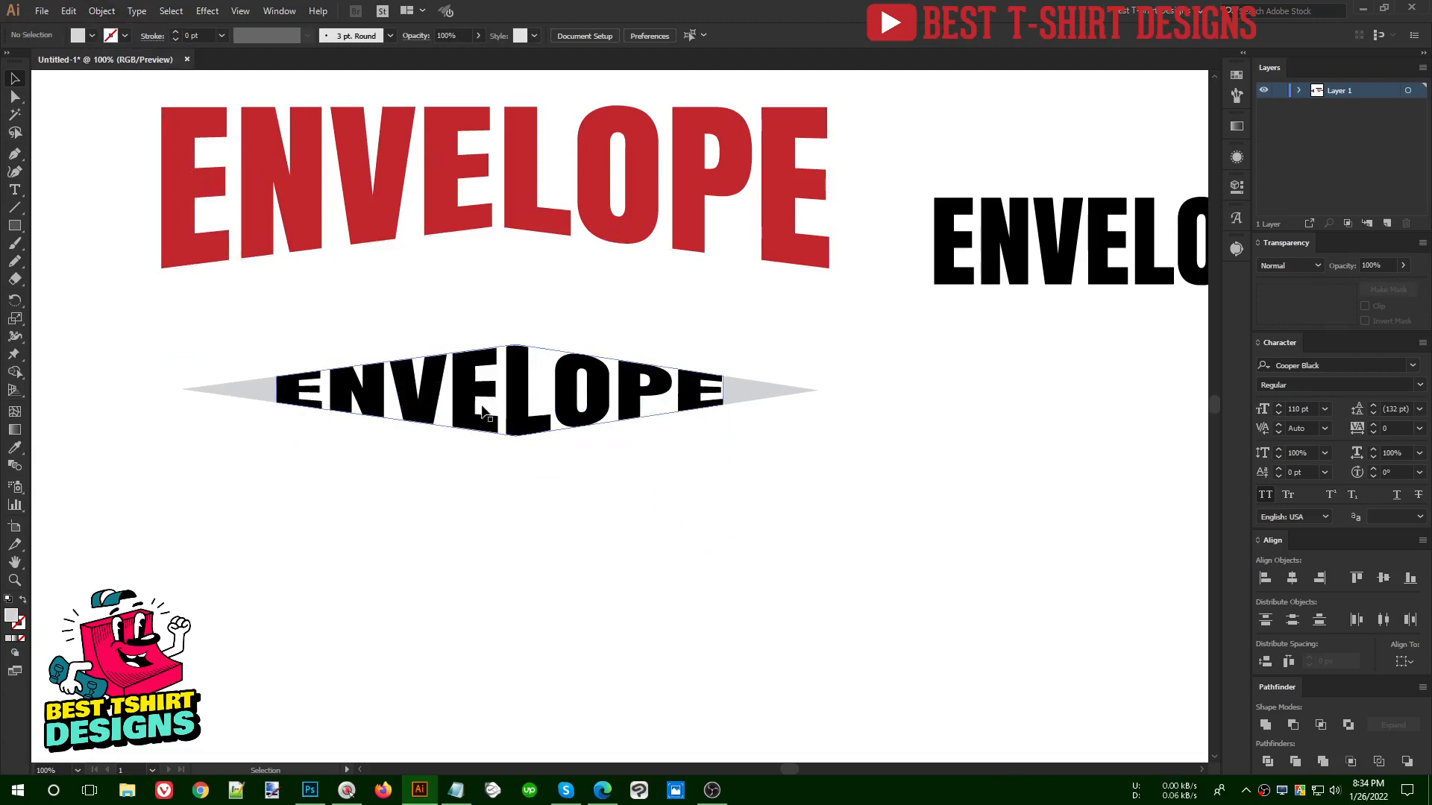
# - Move the diamond-shaped ENVELOPE lettering with its grey tips below and beyond the plain black ENVELOPE text
pyautogui.moveTo(159, 355); pyautogui.dragTo(872, 505)
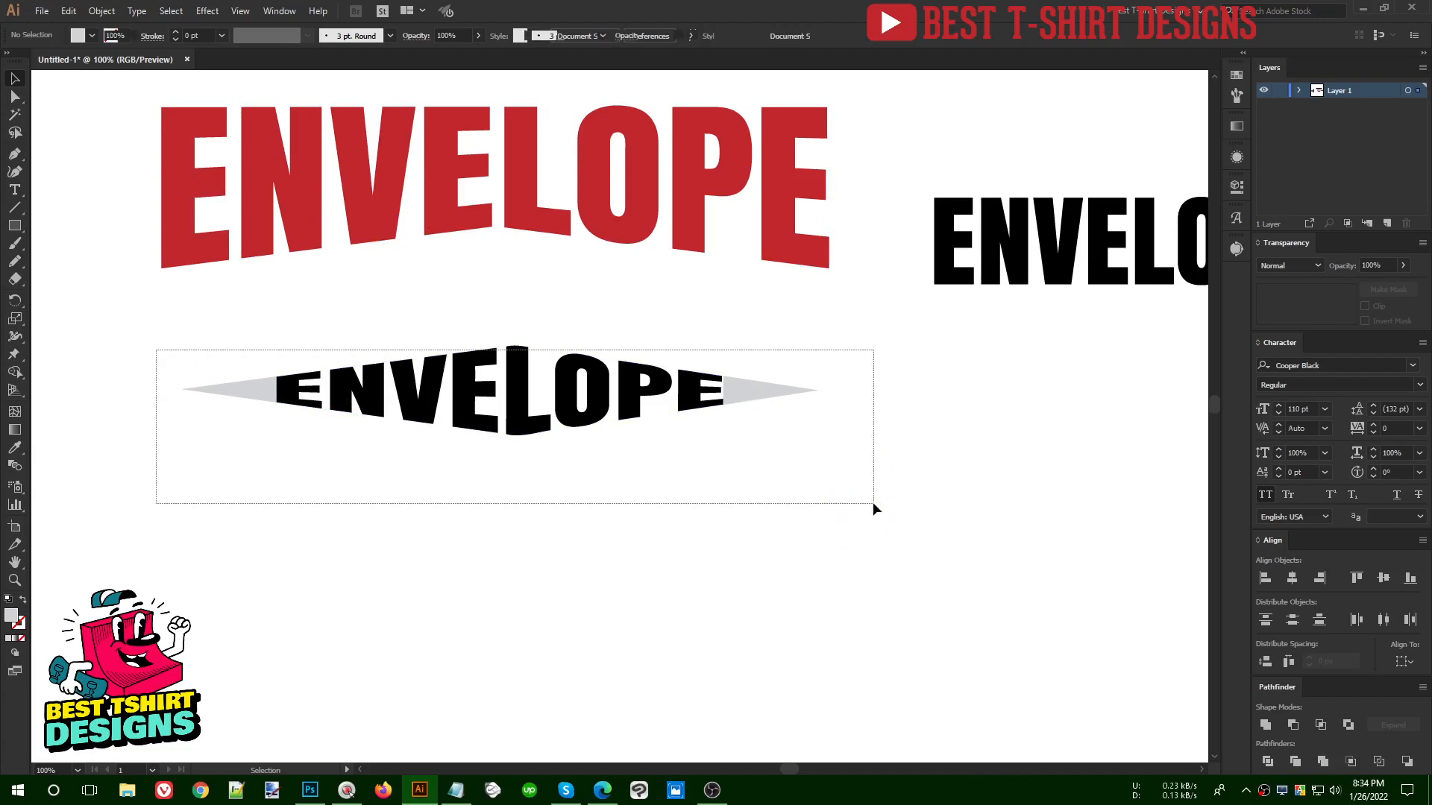
pyautogui.click(601, 508)
pyautogui.scroll(-1, 601, 504)
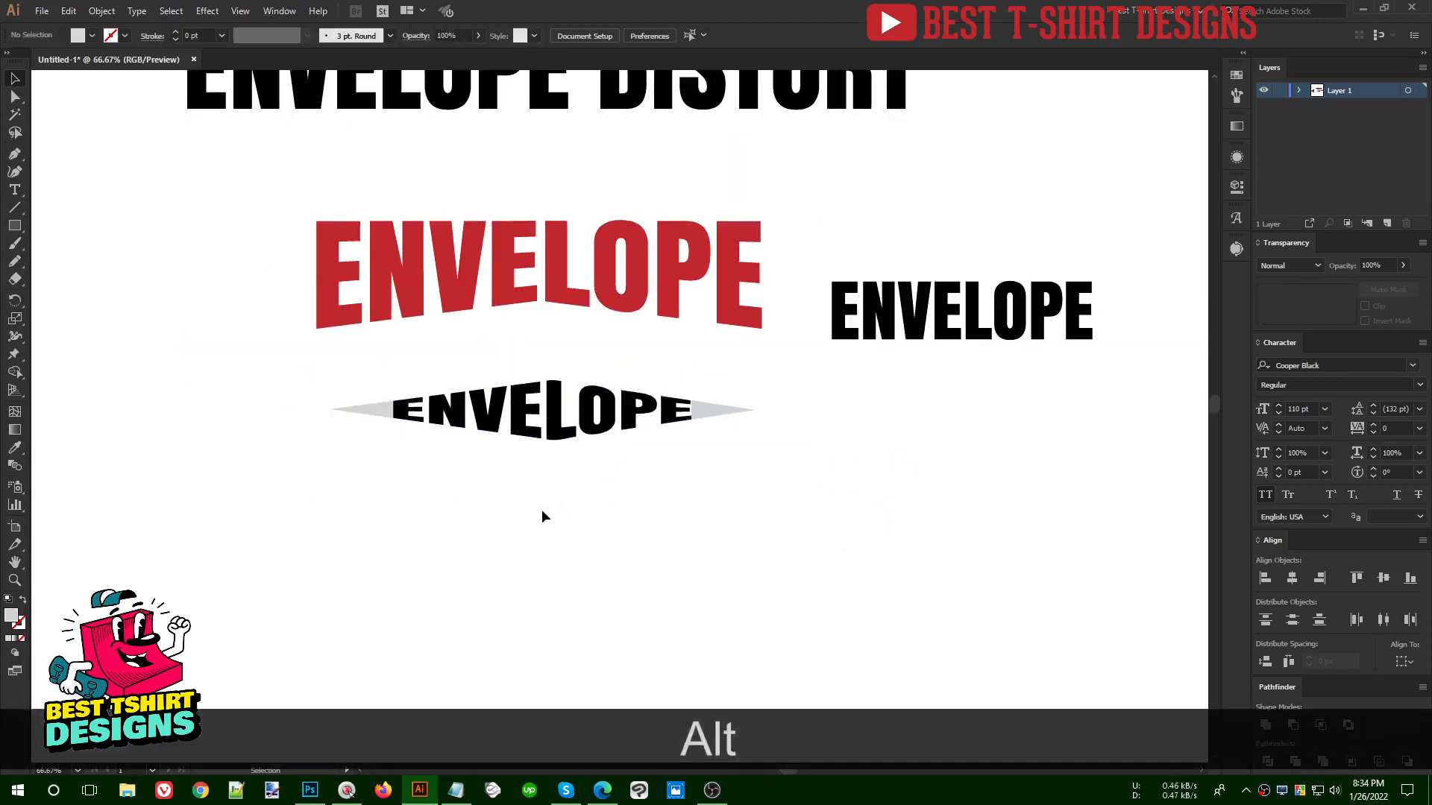
pyautogui.scroll(1, 558, 467)
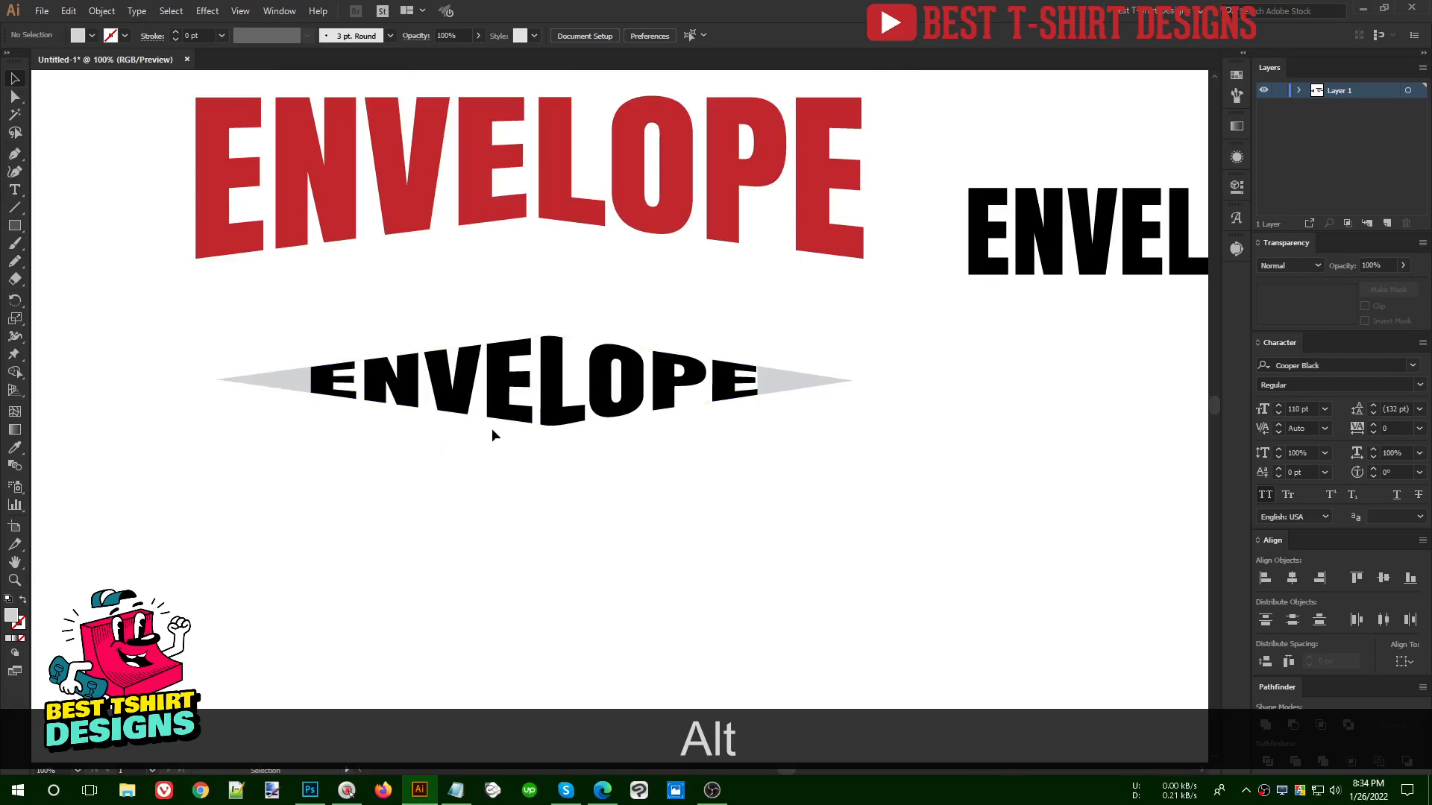
pyautogui.scroll(-2, 491, 428)
pyautogui.moveTo(350, 387); pyautogui.dragTo(1049, 517)
pyautogui.click(610, 460)
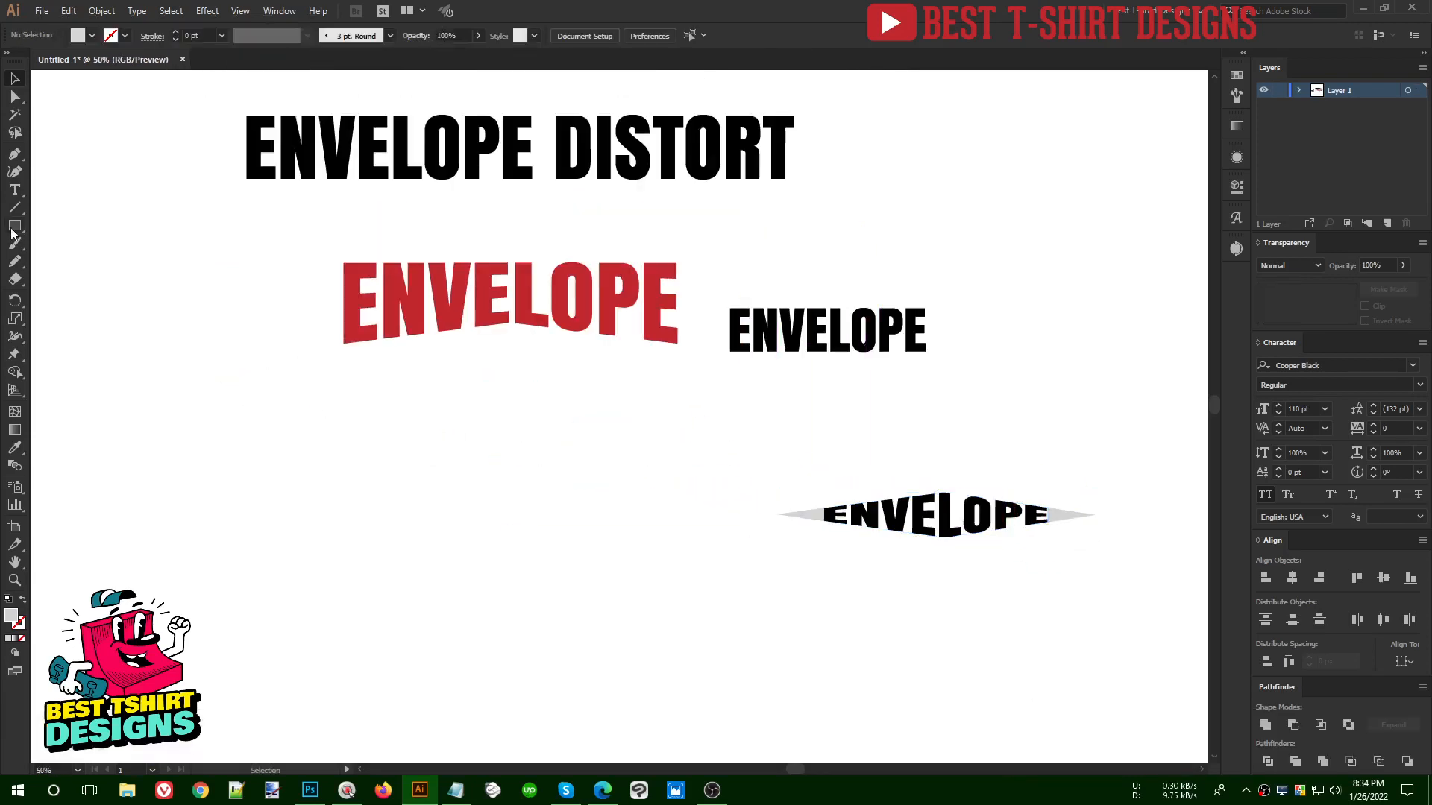
# - Draw a rectangle about 895 × 207 px beneath the red ENVELOPE text, matching its width, and fill it black
pyautogui.press('m')
pyautogui.scroll(1, 518, 455)
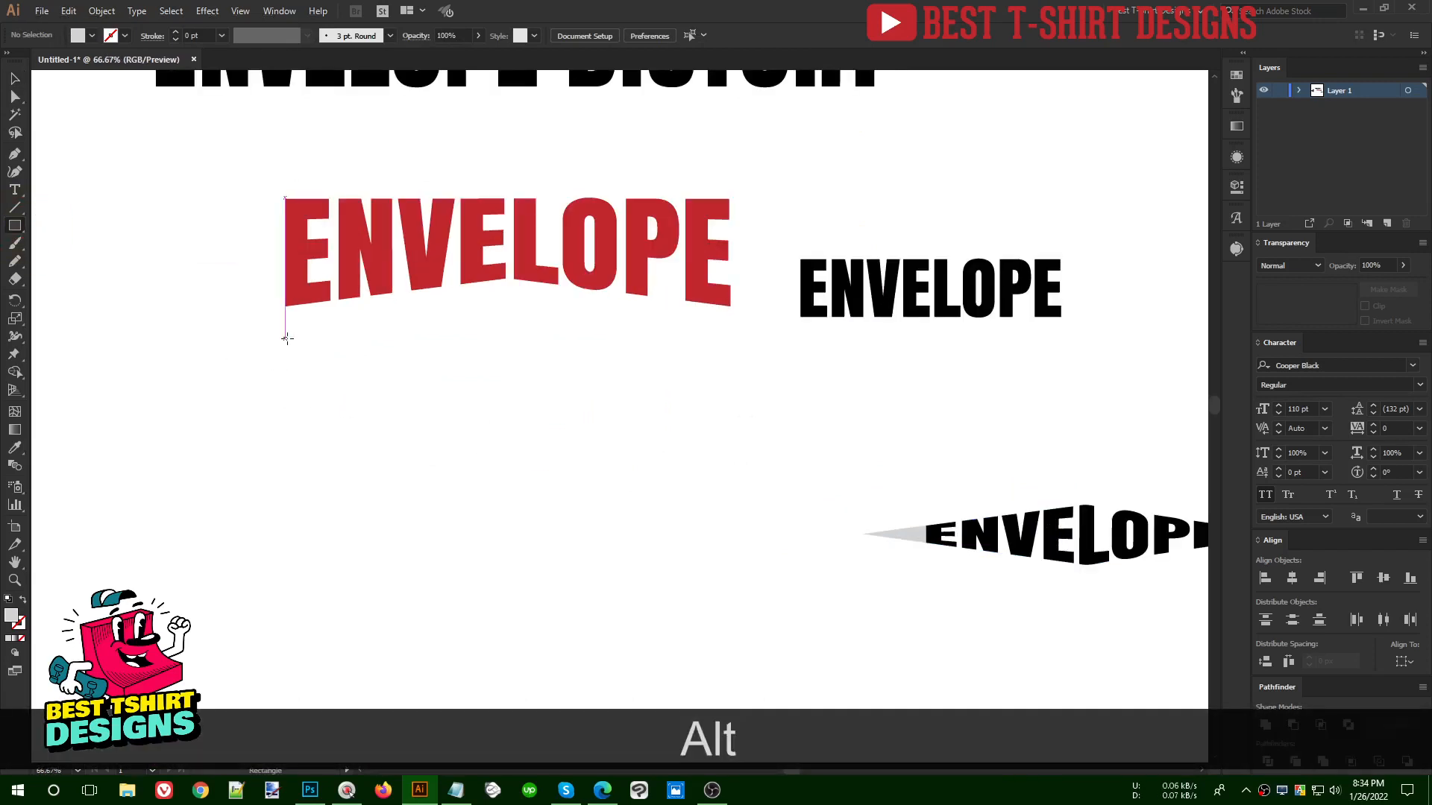
pyautogui.moveTo(287, 339); pyautogui.dragTo(732, 443)
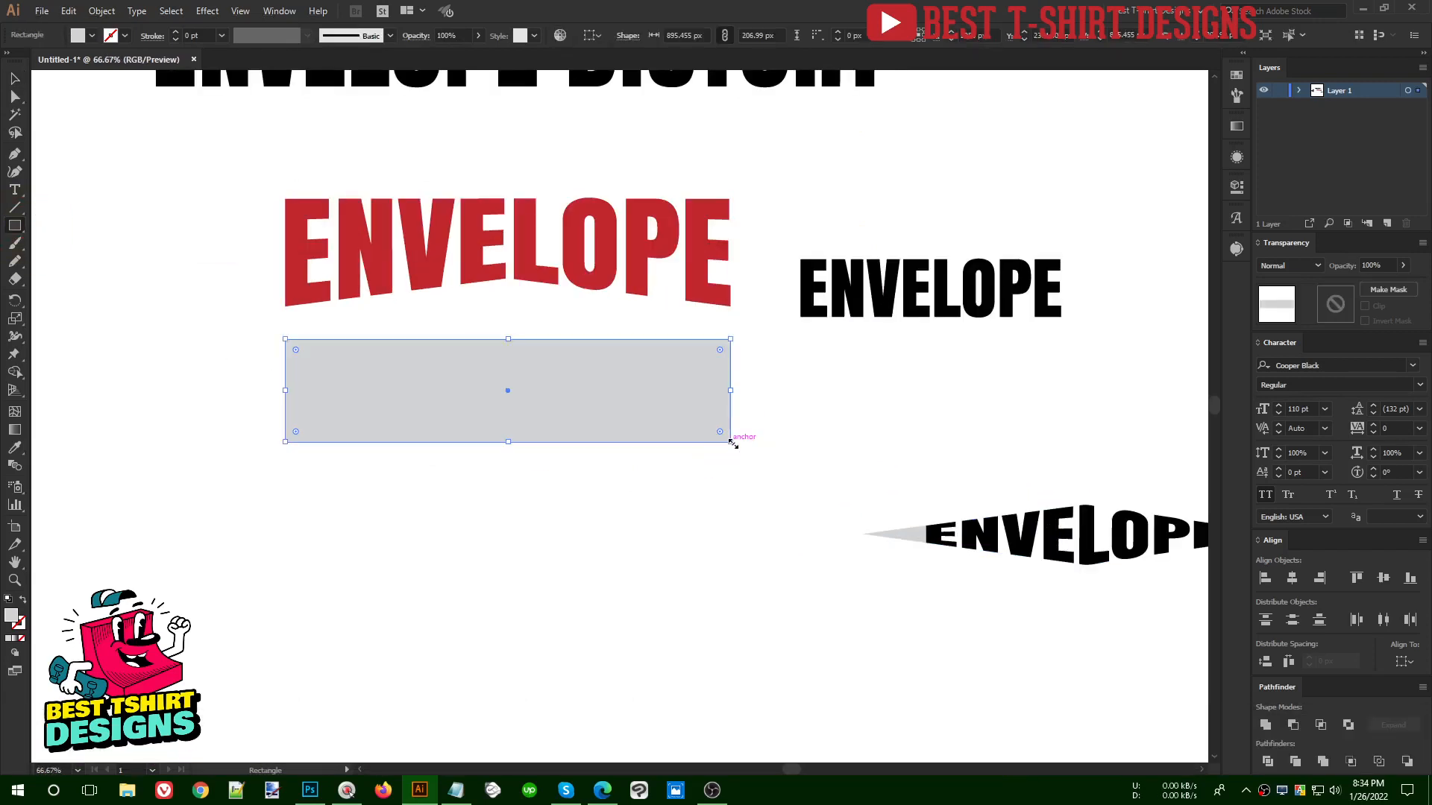
pyautogui.press('v')
pyautogui.click(82, 36)
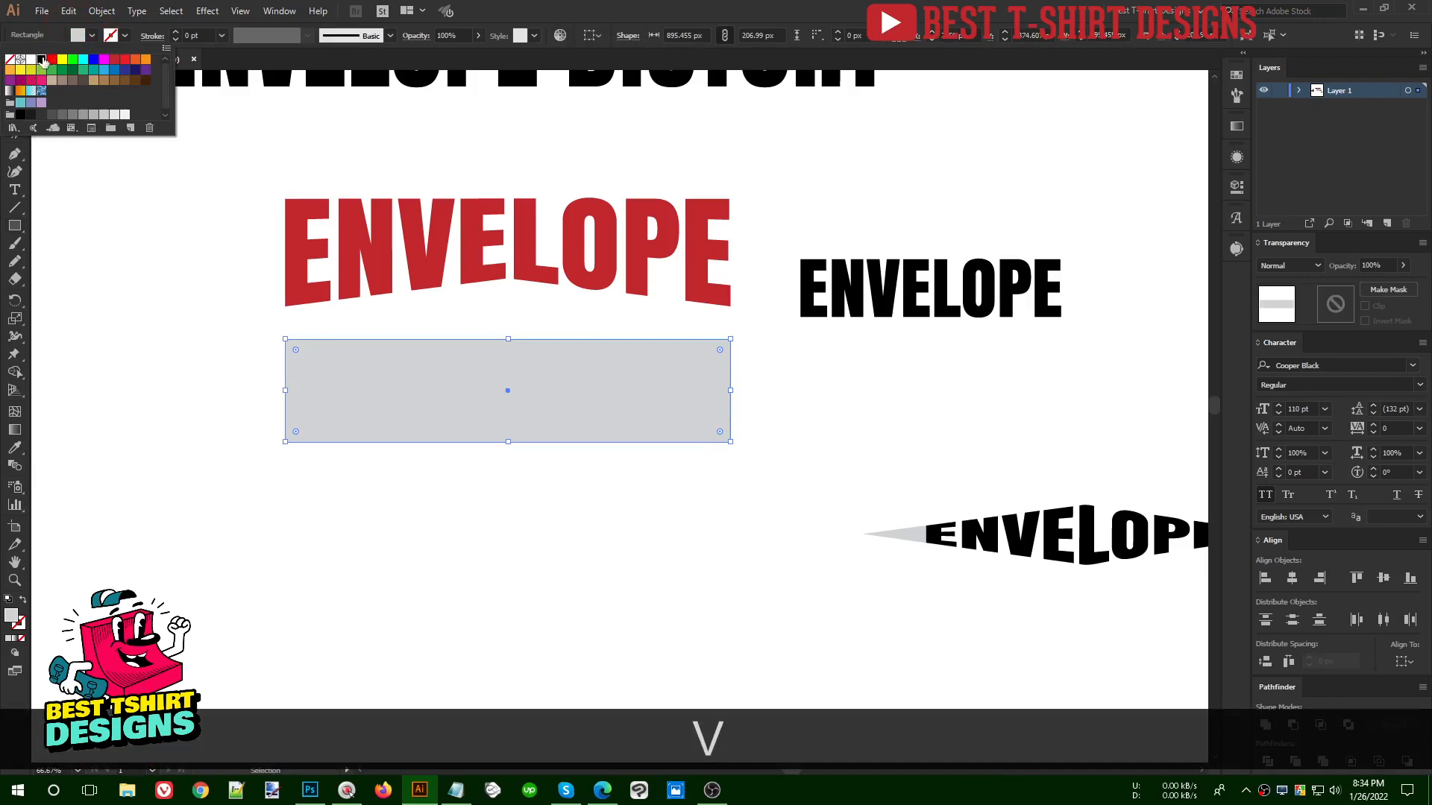
pyautogui.click(41, 59)
# - Add anchor points at the middle of the black rectangle's bottom and top edges
pyautogui.moveTo(15, 154); pyautogui.dragTo(69, 176)
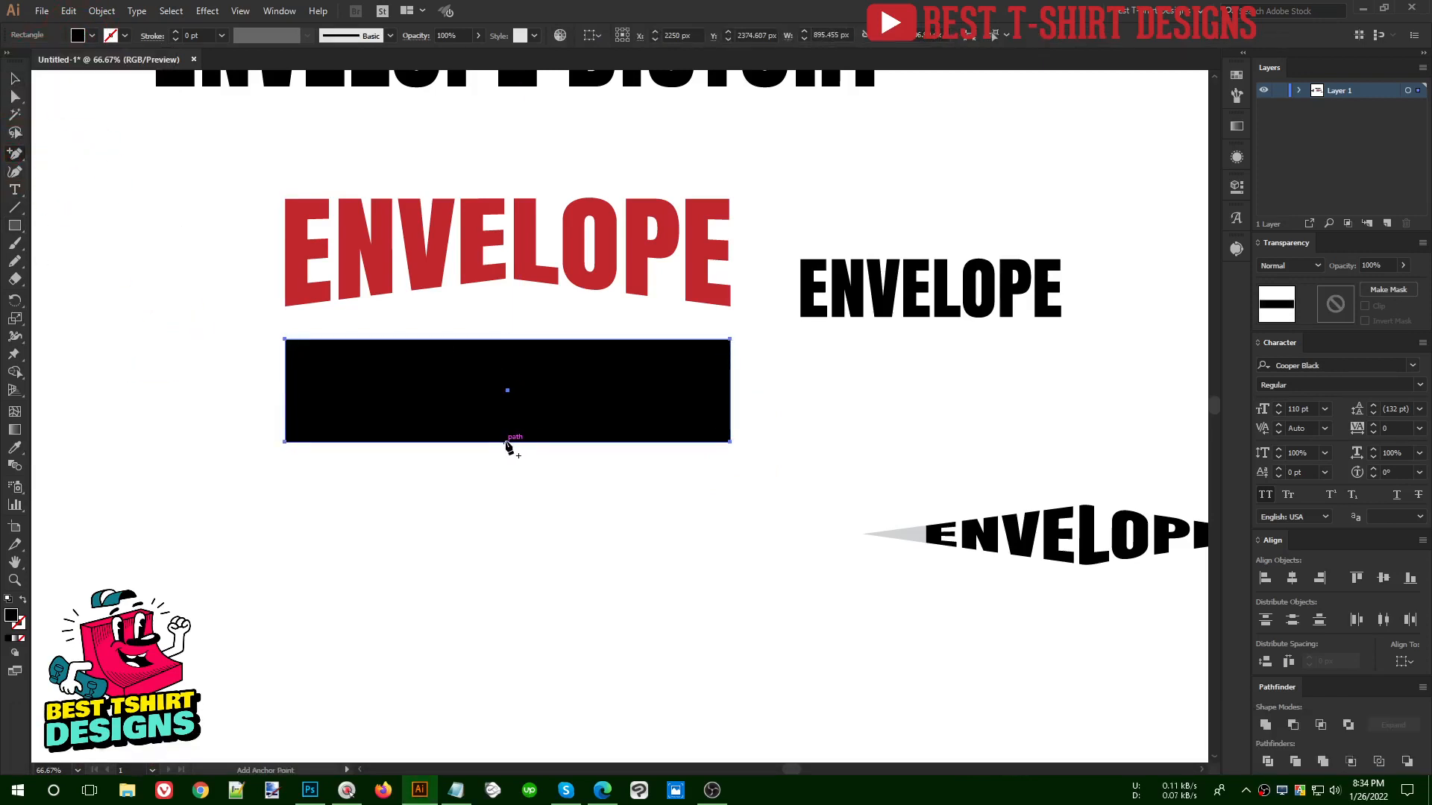
pyautogui.click(507, 442)
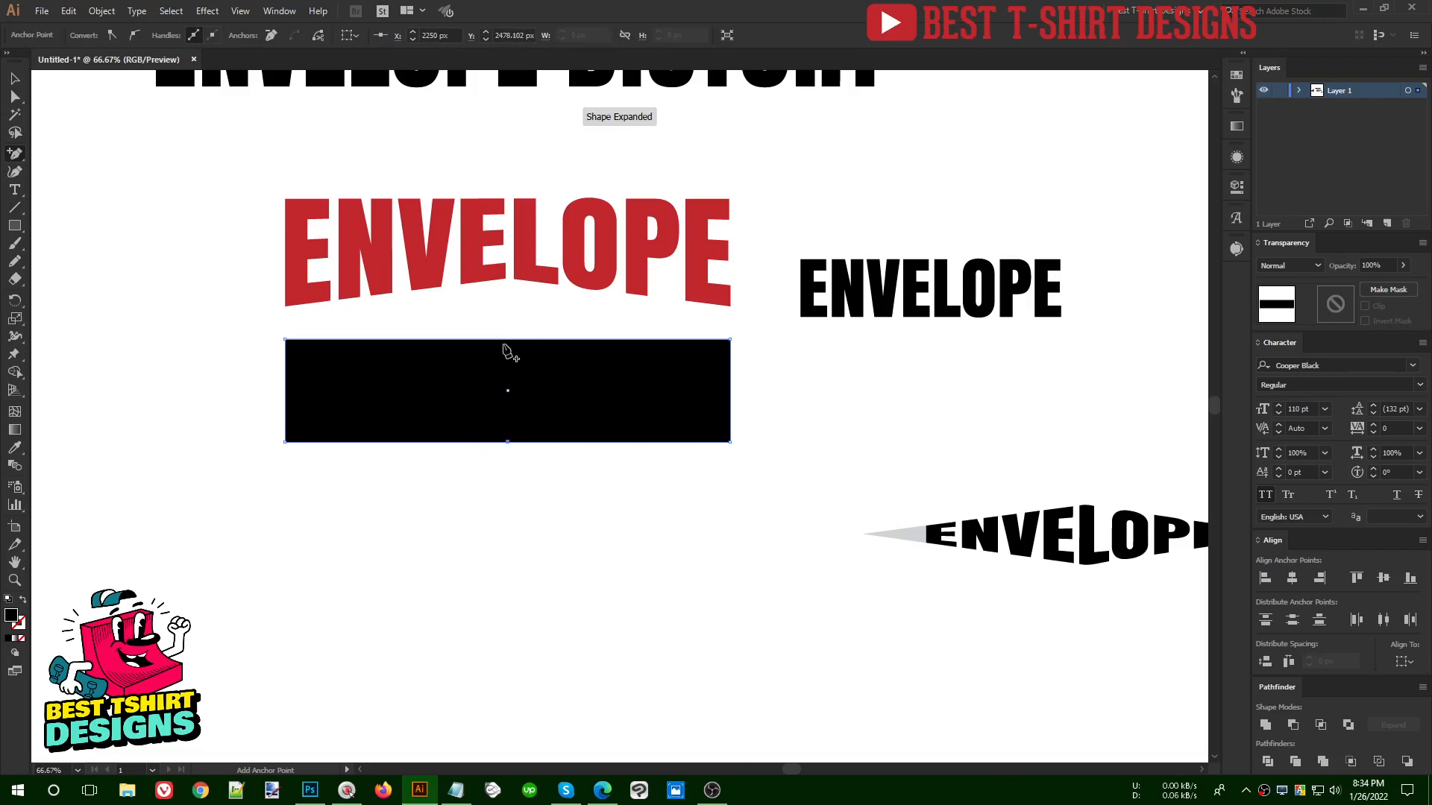
pyautogui.click(507, 340)
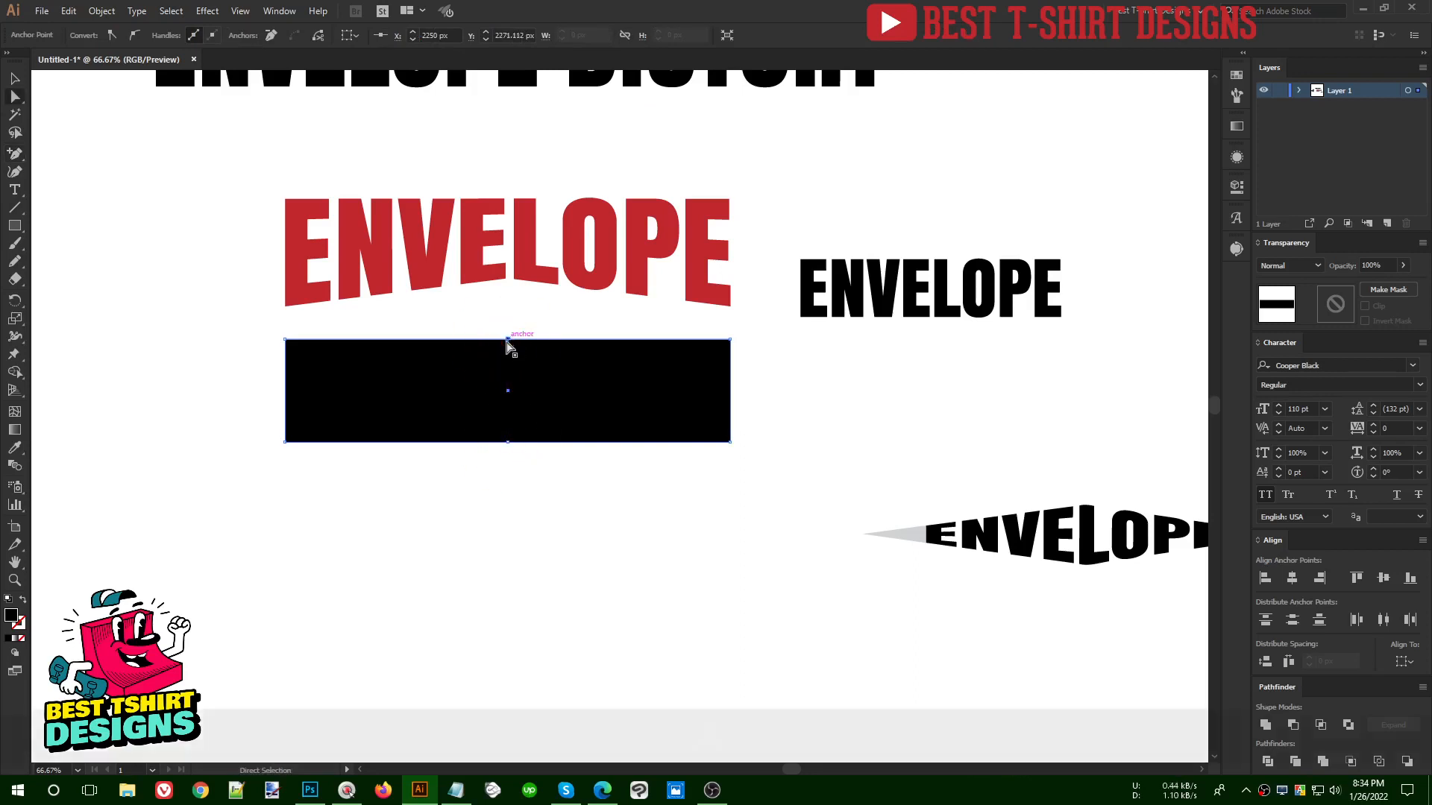
# - Pinch the black rectangle into a bow-tie by moving its top midpoint down and its bottom midpoint up about 40 px each
pyautogui.press('a')
pyautogui.click(520, 358)
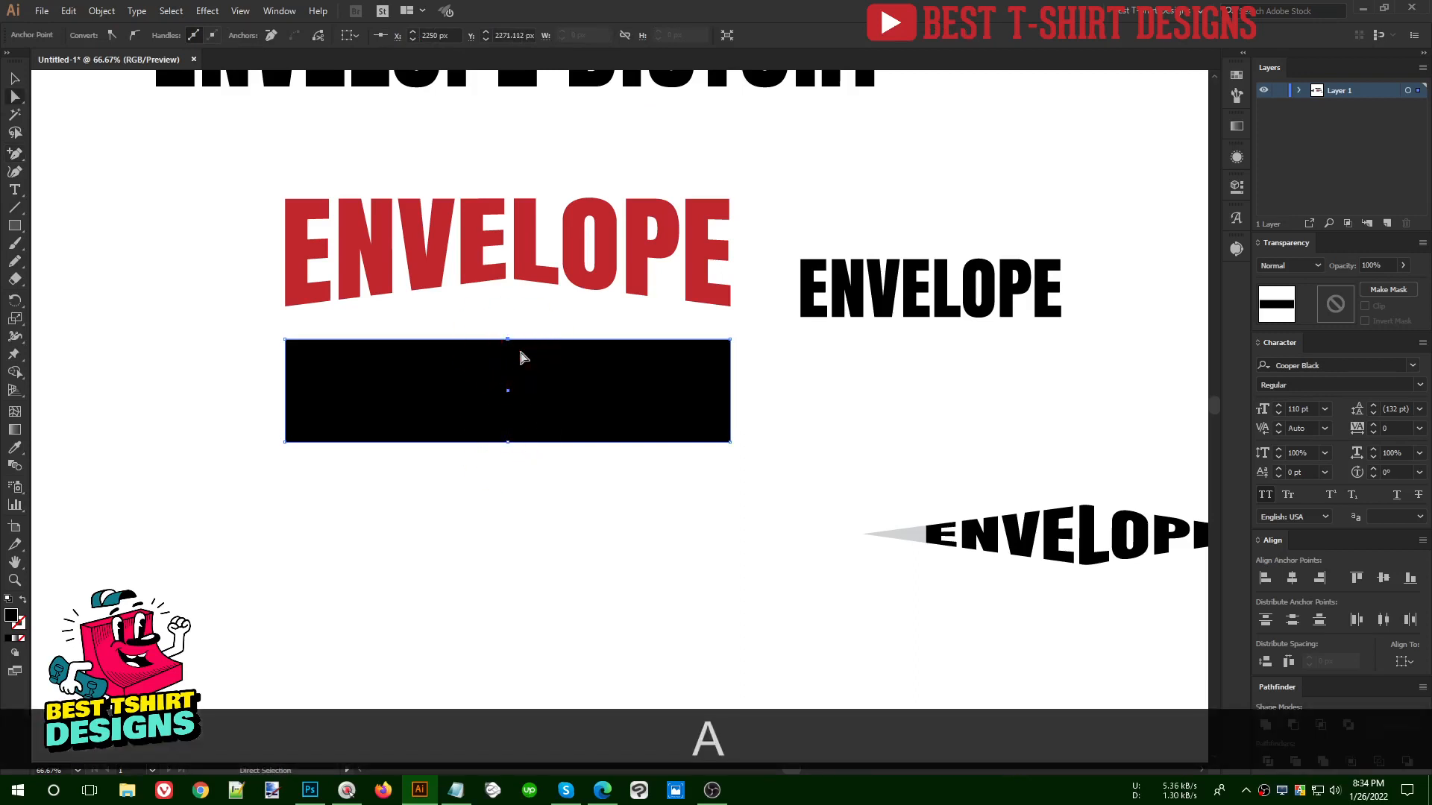
pyautogui.hotkey('shift', 'Down')
pyautogui.hotkey('shift', 'Down')
pyautogui.hotkey('shift', 'Down')
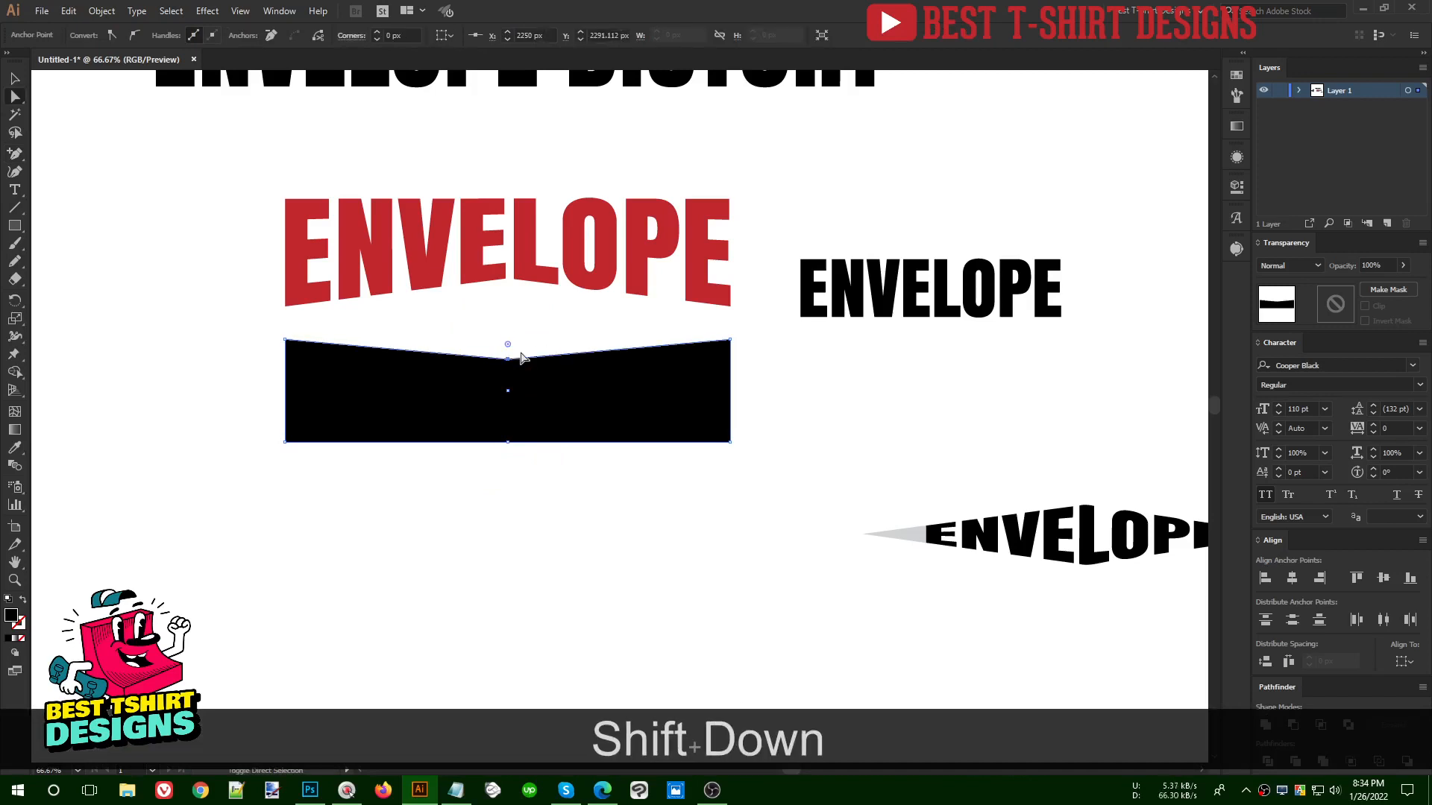
pyautogui.hotkey('shift', 'Up')
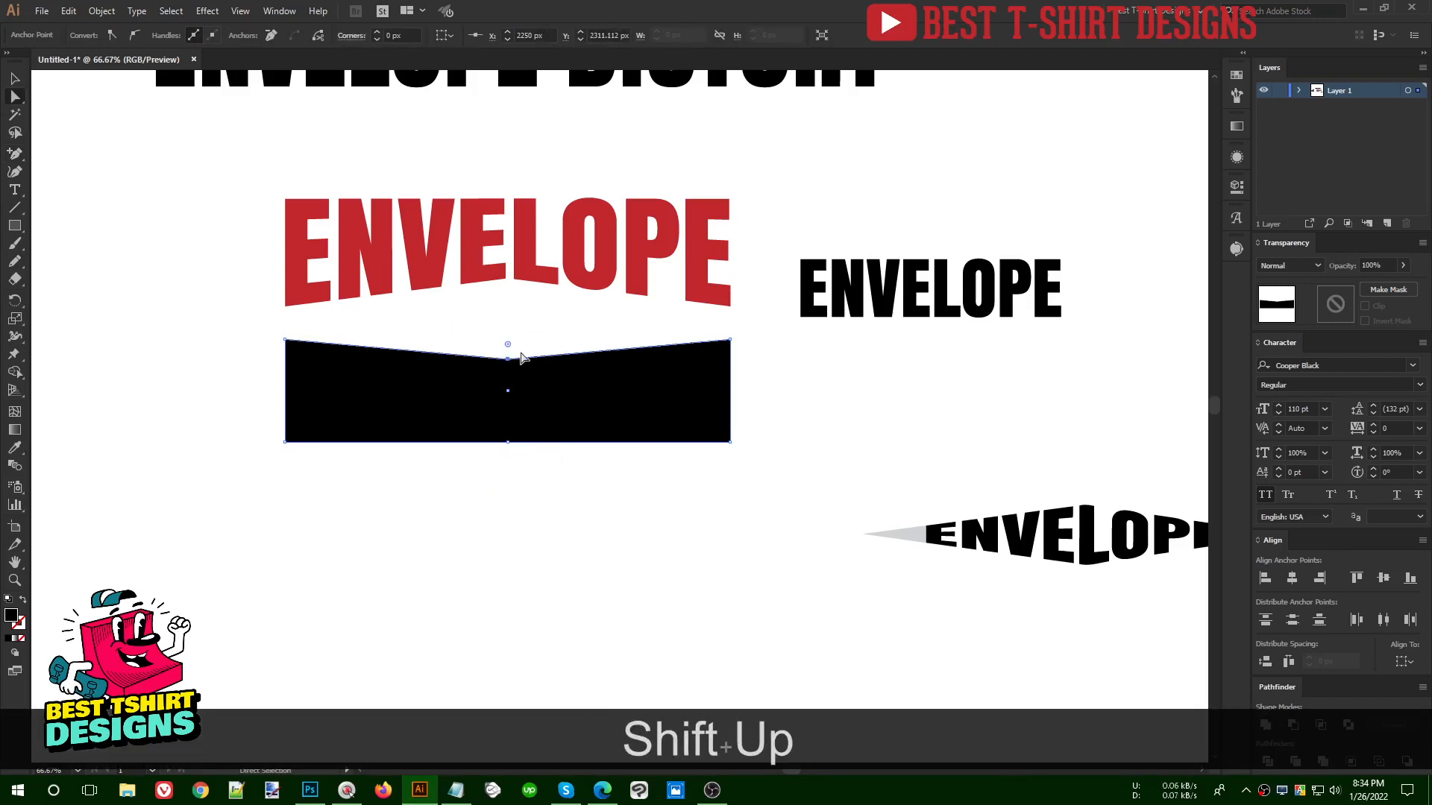
pyautogui.click(486, 427)
pyautogui.hotkey('shift', 'Up')
pyautogui.hotkey('shift', 'Up')
pyautogui.press('v')
pyautogui.click(567, 479)
pyautogui.click(573, 382)
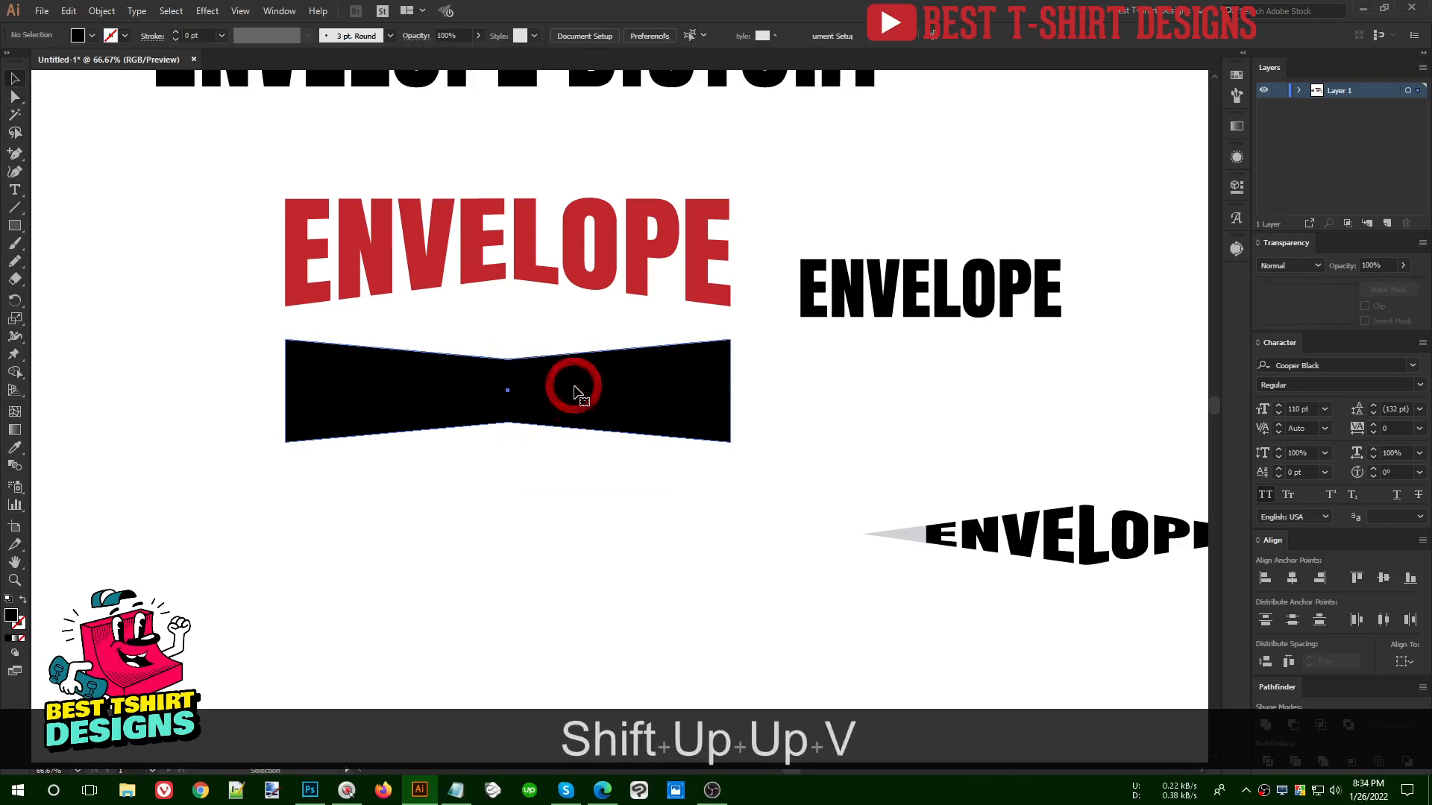
# - Move the plain black ENVELOPE text onto the lower edge of the bow-tie shape and recolour it magenta
pyautogui.moveTo(863, 302); pyautogui.dragTo(440, 453)
pyautogui.click(92, 35)
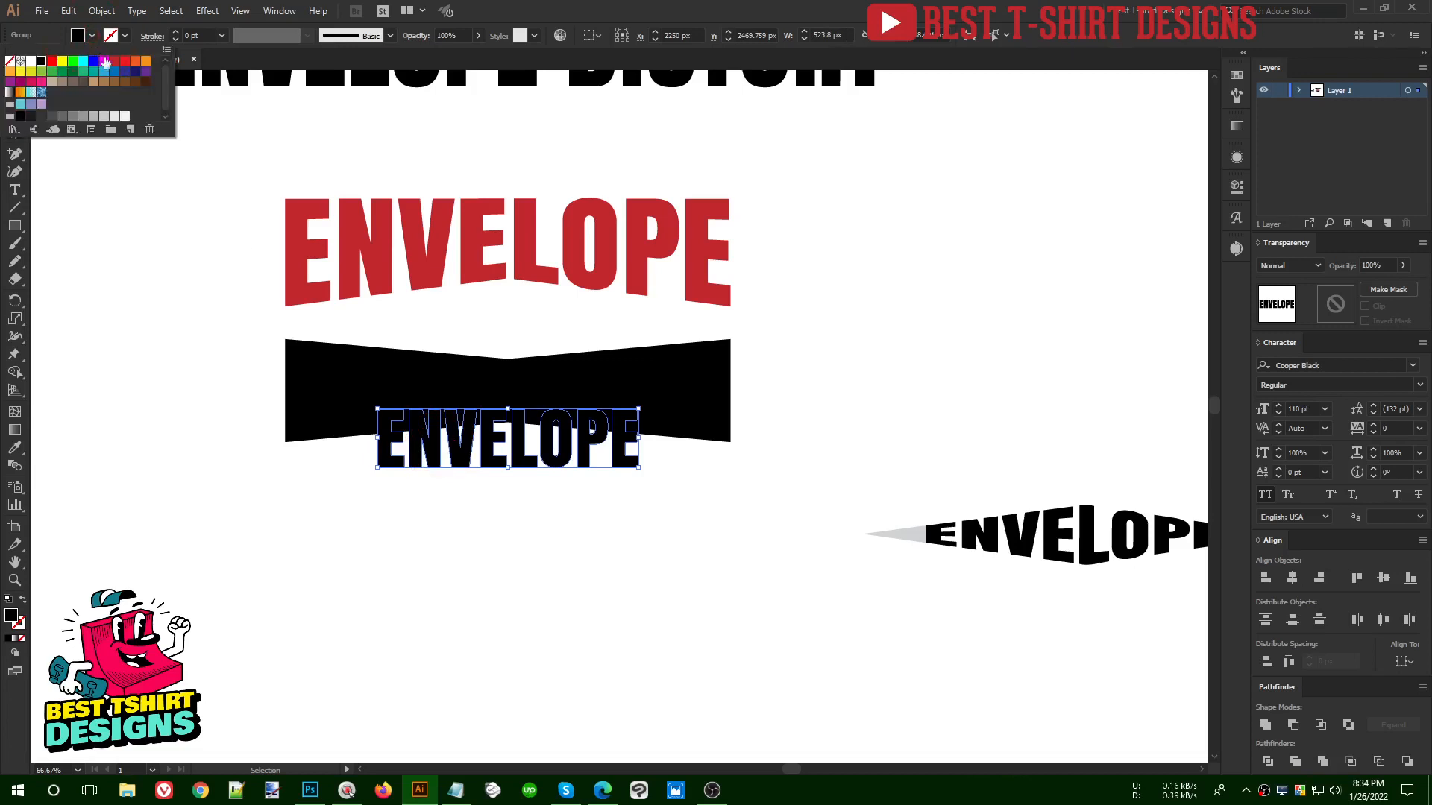
pyautogui.click(104, 62)
pyautogui.click(664, 559)
pyautogui.click(585, 458)
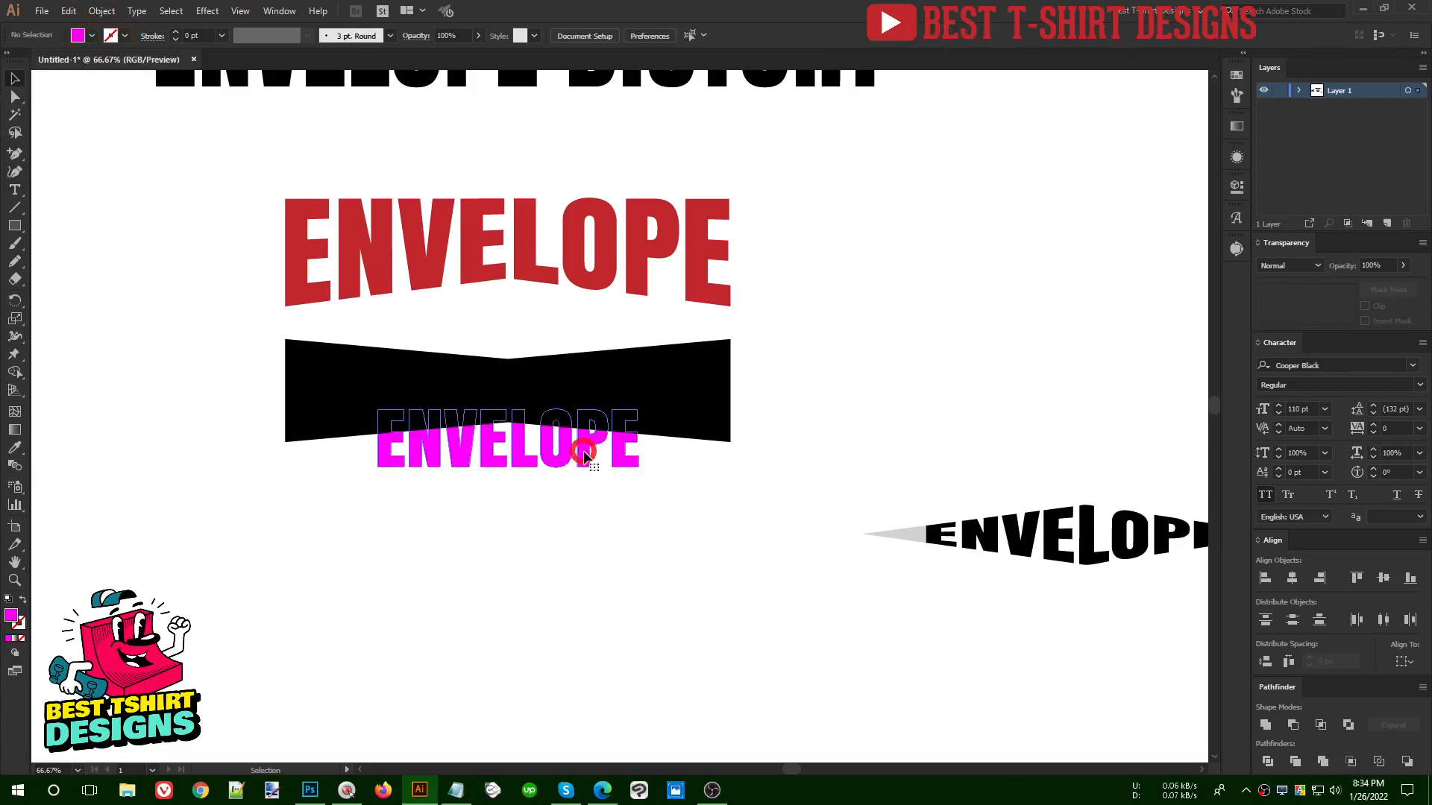
pyautogui.click(671, 492)
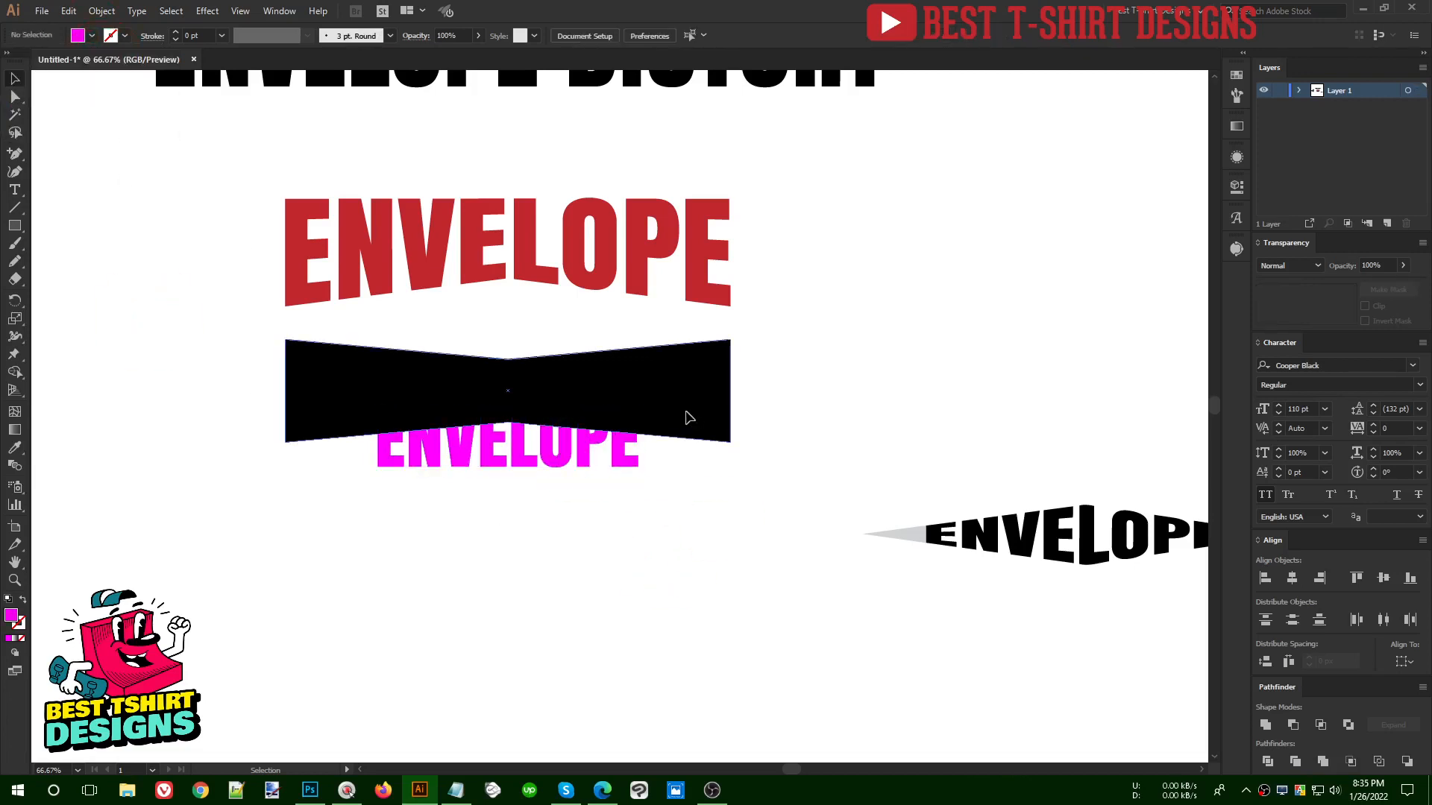
pyautogui.click(686, 415)
pyautogui.click(678, 528)
# - Envelope-distort the magenta ENVELOPE text with the black bow-tie shape, using Make with Top Object
pyautogui.moveTo(659, 511); pyautogui.dragTo(414, 398)
pyautogui.click(101, 11)
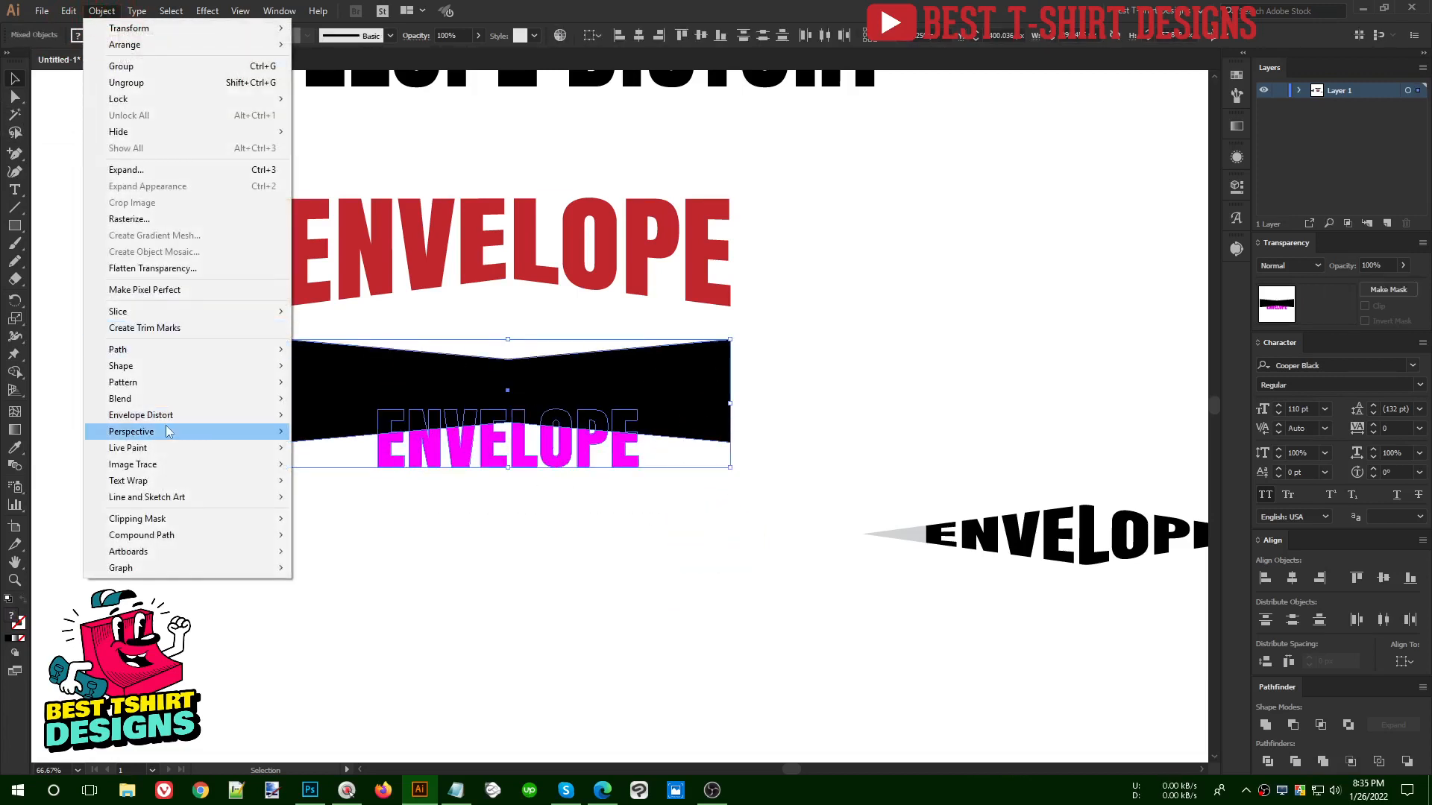
pyautogui.moveTo(149, 416)
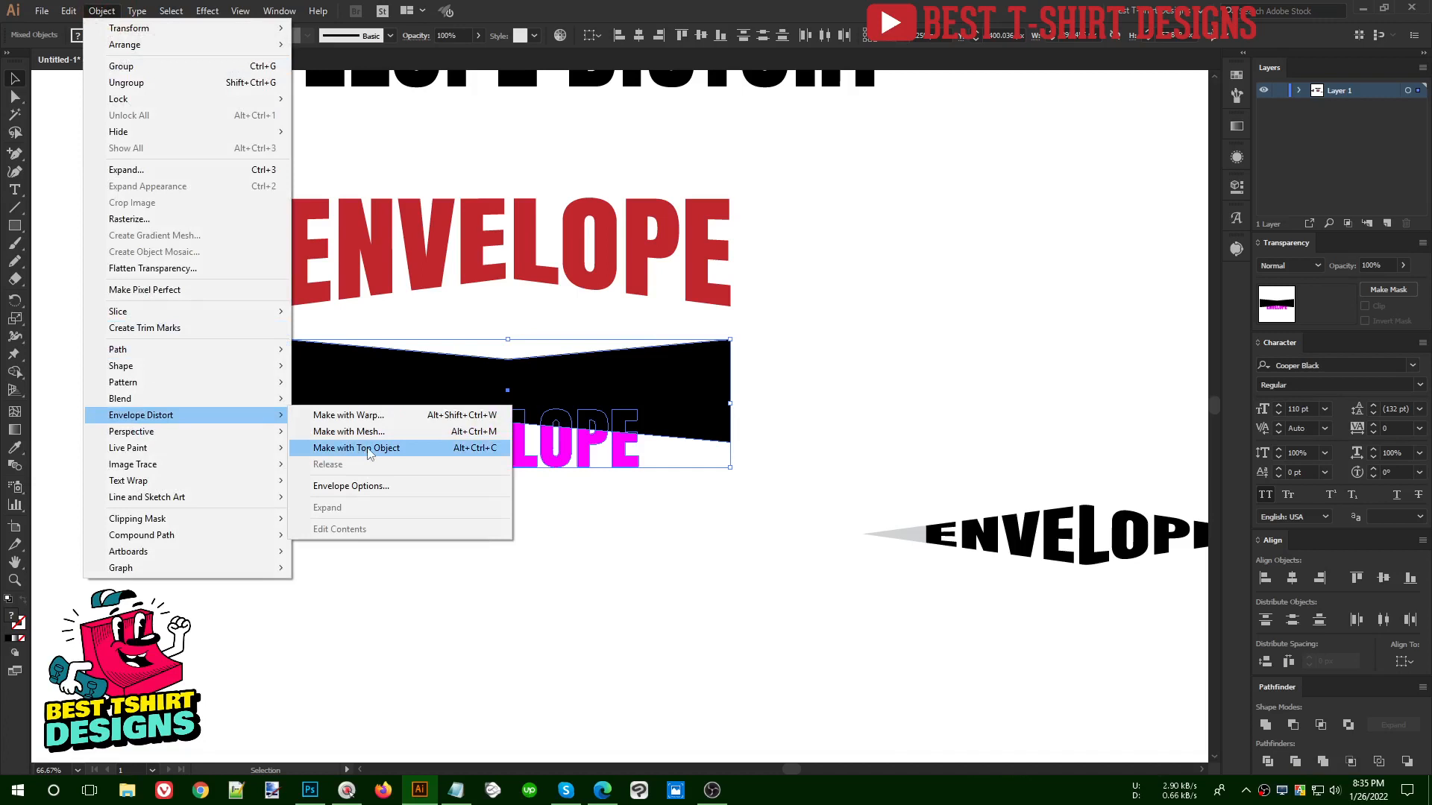
pyautogui.click(369, 449)
pyautogui.click(566, 515)
# - Move the finished ENVELOPE examples to the right to free the area beneath the ENVELOPE DISTORT title
pyautogui.press('alt')
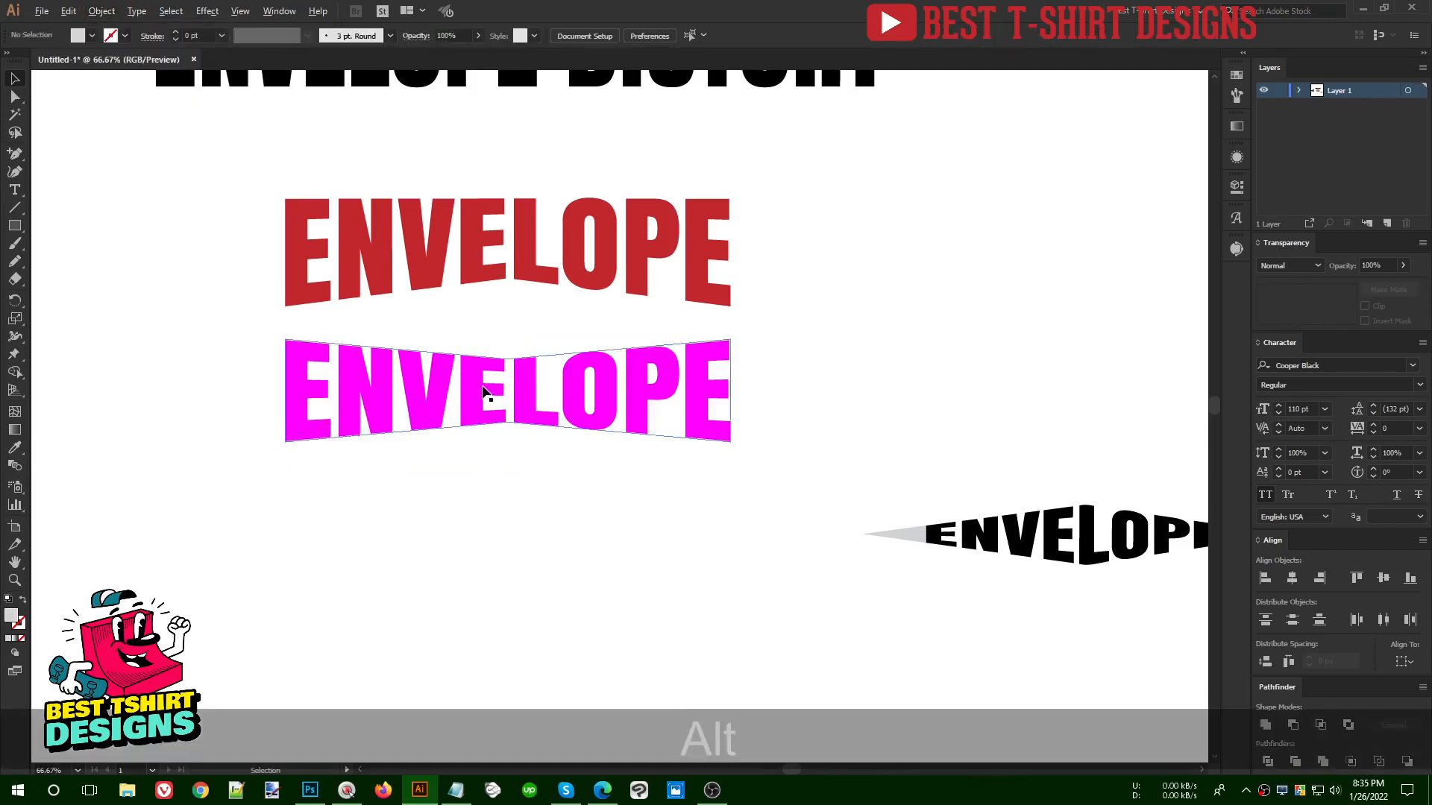
pyautogui.scroll(-2, 485, 393)
pyautogui.click(503, 431)
pyautogui.moveTo(315, 282); pyautogui.dragTo(932, 276)
# - Place the beer glass artwork beneath the ENVELOPE DISTORT title
pyautogui.moveTo(149, 371); pyautogui.dragTo(432, 377)
pyautogui.press('alt')
pyautogui.scroll(2, 370, 360)
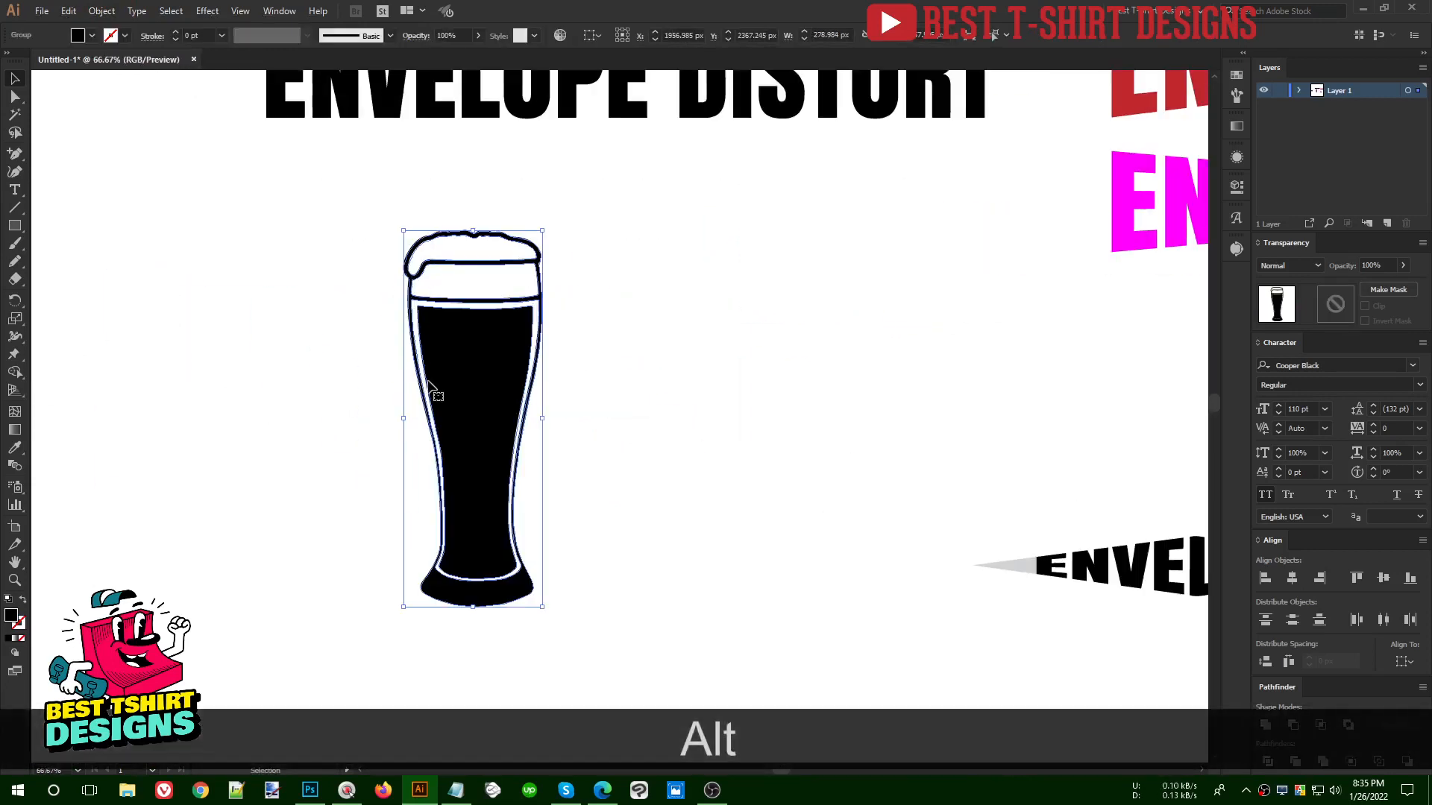
pyautogui.click(679, 419)
pyautogui.scroll(1, 348, 421)
pyautogui.scroll(-1, 538, 315)
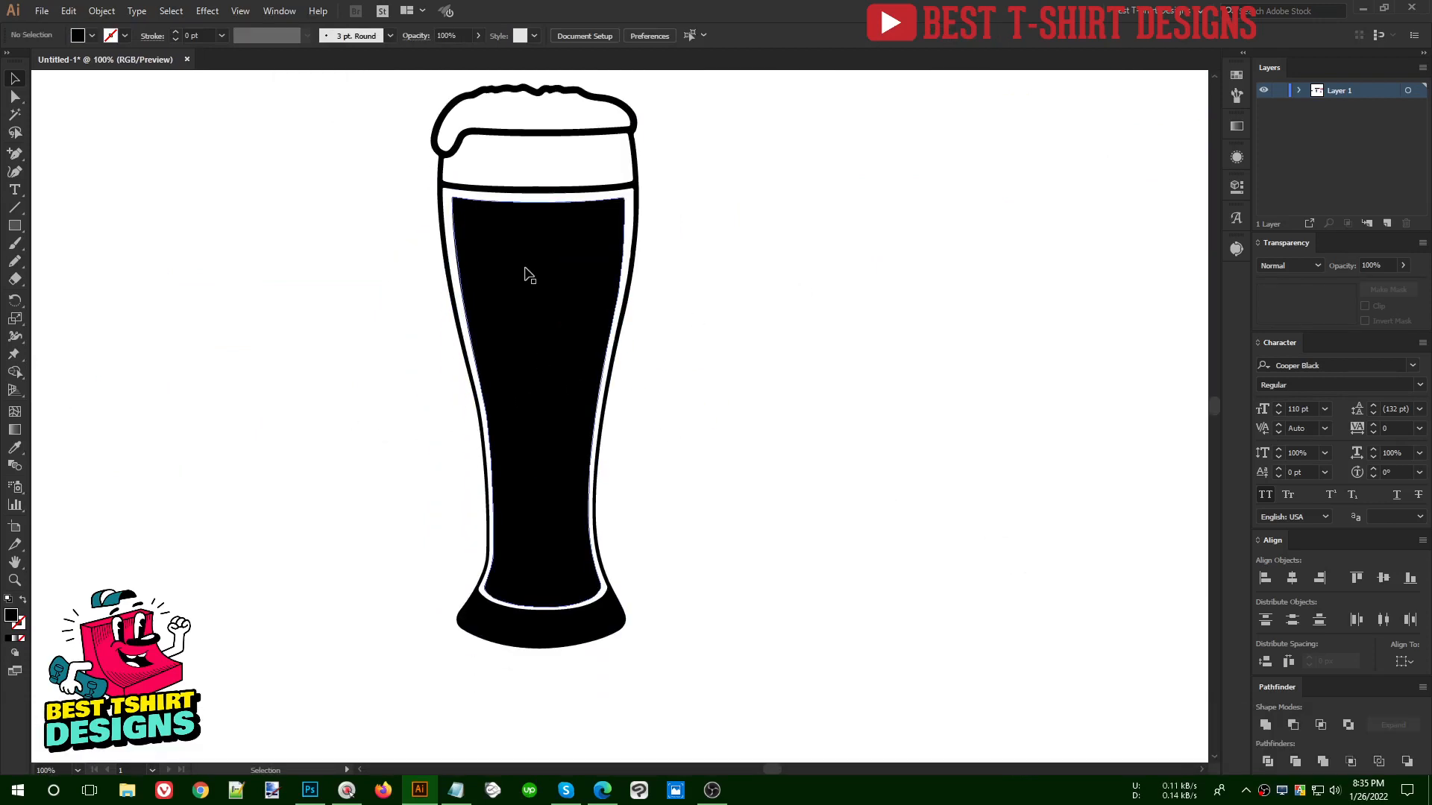
# - Ungroup the beer glass into separate pieces
pyautogui.click(525, 273)
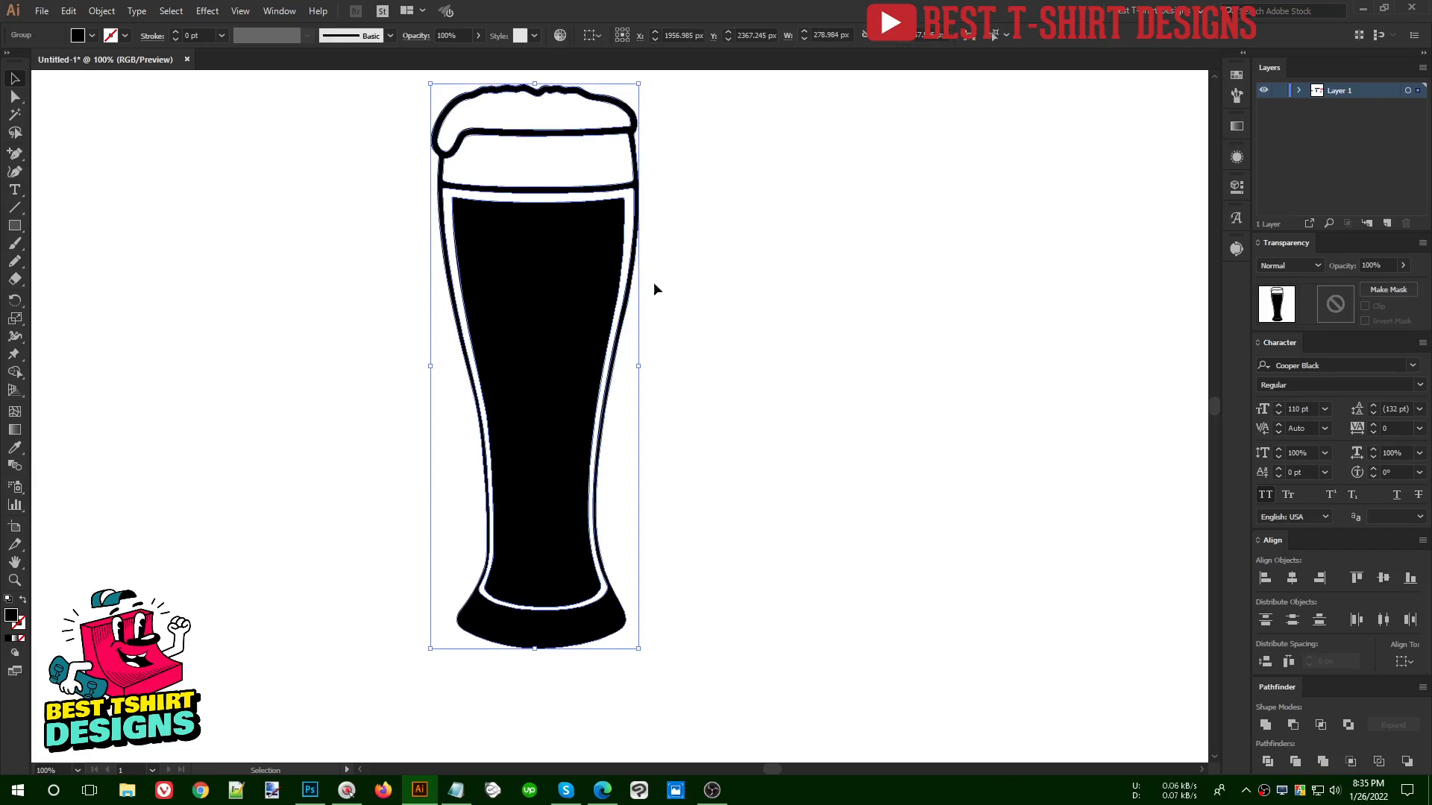
pyautogui.scroll(1, 633, 346)
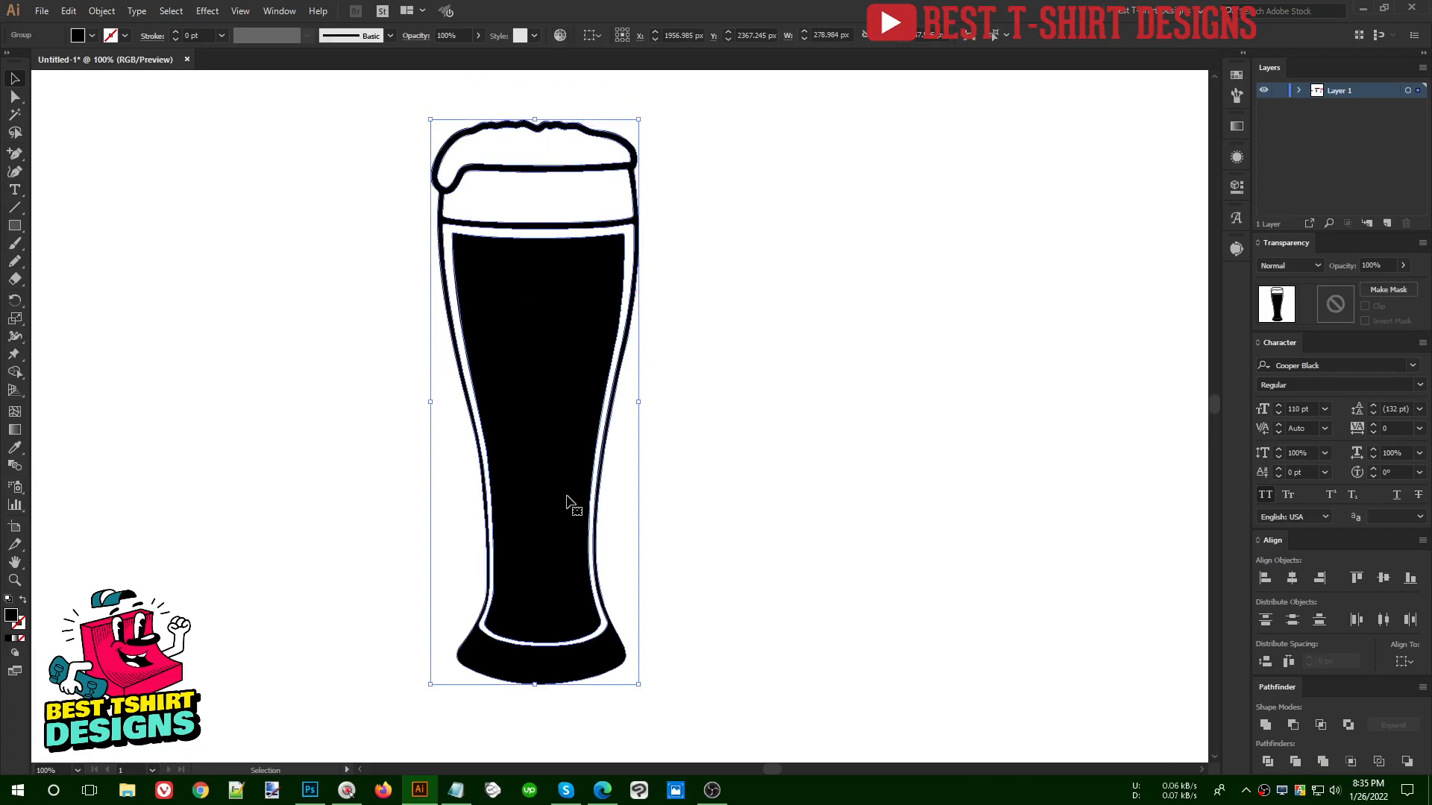
pyautogui.rightClick(581, 301)
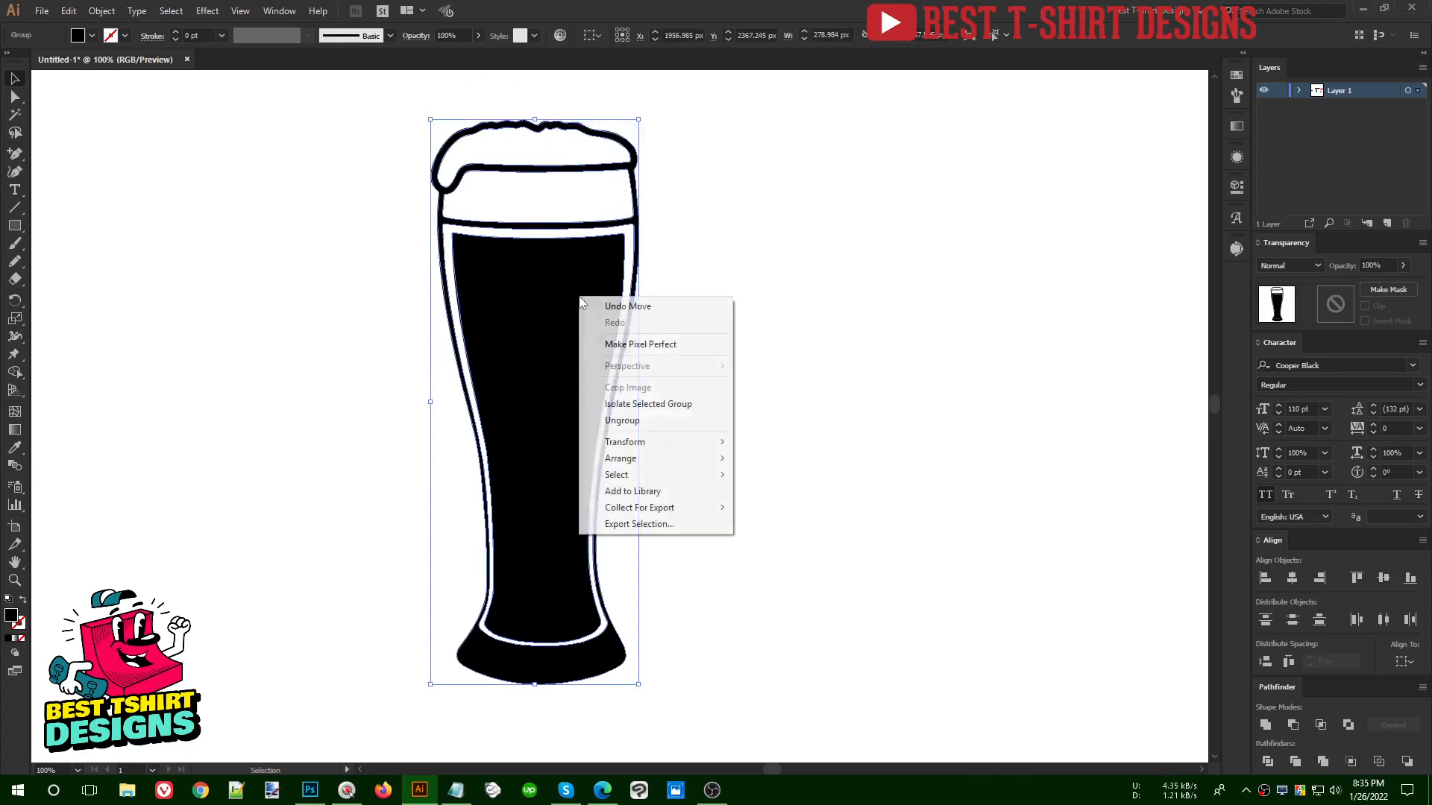
pyautogui.click(607, 420)
pyautogui.click(735, 396)
# - Try moving the glass's black inner fill and its outline aside separately, undoing each move
pyautogui.click(532, 278)
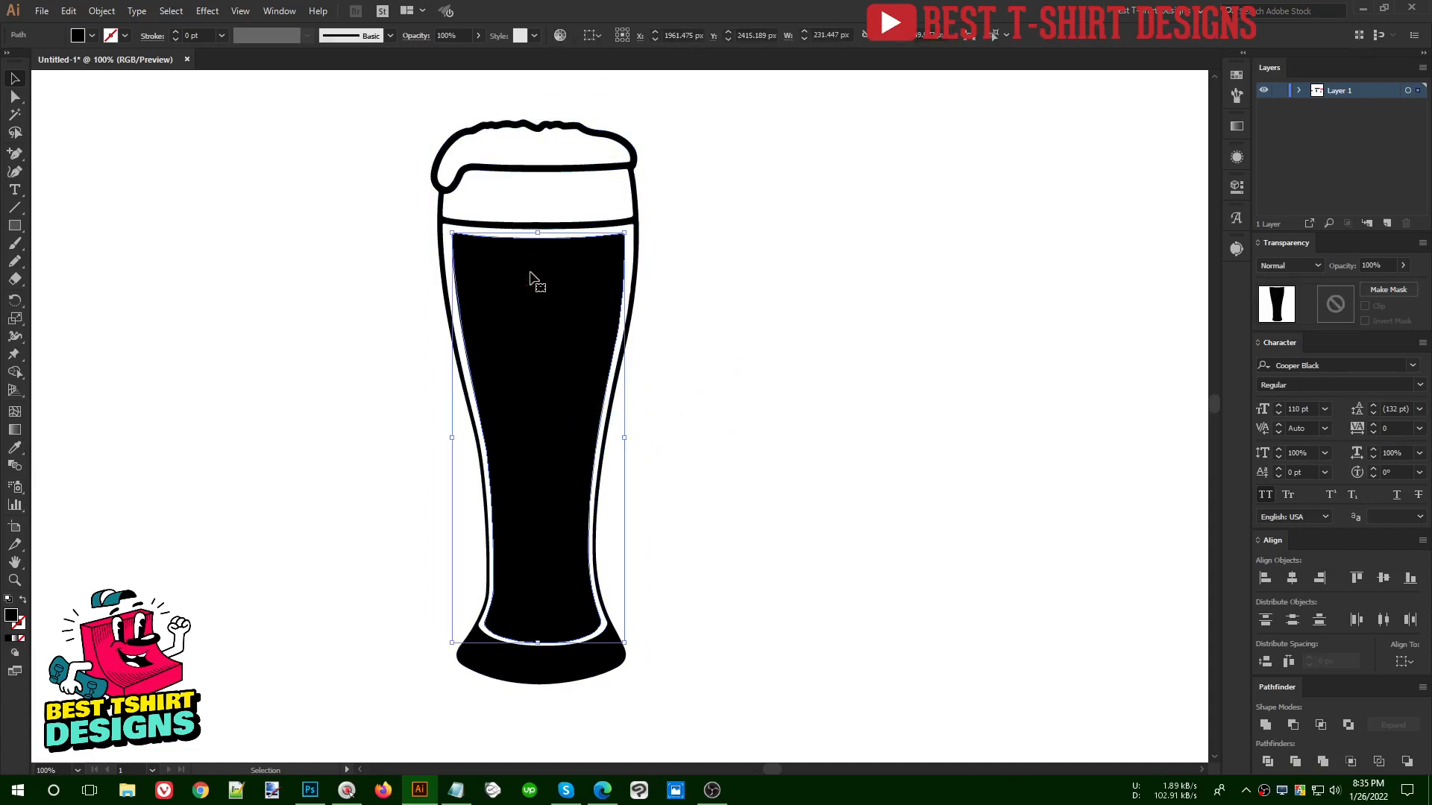
pyautogui.moveTo(570, 278); pyautogui.dragTo(795, 281)
pyautogui.hotkey('ctrl', 'z')
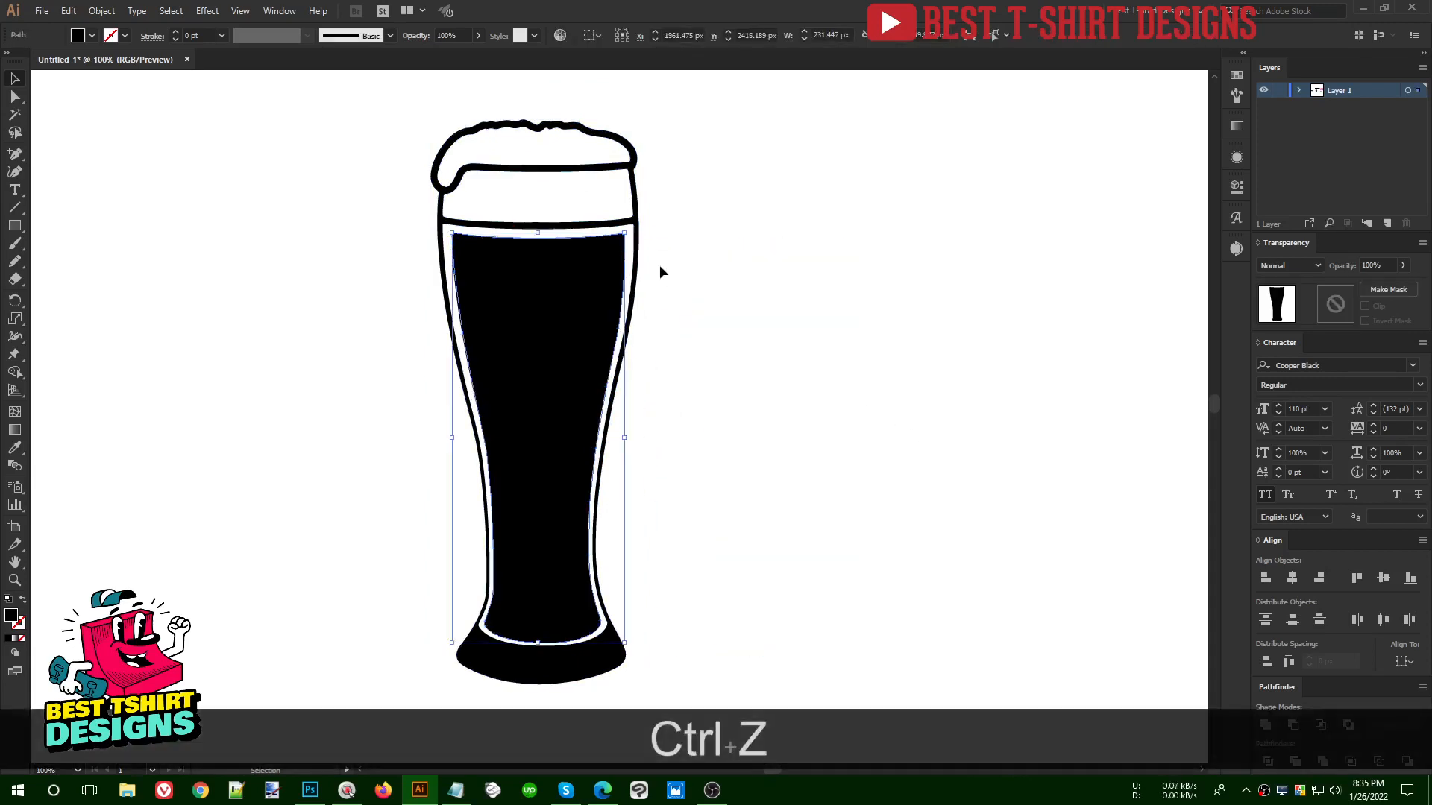
pyautogui.moveTo(631, 220); pyautogui.dragTo(832, 234)
pyautogui.hotkey('ctrl', 'z')
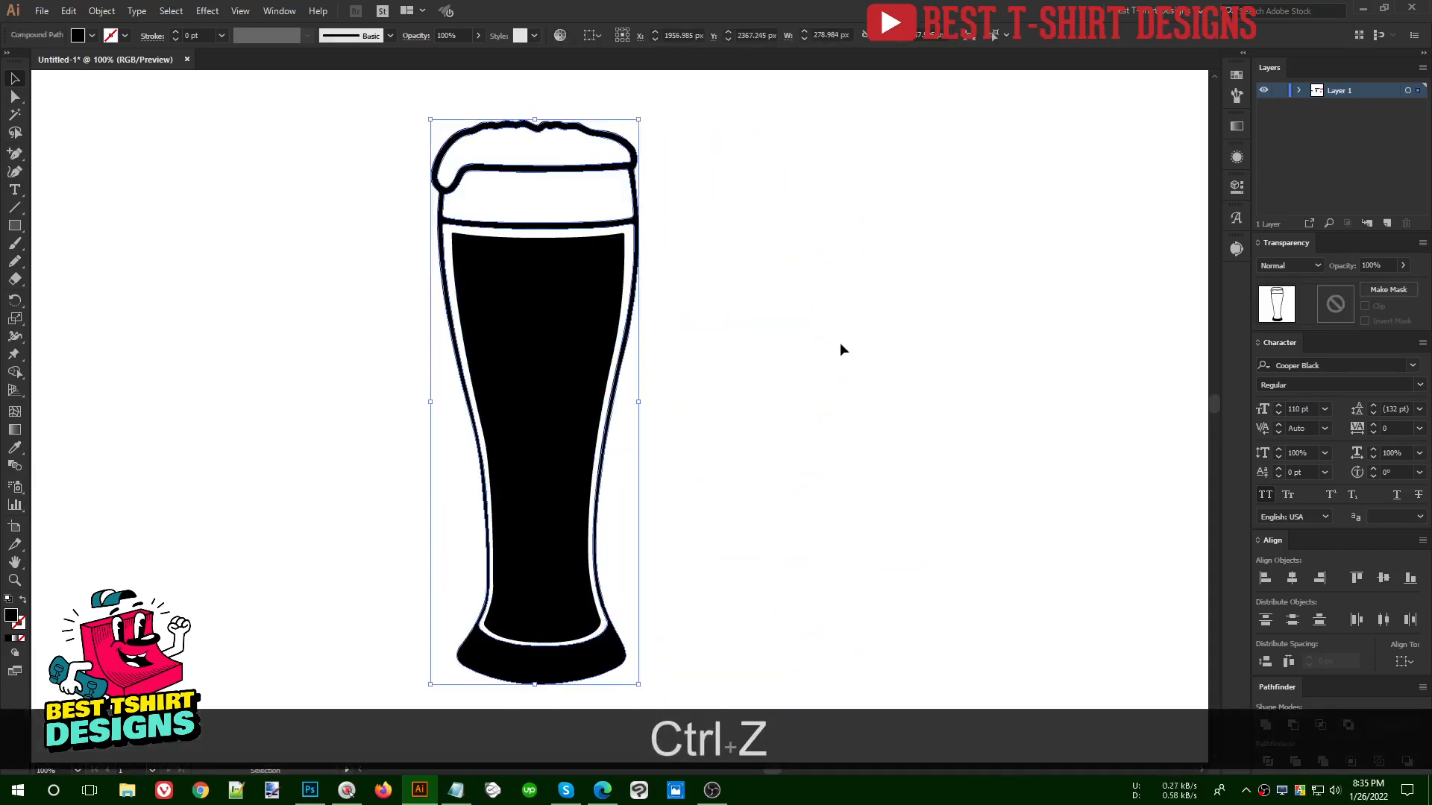
pyautogui.click(801, 349)
pyautogui.click(513, 329)
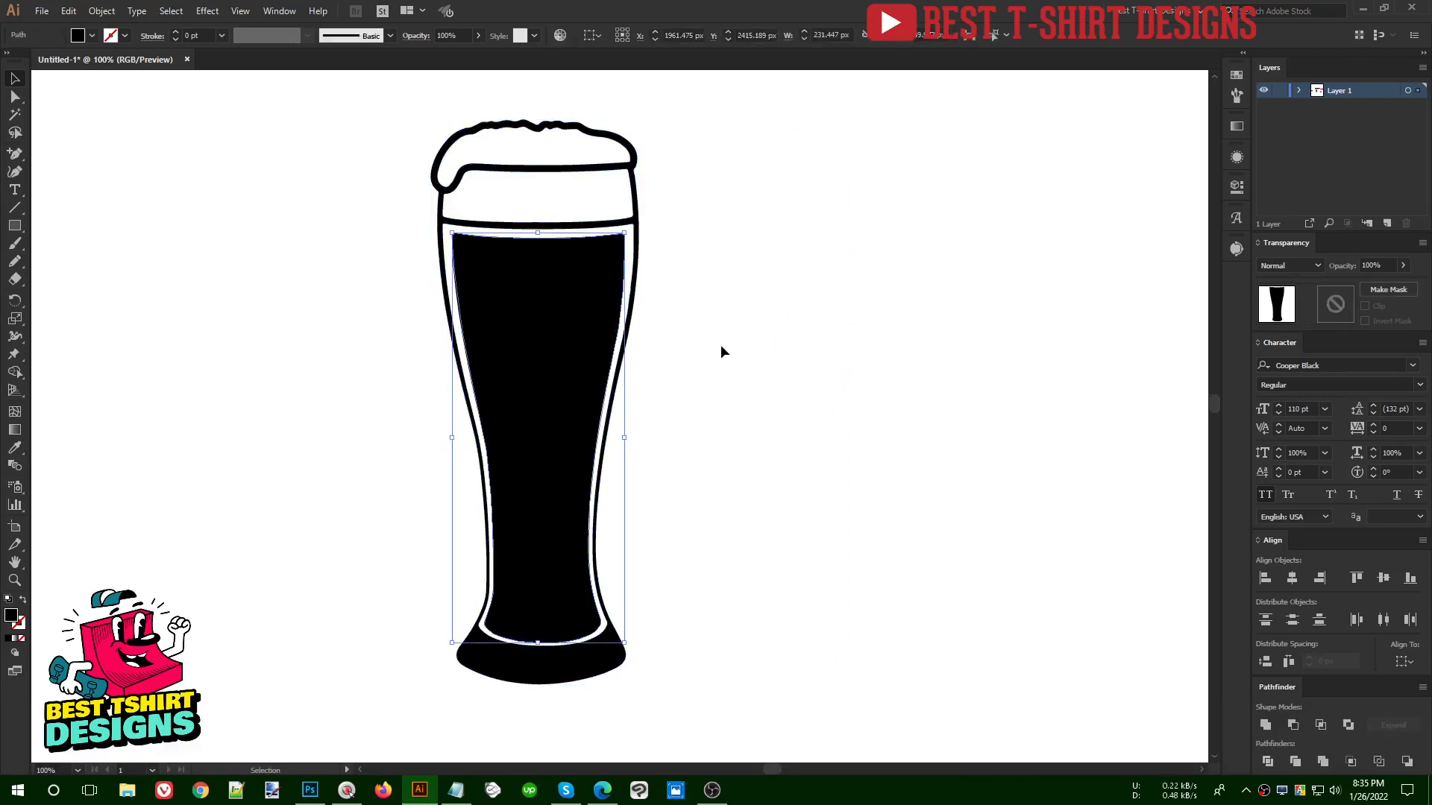
pyautogui.moveTo(376, 101); pyautogui.dragTo(746, 718)
pyautogui.click(816, 457)
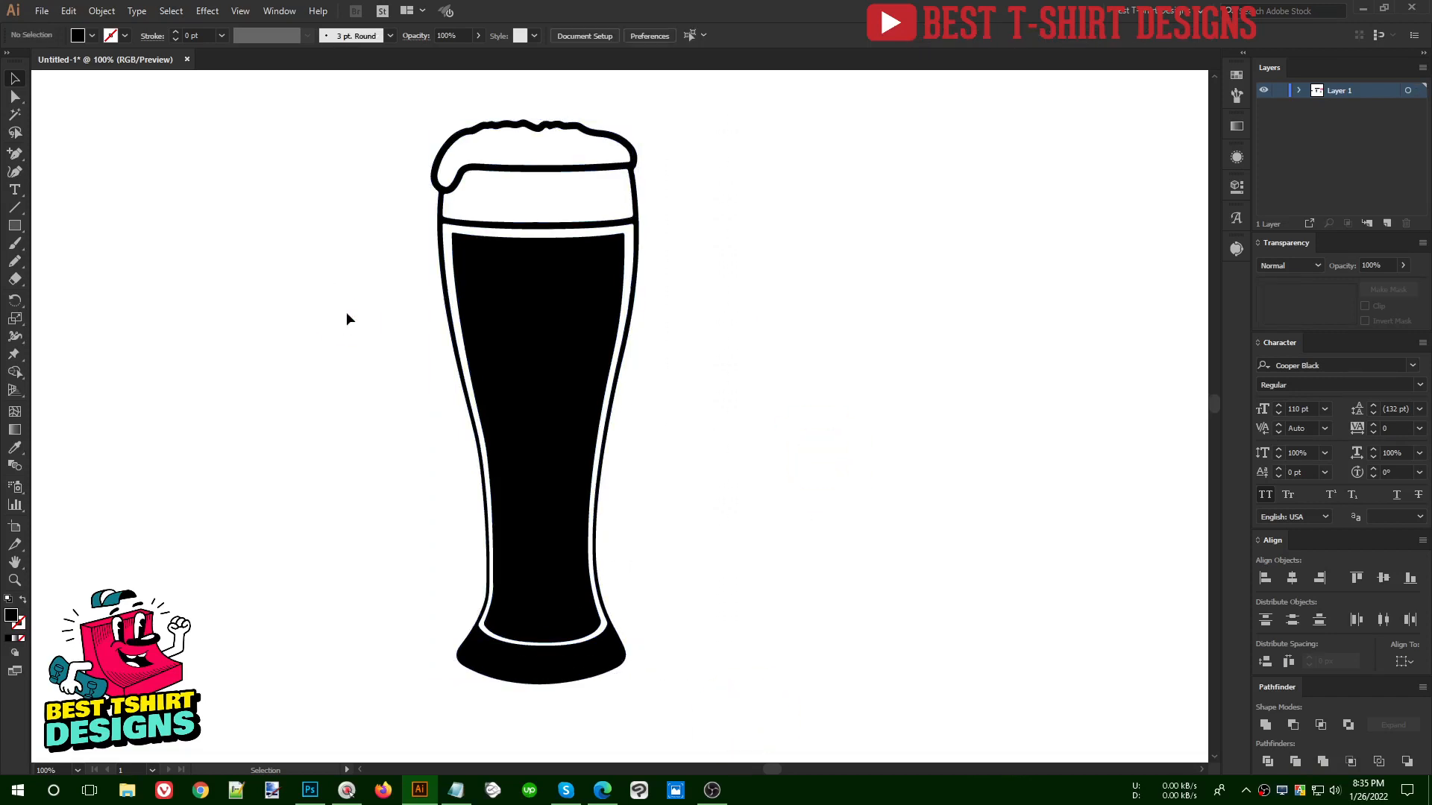
pyautogui.press('F10')
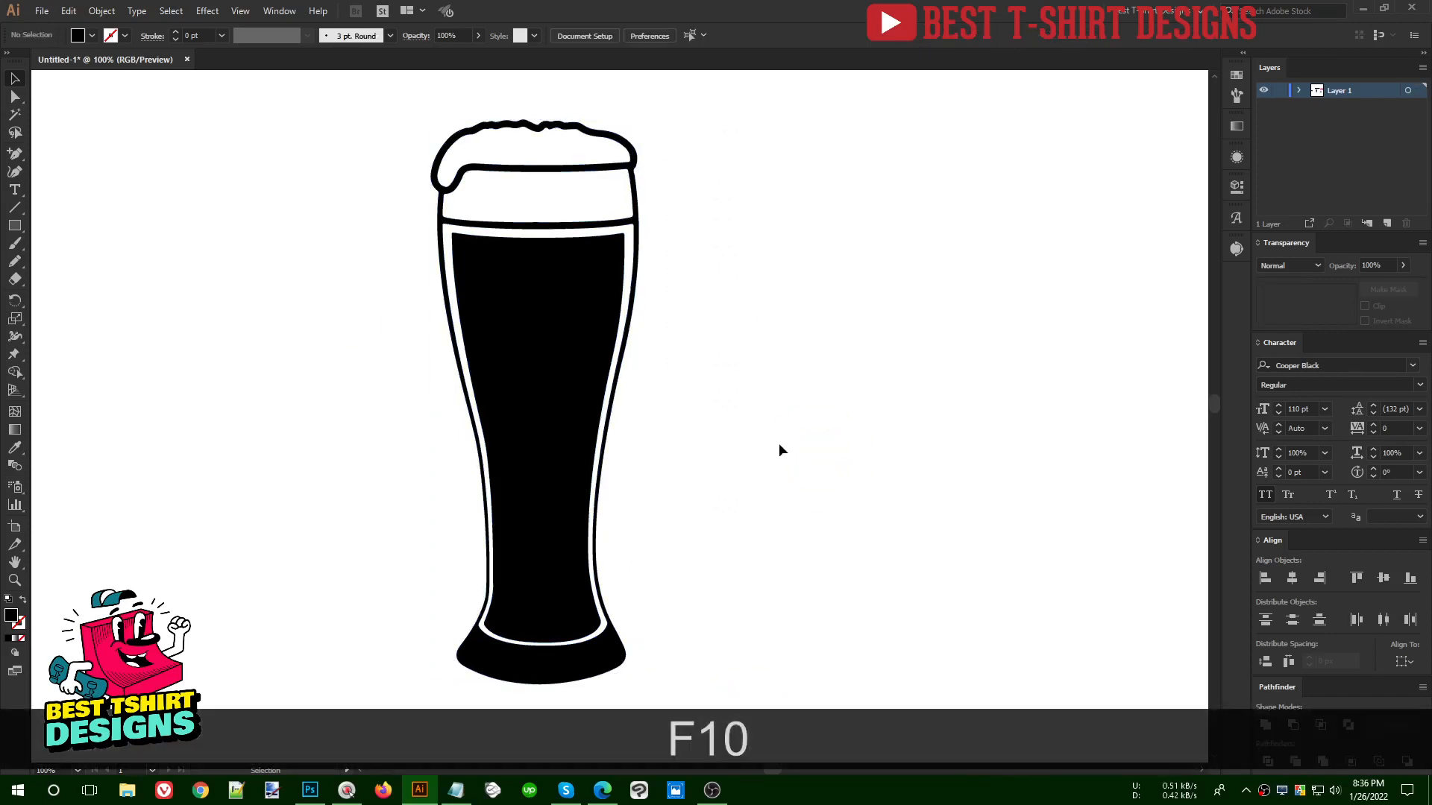
pyautogui.click(15, 226)
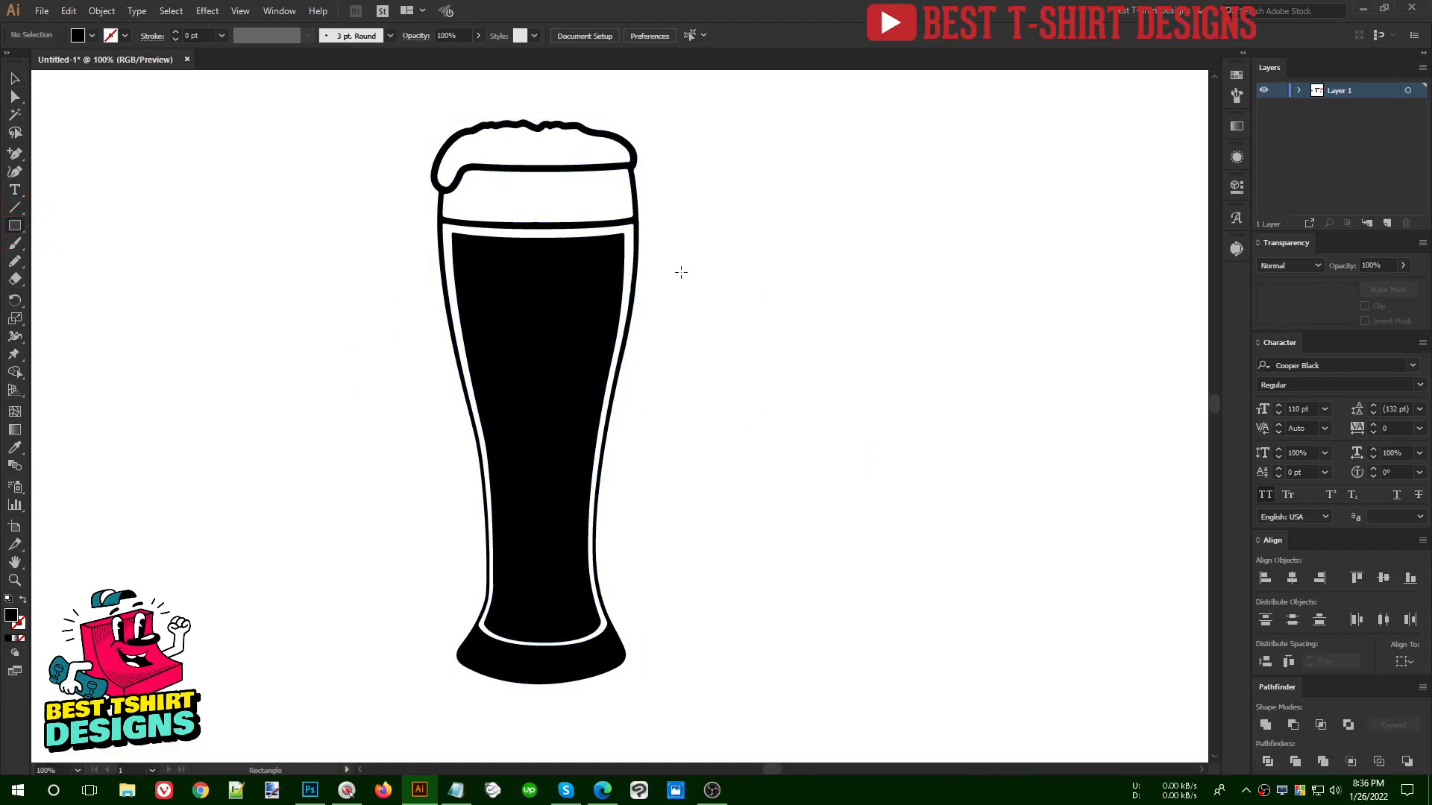
pyautogui.moveTo(681, 272); pyautogui.dragTo(1003, 361)
pyautogui.press('v')
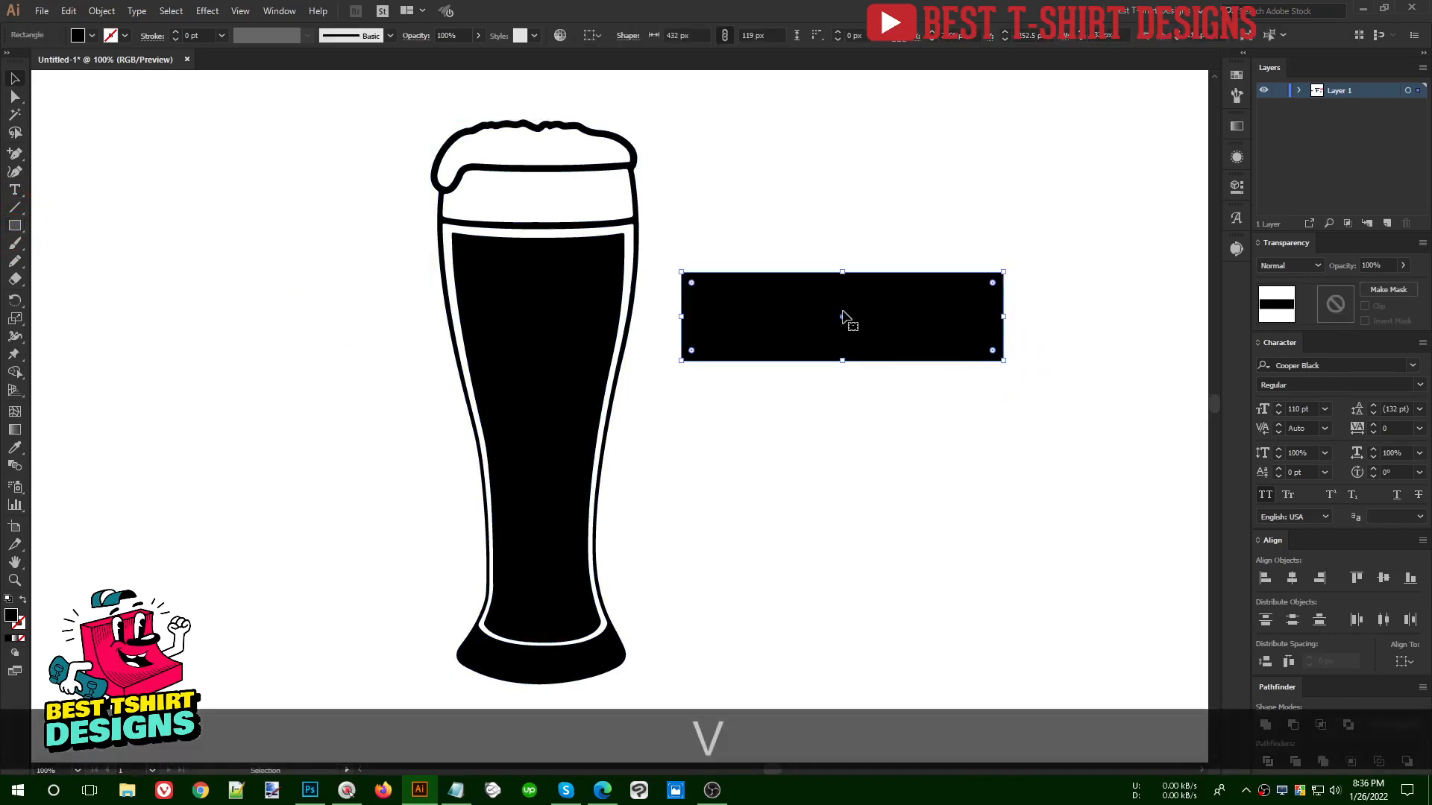
pyautogui.moveTo(843, 321); pyautogui.dragTo(901, 282)
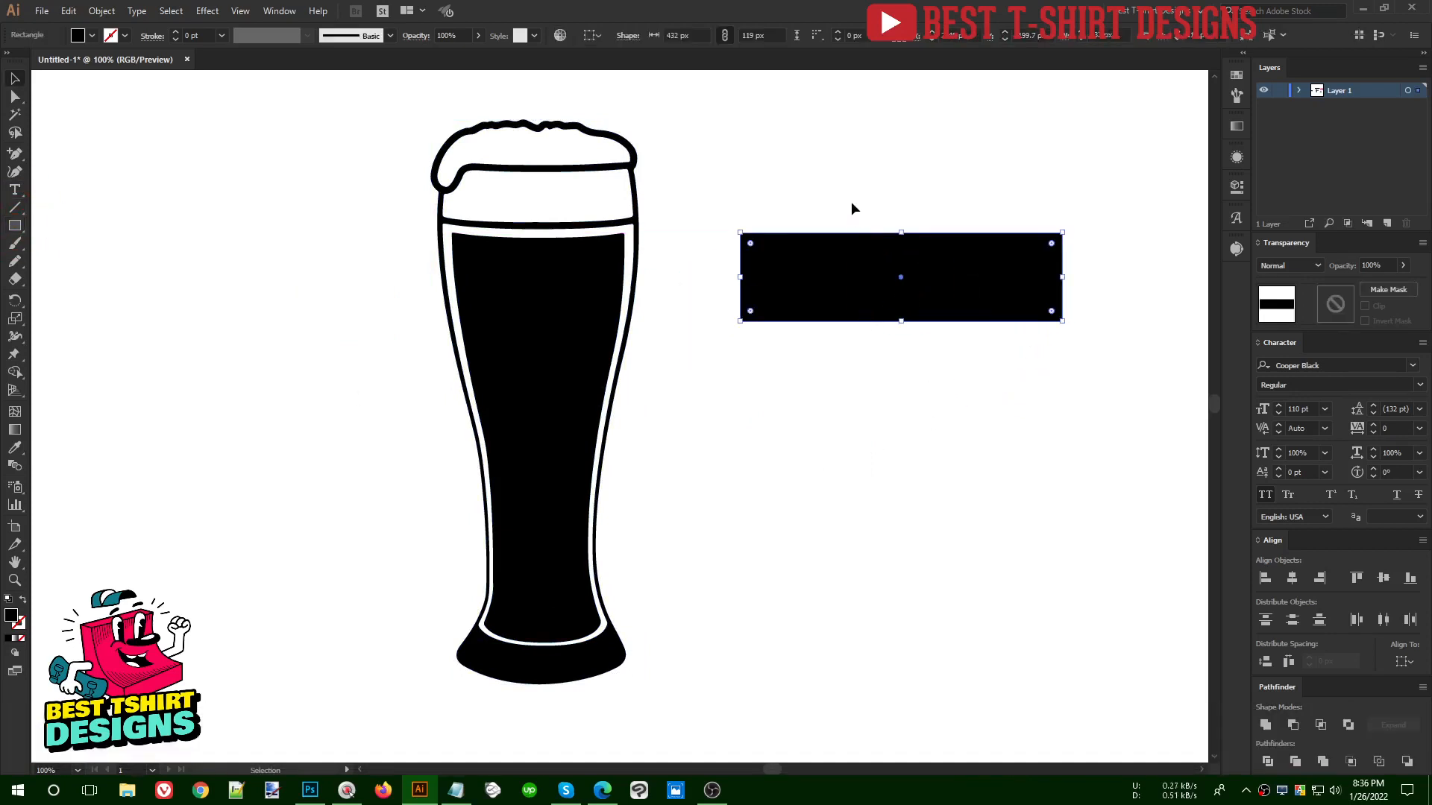
pyautogui.press('Delete')
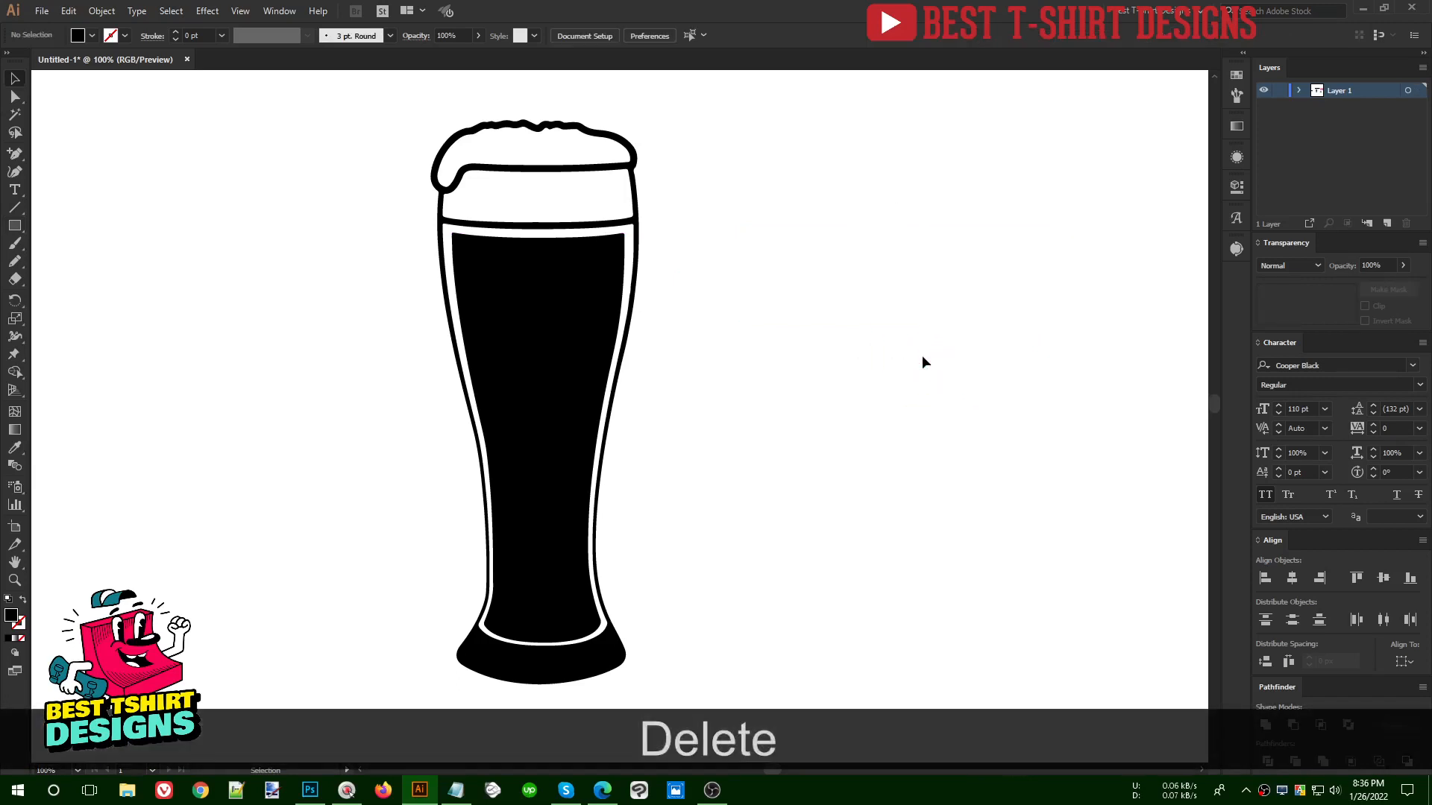
pyautogui.click(584, 326)
pyautogui.keyDown('alt'); pyautogui.scroll(1, 516, 343); pyautogui.keyUp('alt')
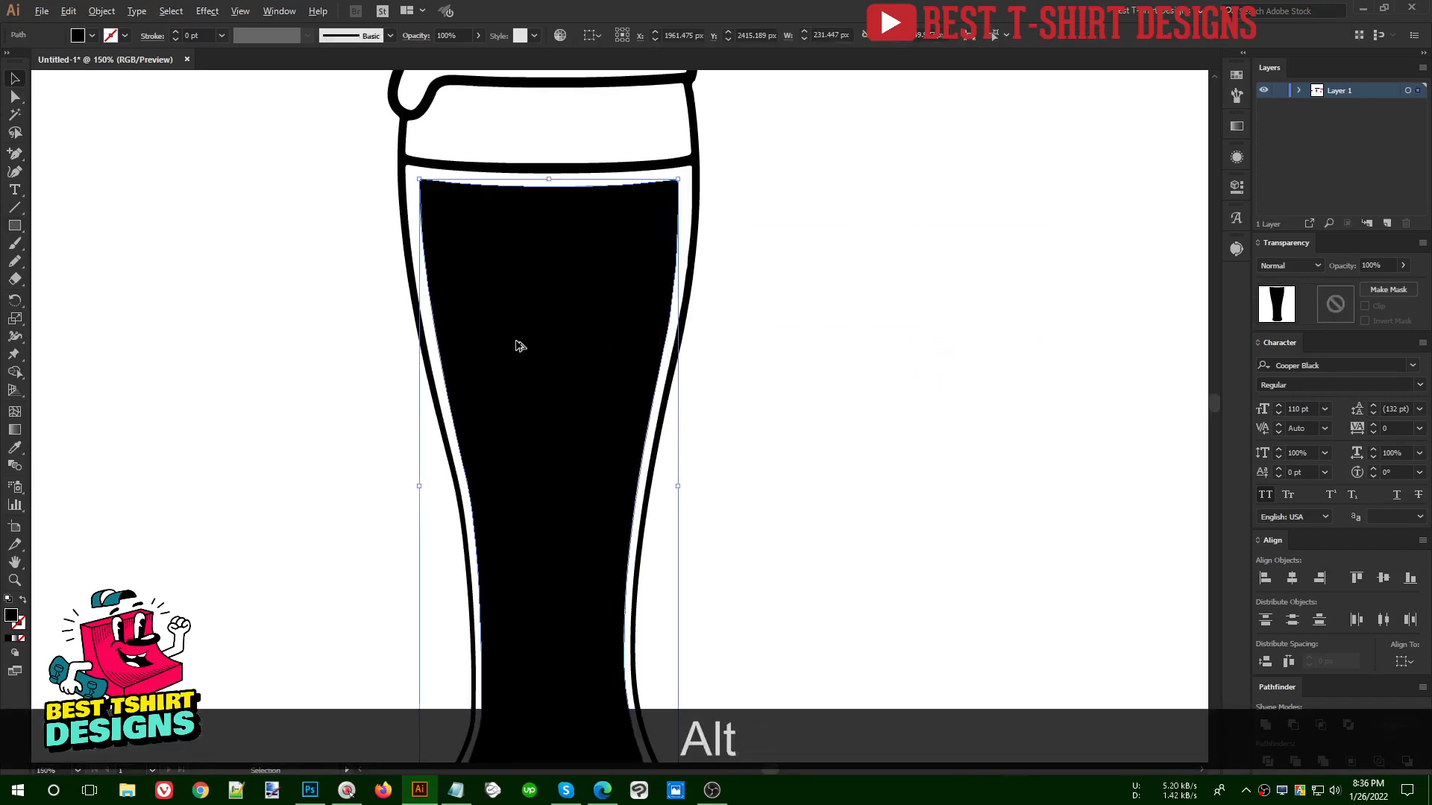
pyautogui.click(821, 346)
pyautogui.keyDown('alt'); pyautogui.scroll(-1, 510, 286); pyautogui.keyUp('alt')
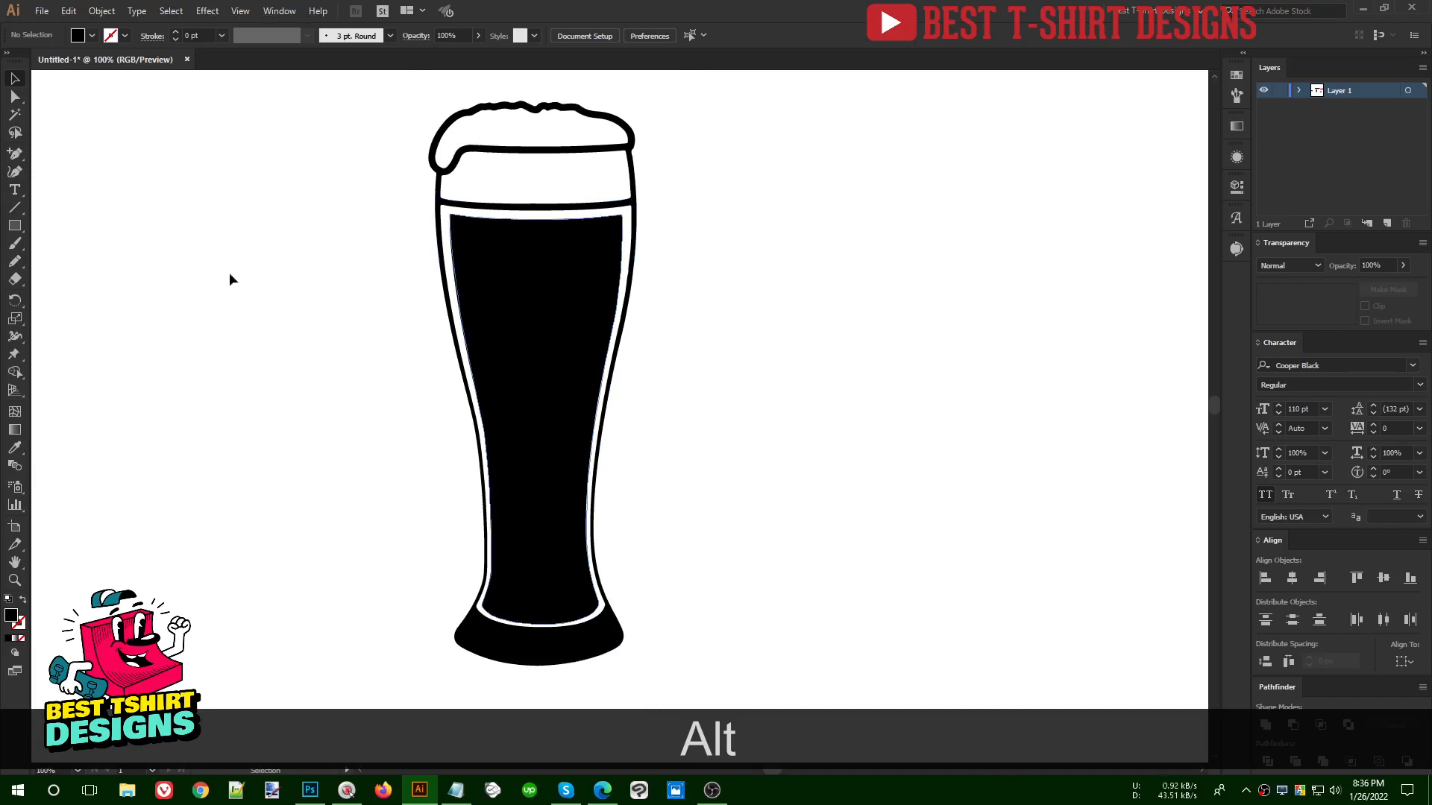
# - Try a straight horizontal line across the upper part of the glass's black fill, and delete it
pyautogui.click(15, 209)
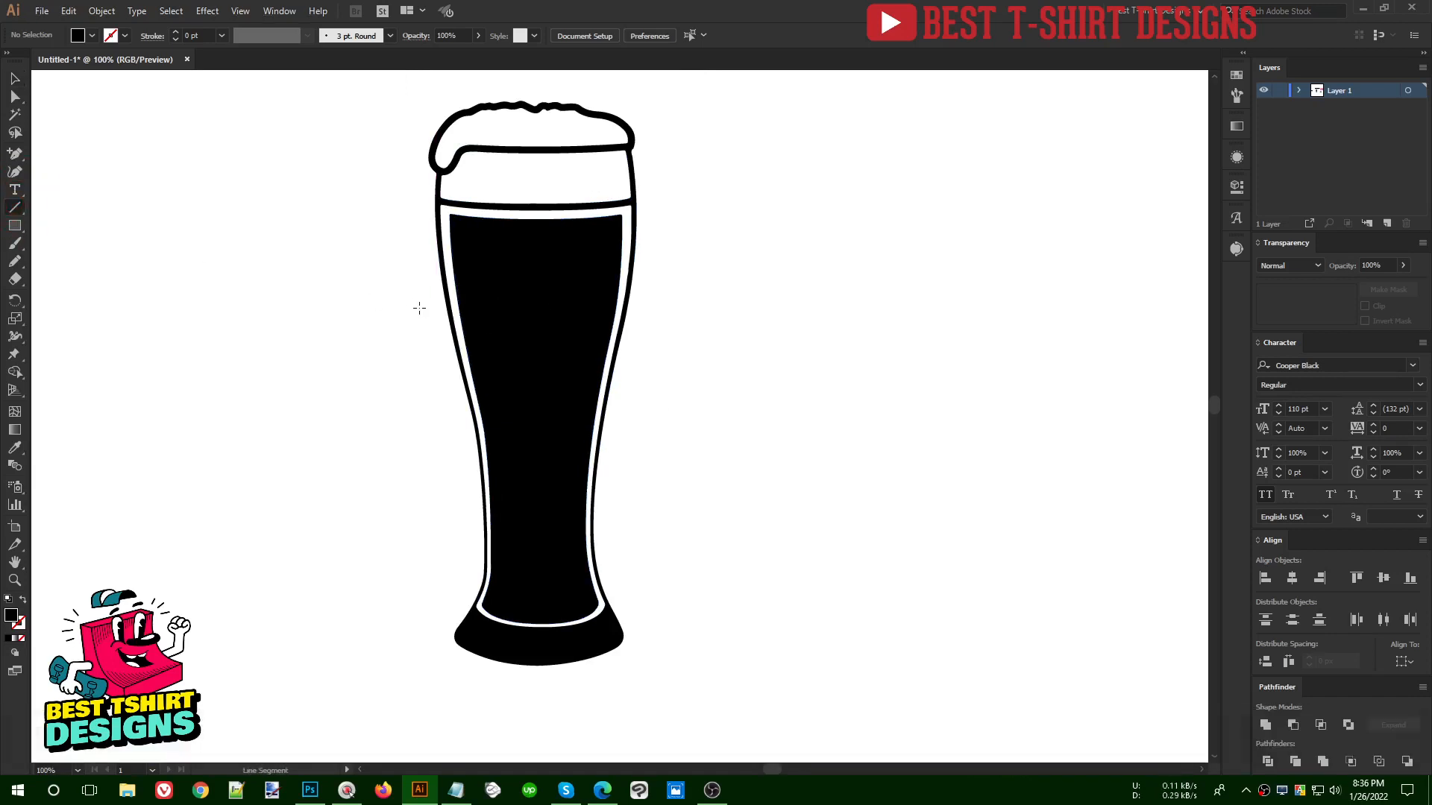
pyautogui.moveTo(419, 307); pyautogui.dragTo(710, 307)
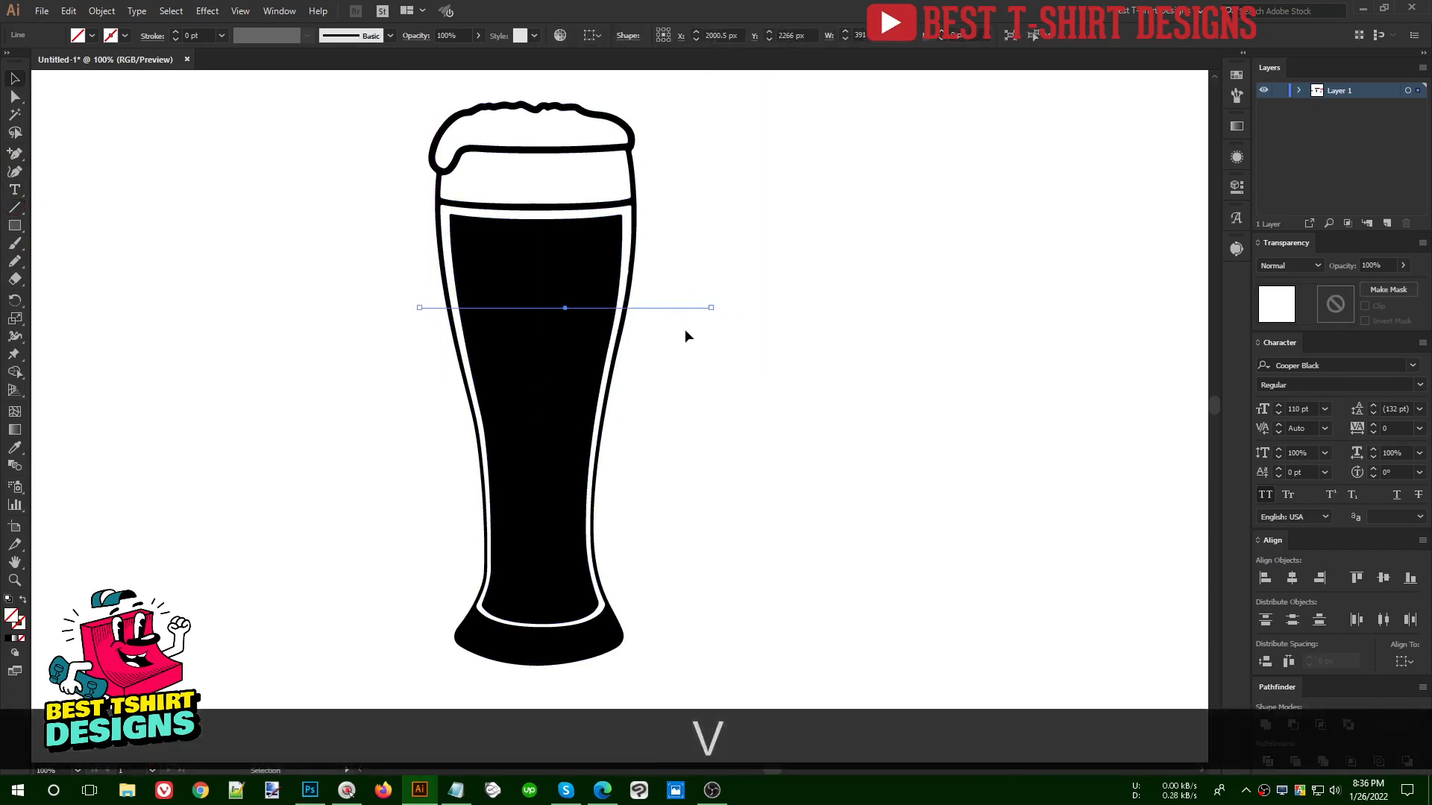
pyautogui.press('Delete')
# - Paint four freehand curved strokes across the glass with the Paintbrush, dividing the black fill into five sections
pyautogui.press('b')
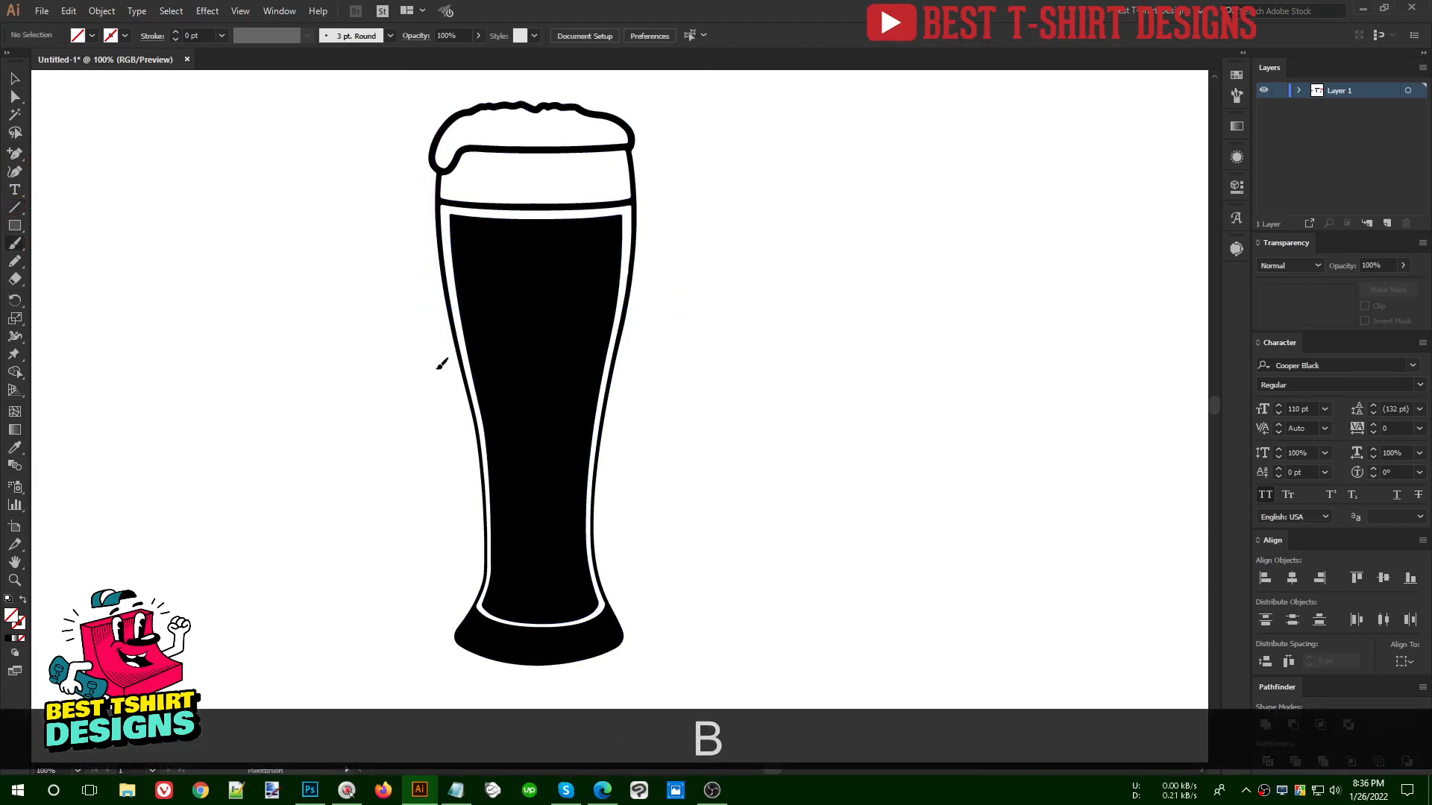
pyautogui.moveTo(611, 343); pyautogui.dragTo(676, 314)
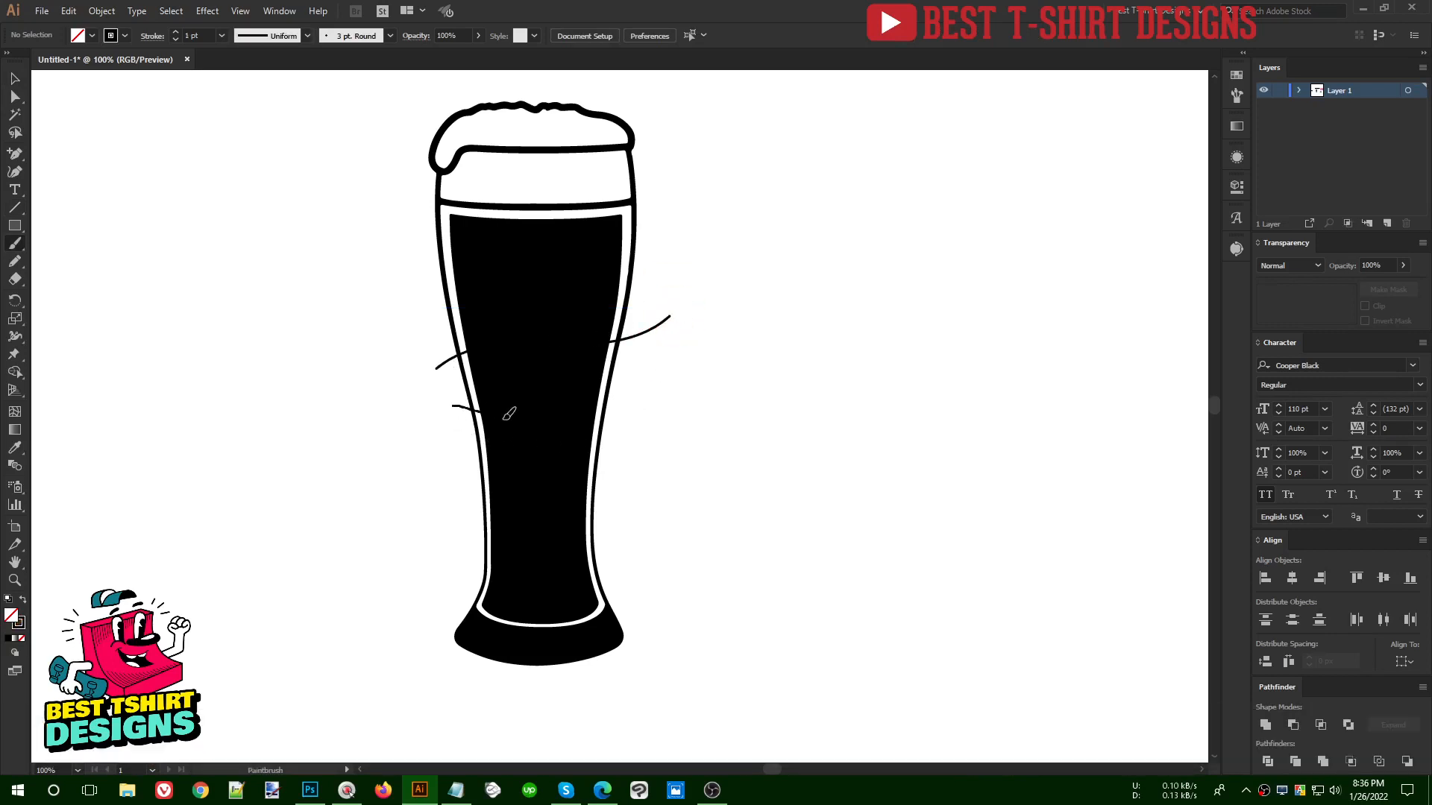
pyautogui.moveTo(645, 409); pyautogui.dragTo(645, 409)
pyautogui.moveTo(456, 486); pyautogui.dragTo(488, 493)
pyautogui.moveTo(591, 499); pyautogui.dragTo(657, 484)
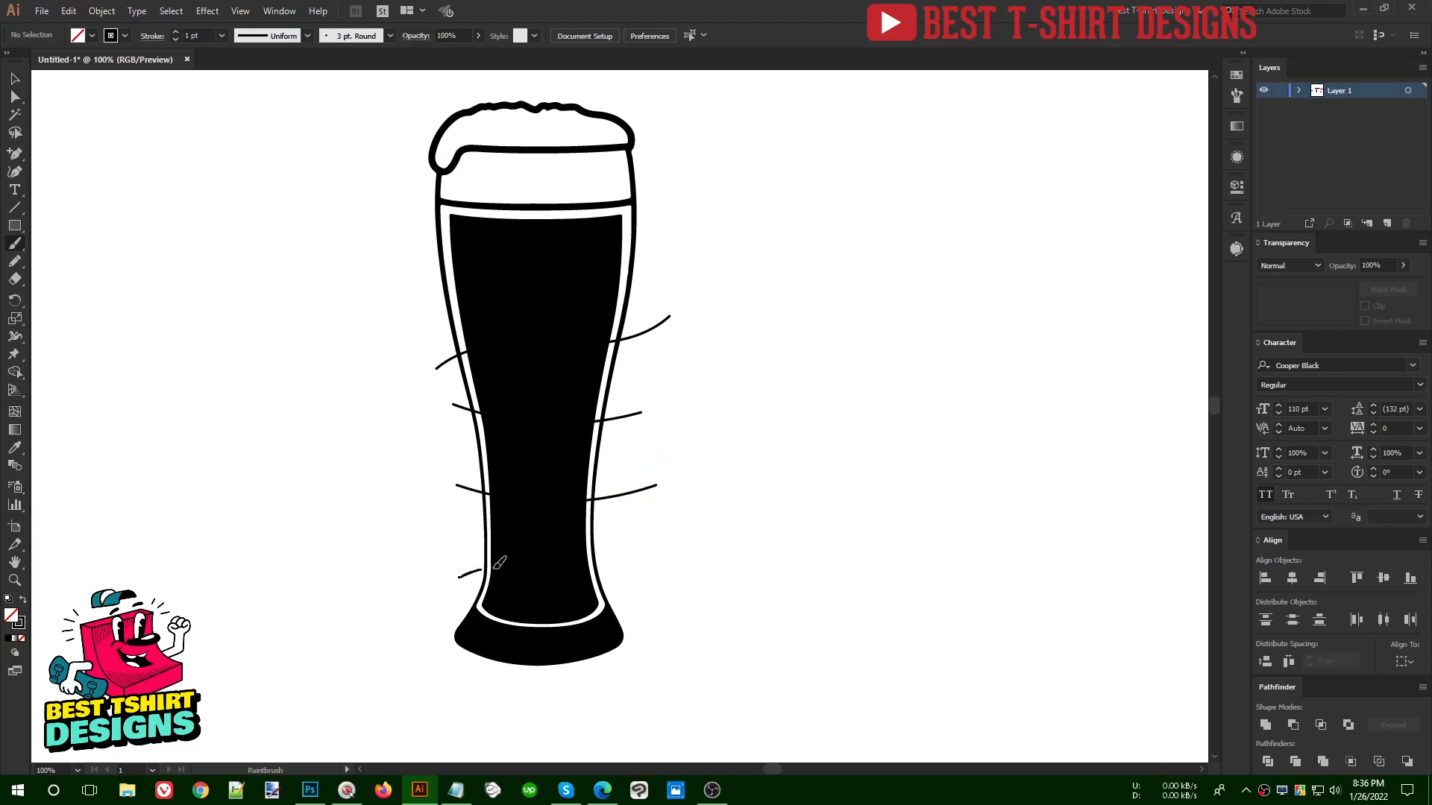
pyautogui.moveTo(632, 565); pyautogui.dragTo(636, 572)
# - Select the four curved strokes and change their stroke color to red
pyautogui.press('v')
pyautogui.moveTo(684, 625)
pyautogui.mouseDown()
pyautogui.moveTo(639, 304)
pyautogui.moveTo(620, 343)
pyautogui.moveTo(638, 306)
pyautogui.mouseUp()
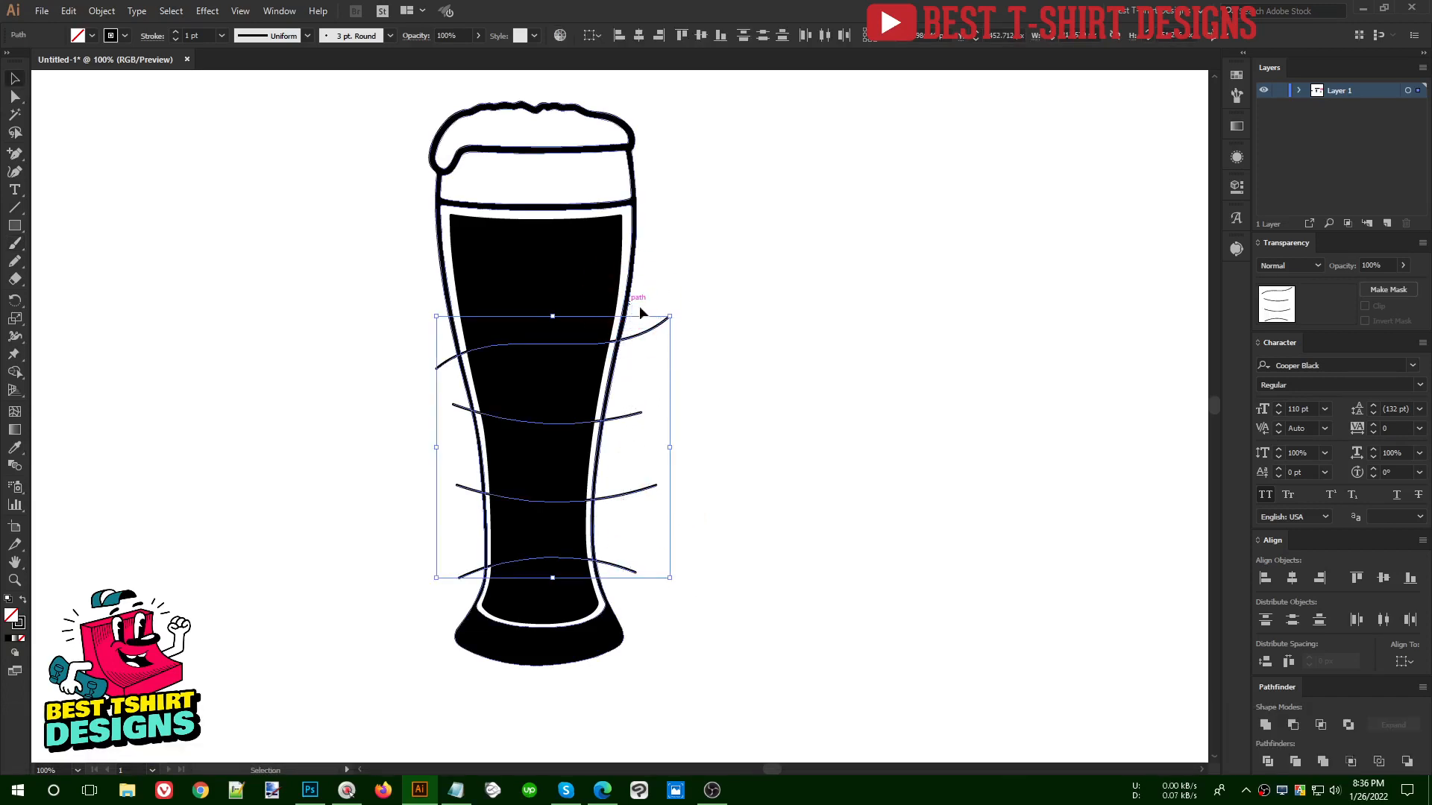
pyautogui.click(125, 36)
pyautogui.click(118, 65)
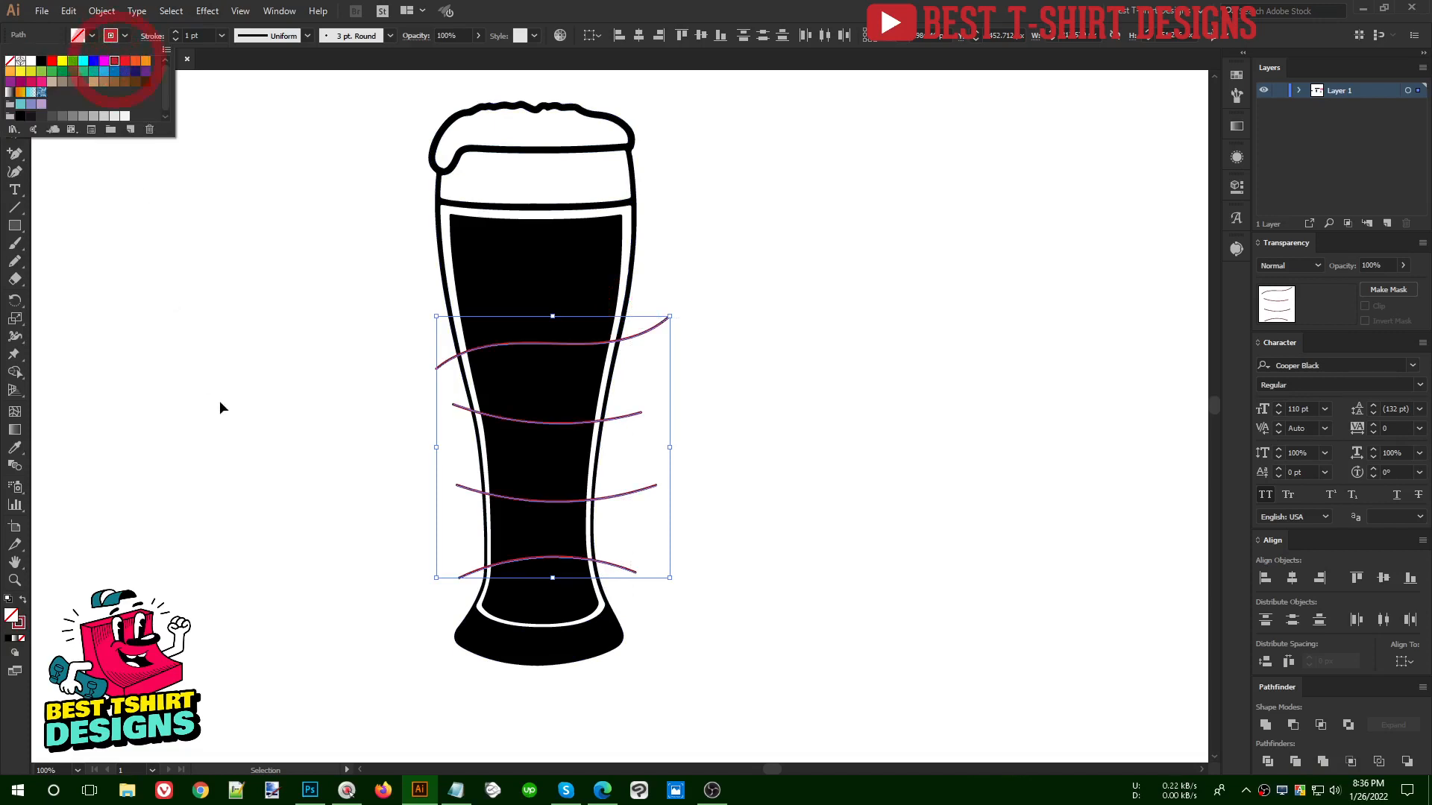
pyautogui.click(220, 403)
# - Select only the four red curves and nudge them together upward and slightly to the left over the glass
pyautogui.click(660, 471)
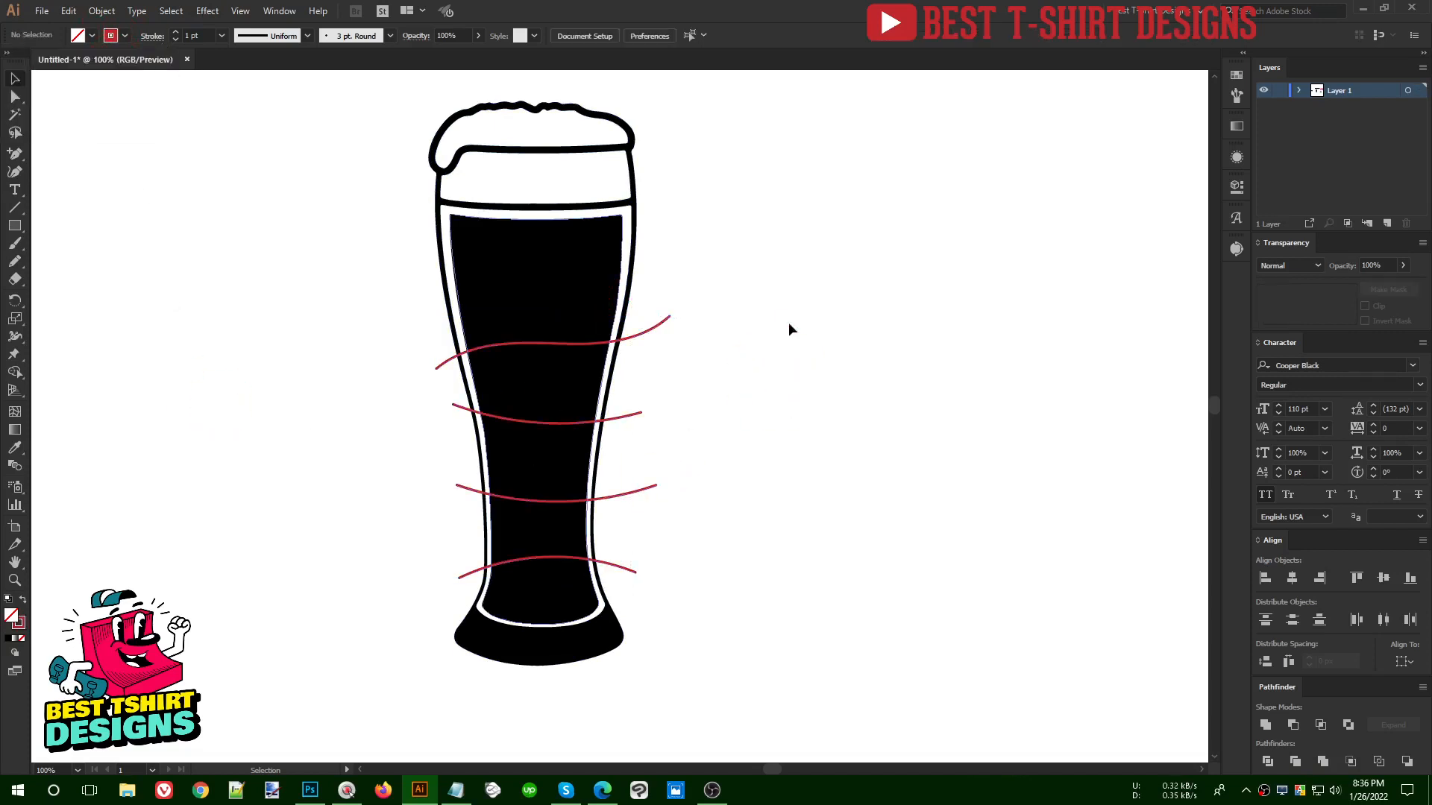
pyautogui.moveTo(685, 601); pyautogui.dragTo(628, 300)
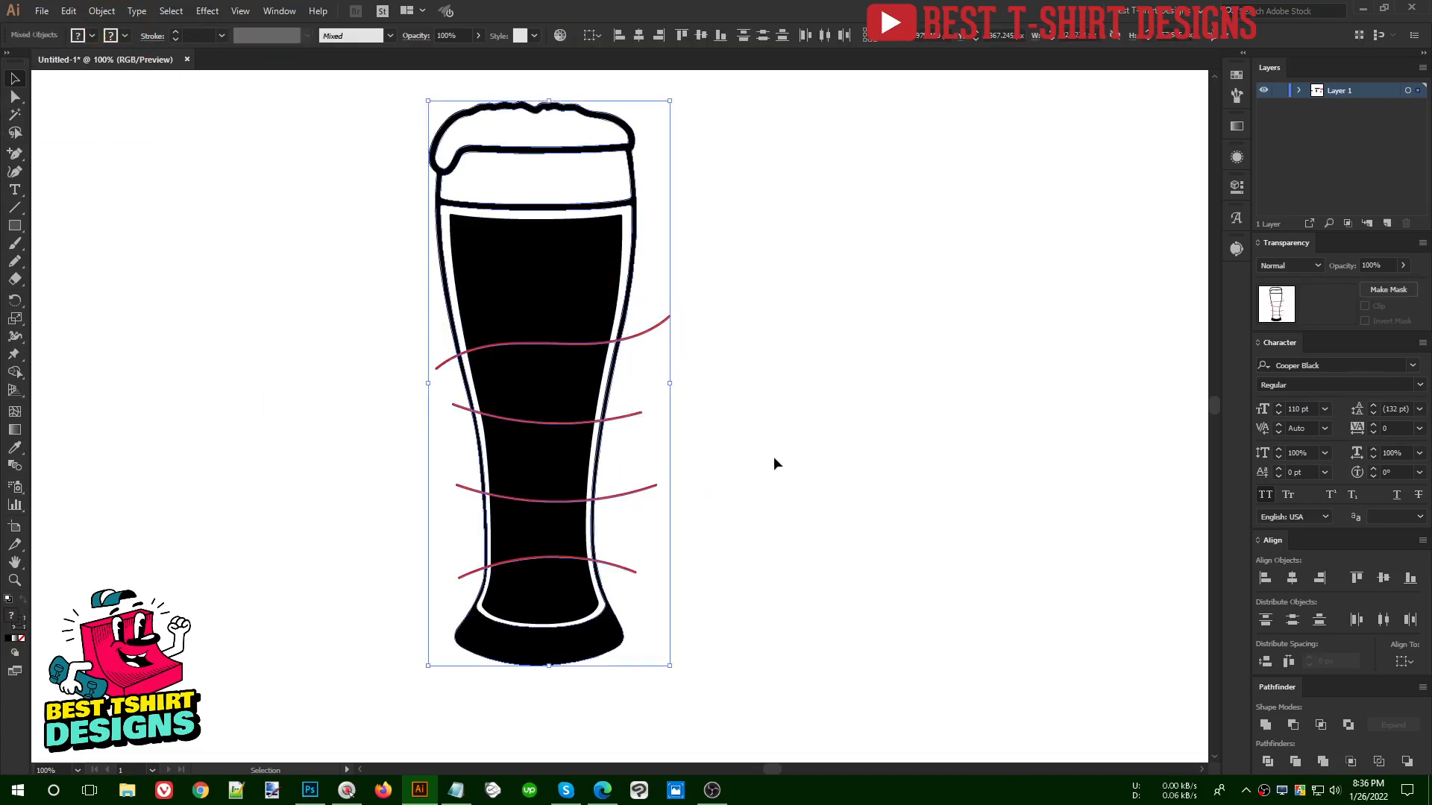
pyautogui.keyDown('shift'); pyautogui.click(627, 290); pyautogui.keyUp('shift')
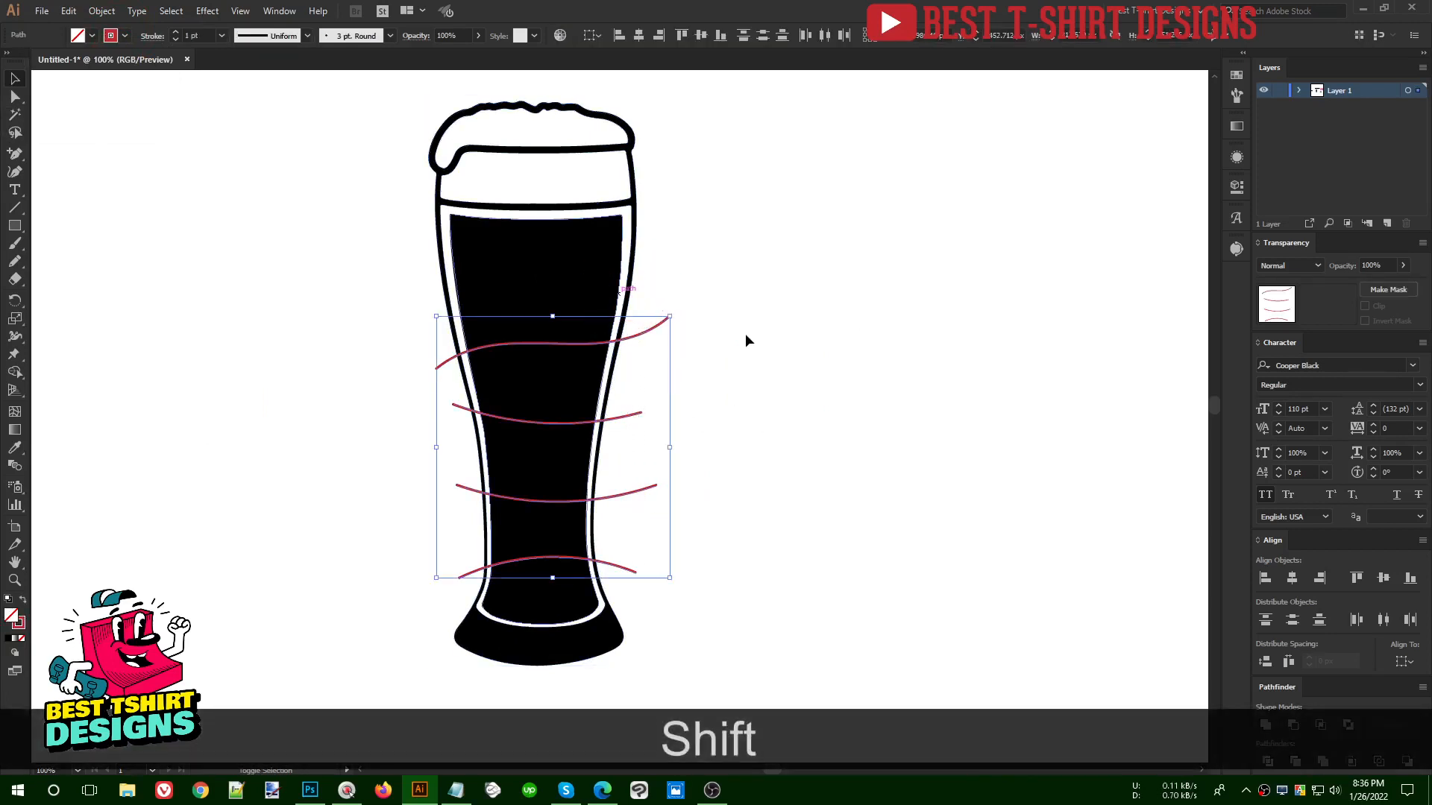
pyautogui.hotkey('shift', 'Up')
pyautogui.hotkey('shift', 'Up')
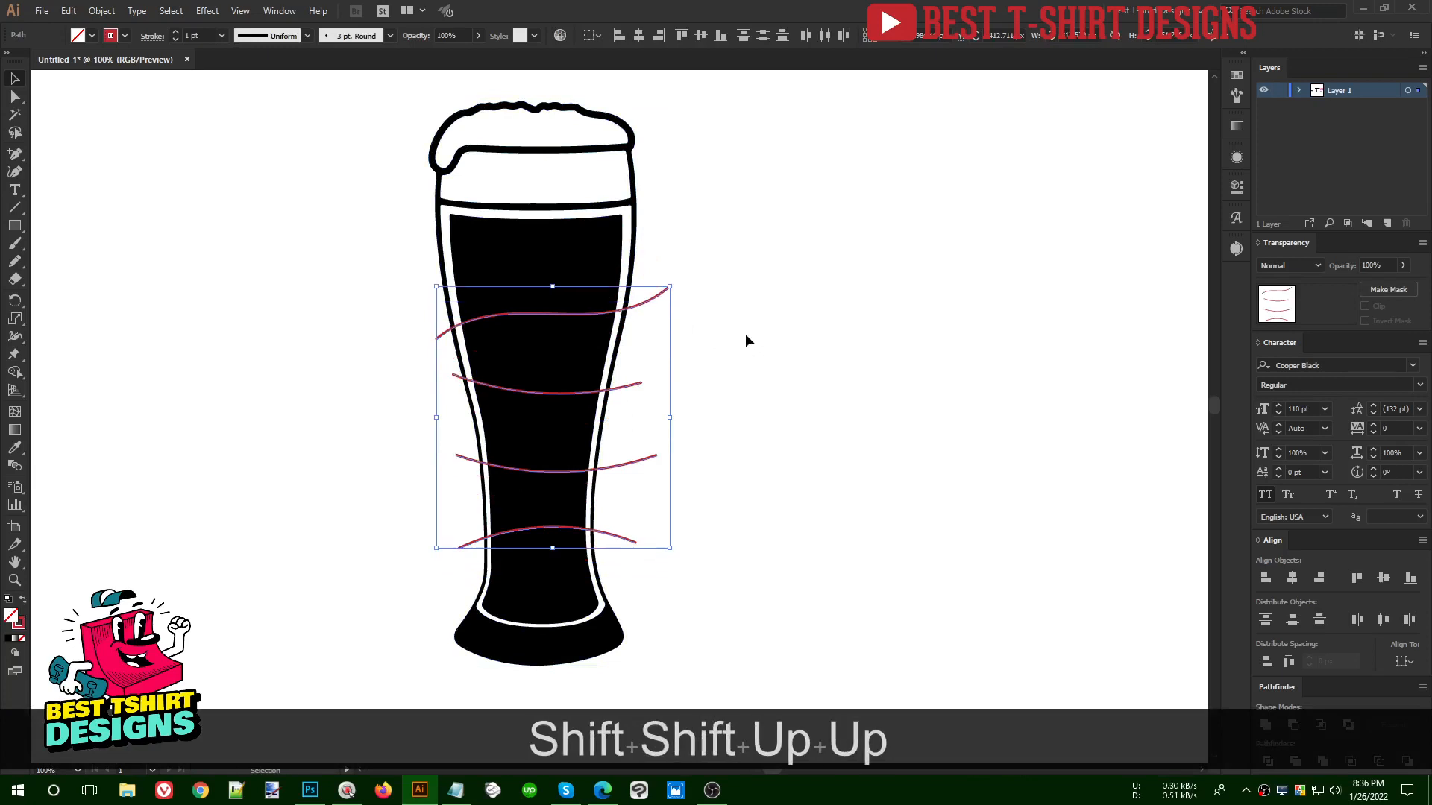
pyautogui.press('Left')
pyautogui.press('Left')
pyautogui.press('Left')
pyautogui.press('Down')
pyautogui.press('Down')
pyautogui.press('Down')
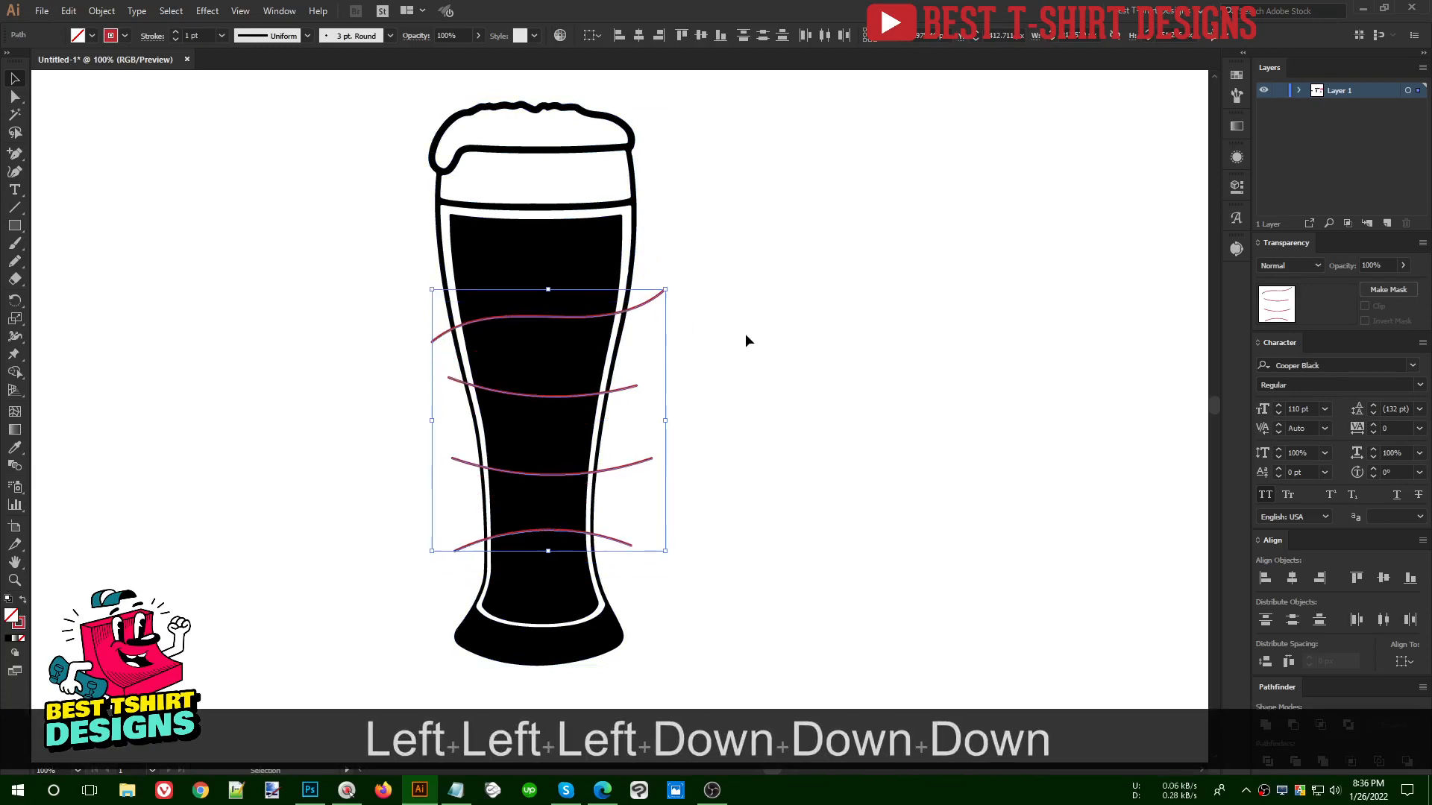
# - Try dividing the glass's black fill with the thin red curves, and undo the Divide
pyautogui.keyDown('shift'); pyautogui.click(574, 257); pyautogui.keyUp('shift')
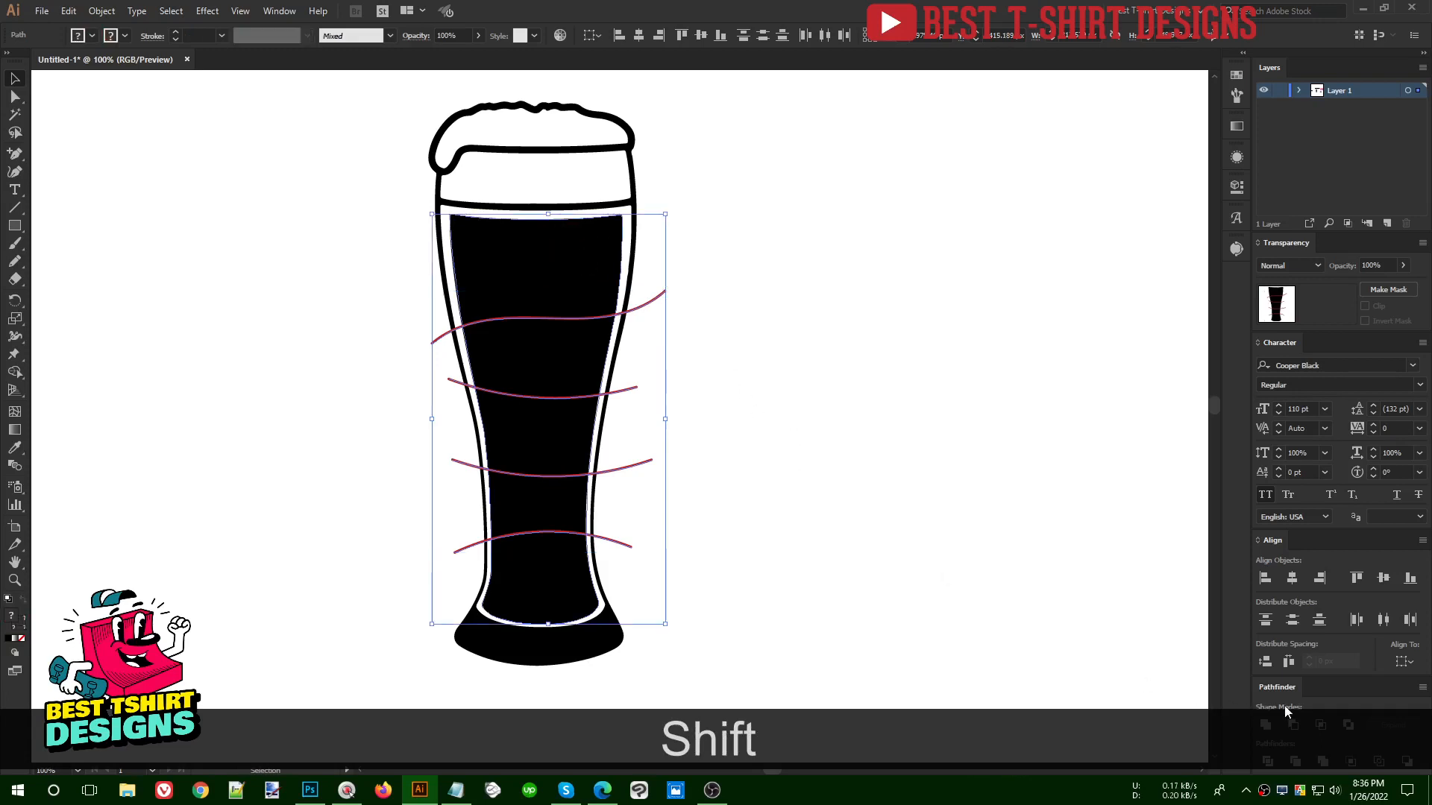
pyautogui.click(1269, 761)
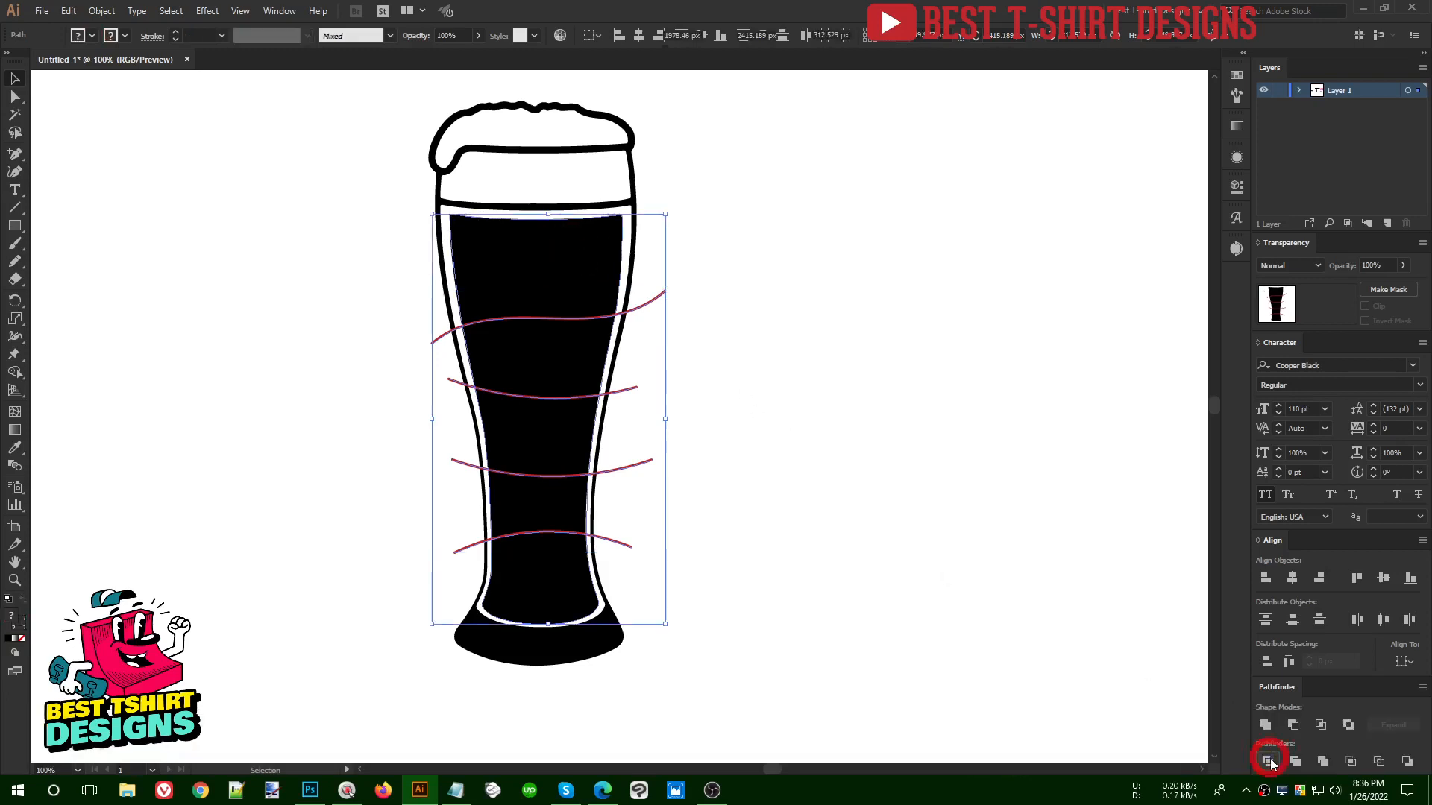
pyautogui.rightClick(510, 304)
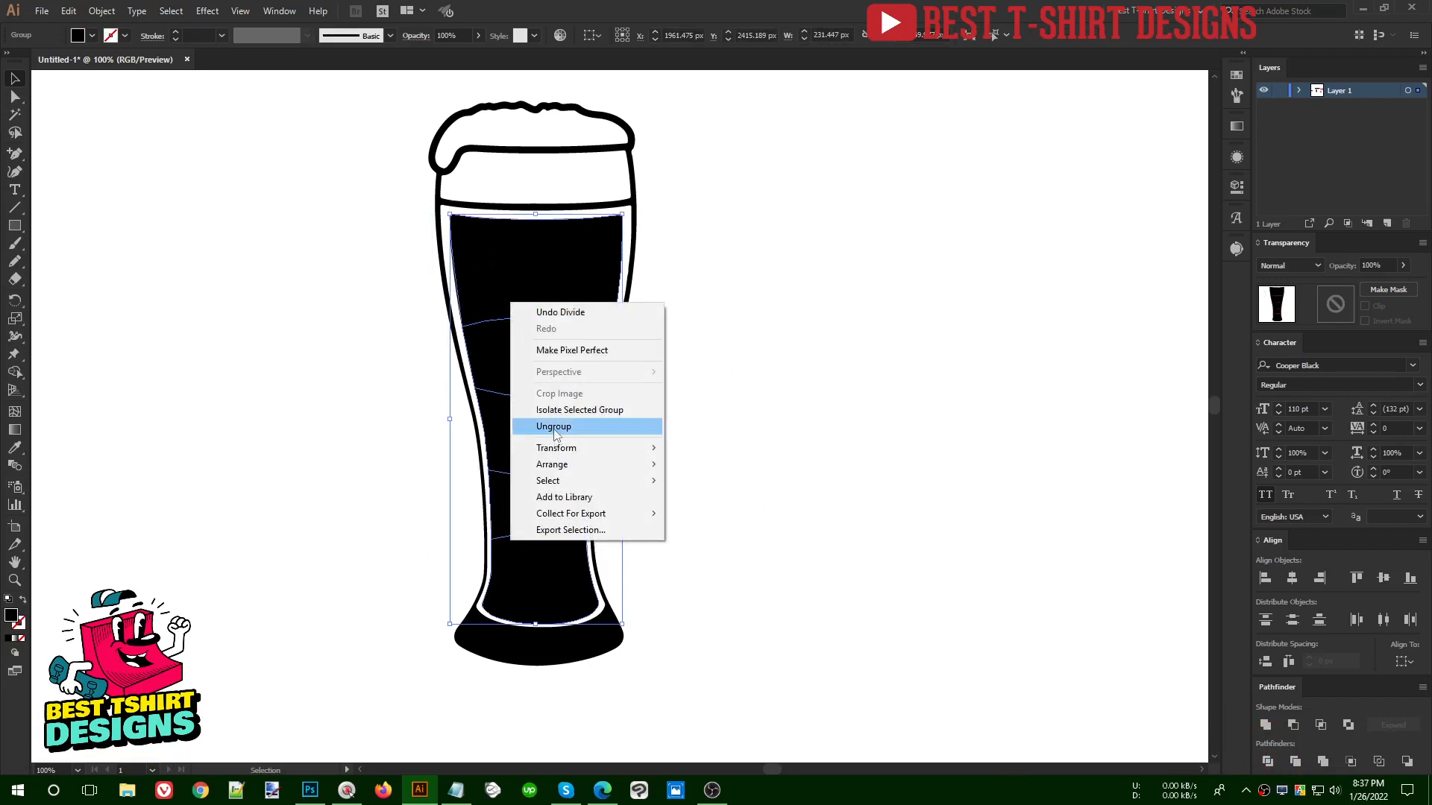
pyautogui.click(653, 3)
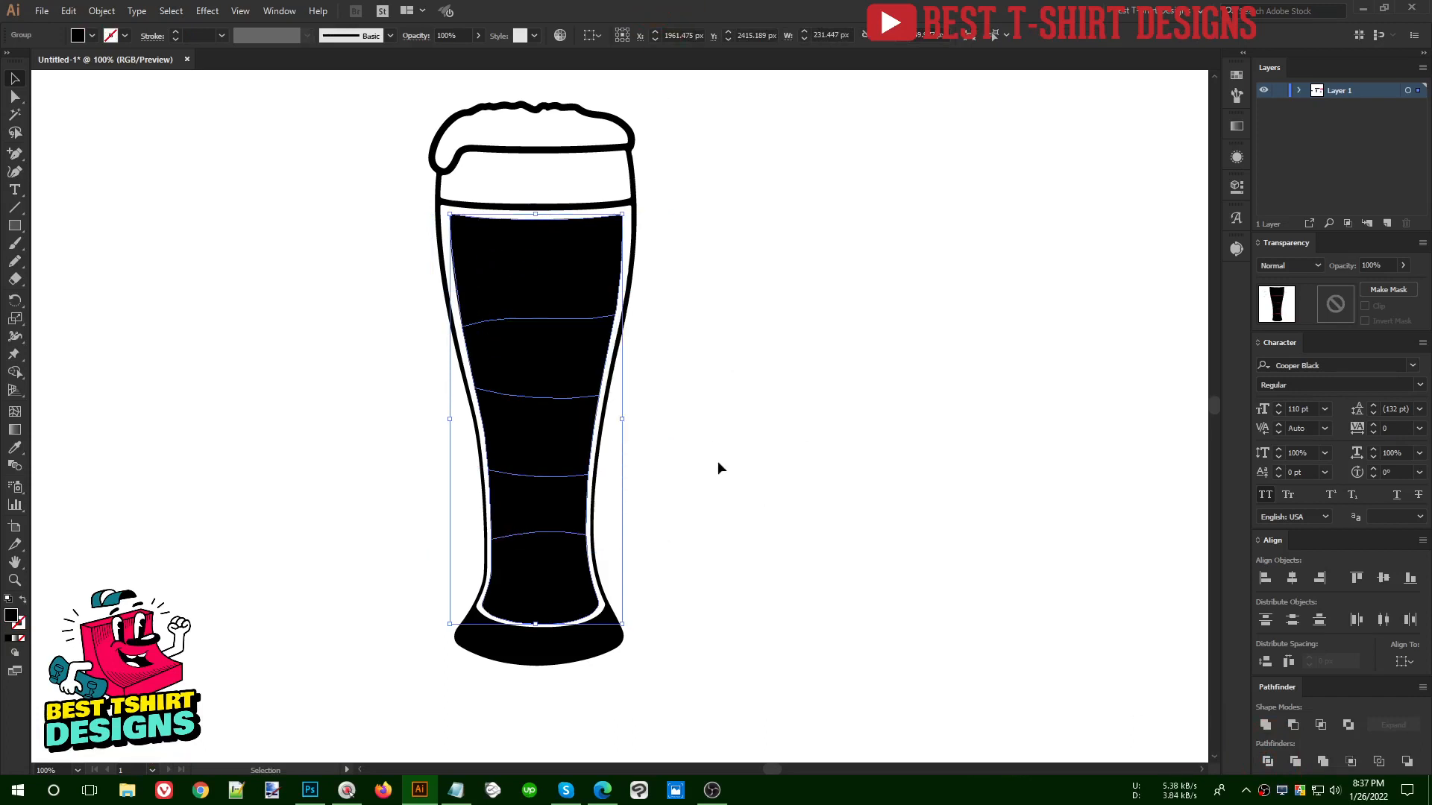
pyautogui.hotkey('ctrl', 'z')
pyautogui.hotkey('ctrl', 'z')
# - Set the upper three red curves to a 3 pt stroke and copy that appearance to the lowest curve with the Eyedropper
pyautogui.click(662, 571)
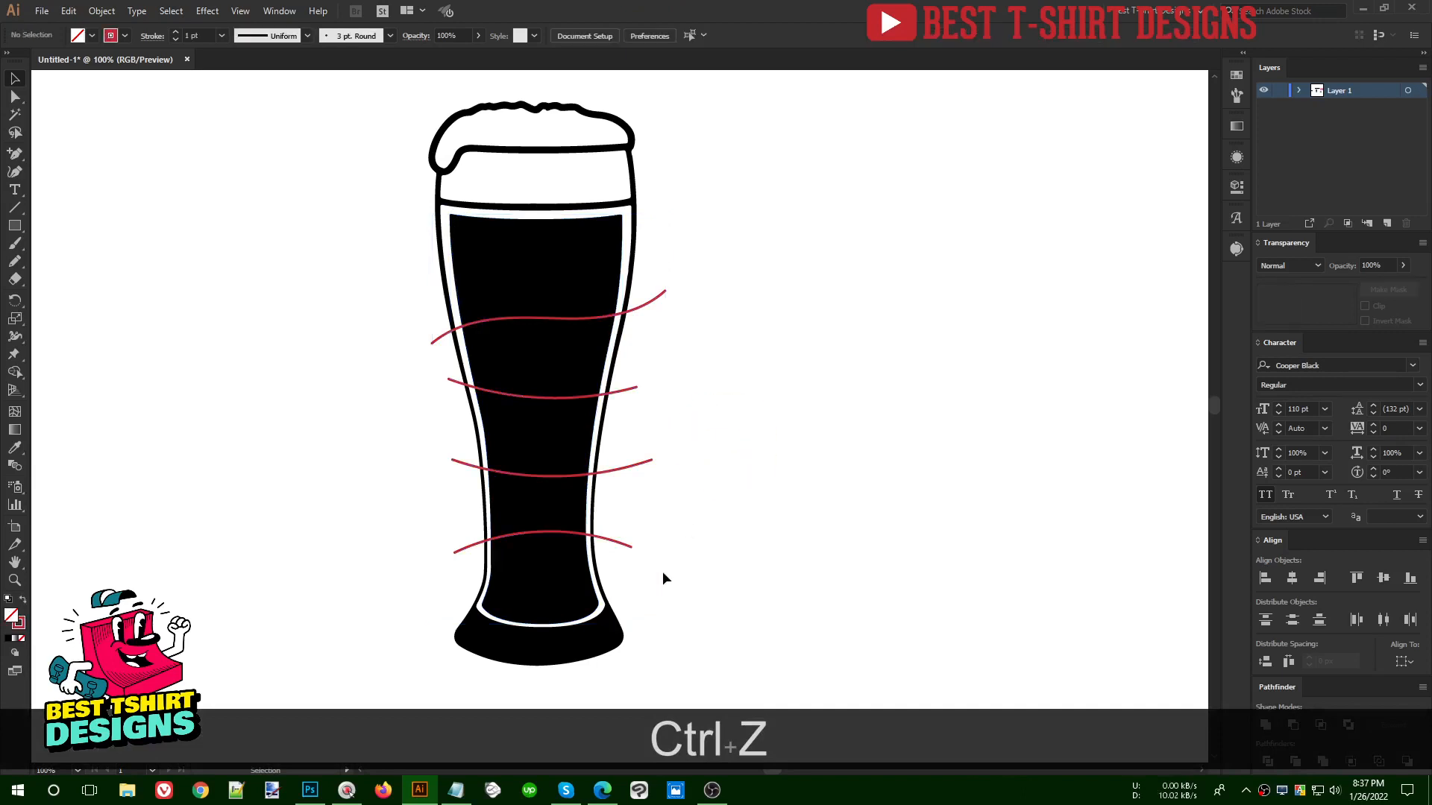
pyautogui.moveTo(663, 572); pyautogui.dragTo(637, 295)
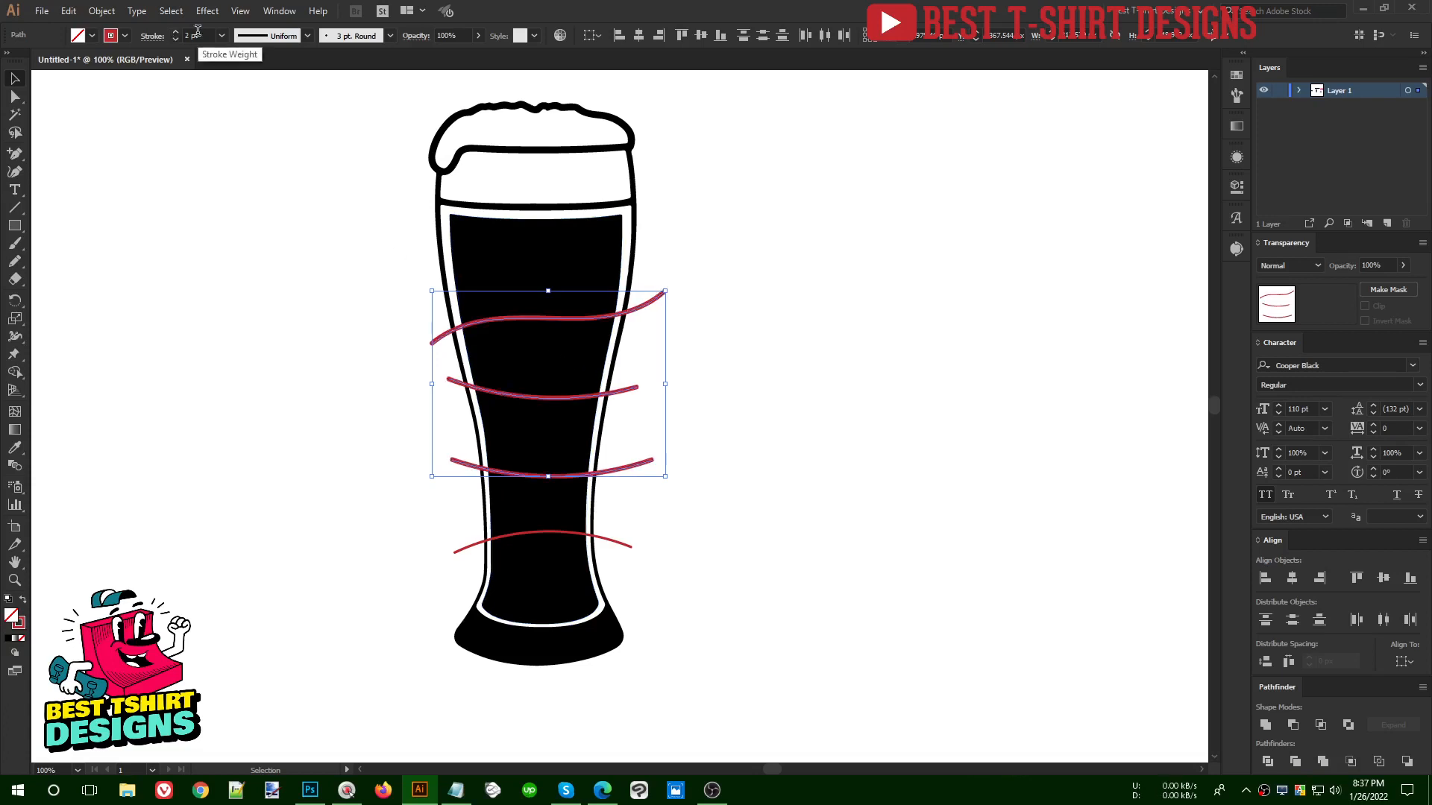
pyautogui.scroll(1, 198, 31)
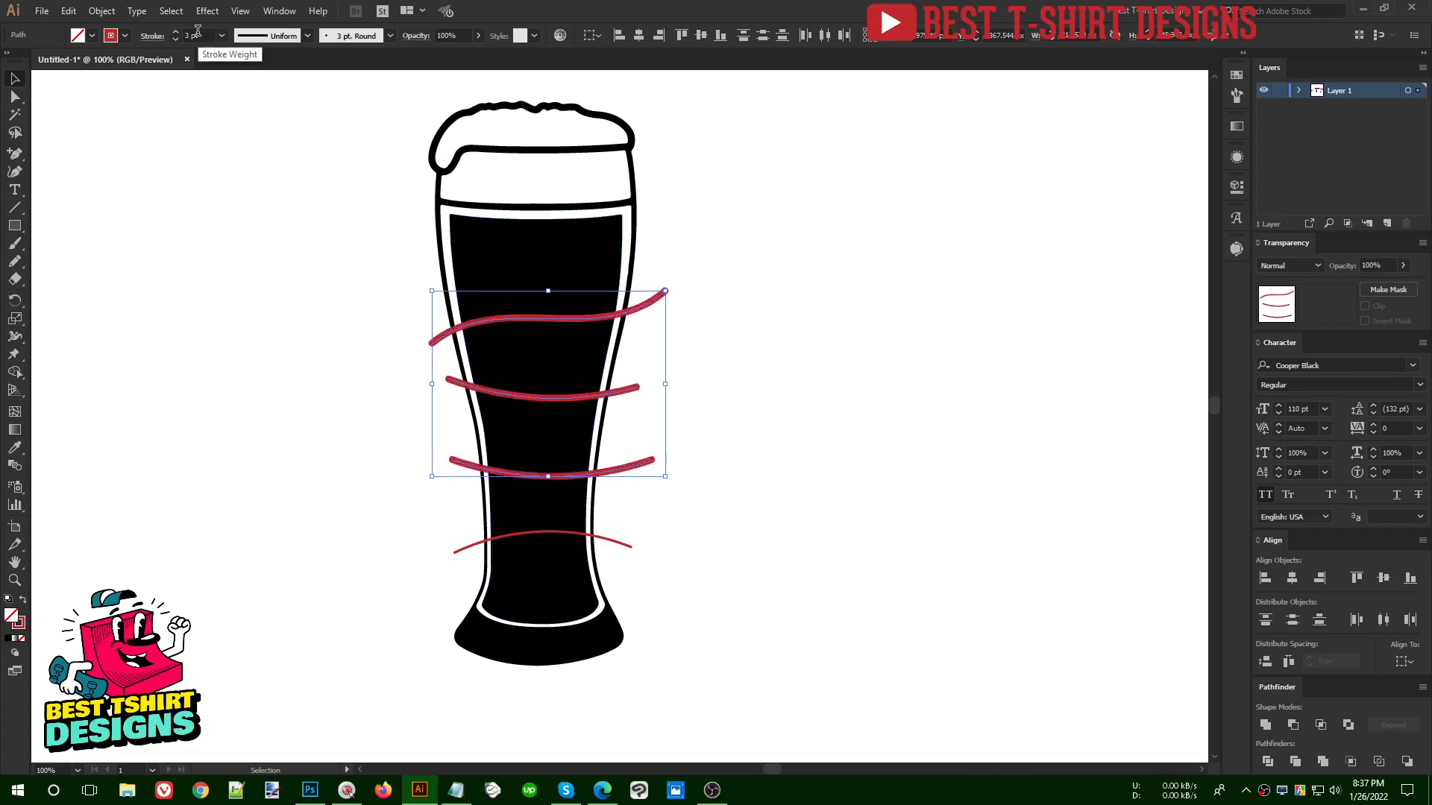
pyautogui.click(625, 549)
pyautogui.press('i')
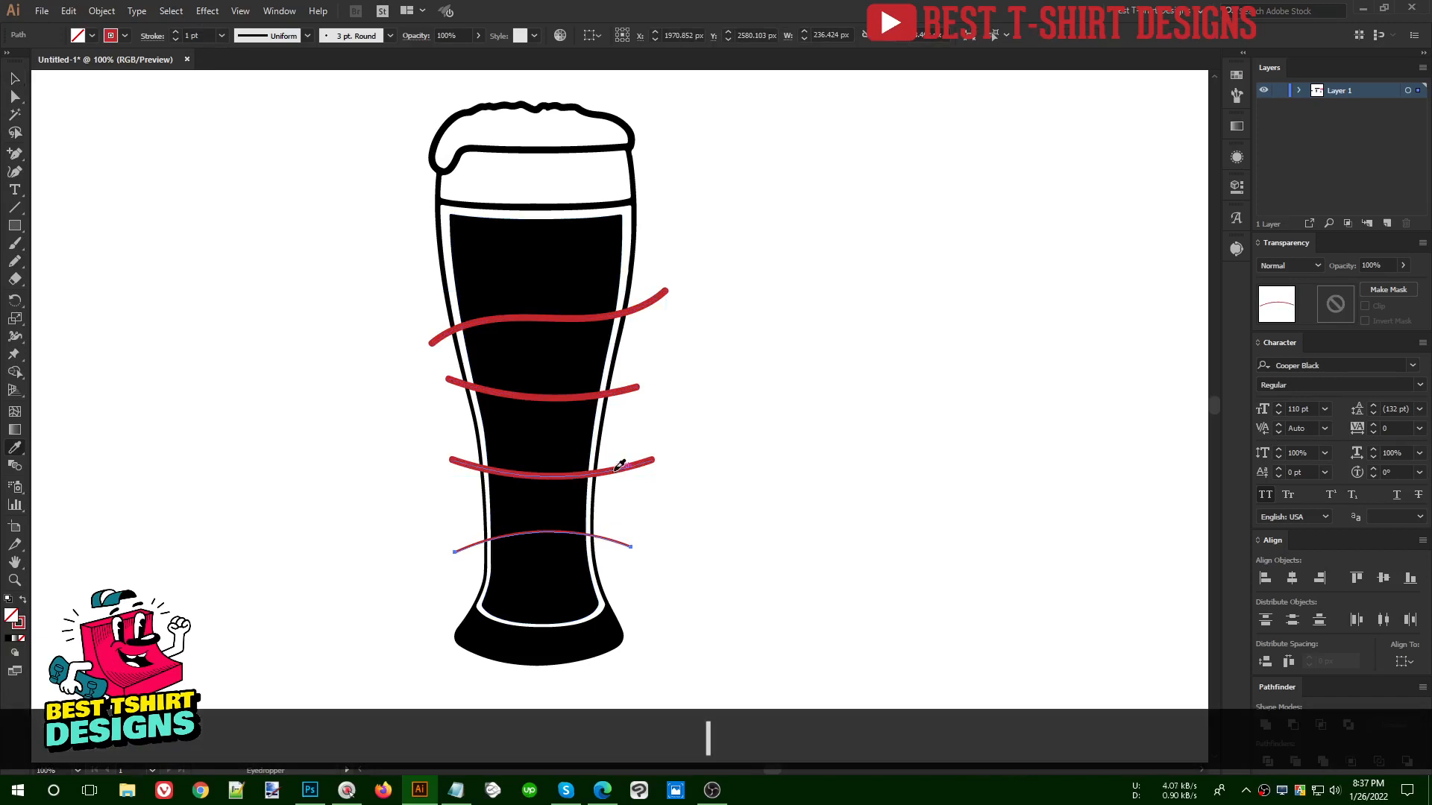
pyautogui.click(613, 468)
# - Select all four thick red curves and expand their appearance into filled shapes
pyautogui.press('v')
pyautogui.moveTo(657, 557); pyautogui.dragTo(640, 288)
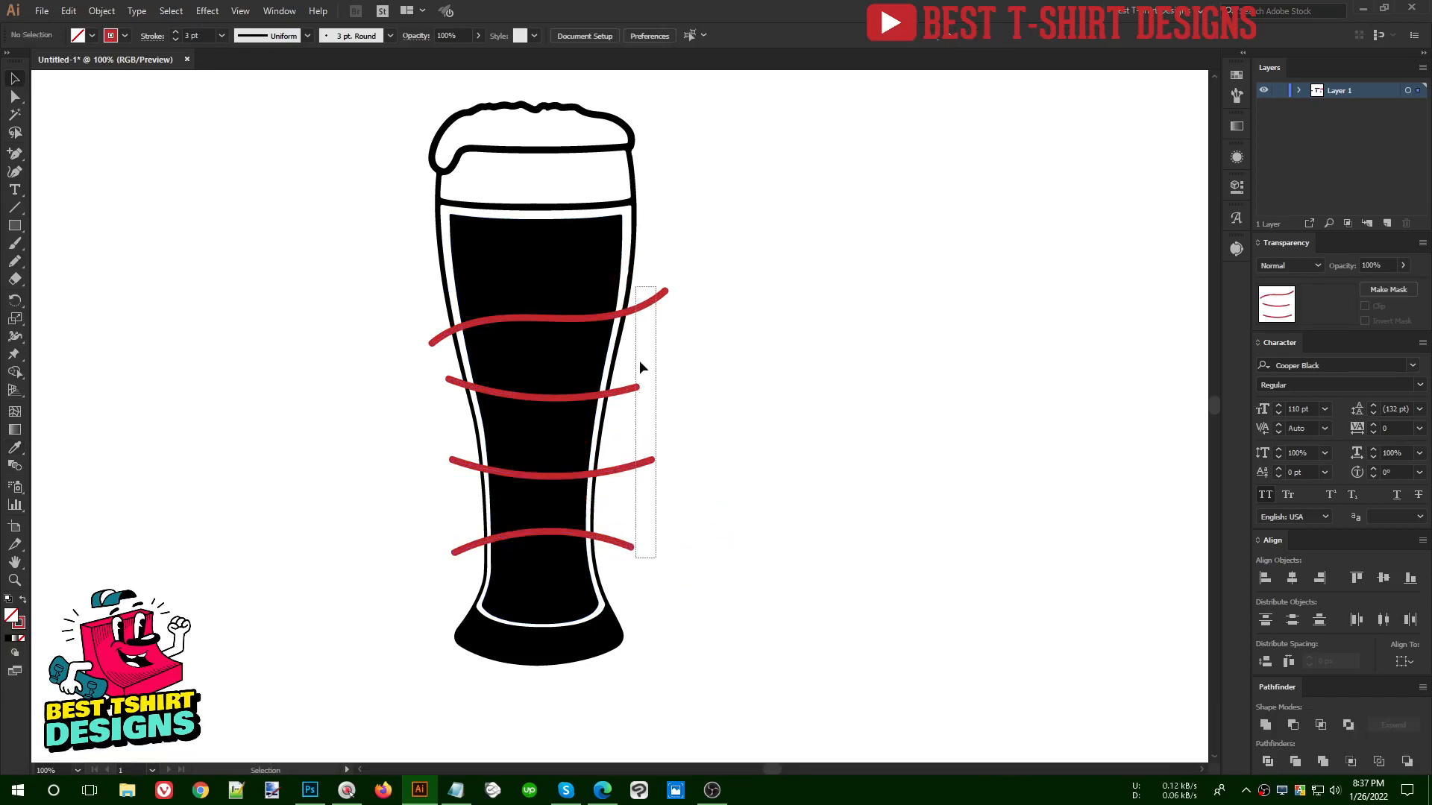
pyautogui.scroll(8, 620, 395)
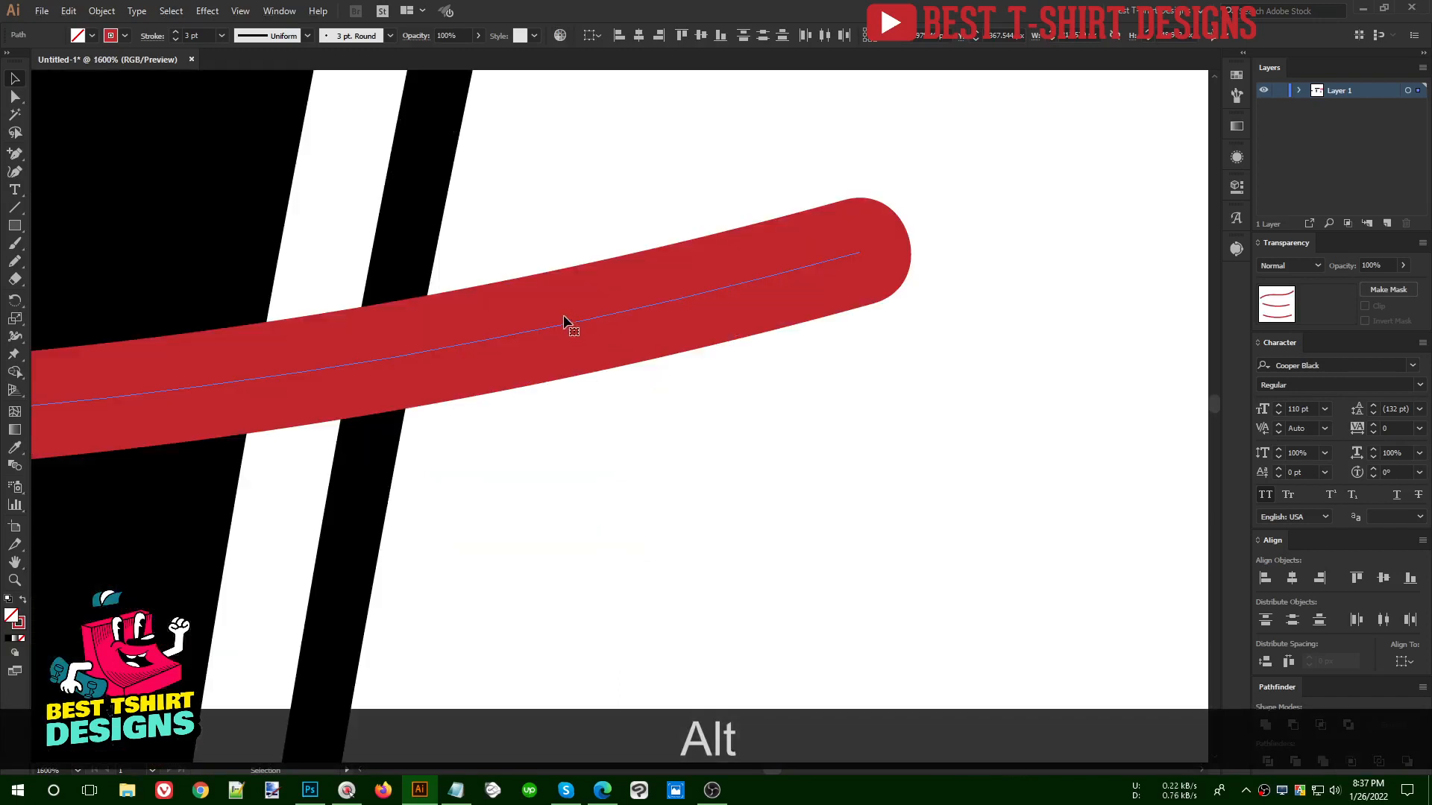
pyautogui.scroll(-8, 527, 339)
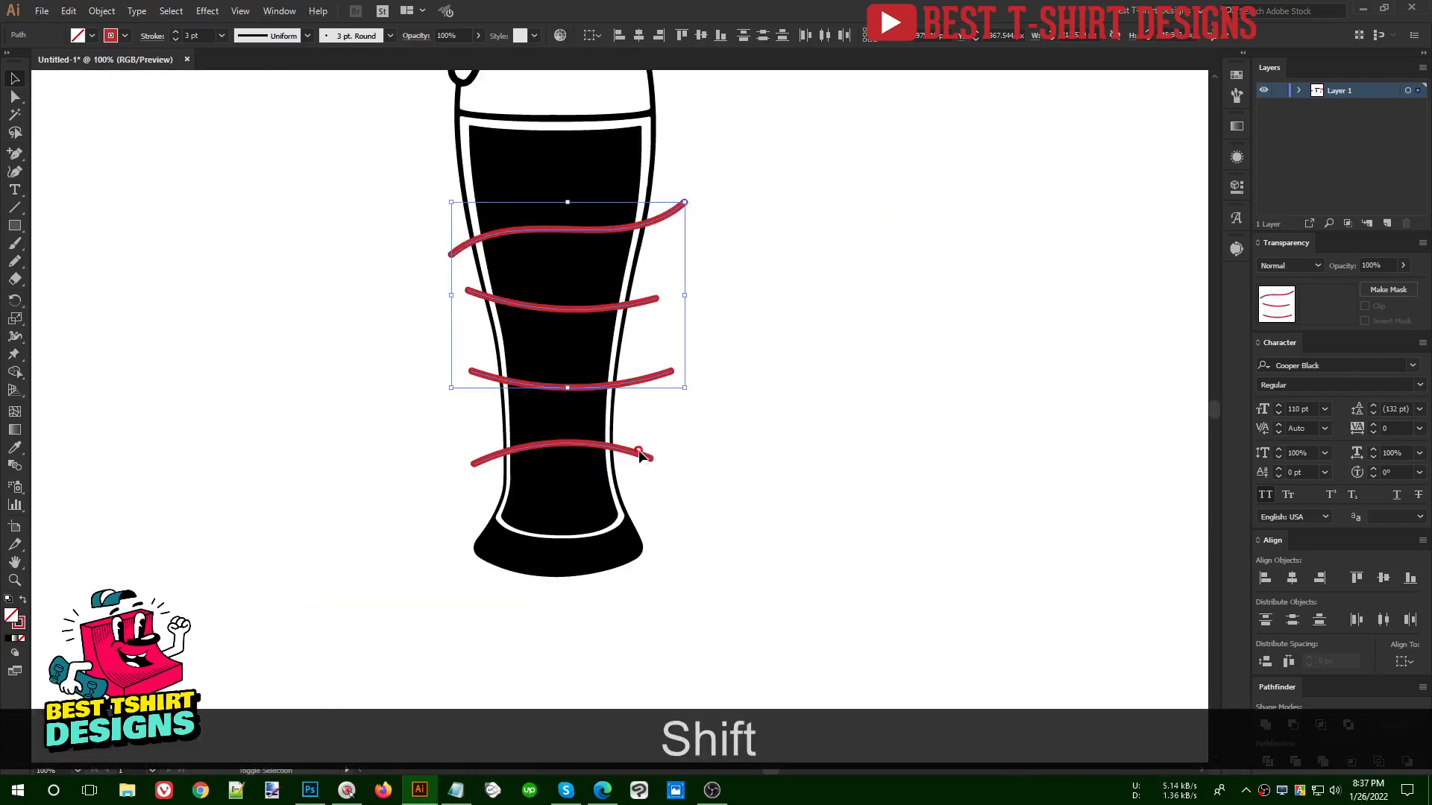
pyautogui.keyDown('shift'); pyautogui.click(639, 452); pyautogui.keyUp('shift')
pyautogui.scroll(3, 757, 438)
pyautogui.click(102, 10)
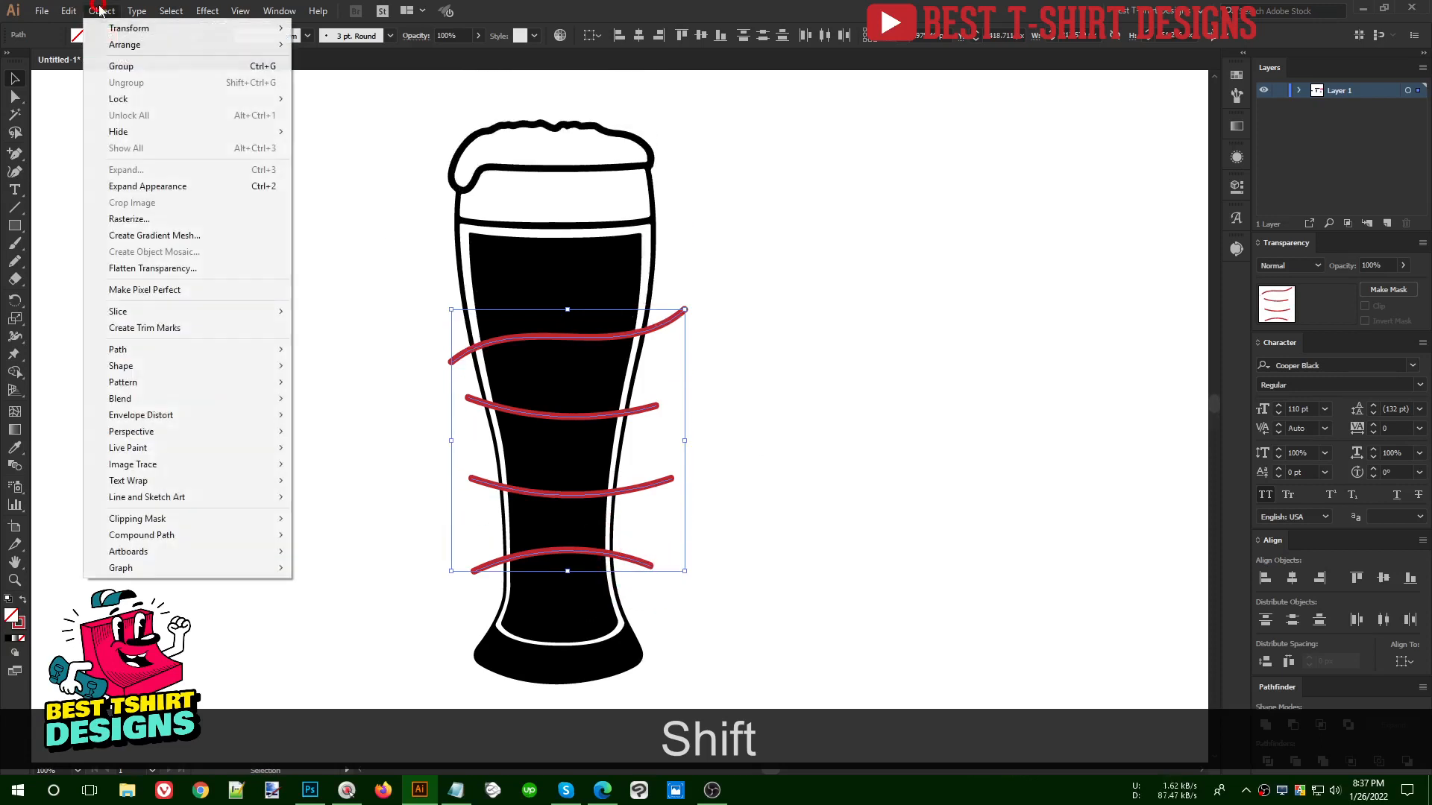
pyautogui.click(140, 186)
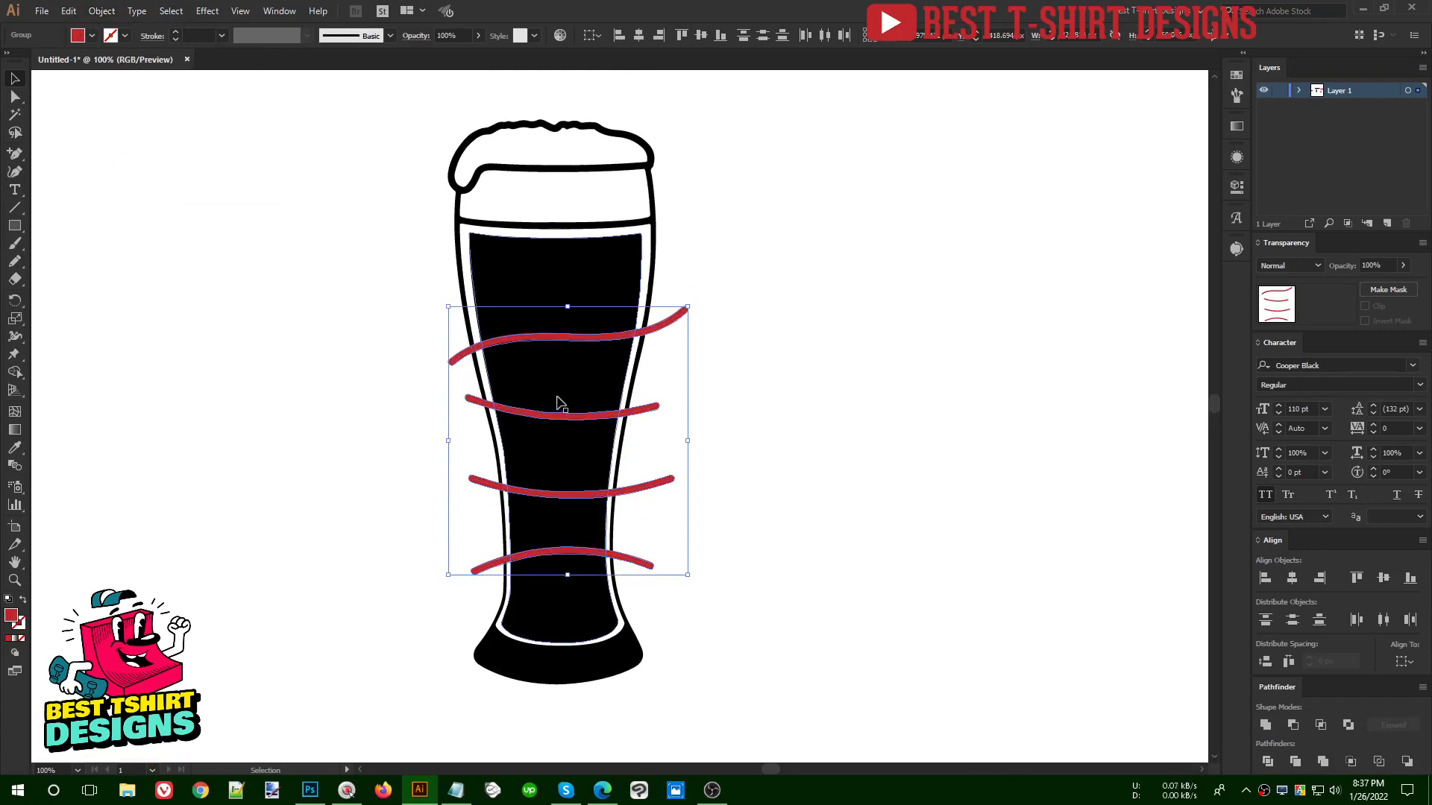
# - Divide the glass's black fill with the expanded red curves and ungroup the resulting pieces
pyautogui.keyDown('shift'); pyautogui.click(564, 443); pyautogui.keyUp('shift')
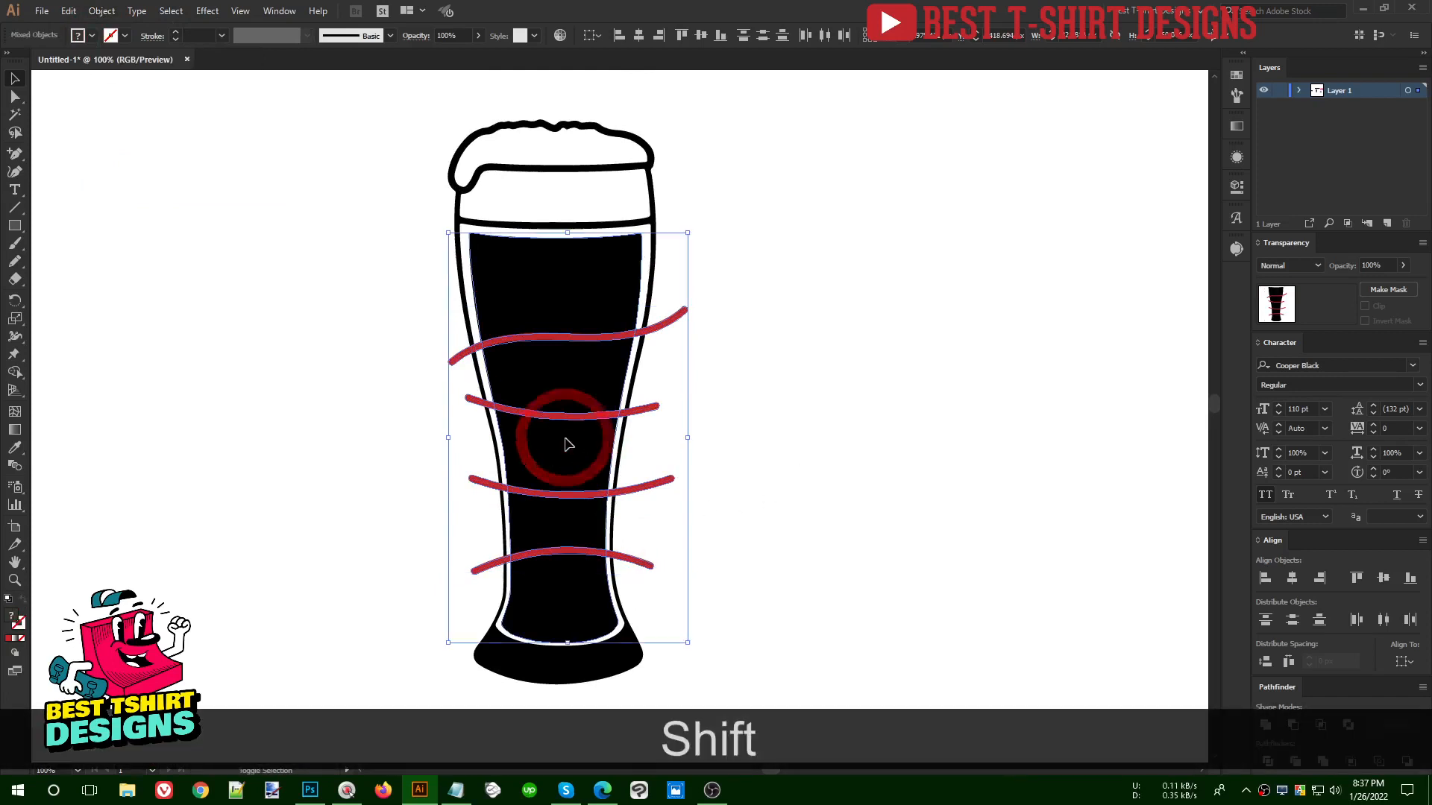
pyautogui.click(1270, 762)
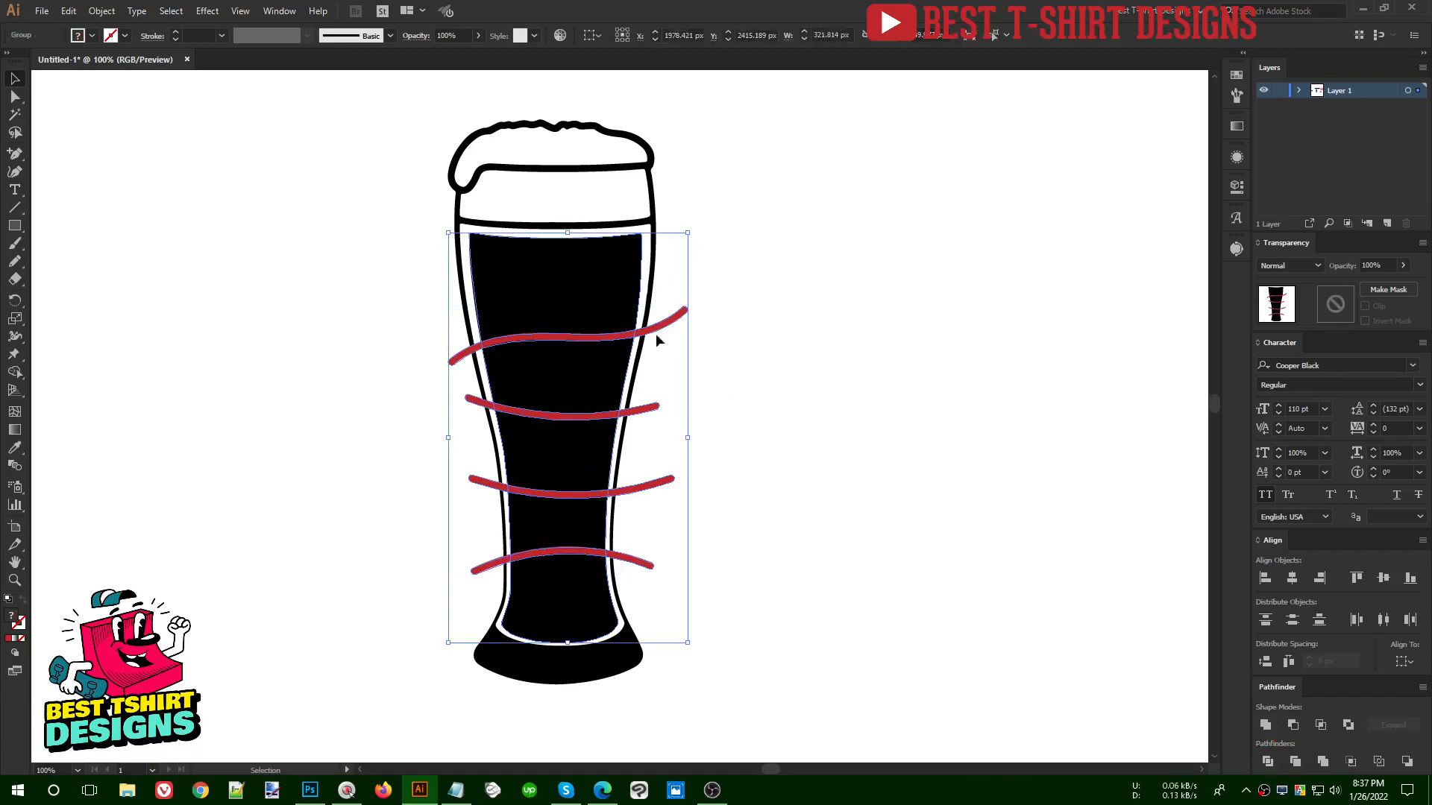
pyautogui.rightClick(598, 298)
pyautogui.click(656, 423)
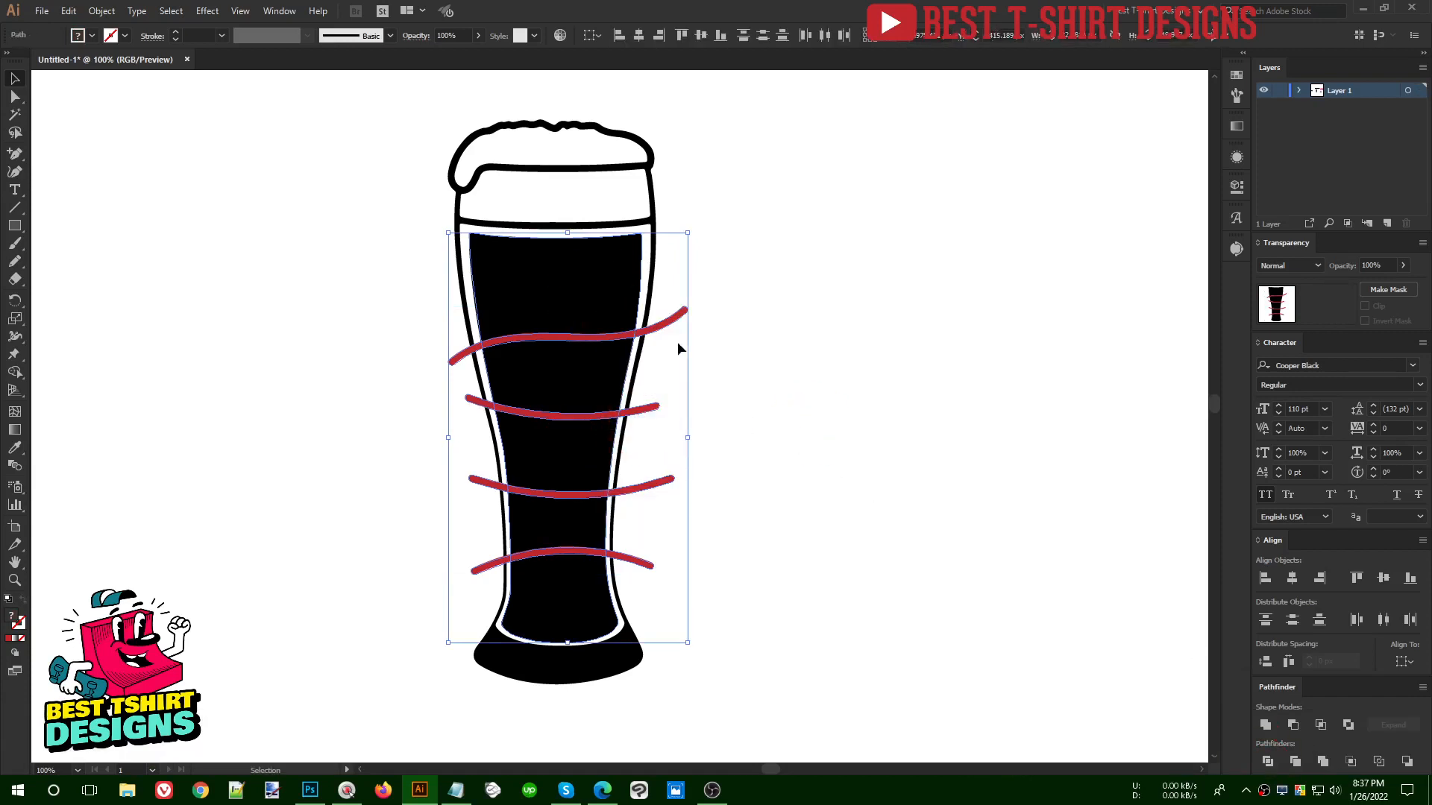
# - Delete the red curve ends that extend beyond both sides of the glass's black fill
pyautogui.click(669, 323)
pyautogui.keyDown('shift'); pyautogui.click(643, 410); pyautogui.keyUp('shift')
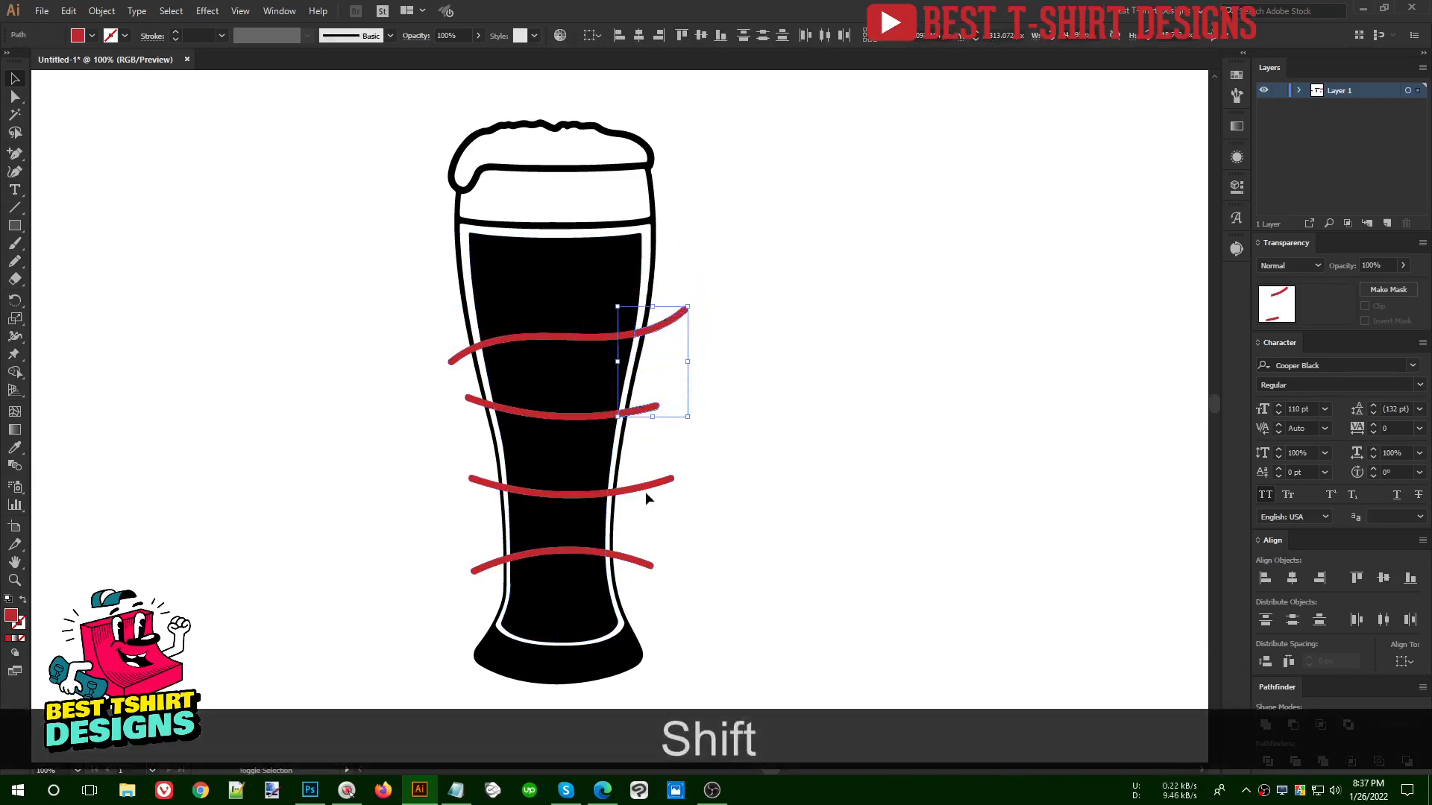
pyautogui.keyDown('shift'); pyautogui.click(645, 487); pyautogui.keyUp('shift')
pyautogui.keyDown('shift'); pyautogui.click(640, 564); pyautogui.keyUp('shift')
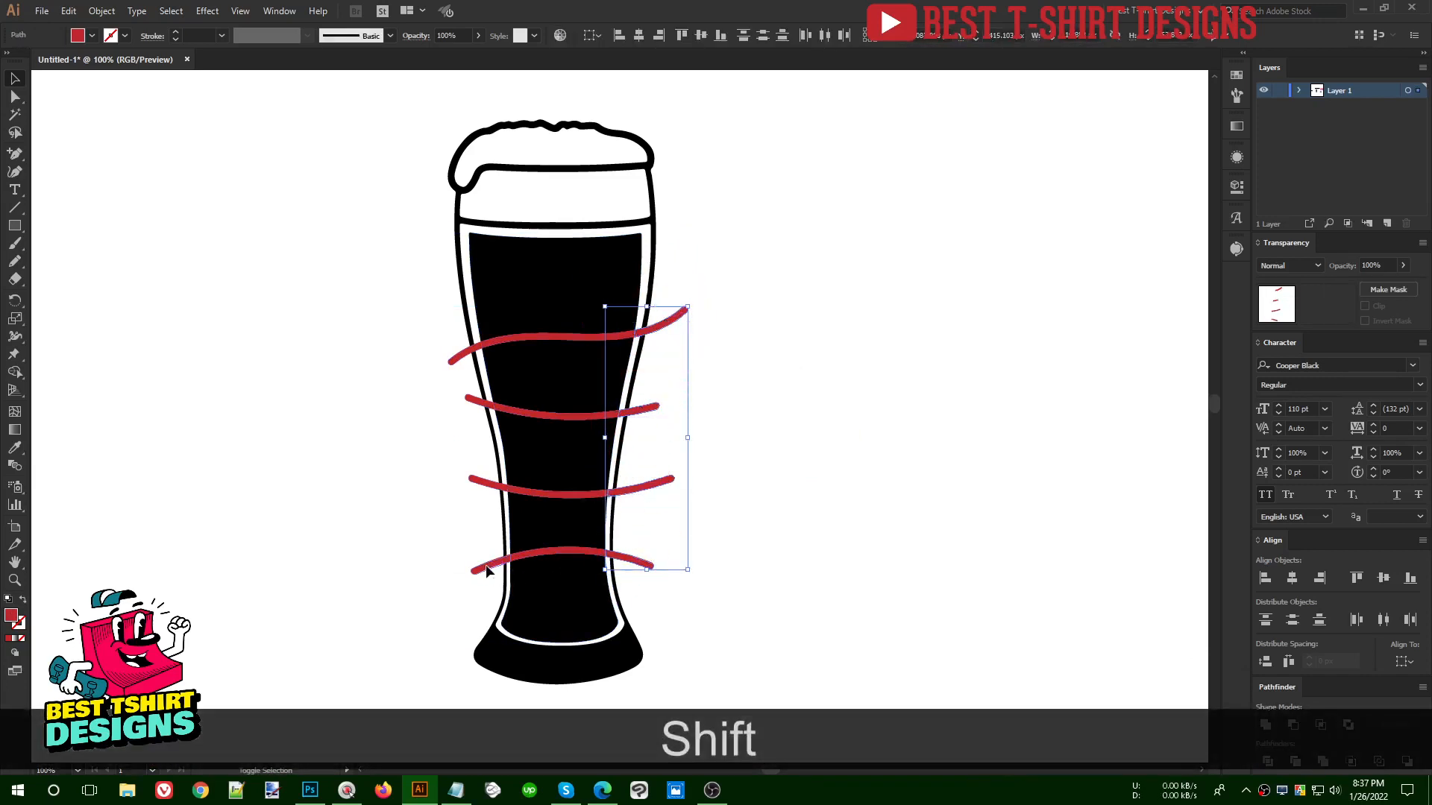
pyautogui.keyDown('shift'); pyautogui.click(485, 570); pyautogui.keyUp('shift')
pyautogui.moveTo(432, 382); pyautogui.dragTo(427, 403)
pyautogui.keyDown('shift'); pyautogui.click(471, 365); pyautogui.keyUp('shift')
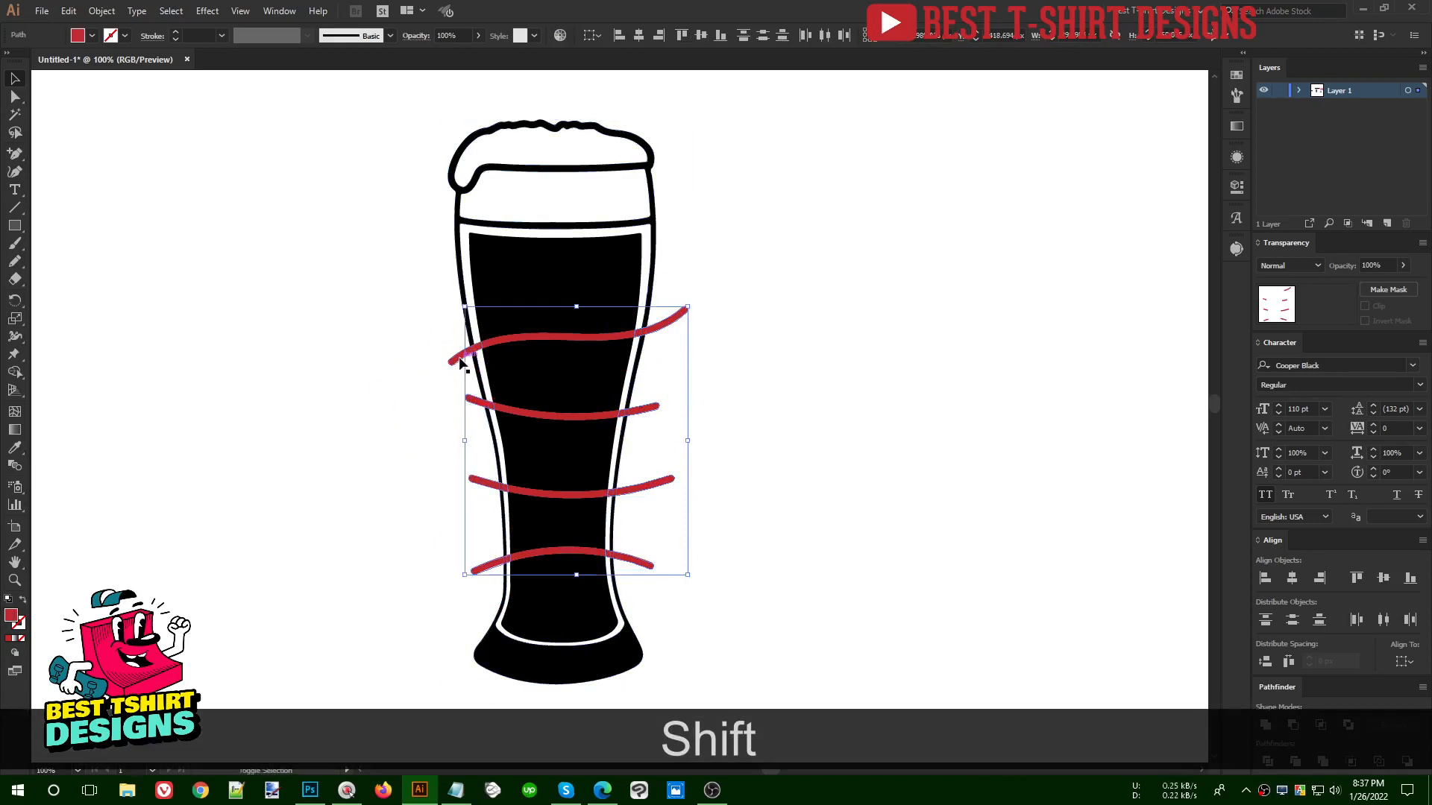
pyautogui.press('Delete')
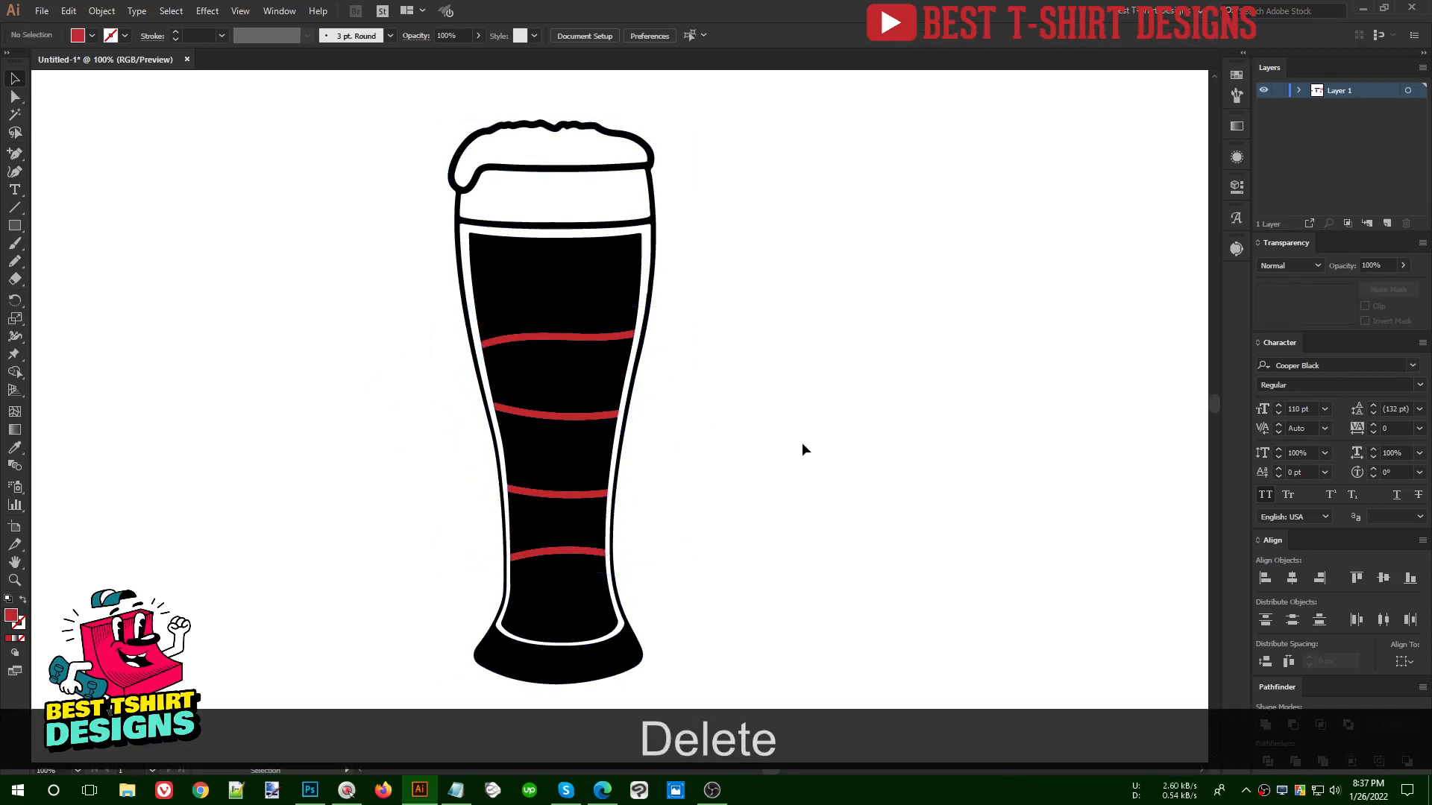
# - Delete the four red curved strips crossing the glass's black fill to leave white gaps between the sections
pyautogui.scroll(1, 562, 567)
pyautogui.click(562, 560)
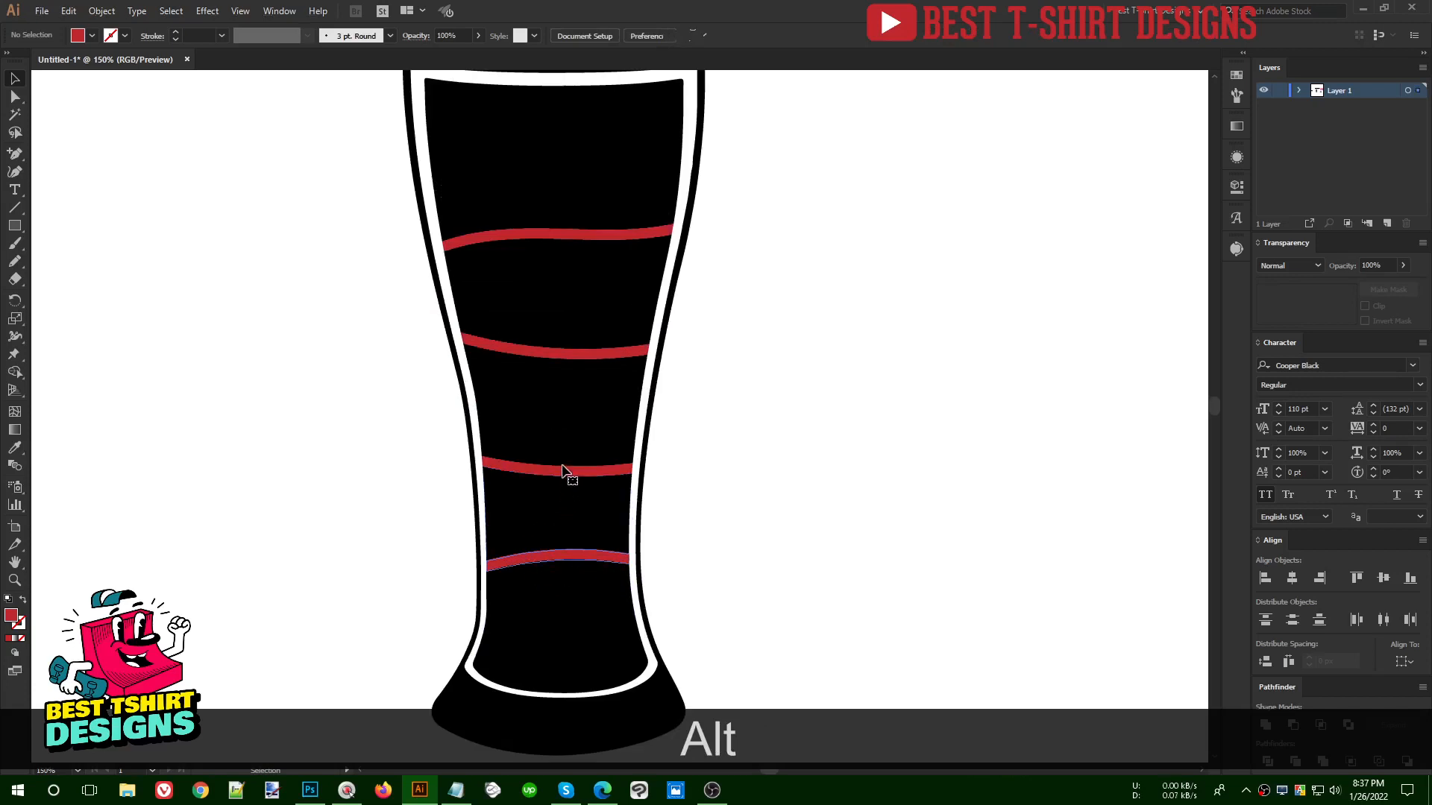
pyautogui.keyDown('shift'); pyautogui.click(566, 471); pyautogui.keyUp('shift')
pyautogui.keyDown('shift'); pyautogui.click(562, 352); pyautogui.keyUp('shift')
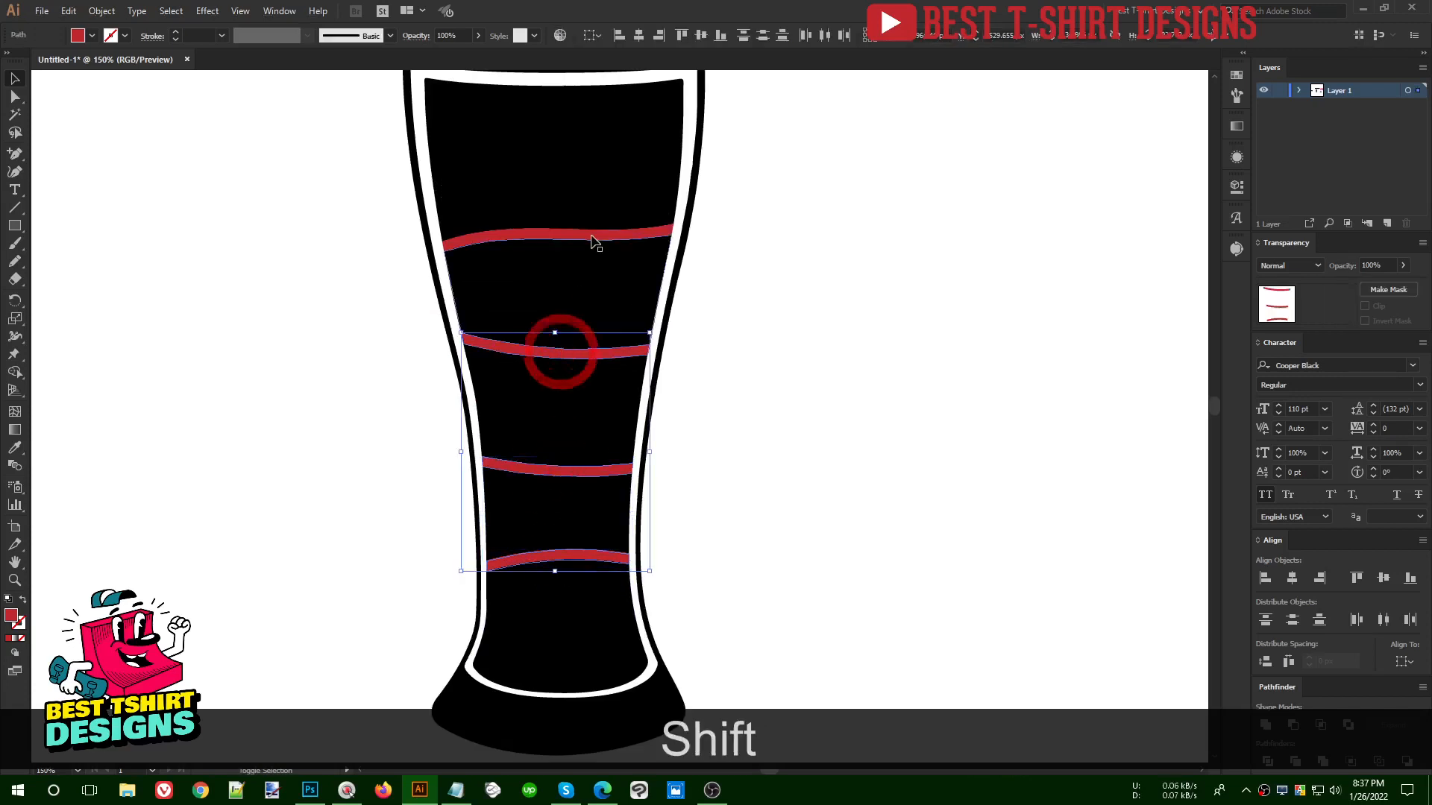
pyautogui.keyDown('shift'); pyautogui.click(591, 236); pyautogui.keyUp('shift')
pyautogui.hotkey('shift', 'Delete')
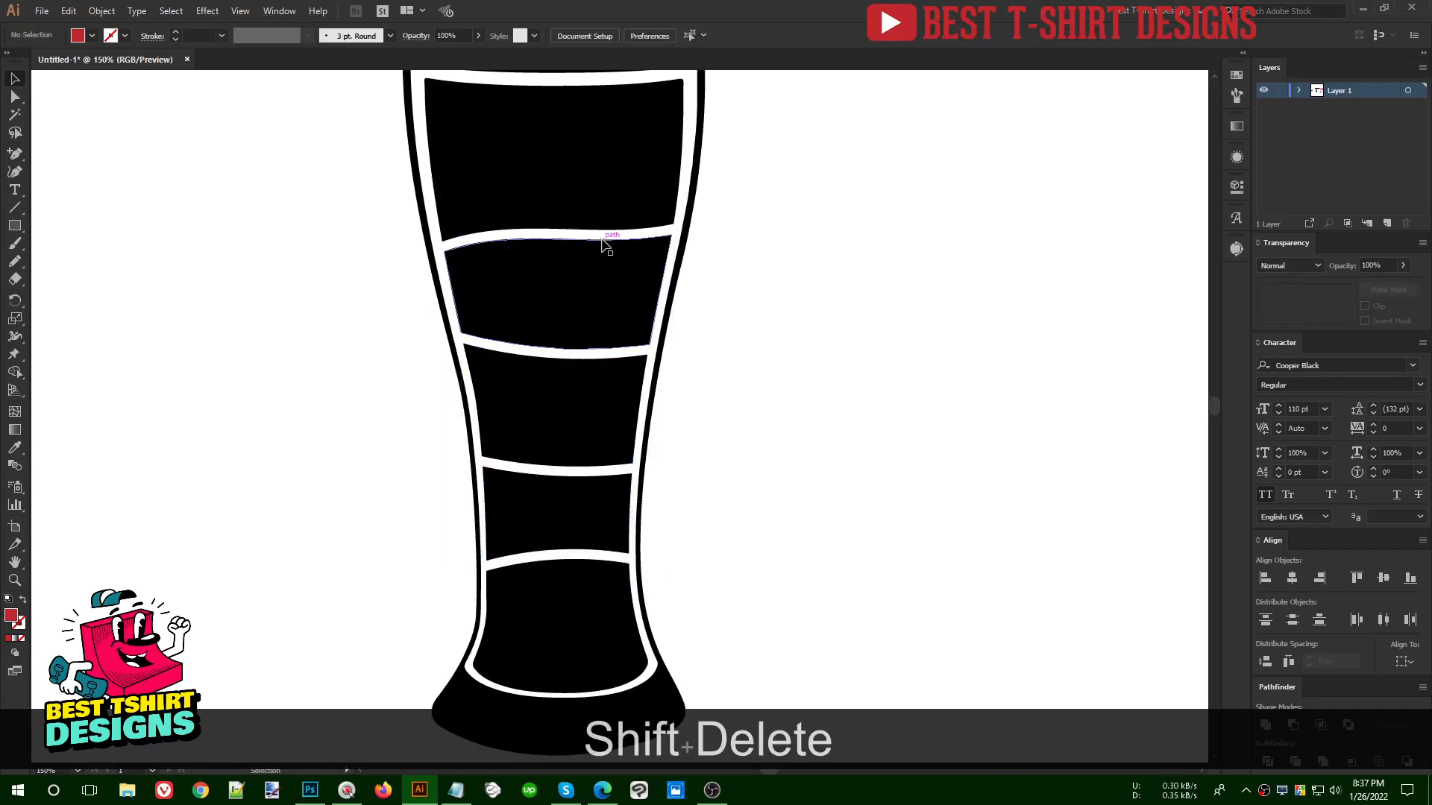
pyautogui.scroll(-1, 754, 418)
pyautogui.click(865, 450)
# - Examine the separated black sections of the beer glass and the gaps between them, close up and as a whole
pyautogui.scroll(1, 713, 449)
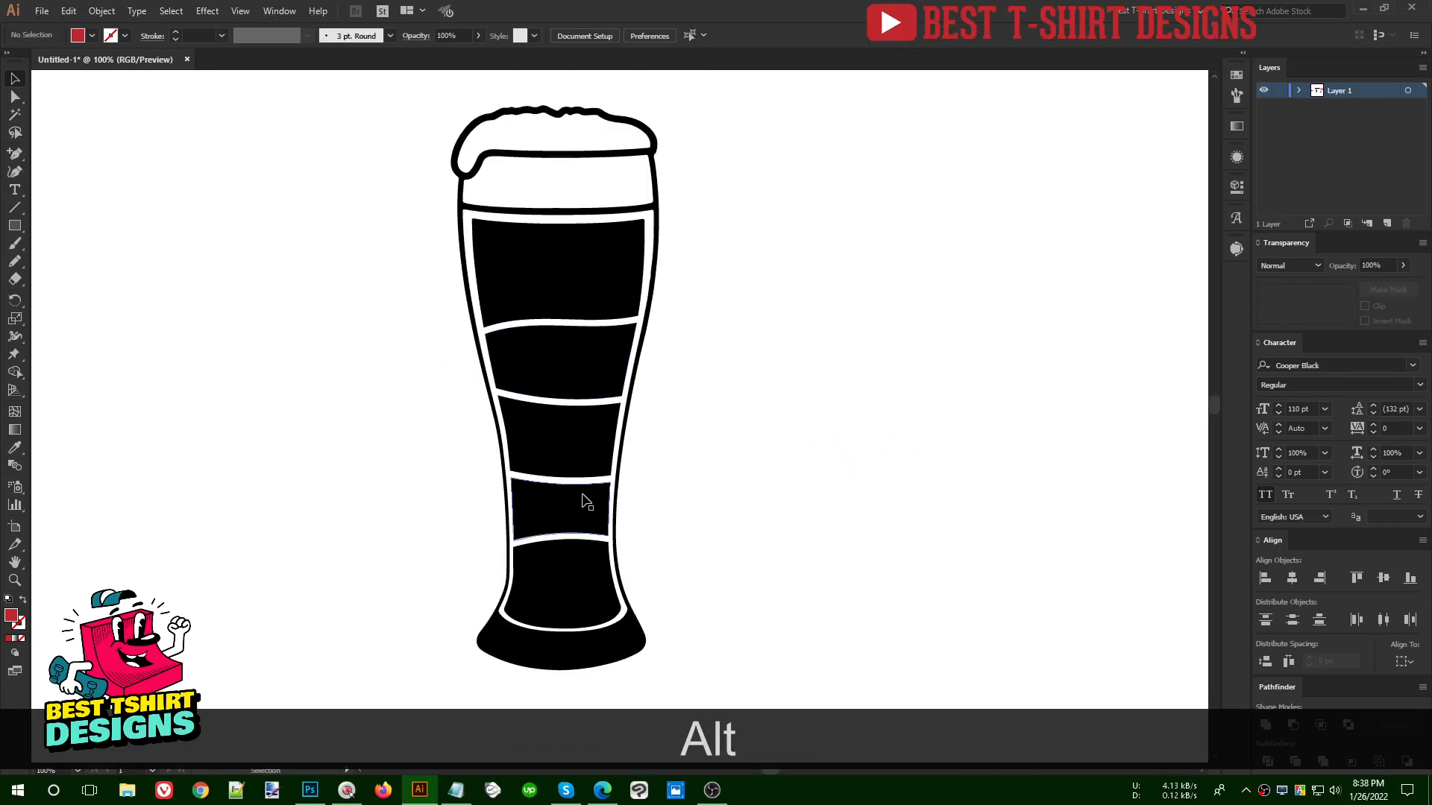
pyautogui.scroll(3, 576, 512)
pyautogui.scroll(-1, 563, 522)
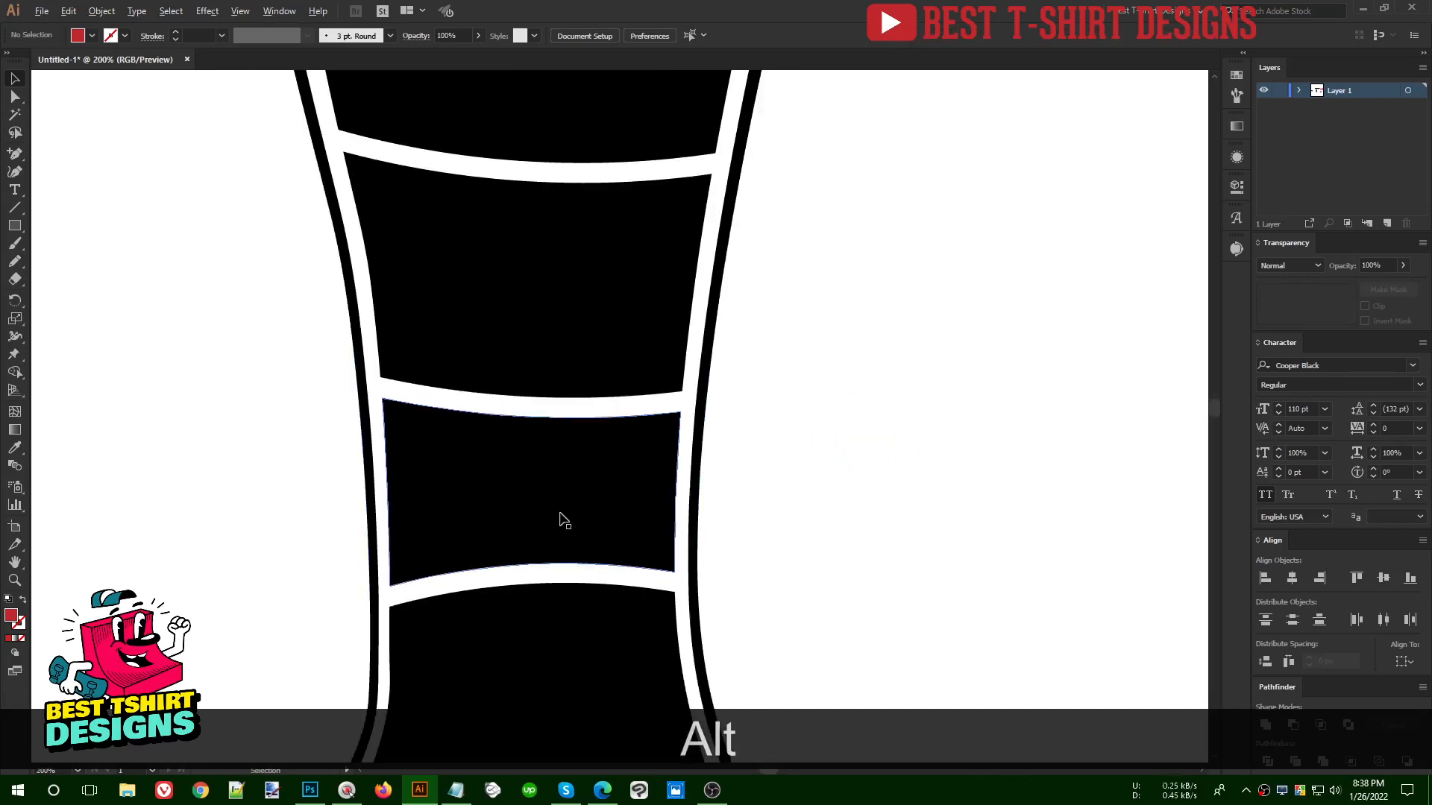
pyautogui.scroll(3, 757, 472)
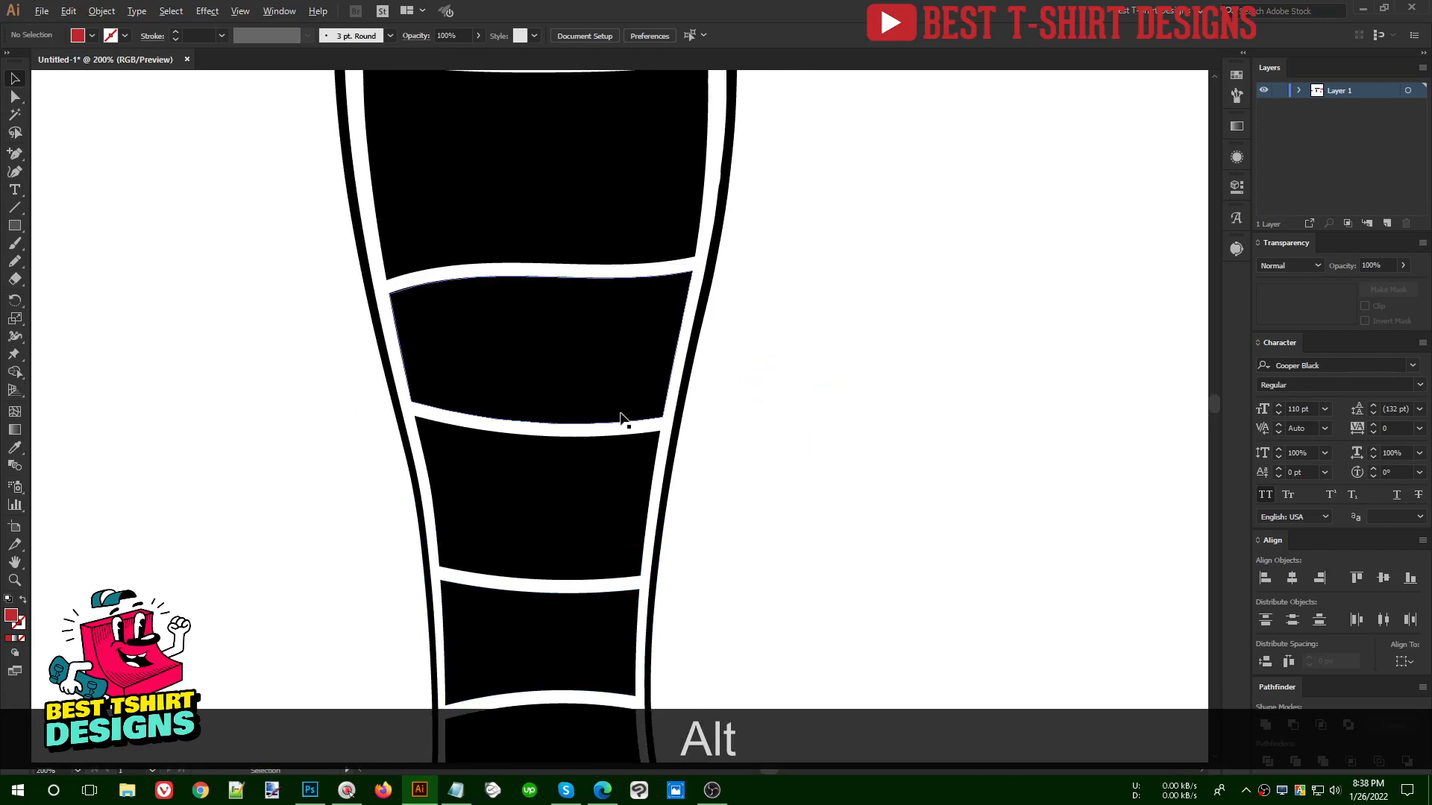
pyautogui.scroll(-1, 774, 363)
pyautogui.scroll(-3, 806, 334)
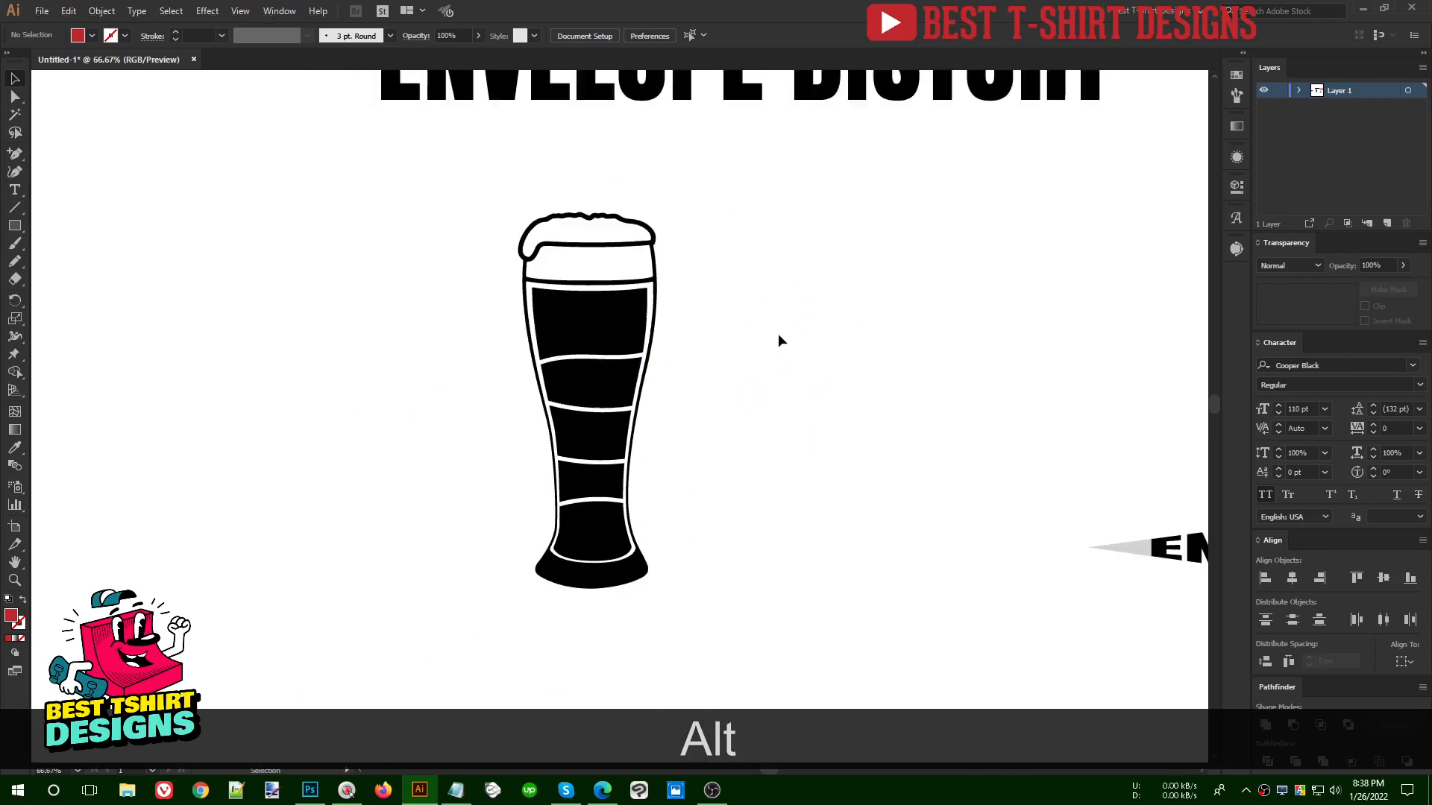
pyautogui.scroll(2, 1008, 572)
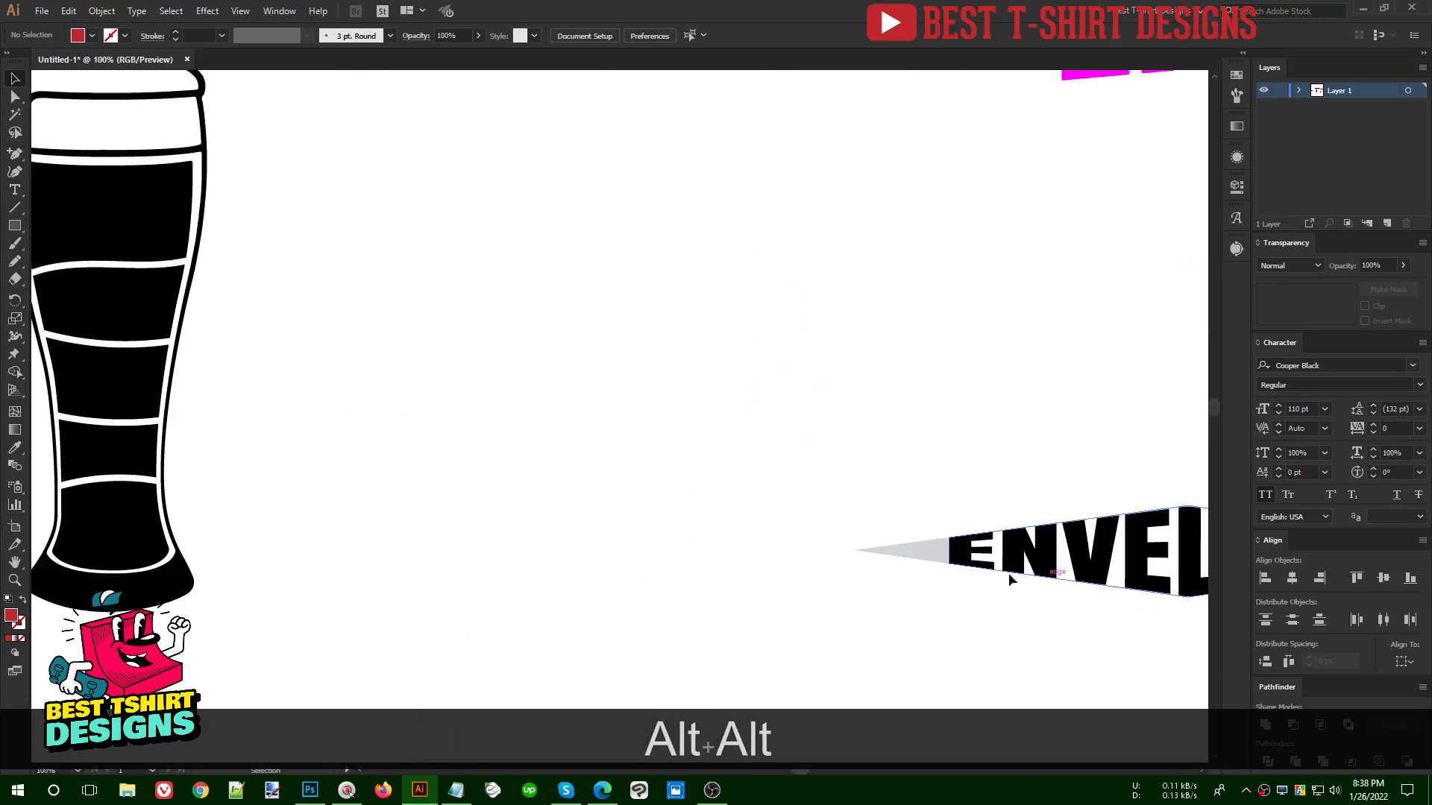
pyautogui.scroll(-2, 1045, 506)
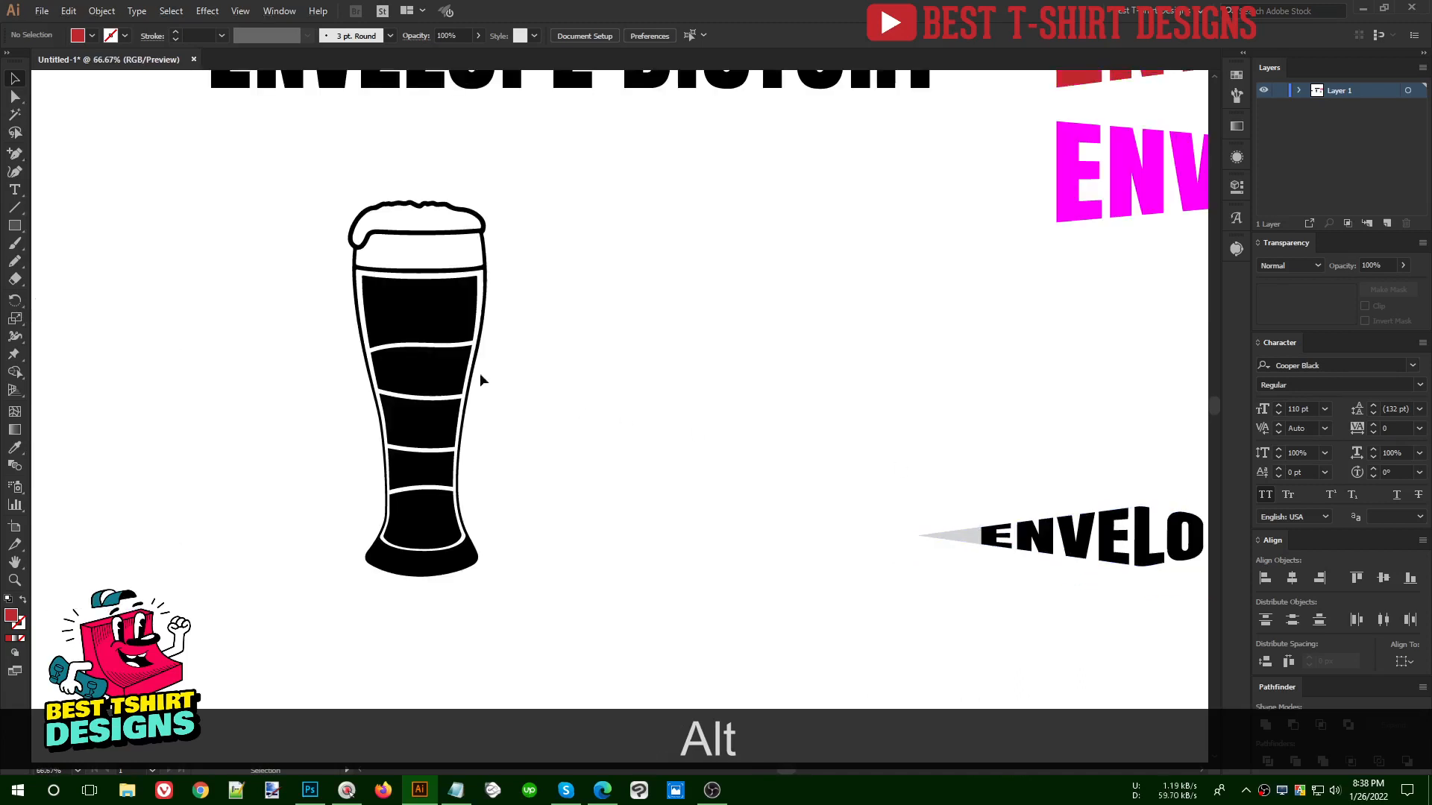
pyautogui.scroll(3, 479, 378)
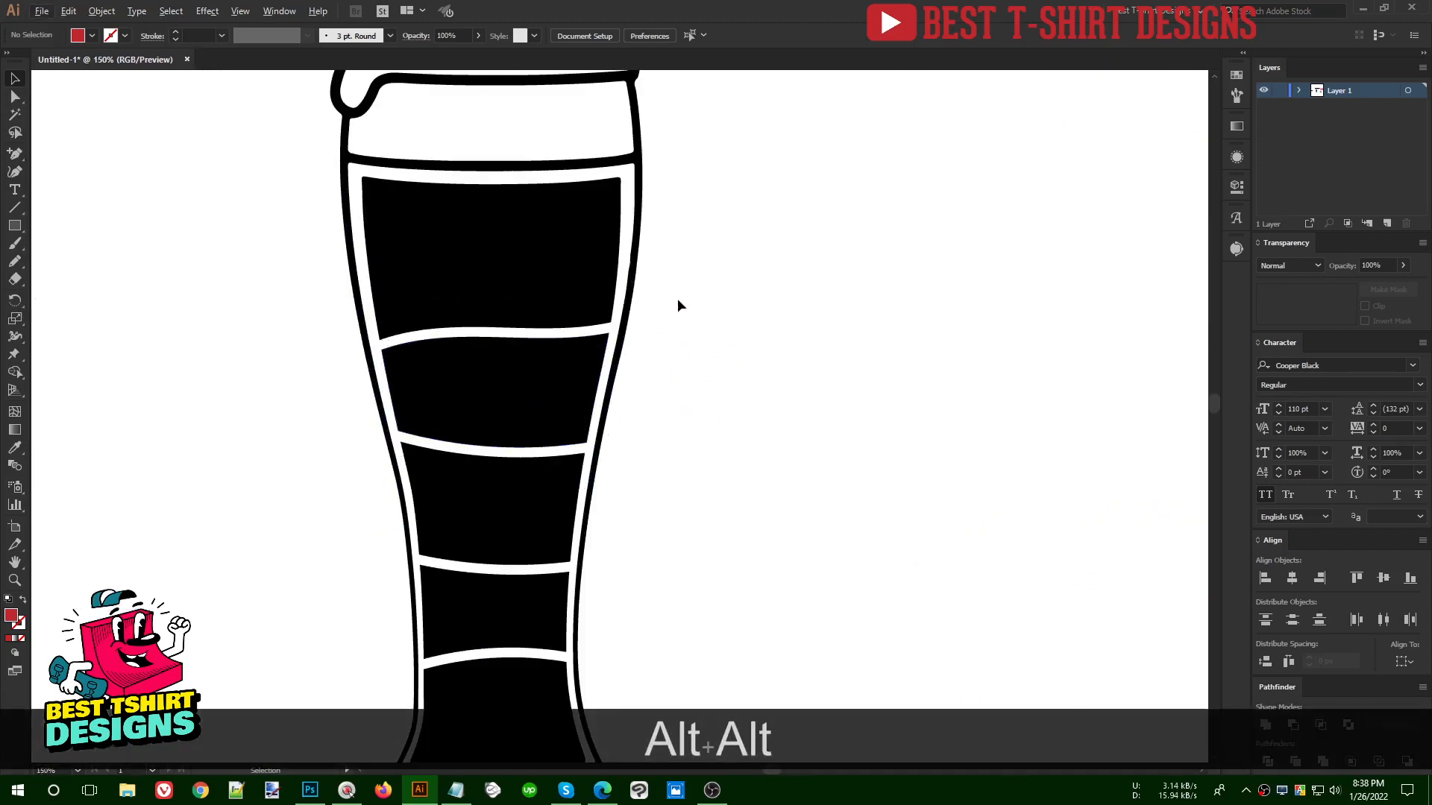
pyautogui.scroll(-1, 677, 298)
pyautogui.scroll(-2, 698, 273)
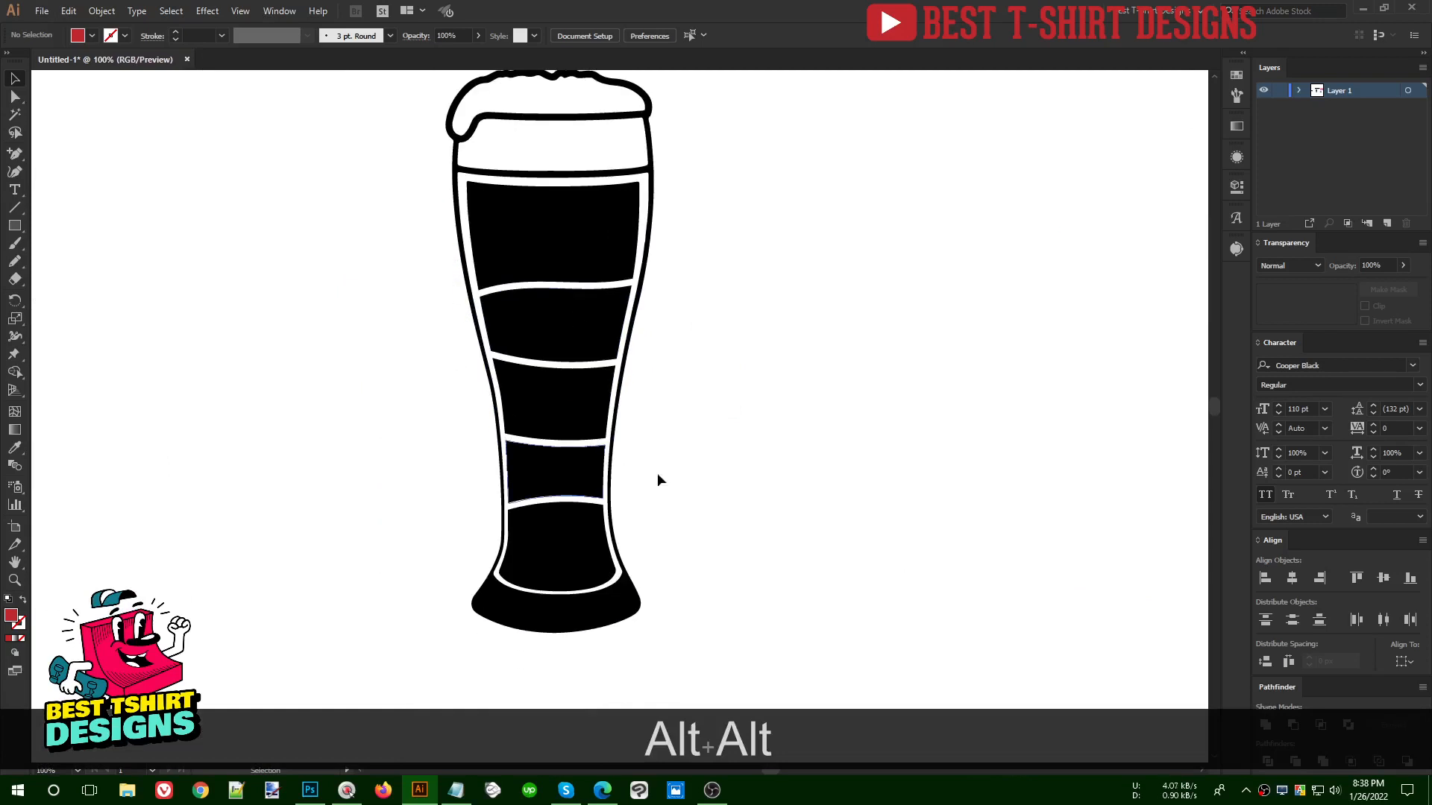
pyautogui.scroll(1, 515, 440)
pyautogui.scroll(1, 757, 409)
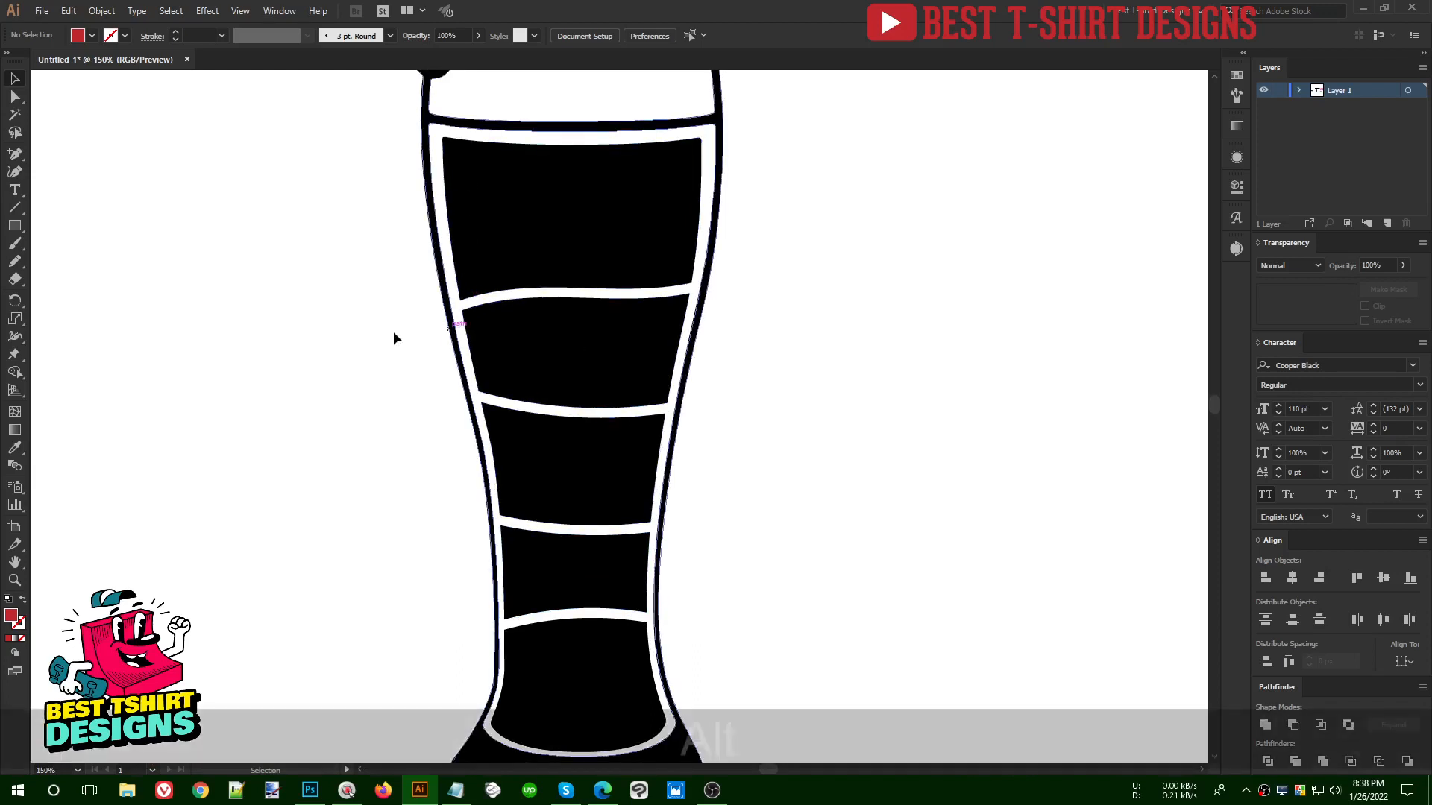
pyautogui.scroll(-1, 393, 331)
# - Add the text BEER in Cooper Black at 110 pt and place it beside the upper part of the glass
pyautogui.press('t')
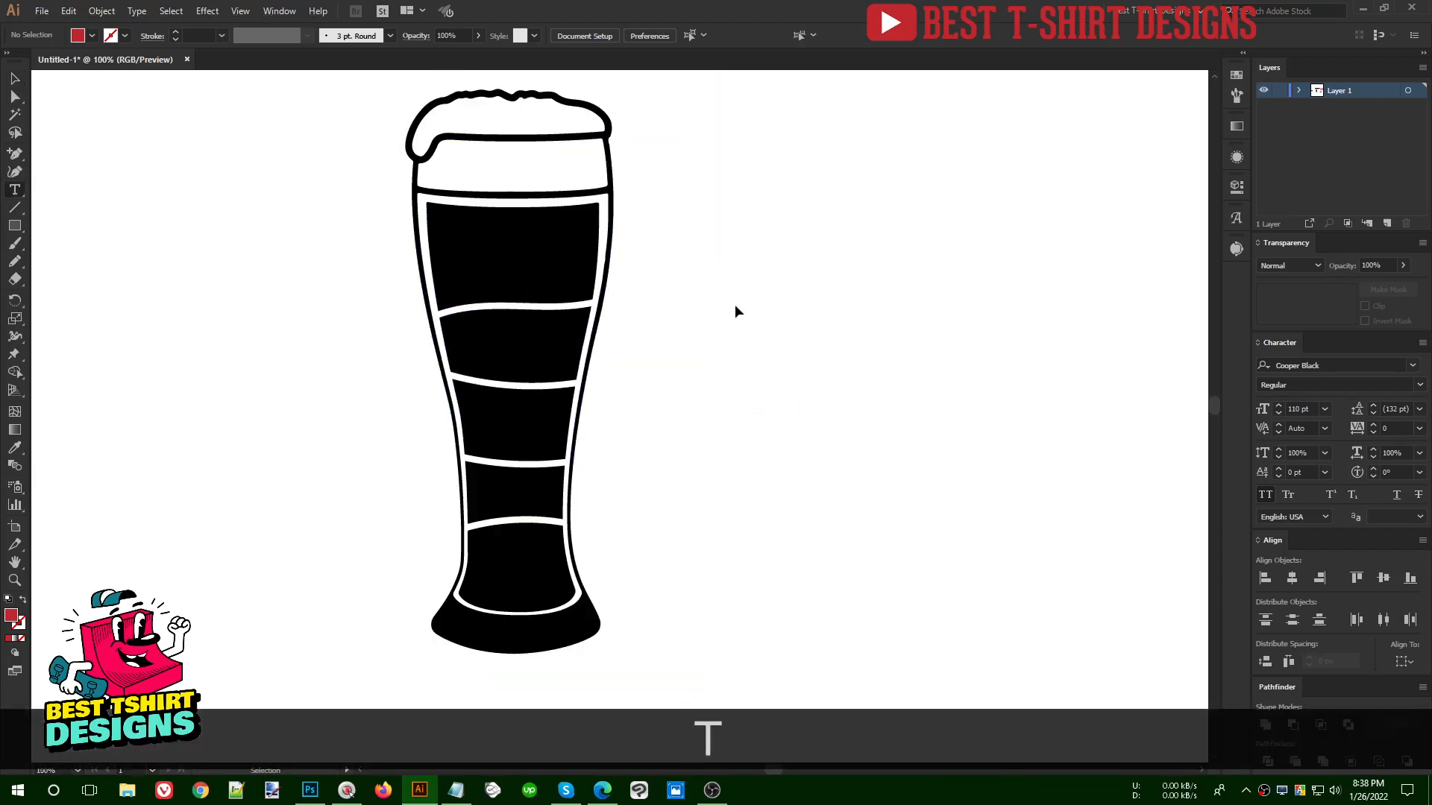
pyautogui.click(747, 306)
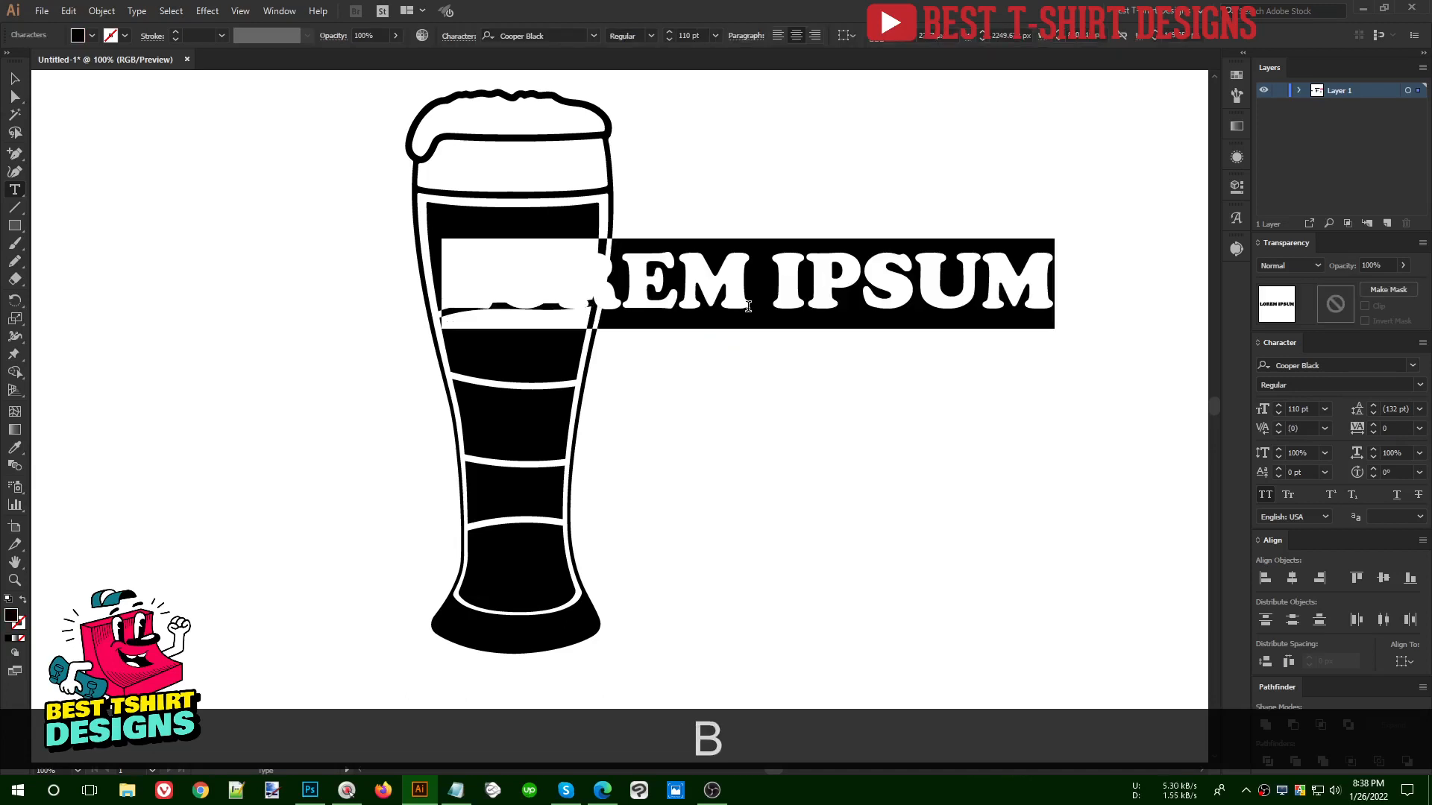
pyautogui.write('BEER')
pyautogui.click(17, 80)
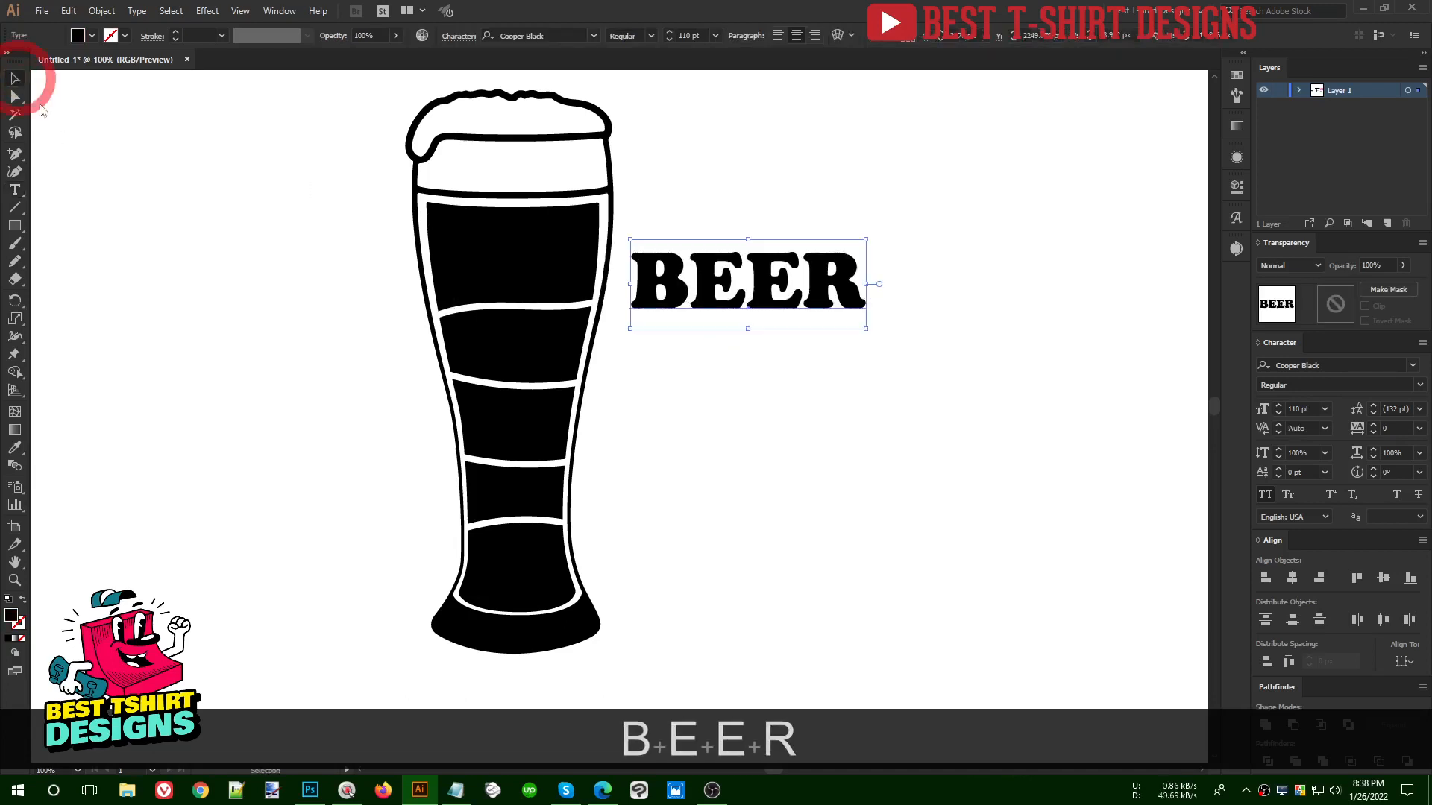
pyautogui.moveTo(770, 296); pyautogui.dragTo(818, 273)
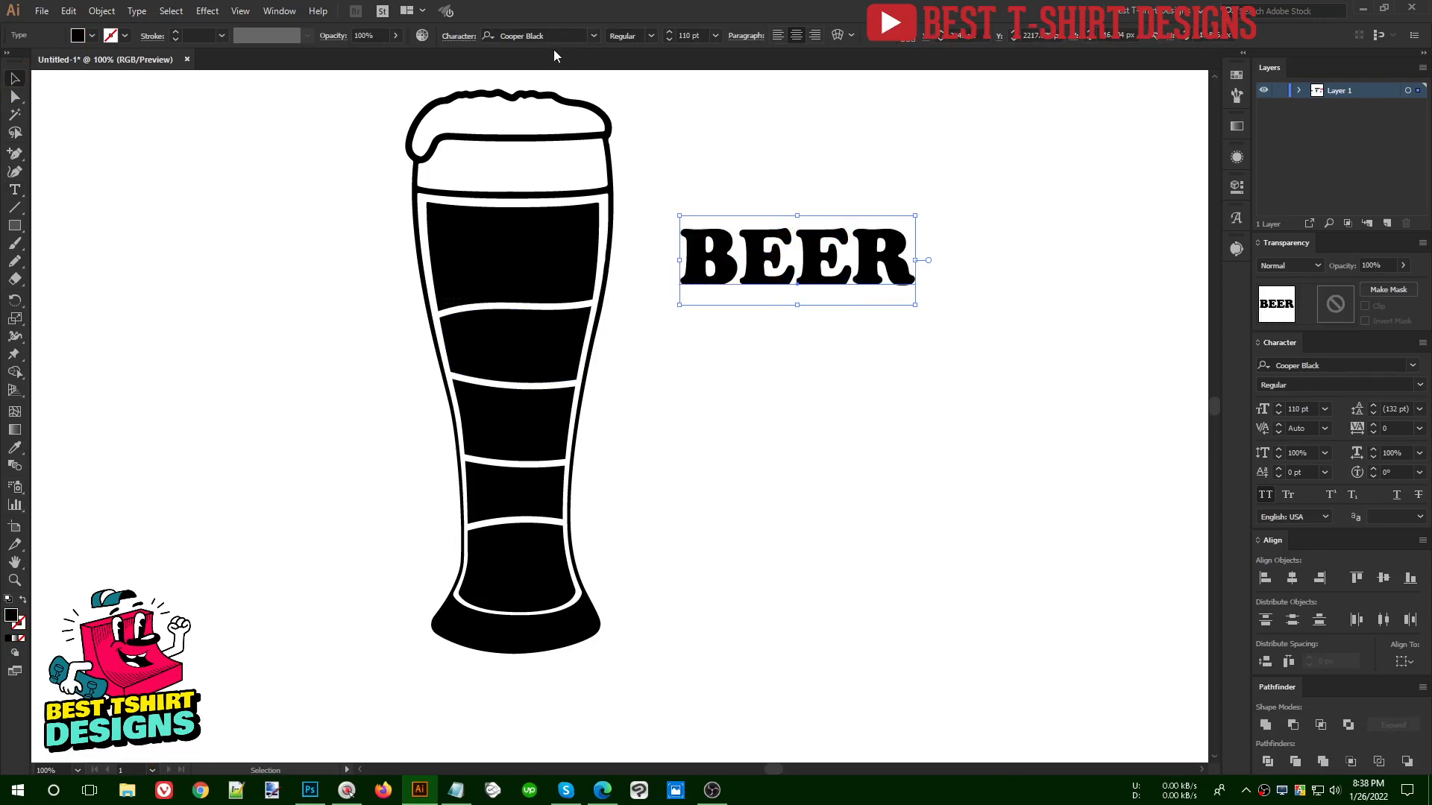
# - Duplicate the BEER text straight down at equal spacing to make a column of six lines
pyautogui.moveTo(861, 269); pyautogui.dragTo(861, 333)
pyautogui.click(969, 445)
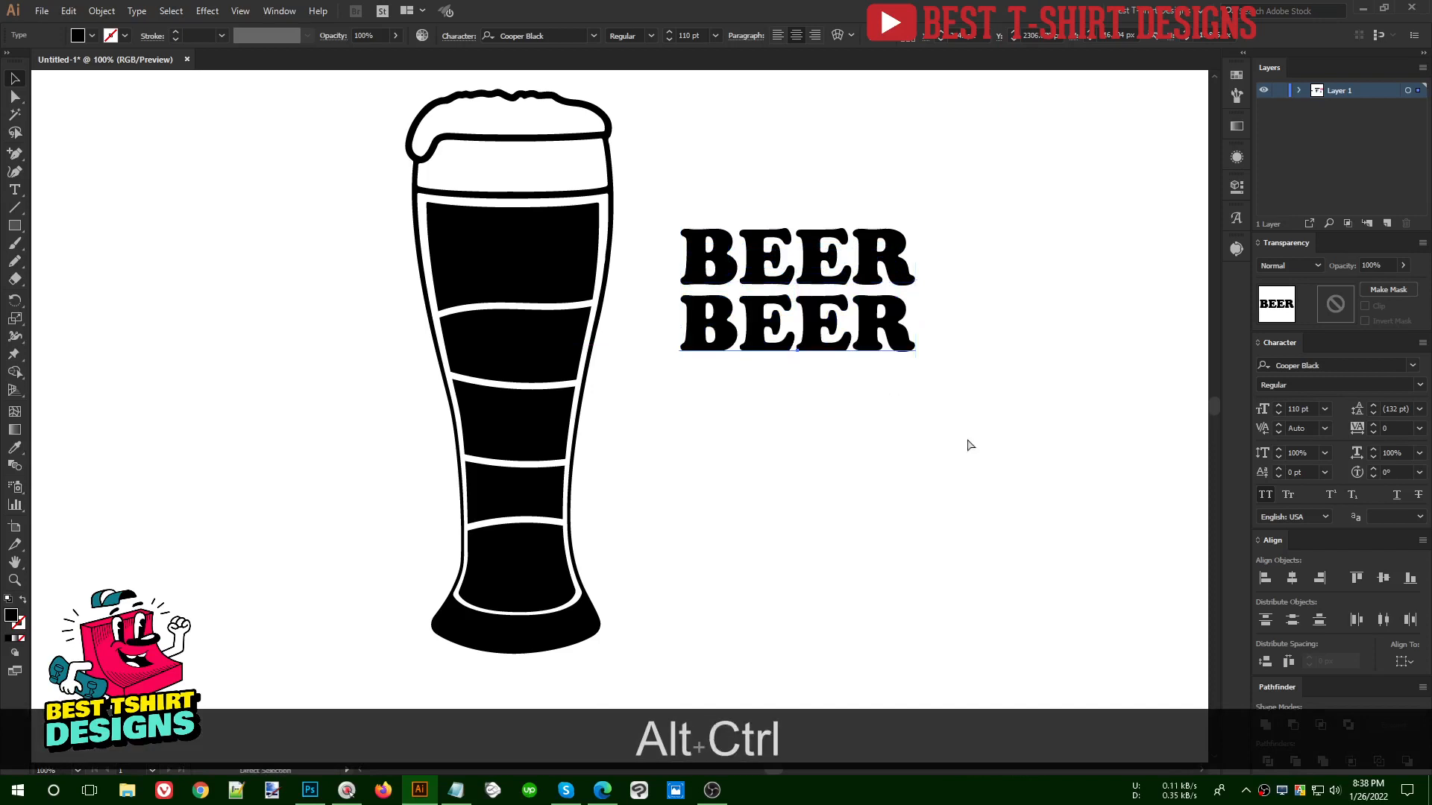
pyautogui.hotkey('ctrl', 'd')
pyautogui.hotkey('ctrl', 'd')
pyautogui.hotkey('ctrl', 'd')
pyautogui.hotkey('ctrl', 'd')
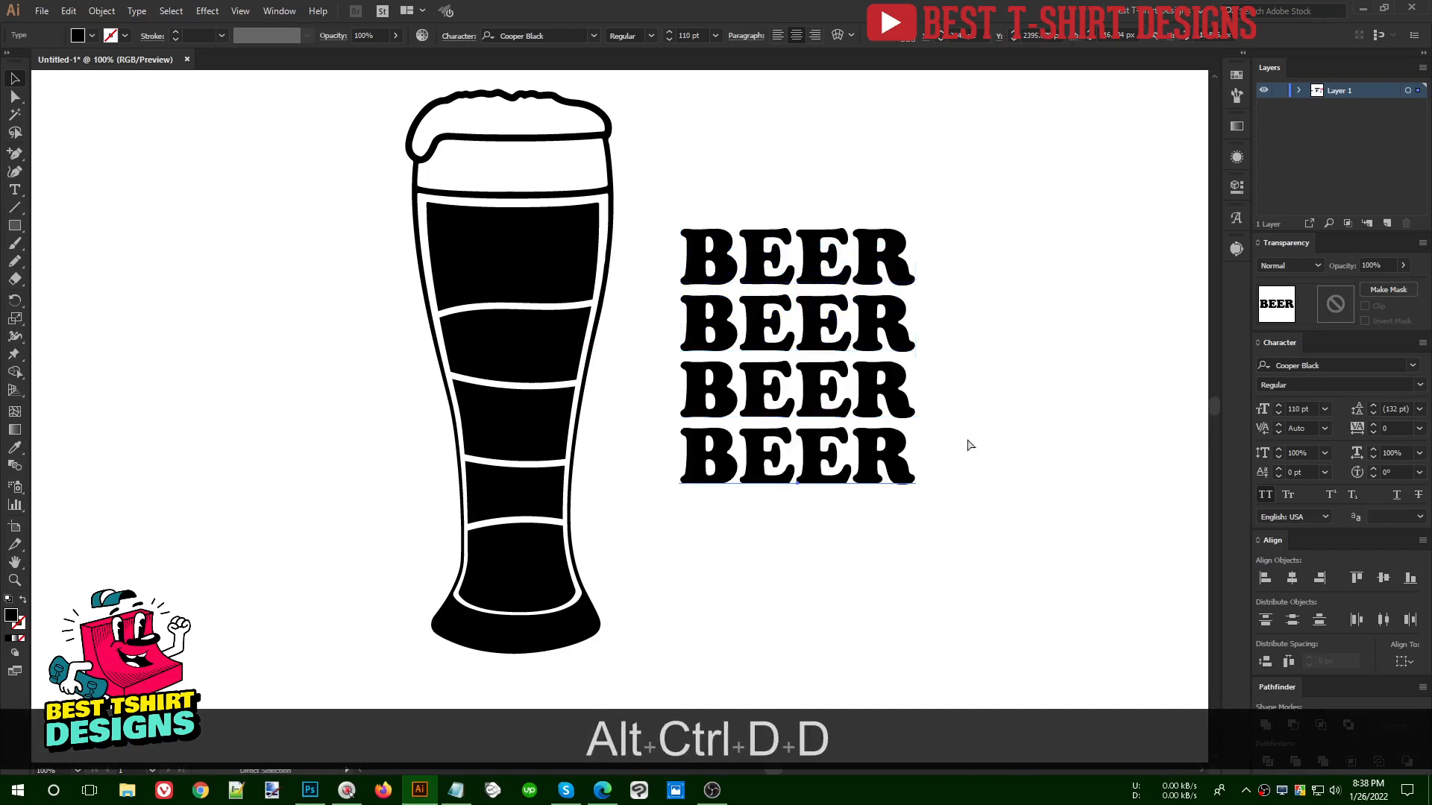
# - Move all six BEER lines up beside the glass and convert them to outlines
pyautogui.moveTo(961, 639); pyautogui.dragTo(741, 169)
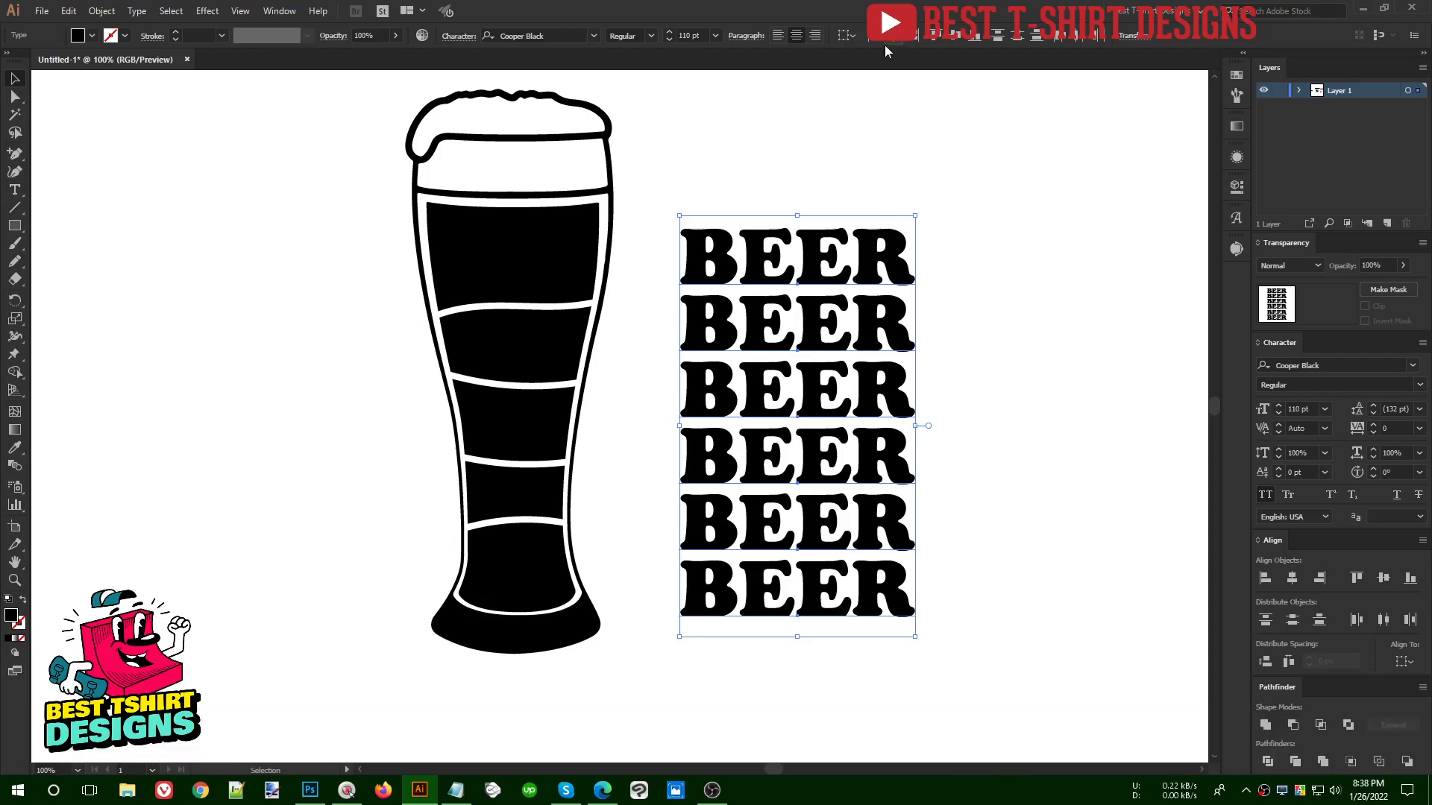
pyautogui.moveTo(773, 276); pyautogui.dragTo(764, 176)
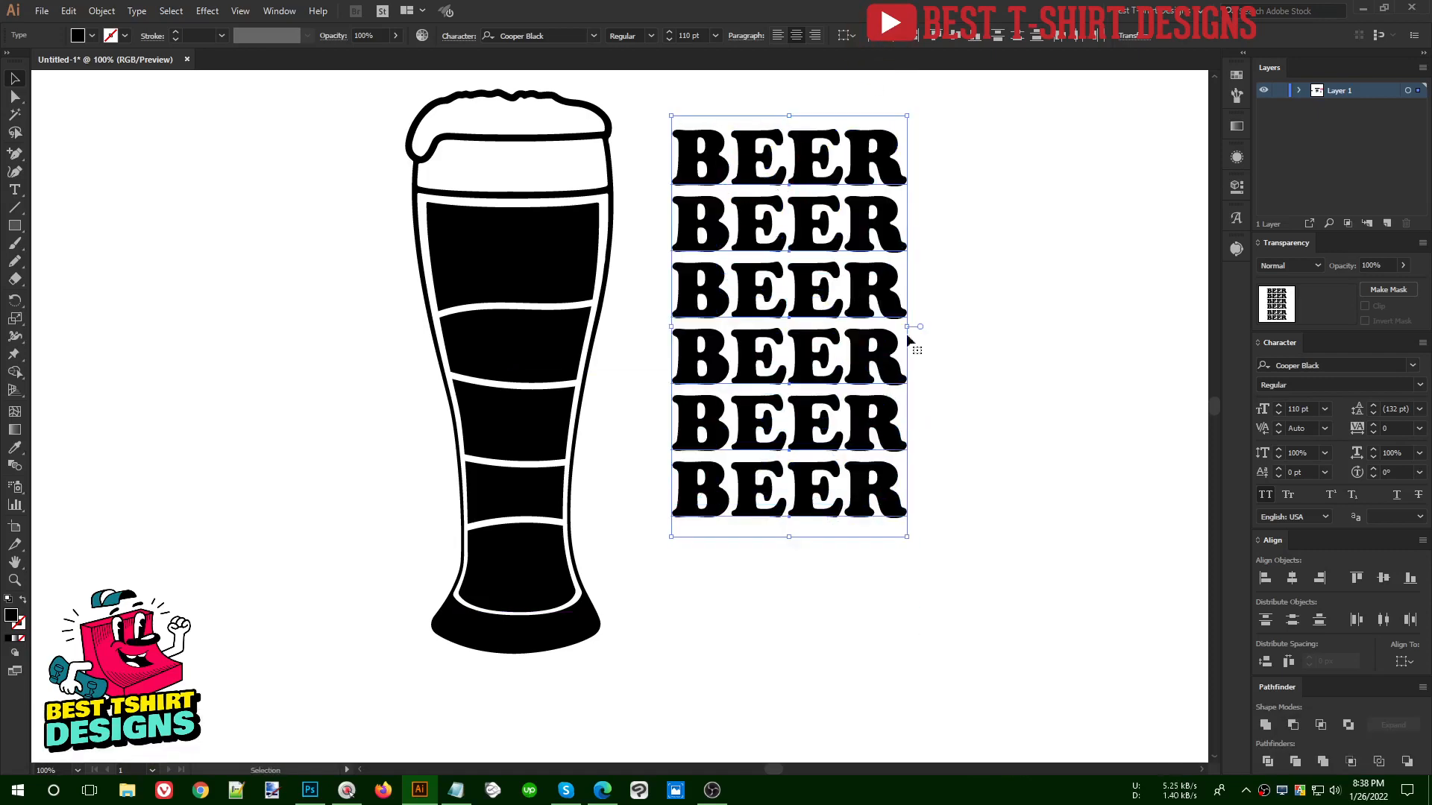
pyautogui.rightClick(820, 215)
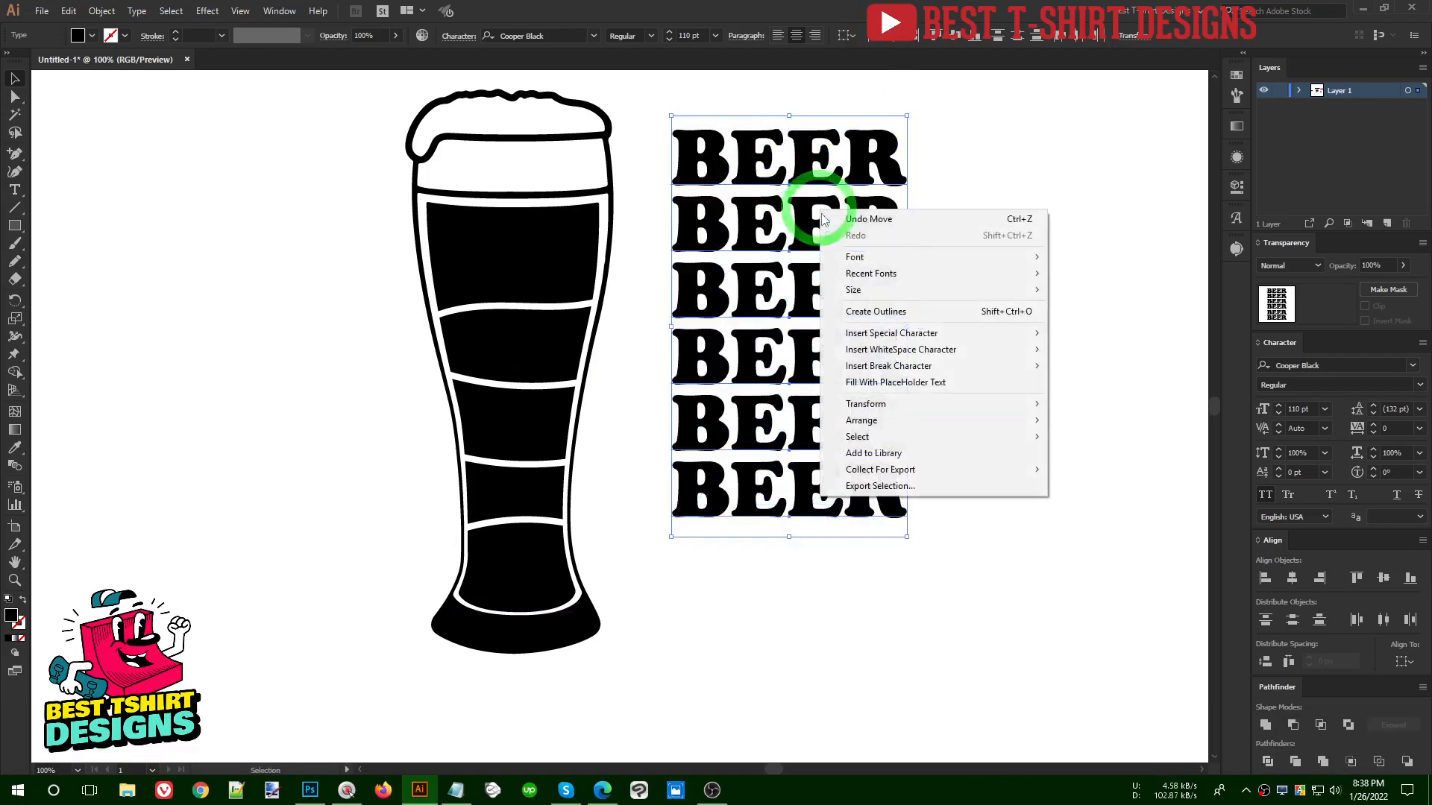
pyautogui.click(867, 317)
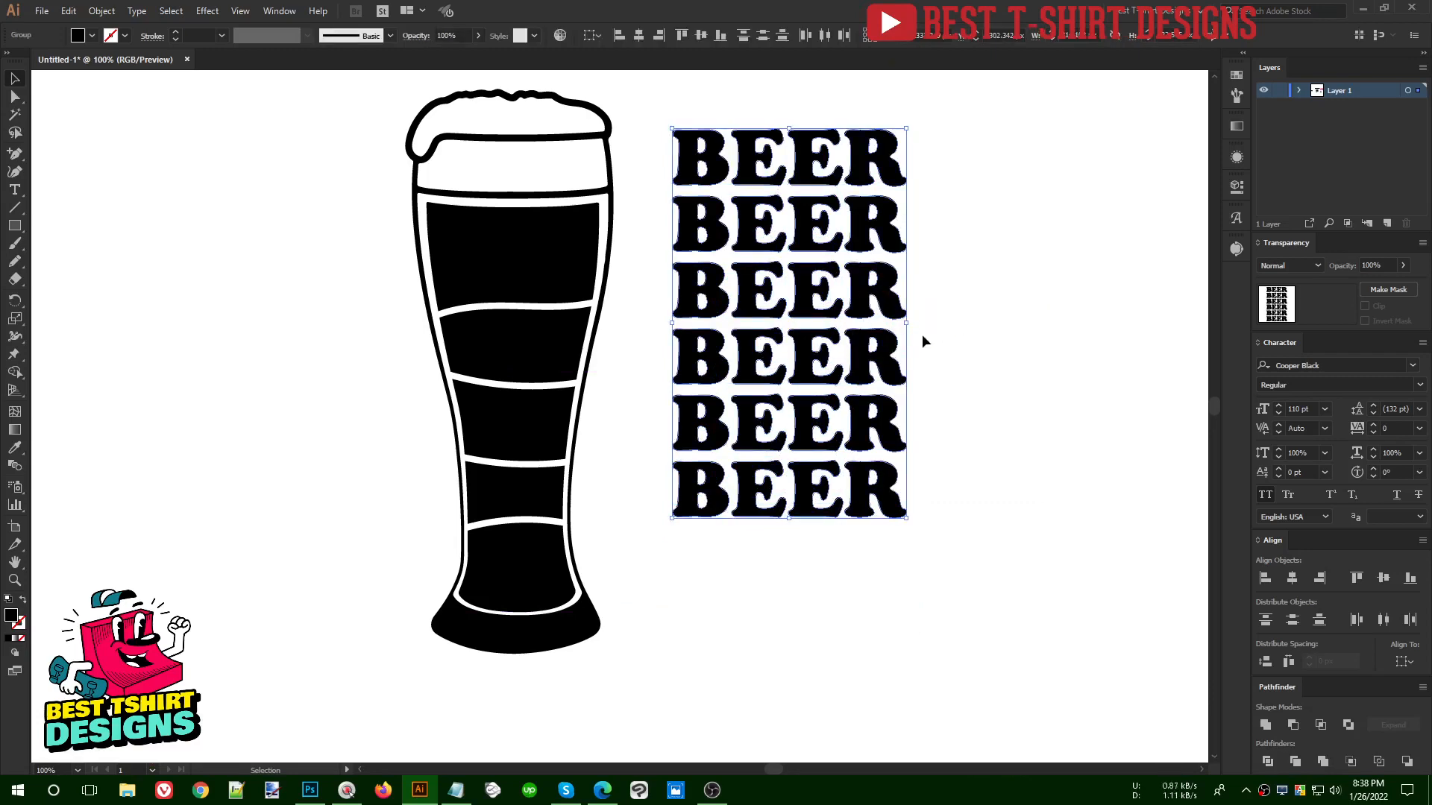
# - Cut the outlined BEER lines and paste them in back, in place, behind the glass sections
pyautogui.hotkey('ctrl', 'x')
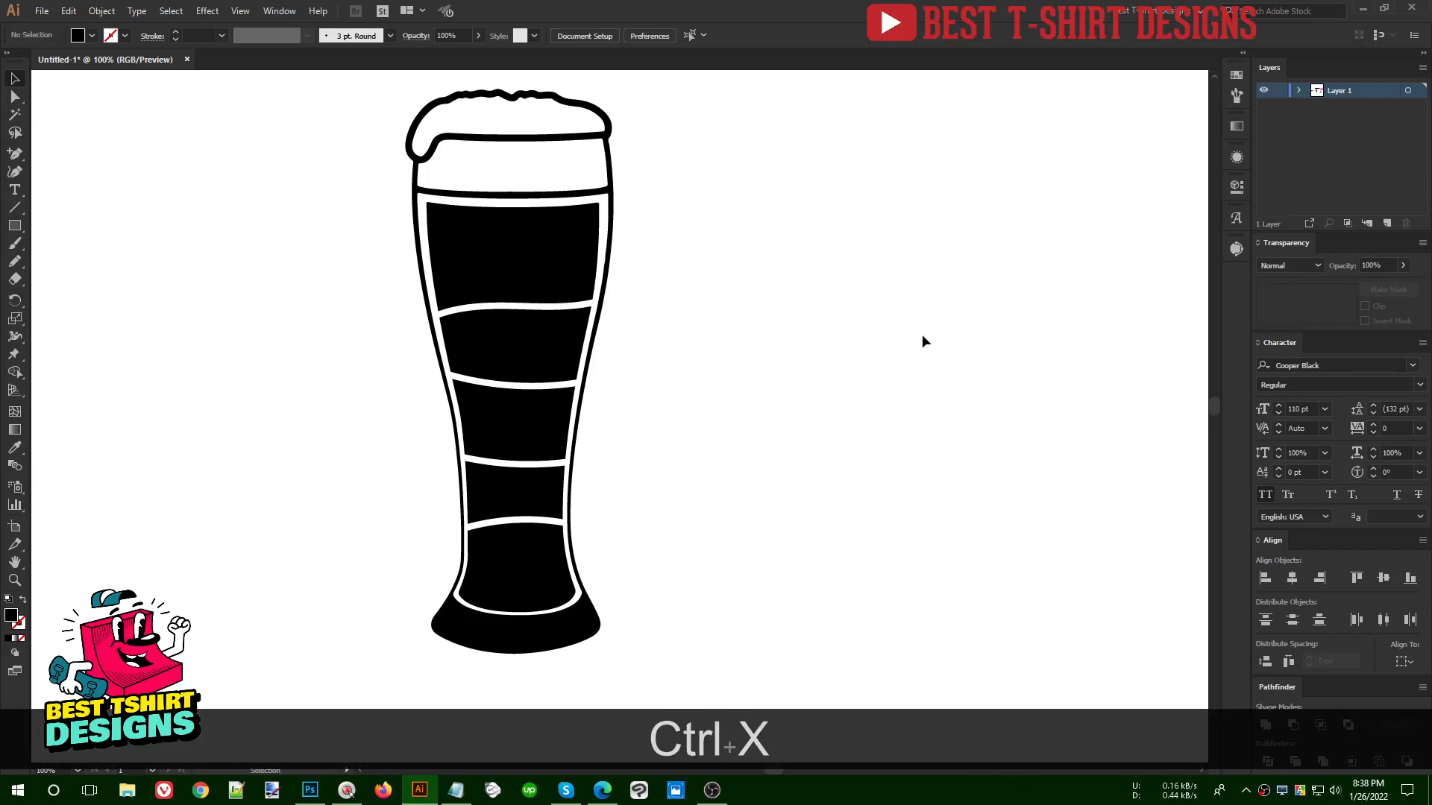
pyautogui.hotkey('ctrl', 'b')
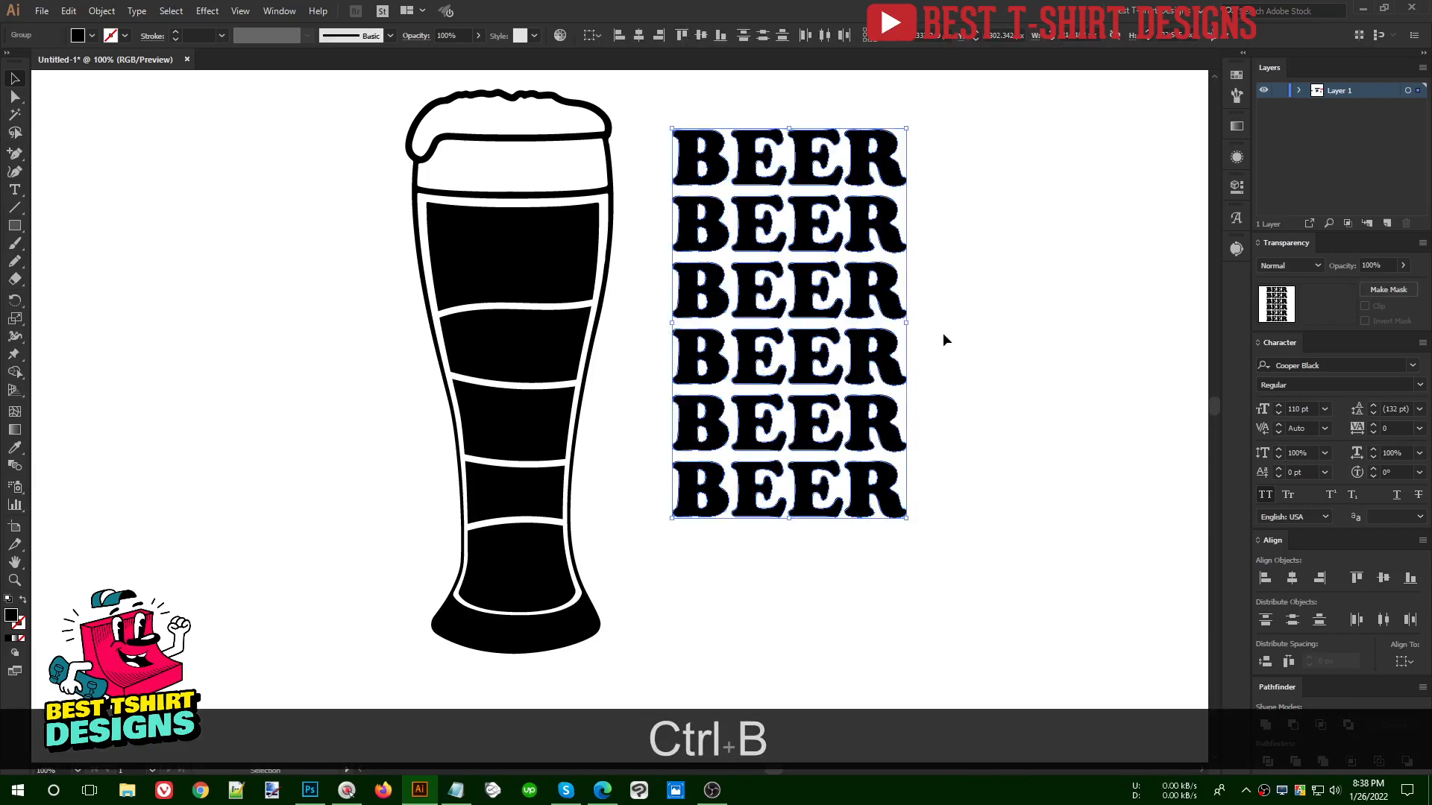
pyautogui.click(632, 258)
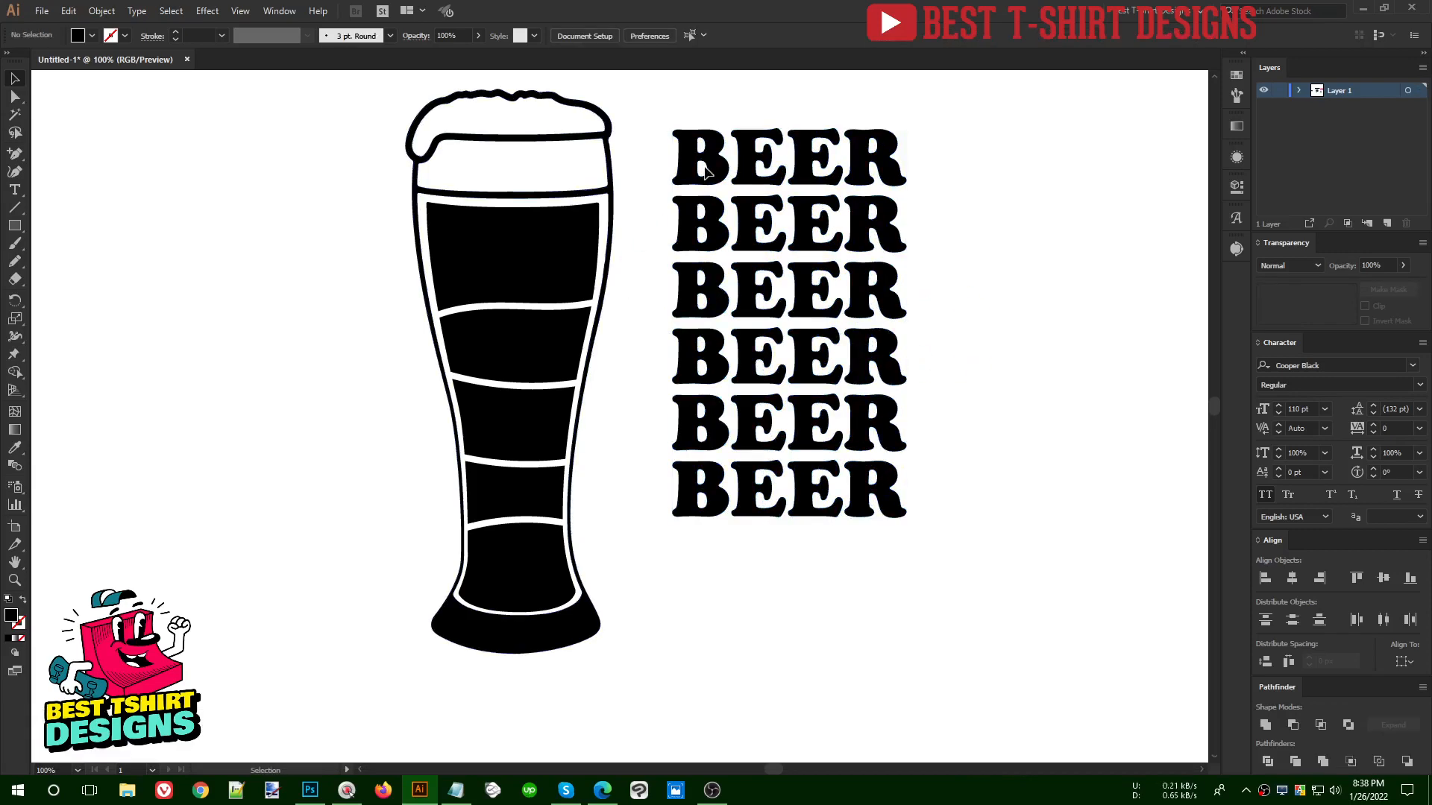
# - Envelope-distort the first BEER line into the glass's uppermost black section with Make with Top Object
pyautogui.click(698, 157)
pyautogui.click(551, 256)
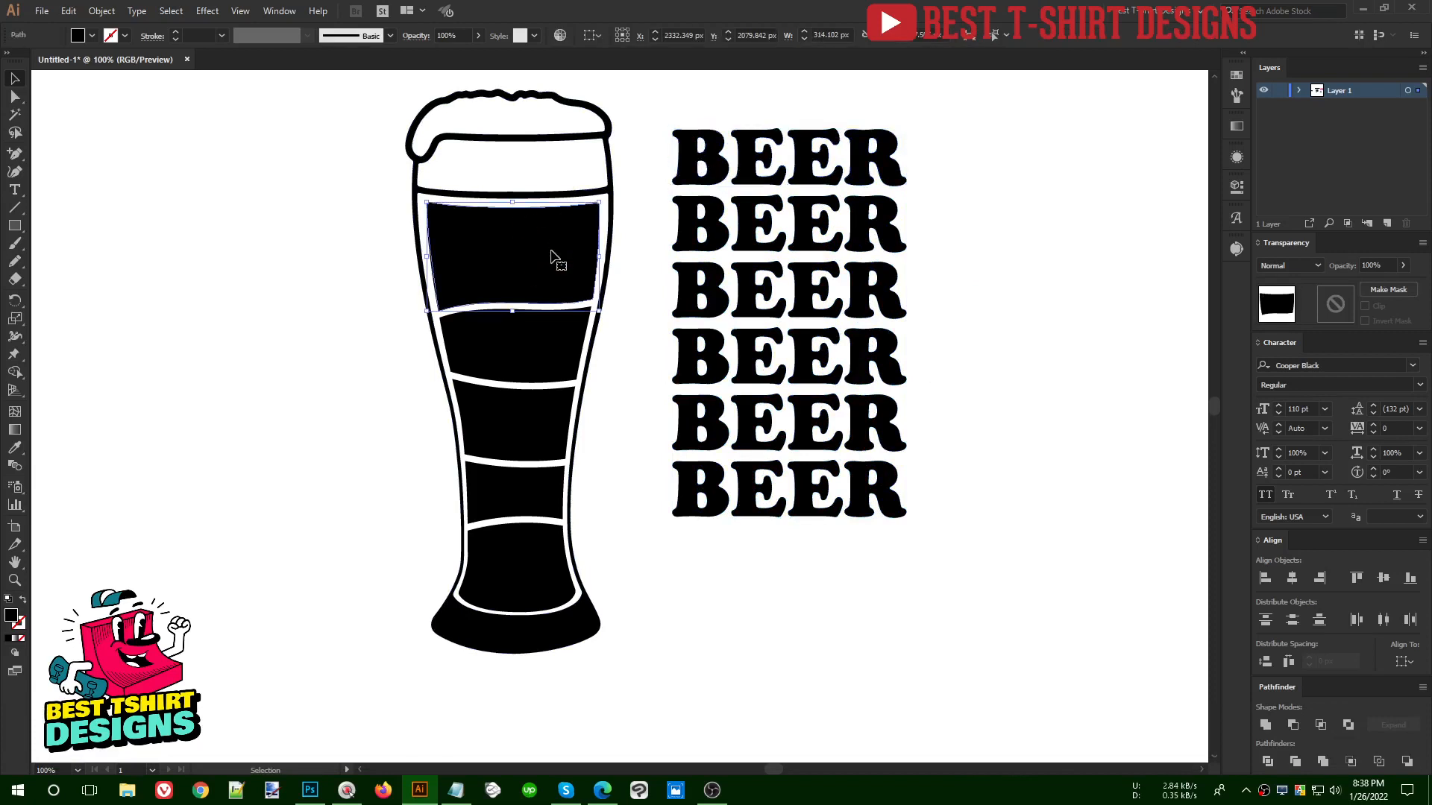
pyautogui.keyDown('shift'); pyautogui.click(722, 162); pyautogui.keyUp('shift')
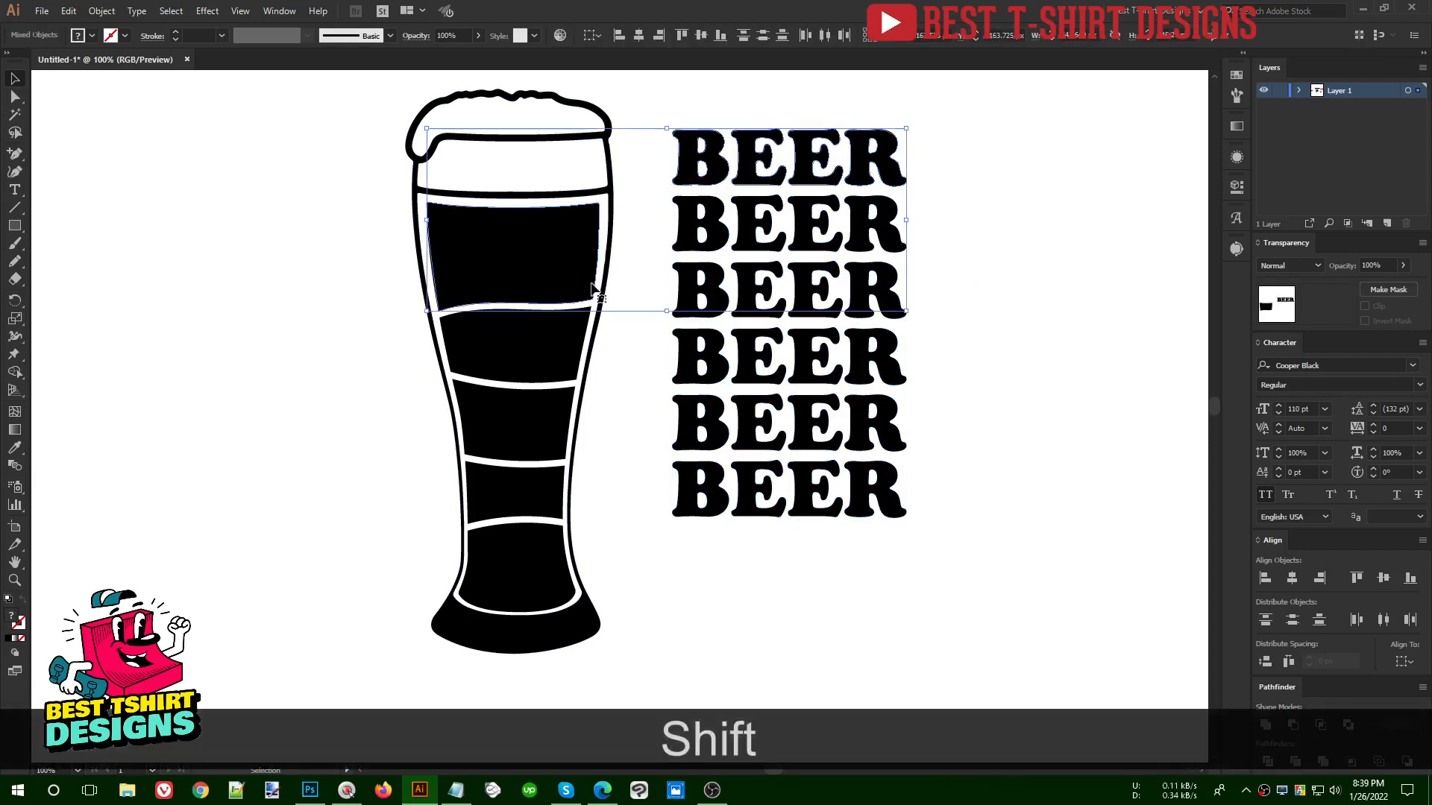
pyautogui.click(101, 11)
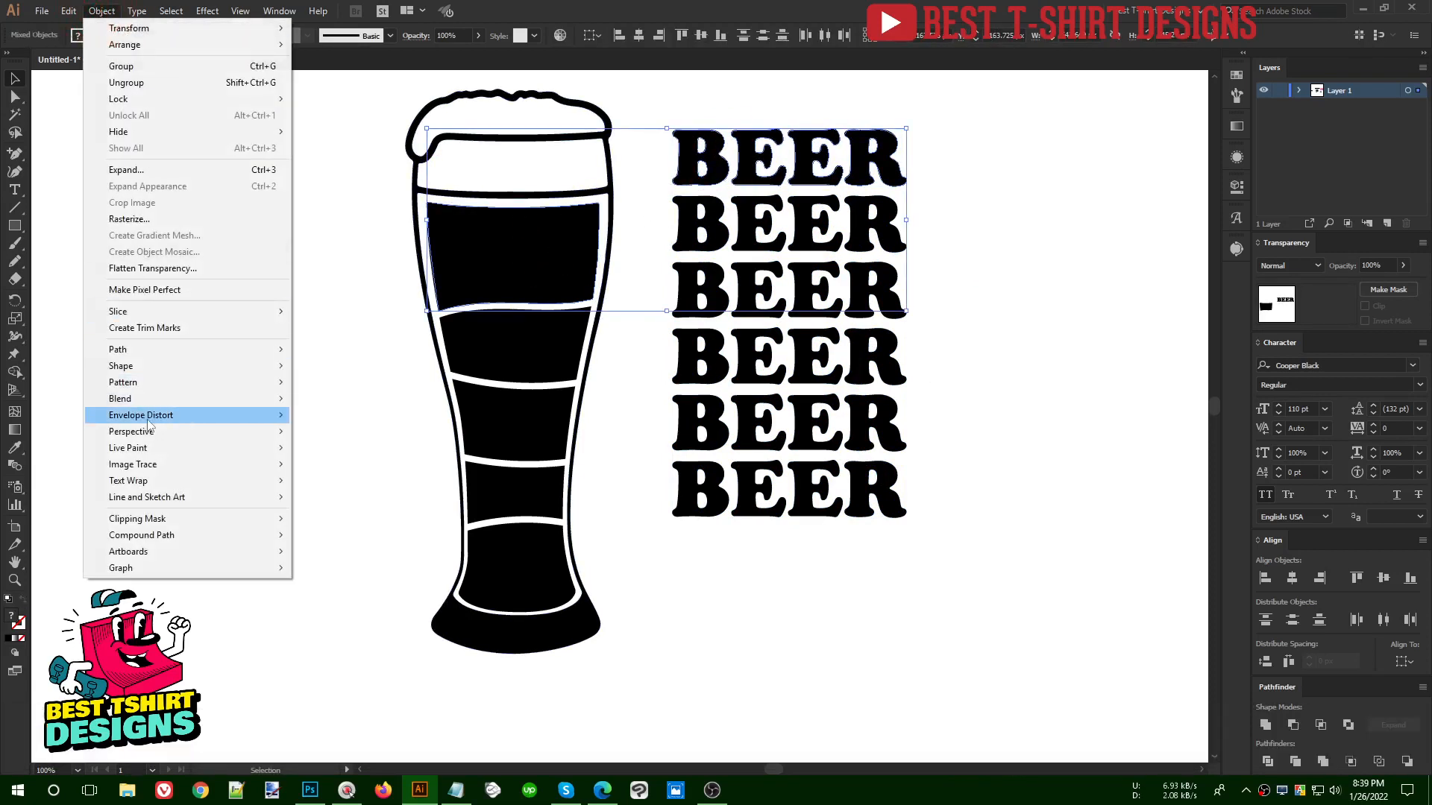
pyautogui.moveTo(236, 419)
pyautogui.click(355, 448)
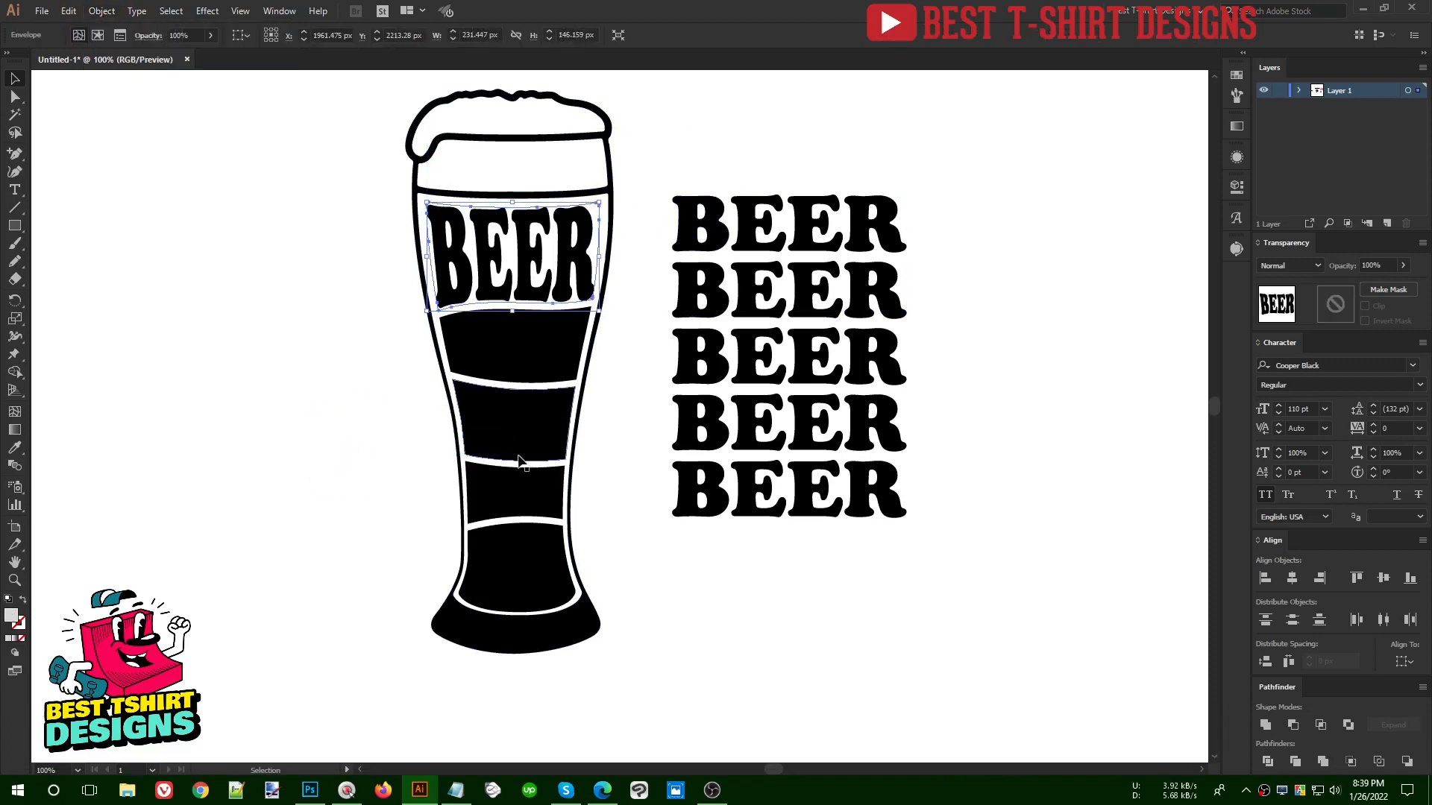
# - Fit the next BEER line into the glass's second black section with Make with Top Object
pyautogui.click(578, 339)
pyautogui.keyDown('shift'); pyautogui.click(695, 220); pyautogui.keyUp('shift')
pyautogui.click(115, 13)
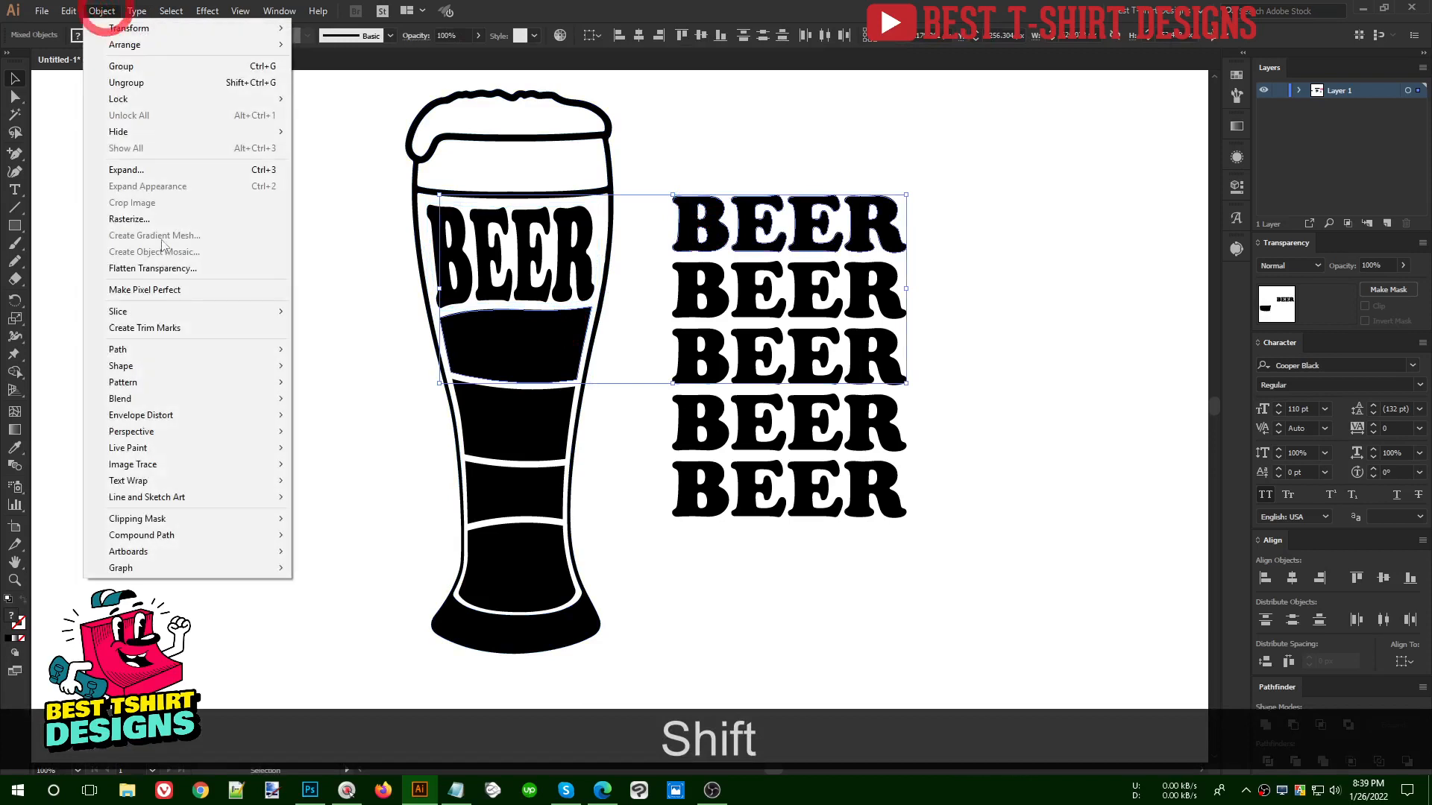
pyautogui.moveTo(269, 415)
pyautogui.click(347, 450)
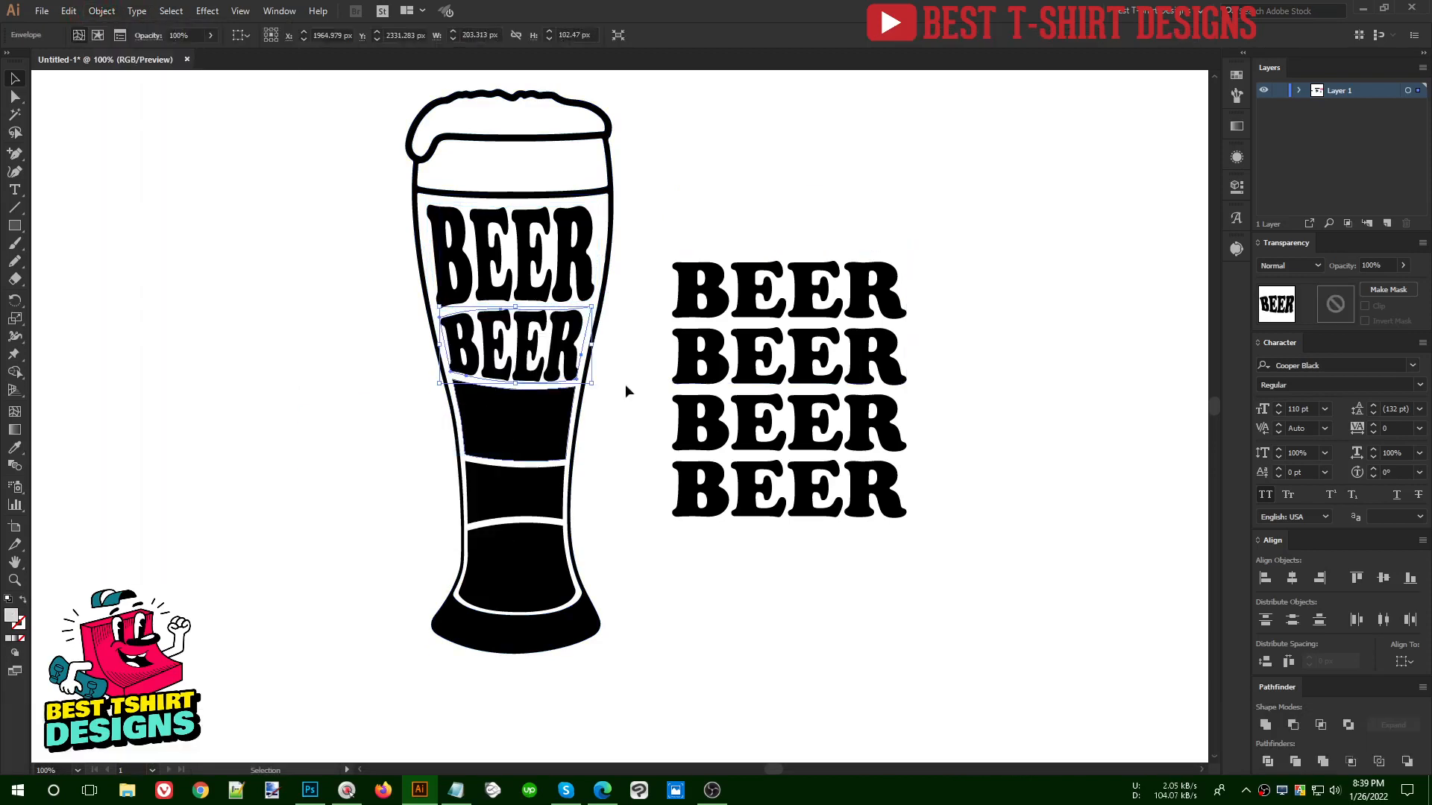
pyautogui.click(697, 289)
pyautogui.keyDown('shift'); pyautogui.click(527, 425); pyautogui.keyUp('shift')
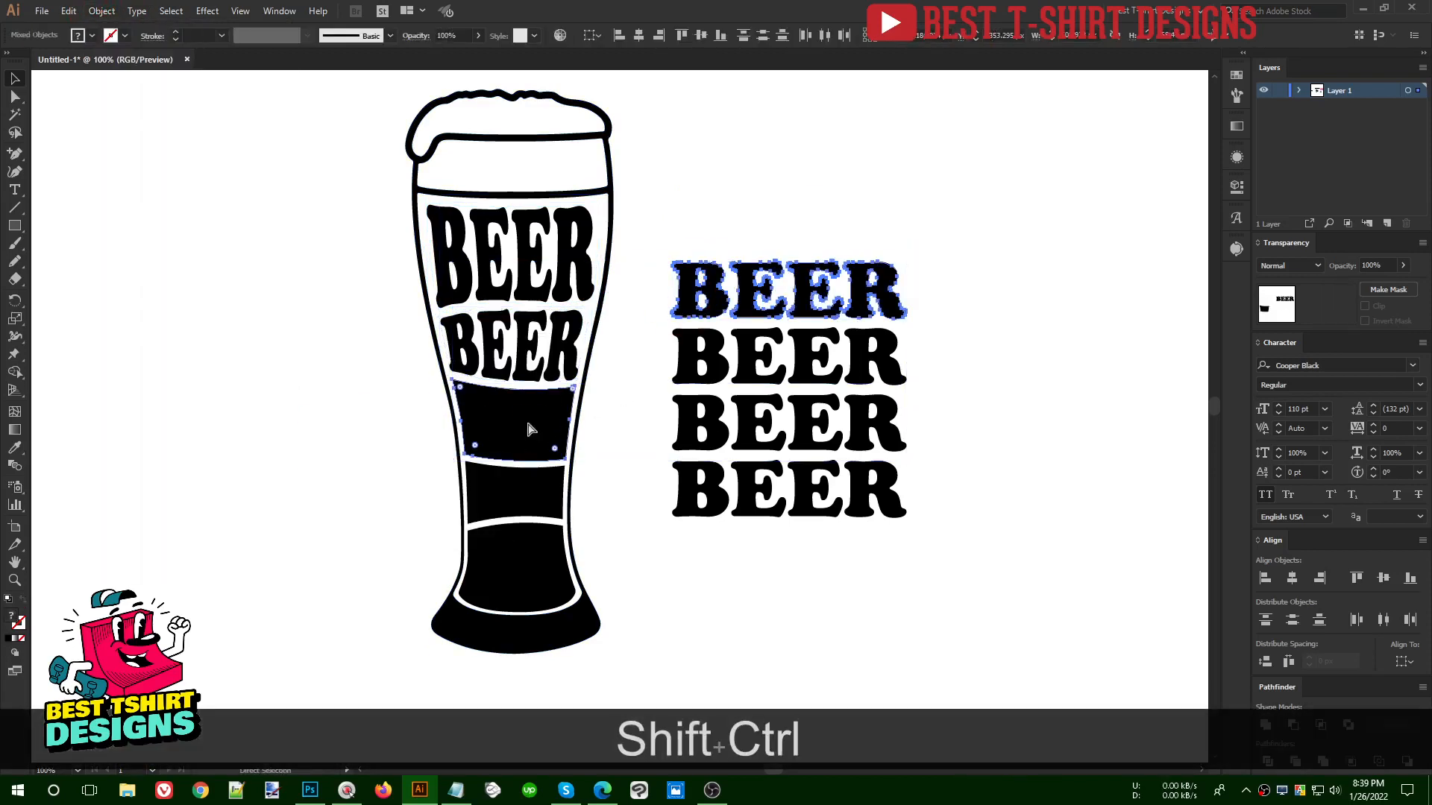
pyautogui.hotkey('shift', 'ctrl', 'alt', 'c')
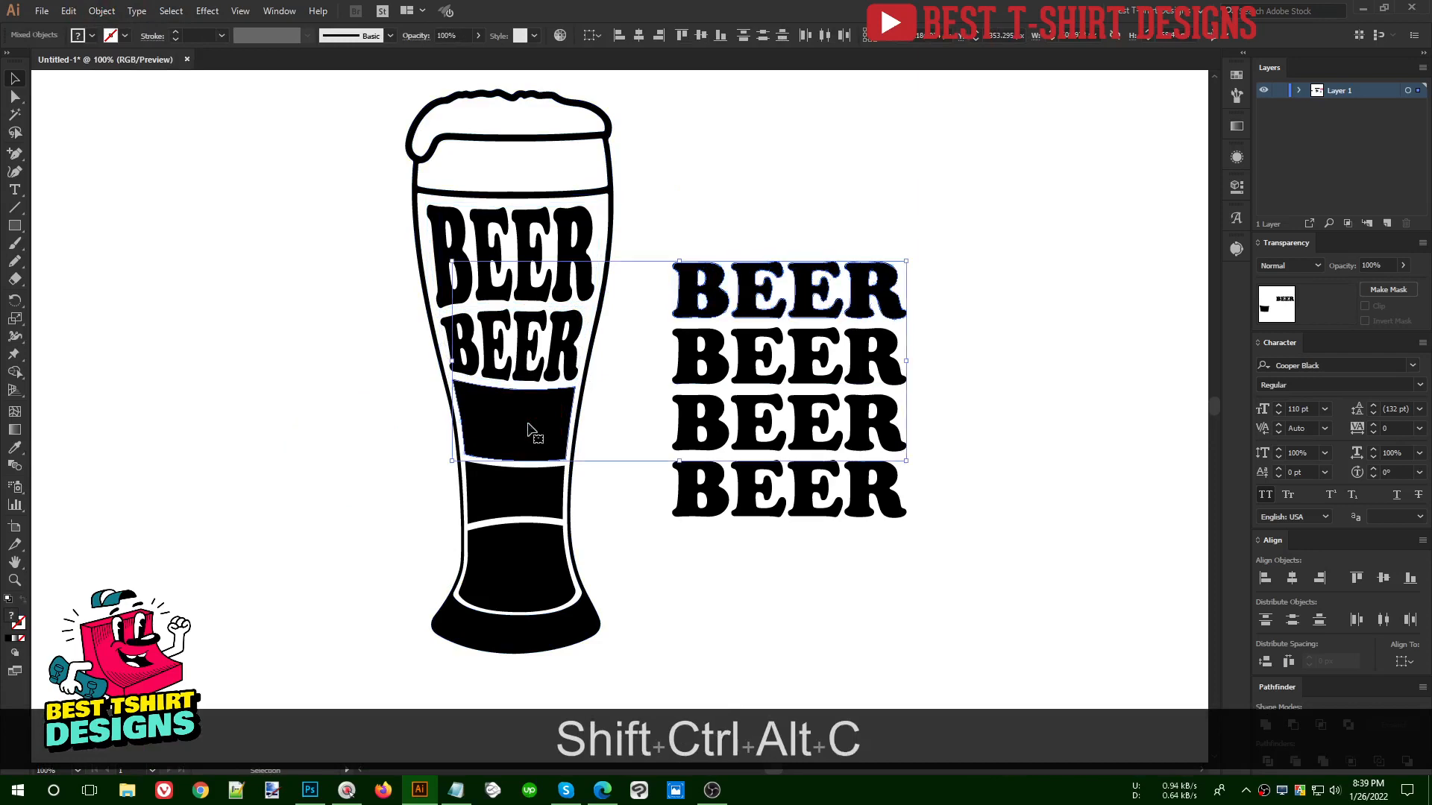
pyautogui.click(102, 13)
pyautogui.moveTo(177, 417)
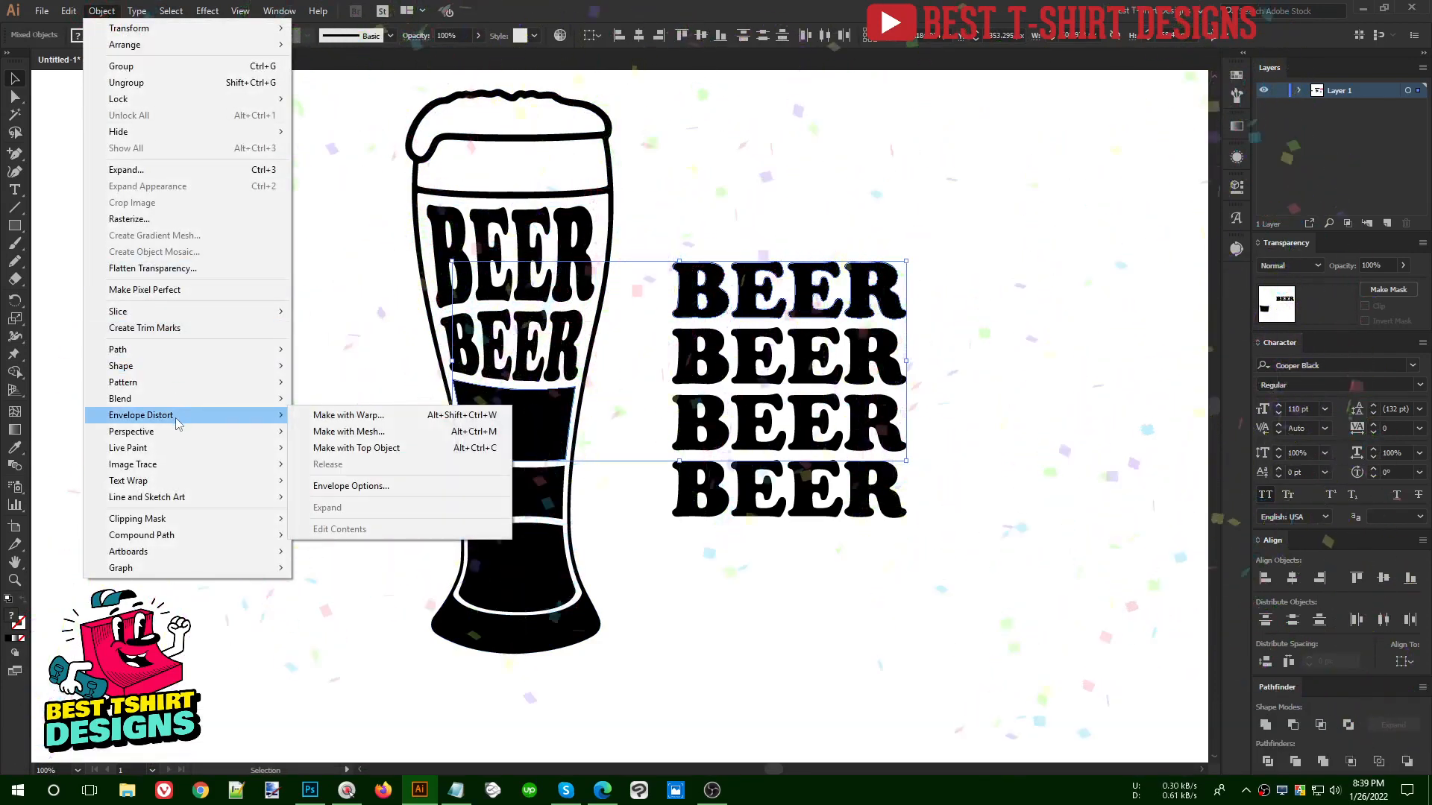
pyautogui.click(719, 3)
pyautogui.click(620, 408)
# - Try to envelope-distort the uppermost remaining BEER line into the glass's third black section
pyautogui.click(542, 438)
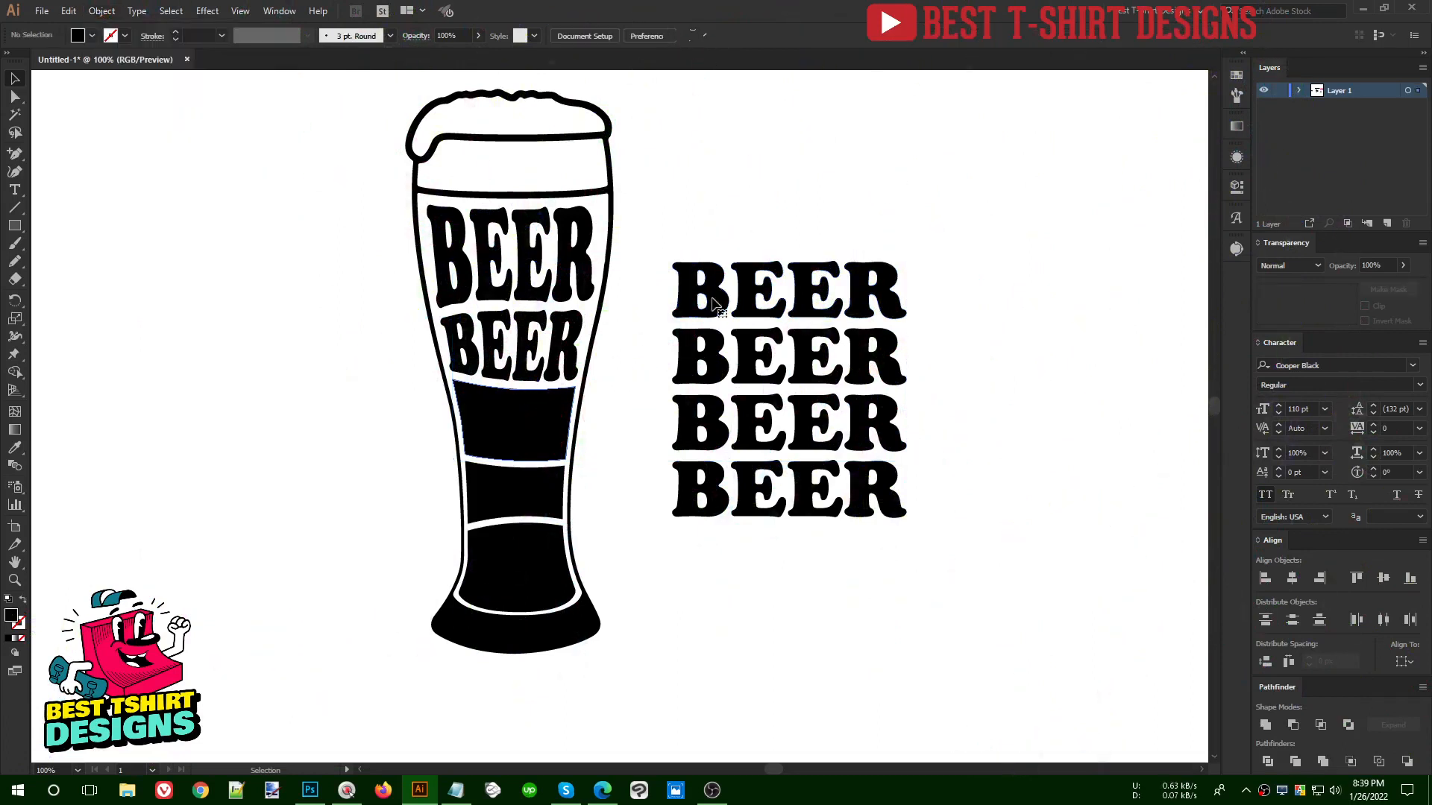
pyautogui.keyDown('shift'); pyautogui.click(714, 302); pyautogui.keyUp('shift')
pyautogui.press('alt')
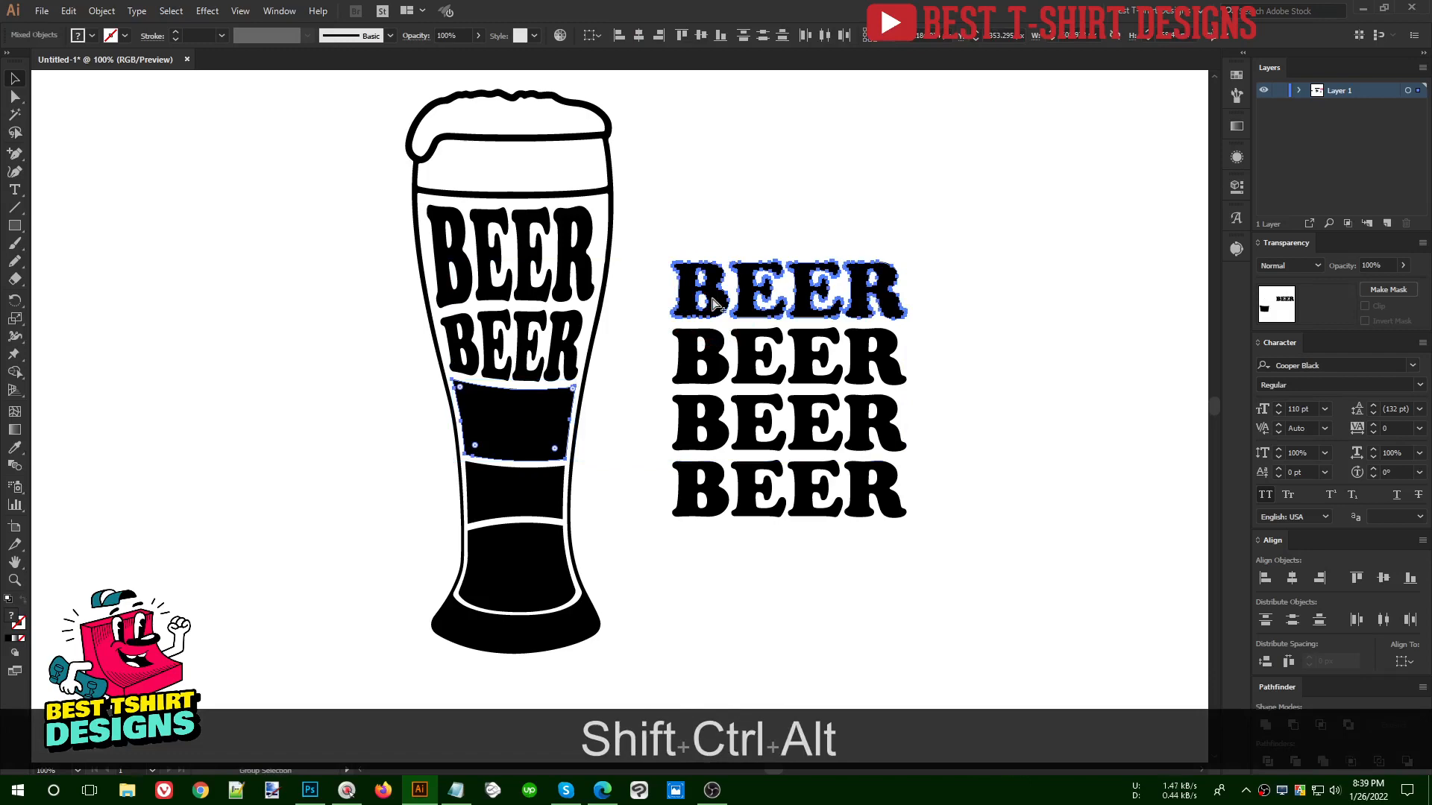
pyautogui.hotkey('ctrl', 'alt', 'shift', 'c')
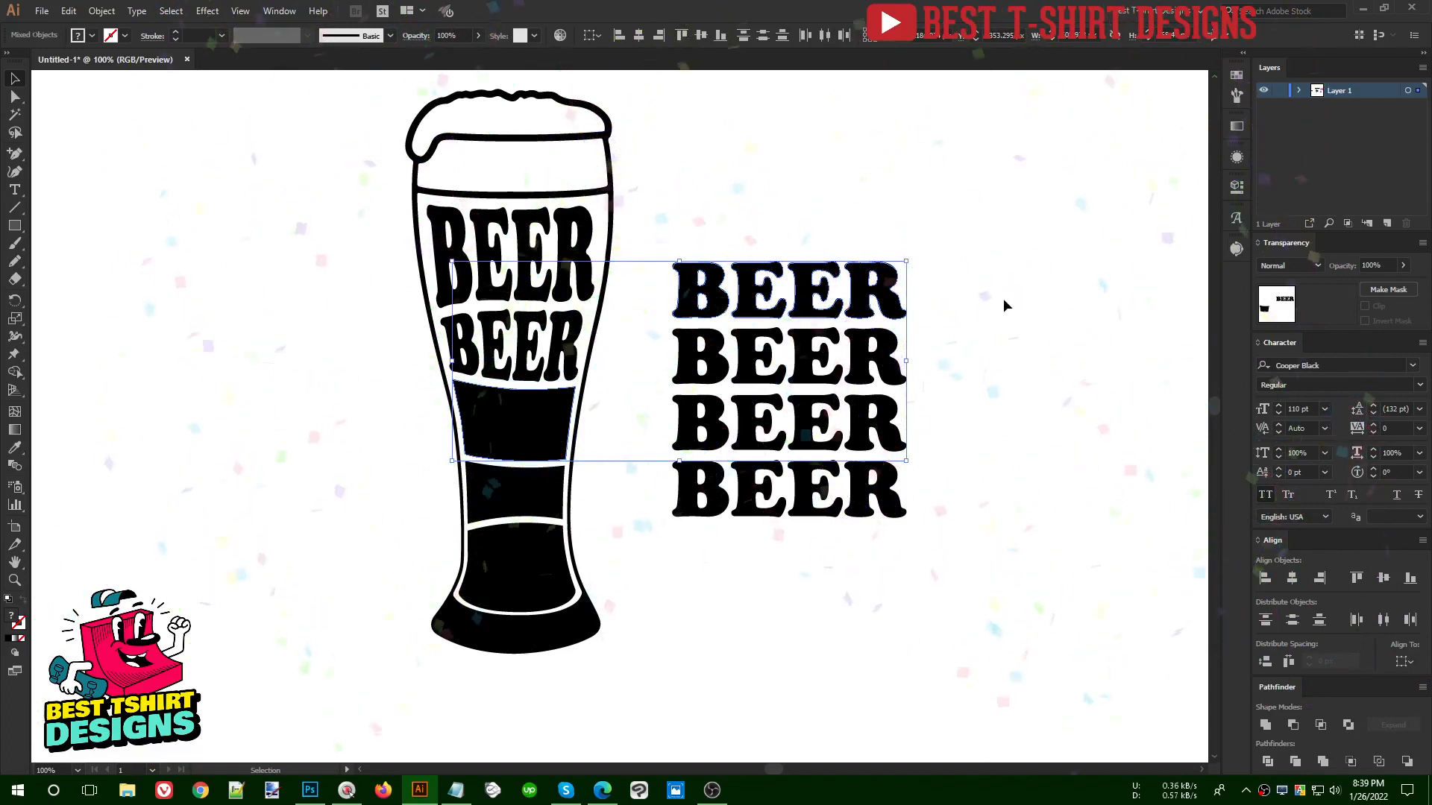
pyautogui.click(1013, 367)
pyautogui.click(734, 281)
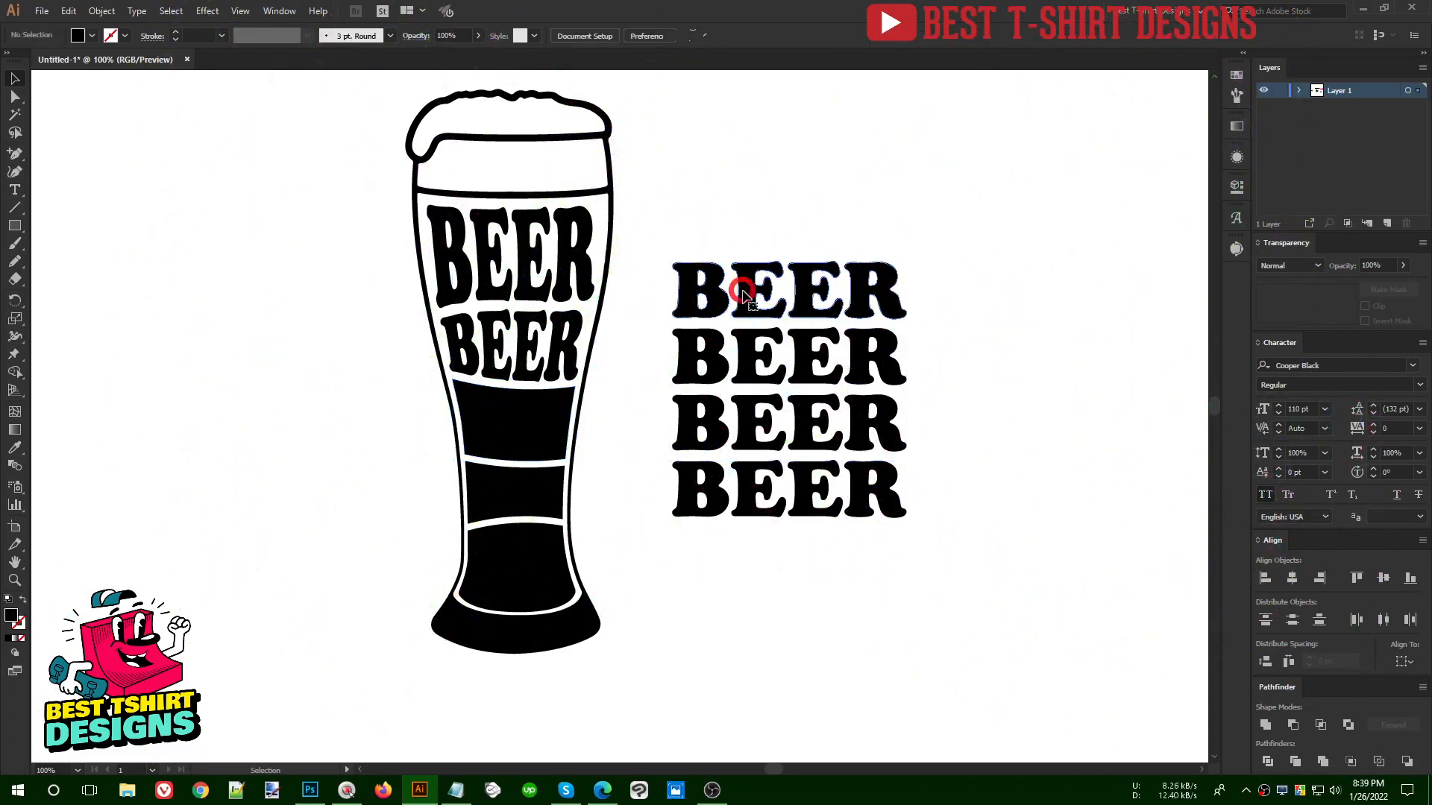
pyautogui.keyDown('shift'); pyautogui.click(553, 414); pyautogui.keyUp('shift')
pyautogui.press('ctrl')
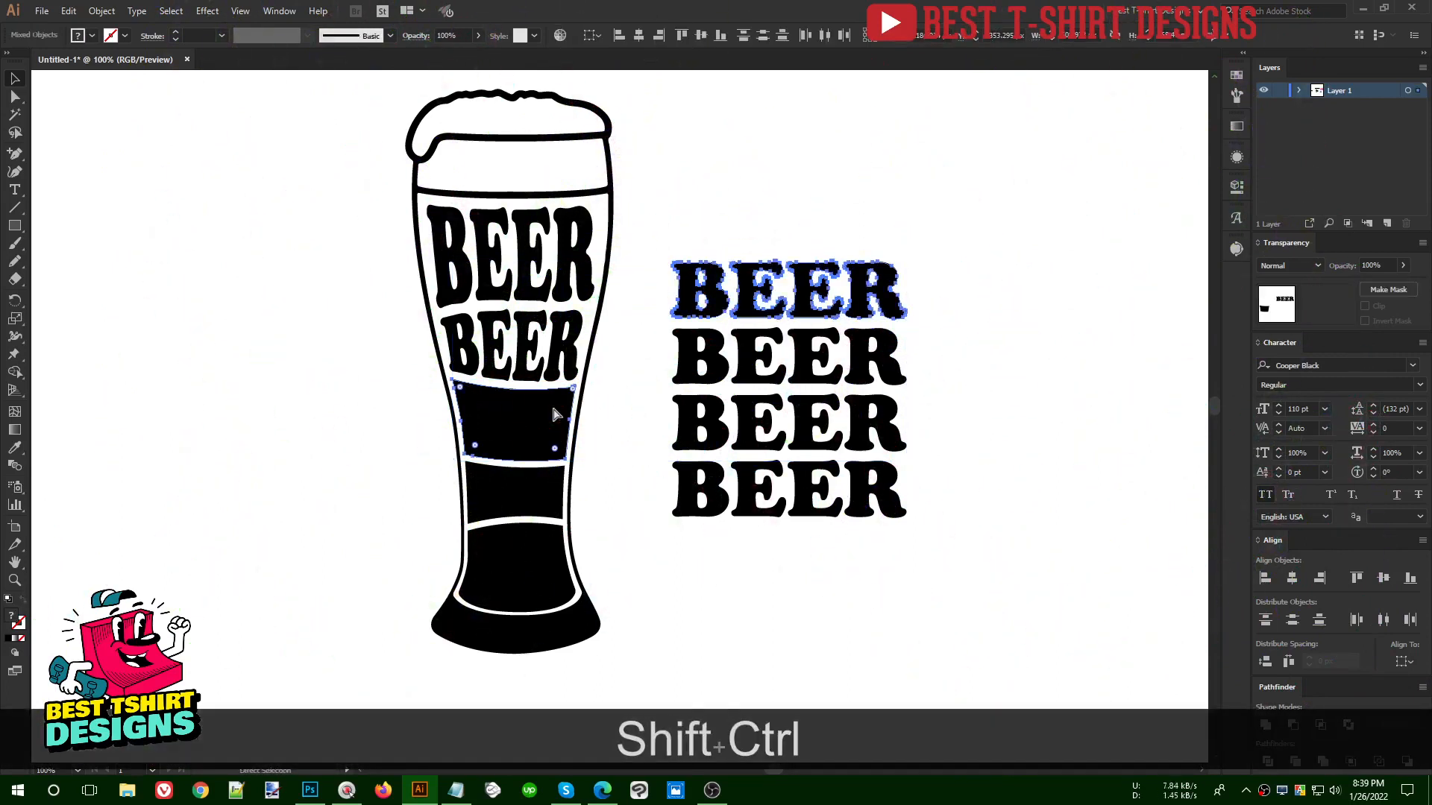
pyautogui.press('alt')
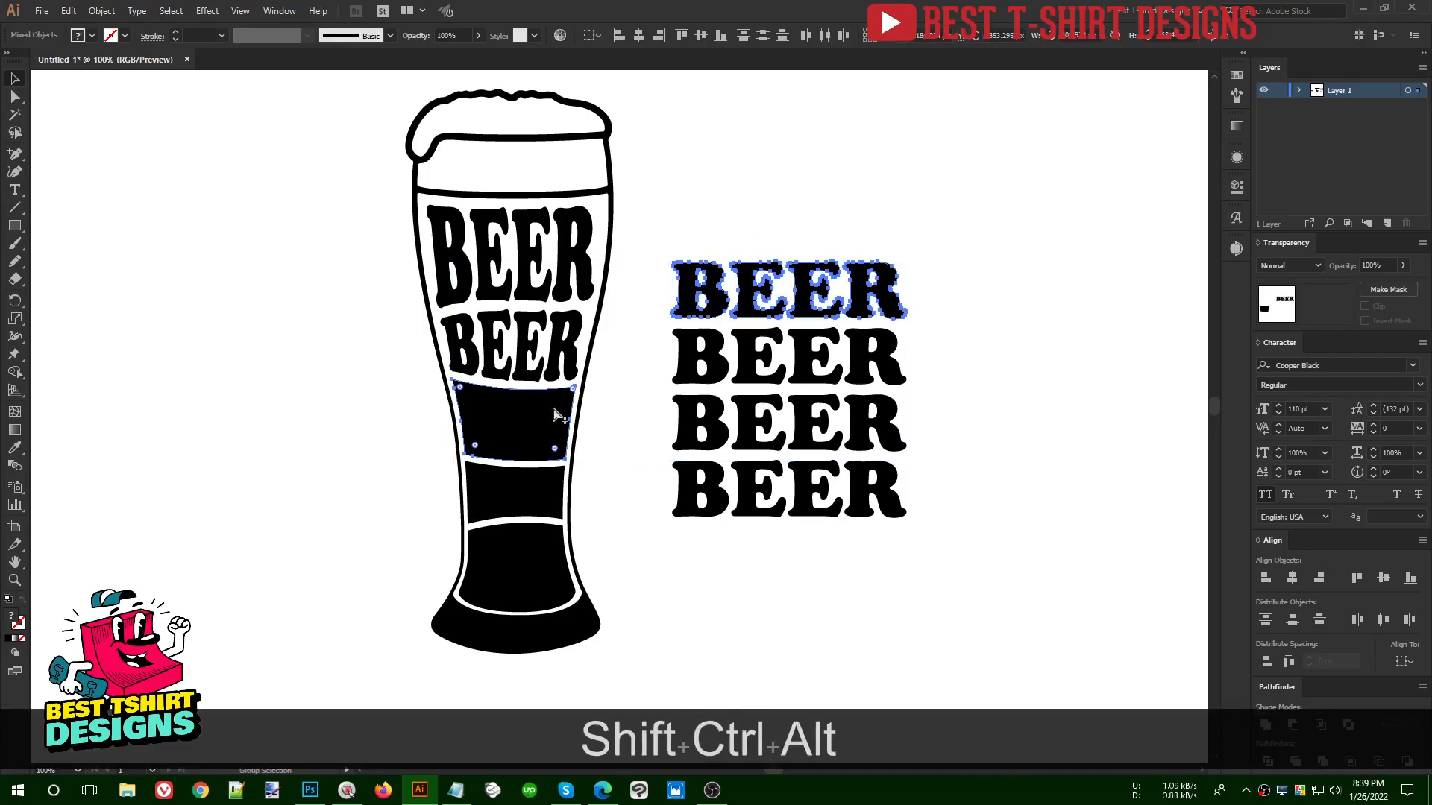
pyautogui.hotkey('shift', 'ctrl', 'alt', 'c')
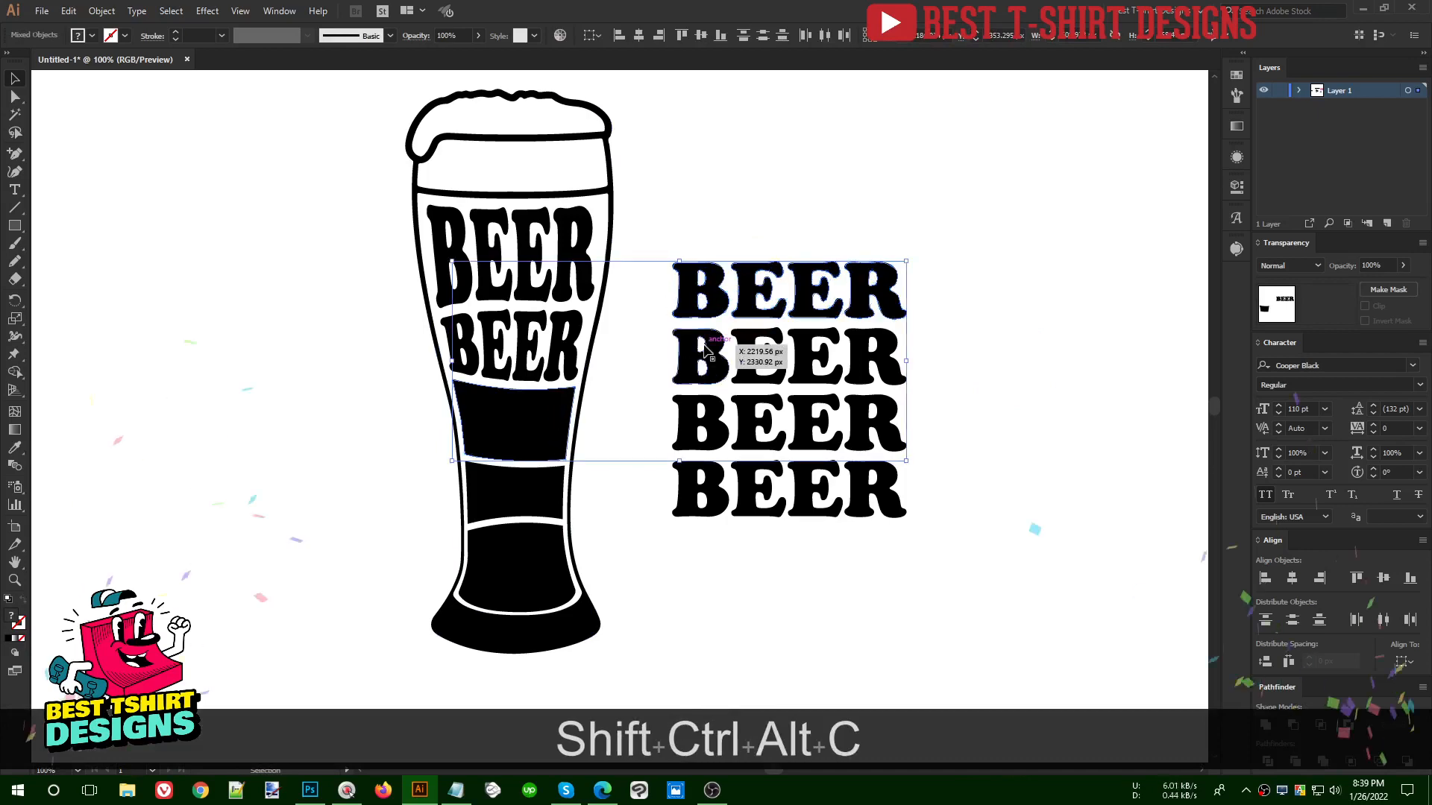
pyautogui.click(103, 11)
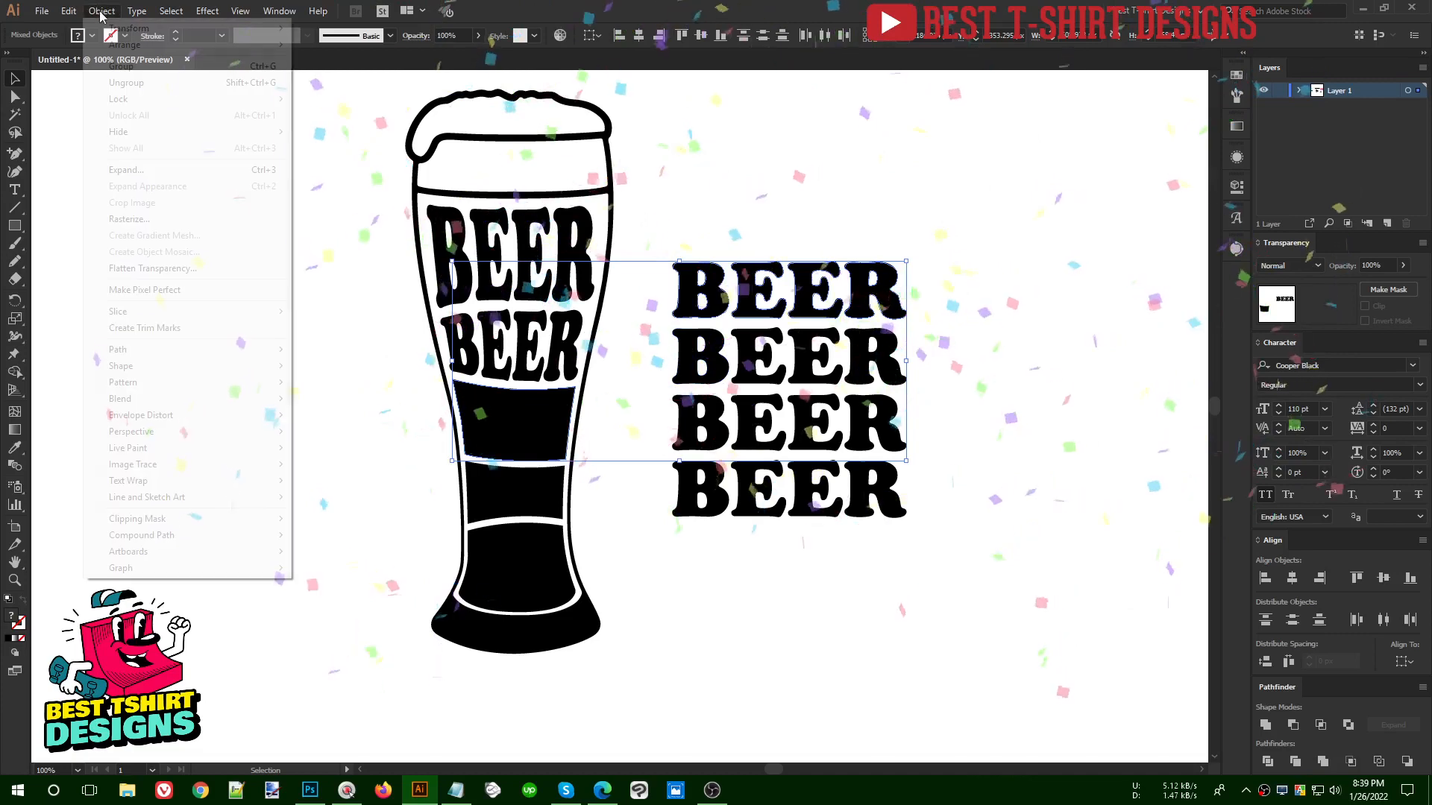
pyautogui.moveTo(175, 419)
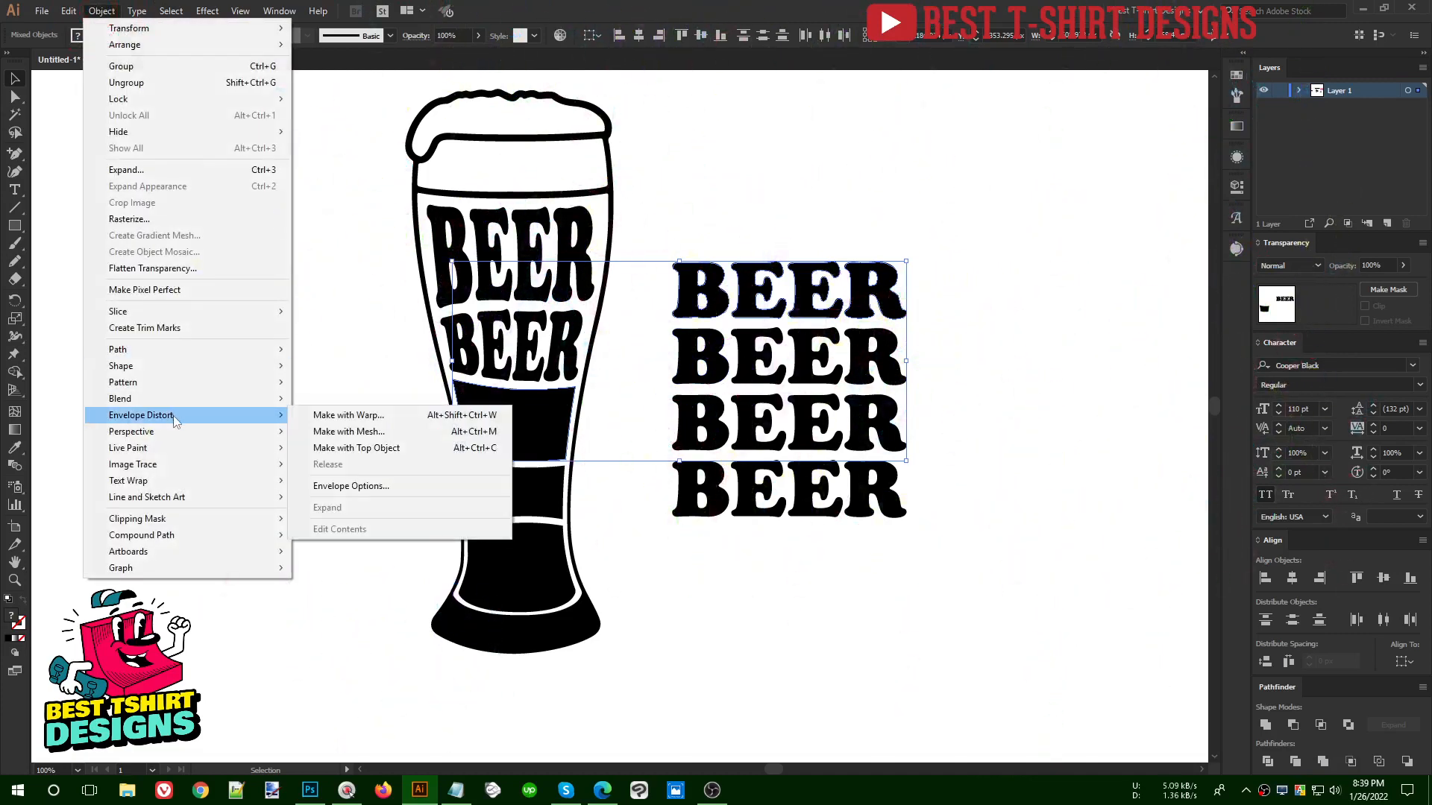
pyautogui.click(657, 587)
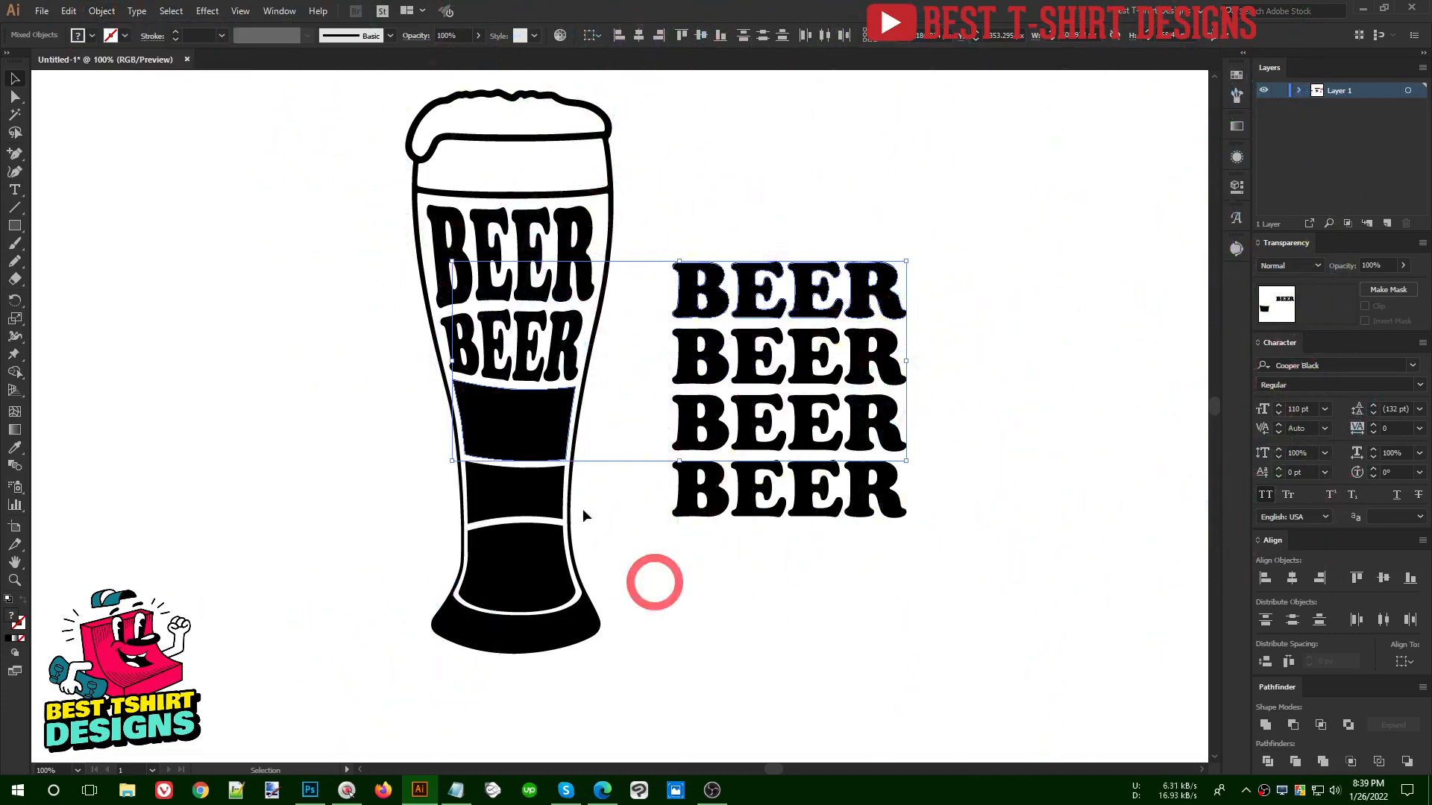
# - Fit the uppermost remaining BEER line into the glass's third black section with Make with Top Object
pyautogui.click(744, 309)
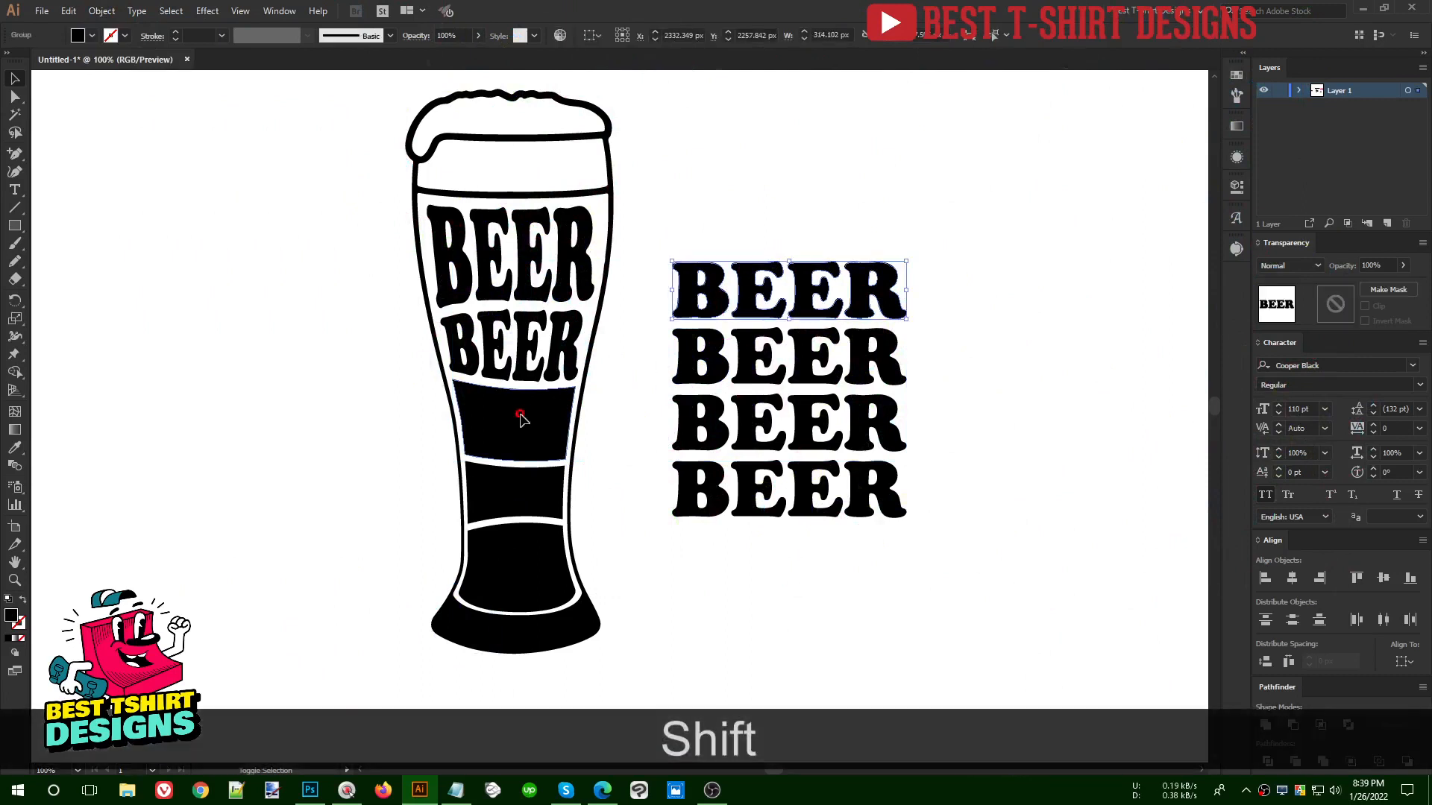
pyautogui.keyDown('shift'); pyautogui.click(520, 419); pyautogui.keyUp('shift')
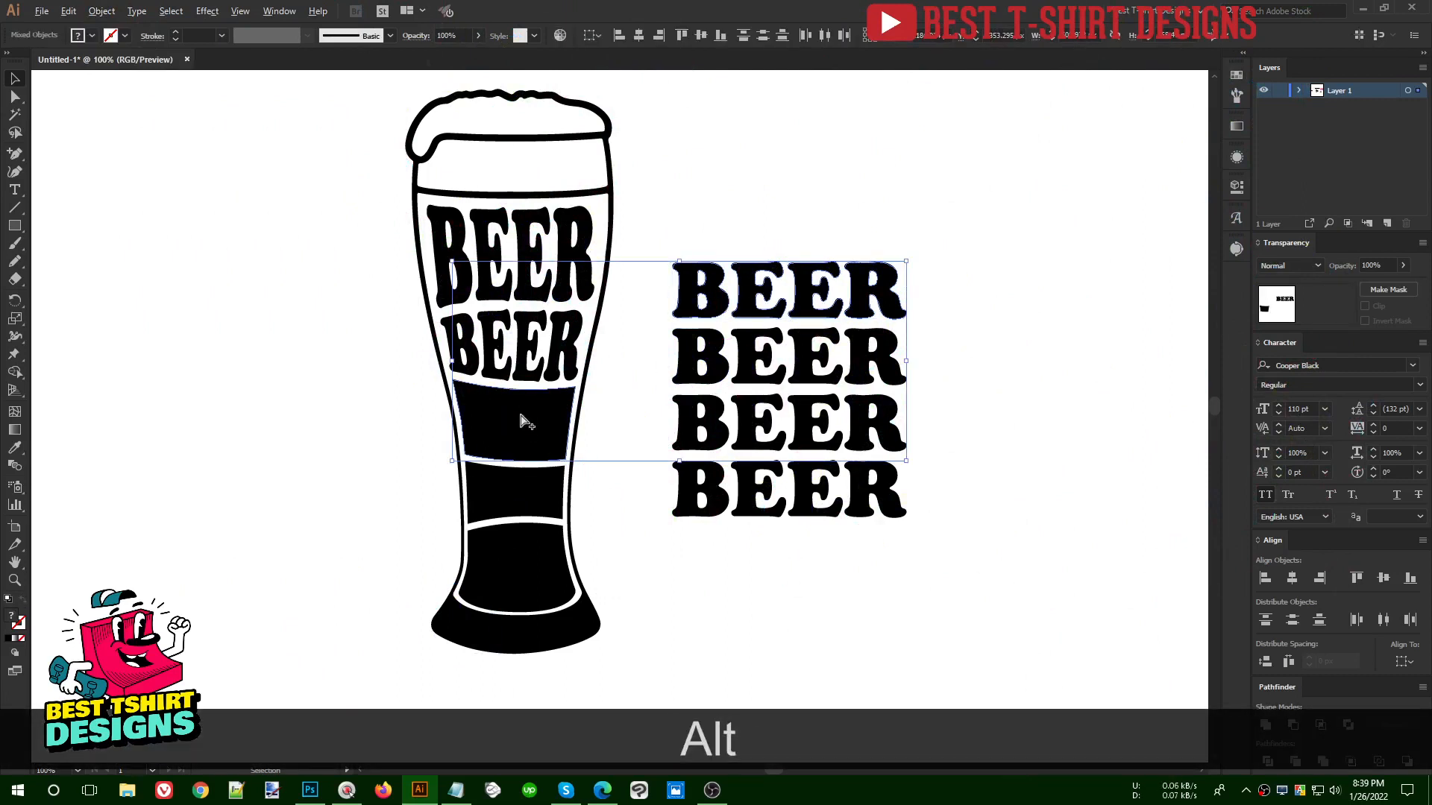
pyautogui.hotkey('ctrl', 'alt', 'c')
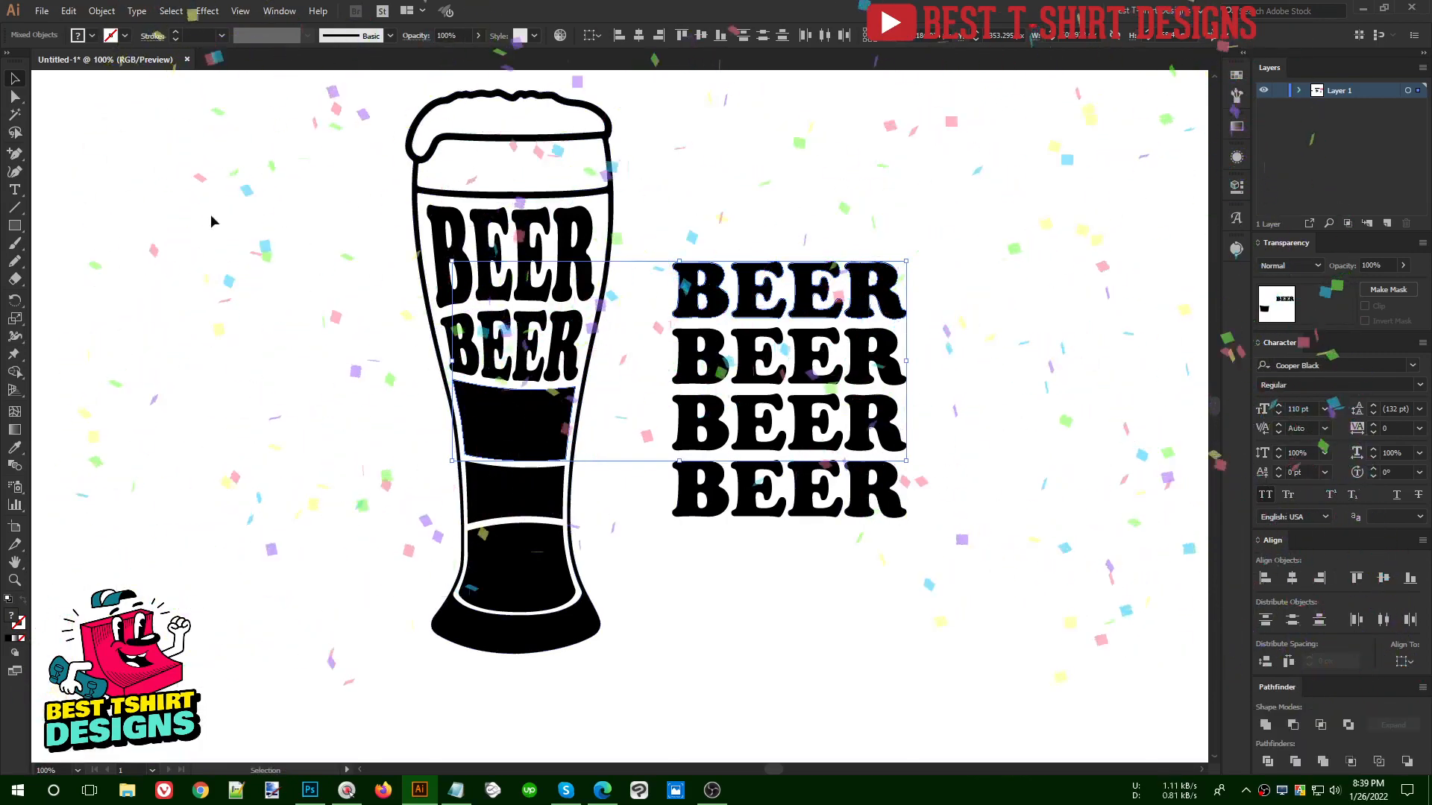
pyautogui.click(105, 10)
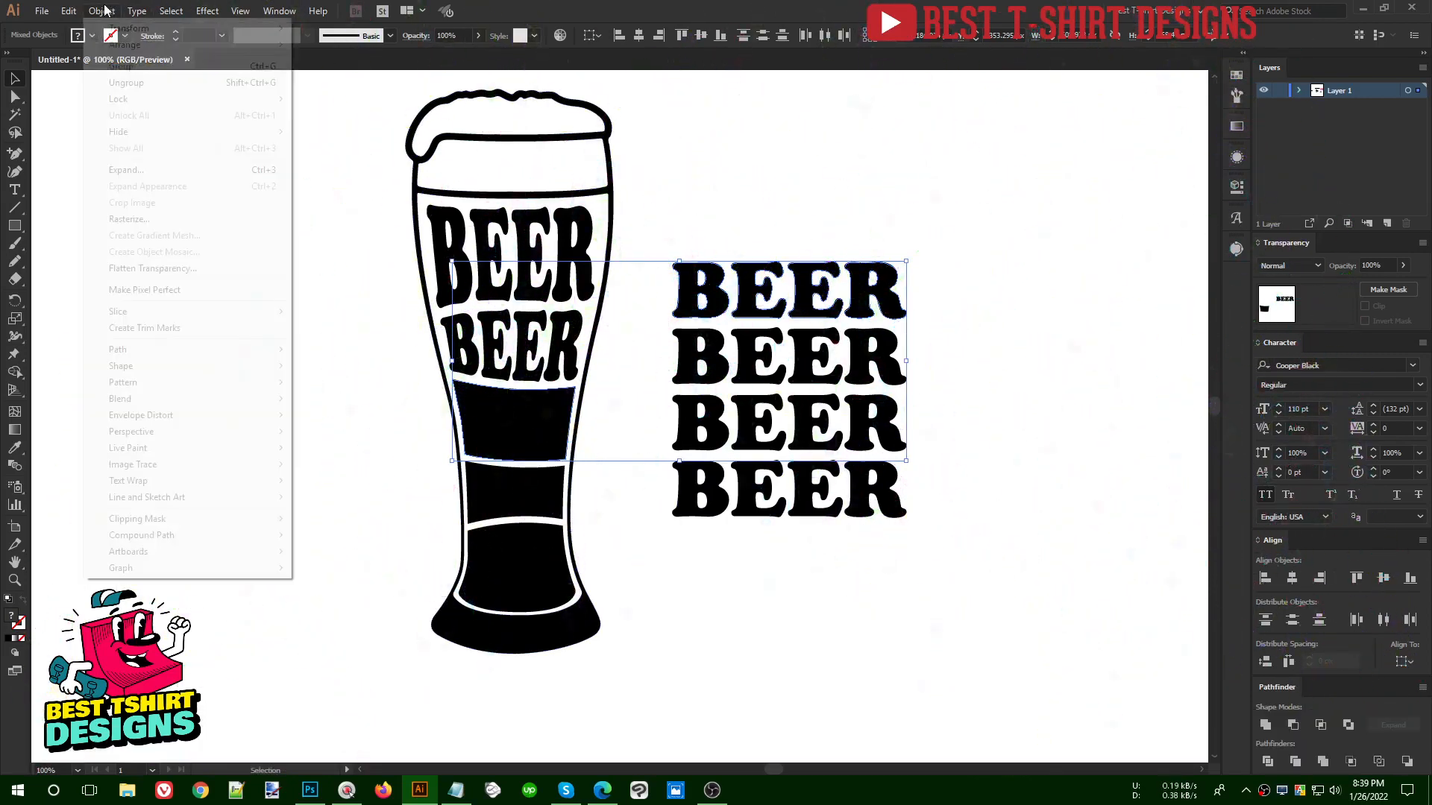
pyautogui.moveTo(191, 415)
pyautogui.click(342, 448)
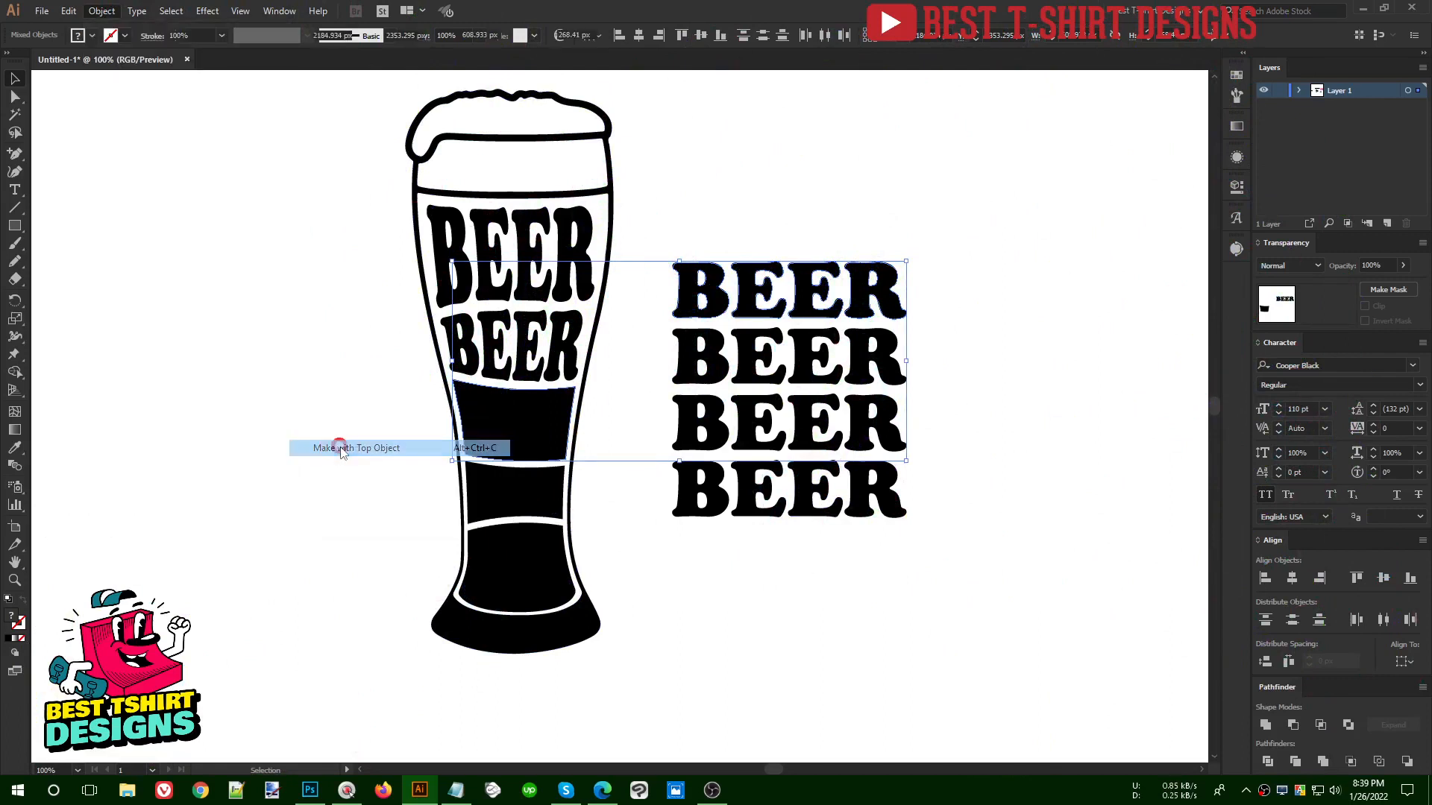
# - Envelope-distort the middle one of the three remaining BEER lines into the glass's fourth black section with Make with Top Object
pyautogui.click(715, 412)
pyautogui.keyDown('shift'); pyautogui.click(522, 492); pyautogui.keyUp('shift')
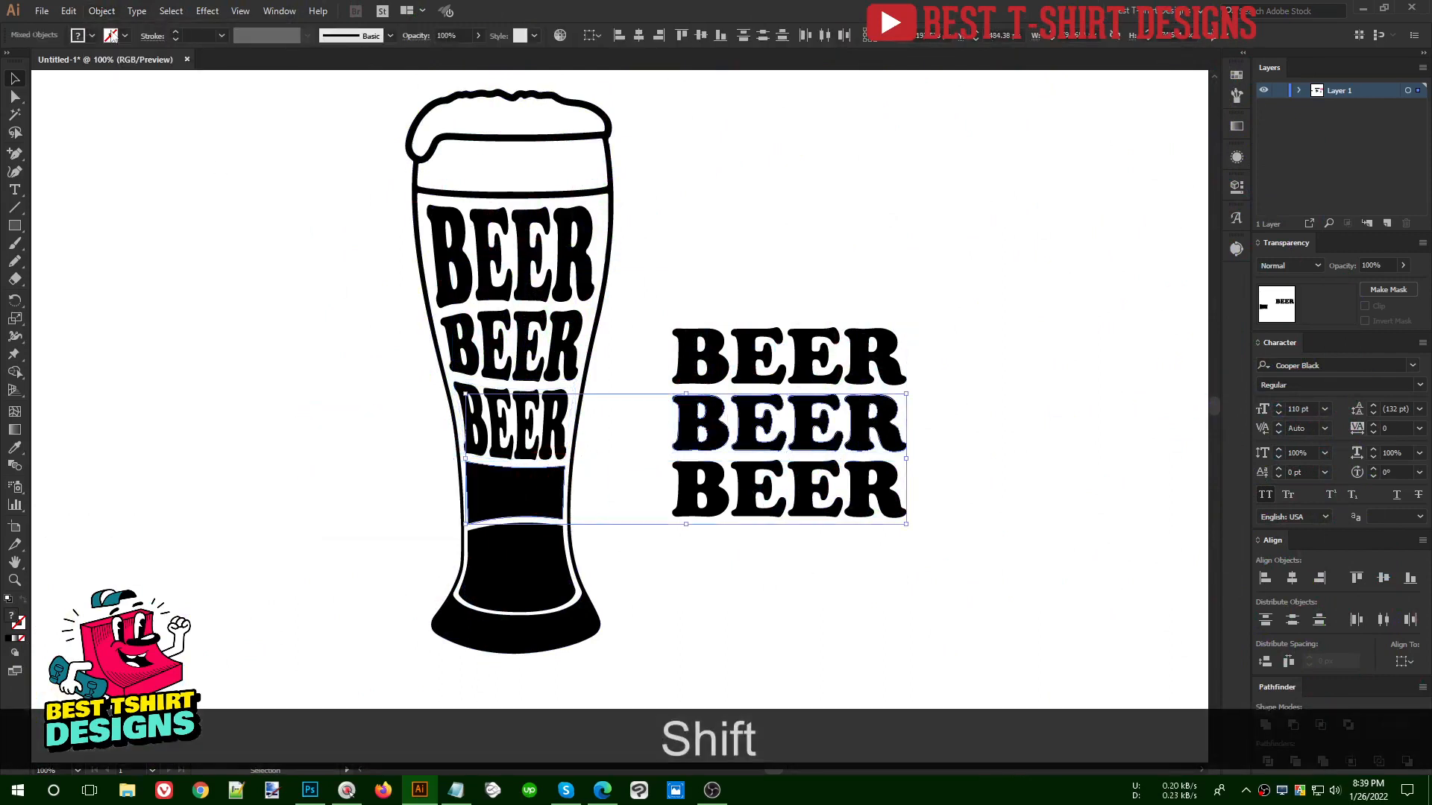
pyautogui.click(92, 12)
pyautogui.moveTo(189, 417)
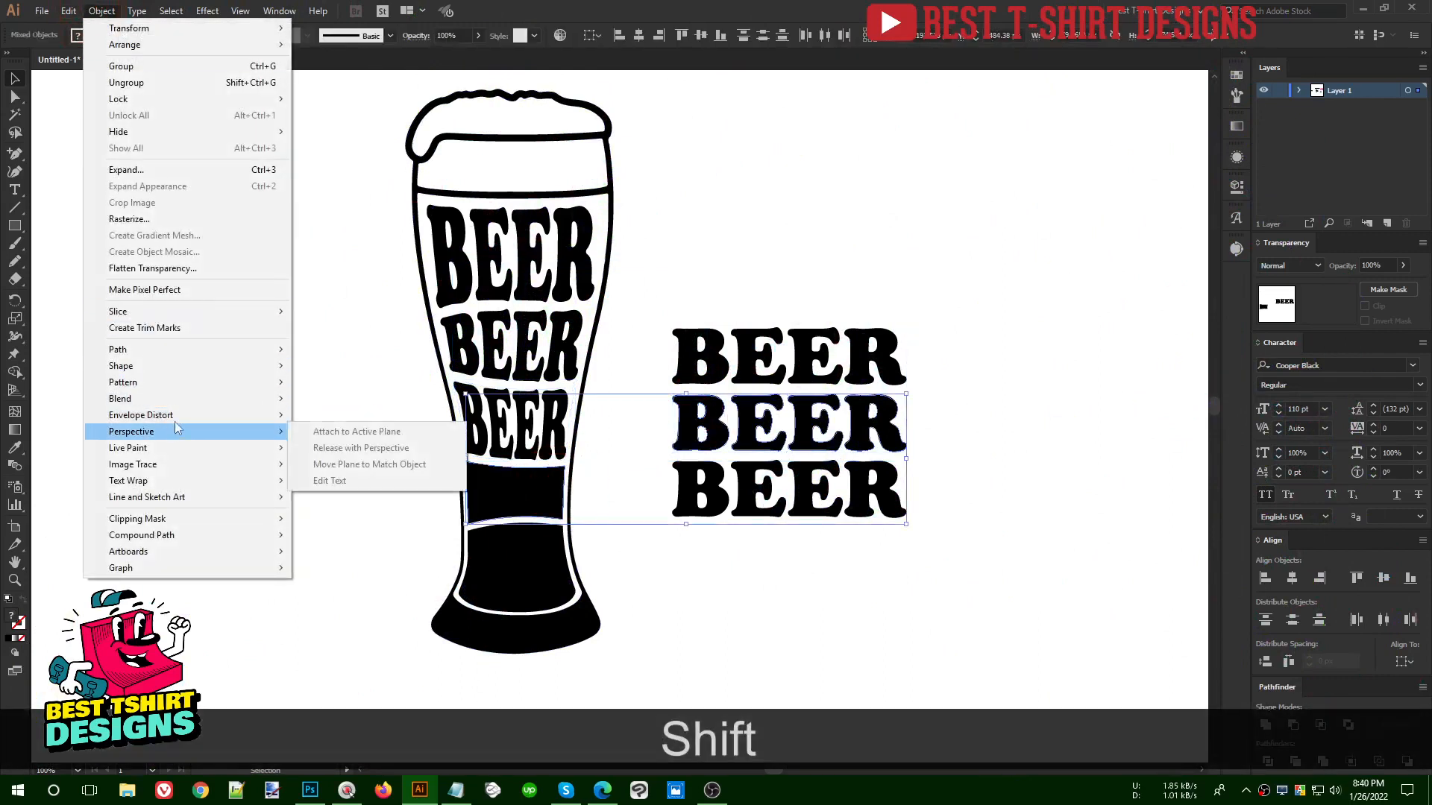
pyautogui.click(365, 448)
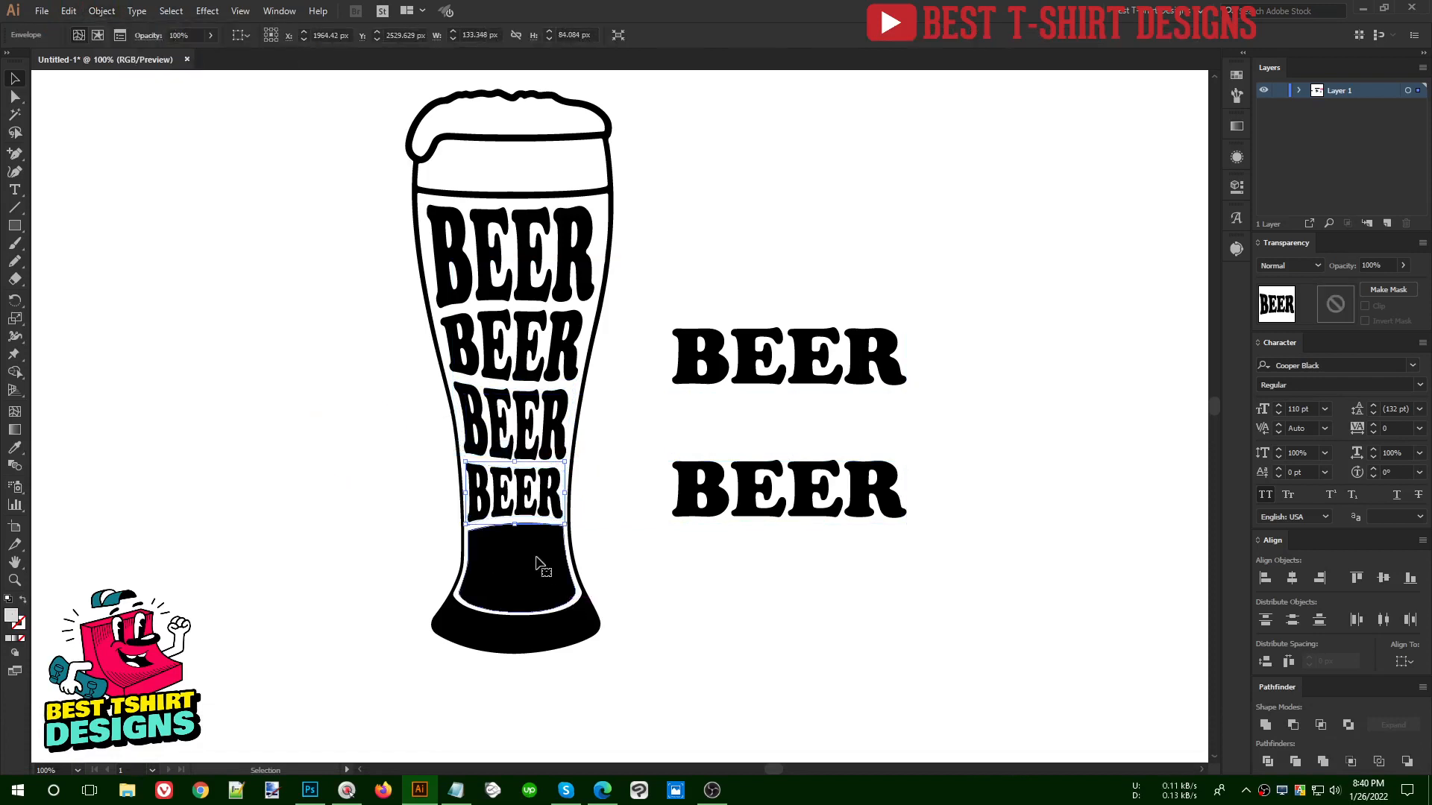
# - Fit the lower of the two remaining BEER lines into the glass's fifth section, just above the base, with Make with Top Object
pyautogui.click(537, 563)
pyautogui.keyDown('shift'); pyautogui.click(746, 488); pyautogui.keyUp('shift')
pyautogui.click(102, 10)
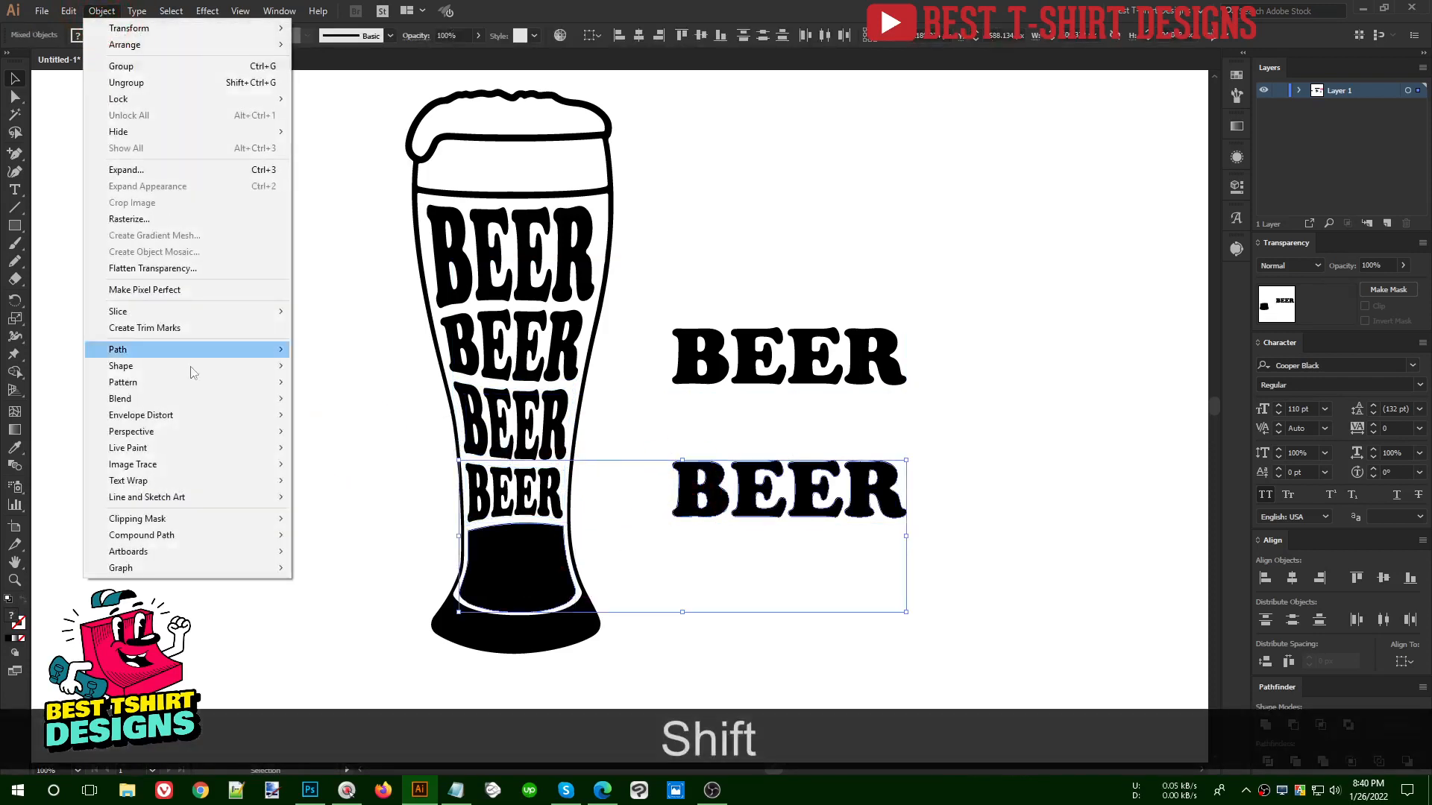
pyautogui.moveTo(192, 415)
pyautogui.click(364, 448)
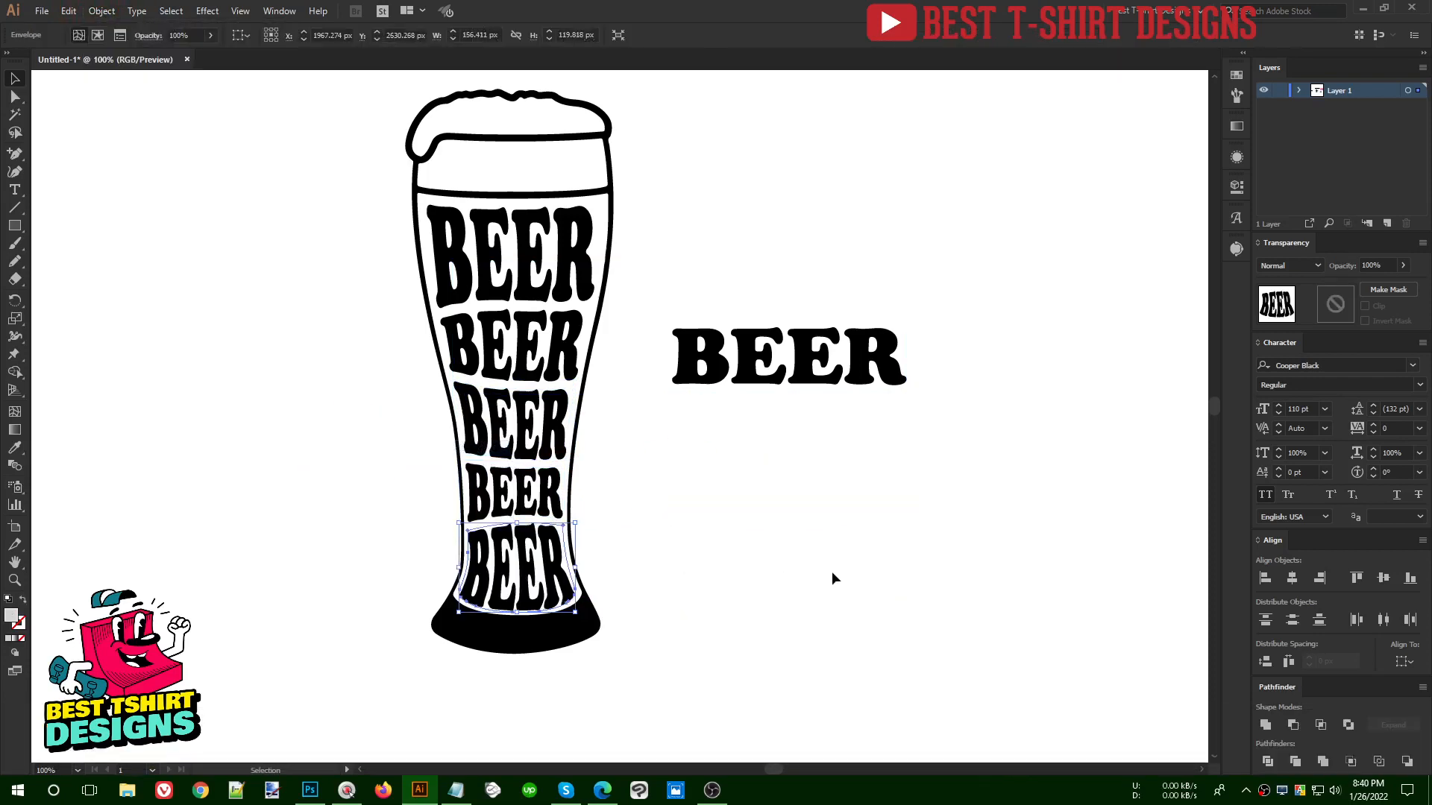
pyautogui.click(745, 554)
# - Stack the magenta ENVELOPE sample directly above the red one and place both below the right end of the ENVELOPE DISTORT title
pyautogui.keyDown('alt'); pyautogui.scroll(-2, 496, 498); pyautogui.keyUp('alt')
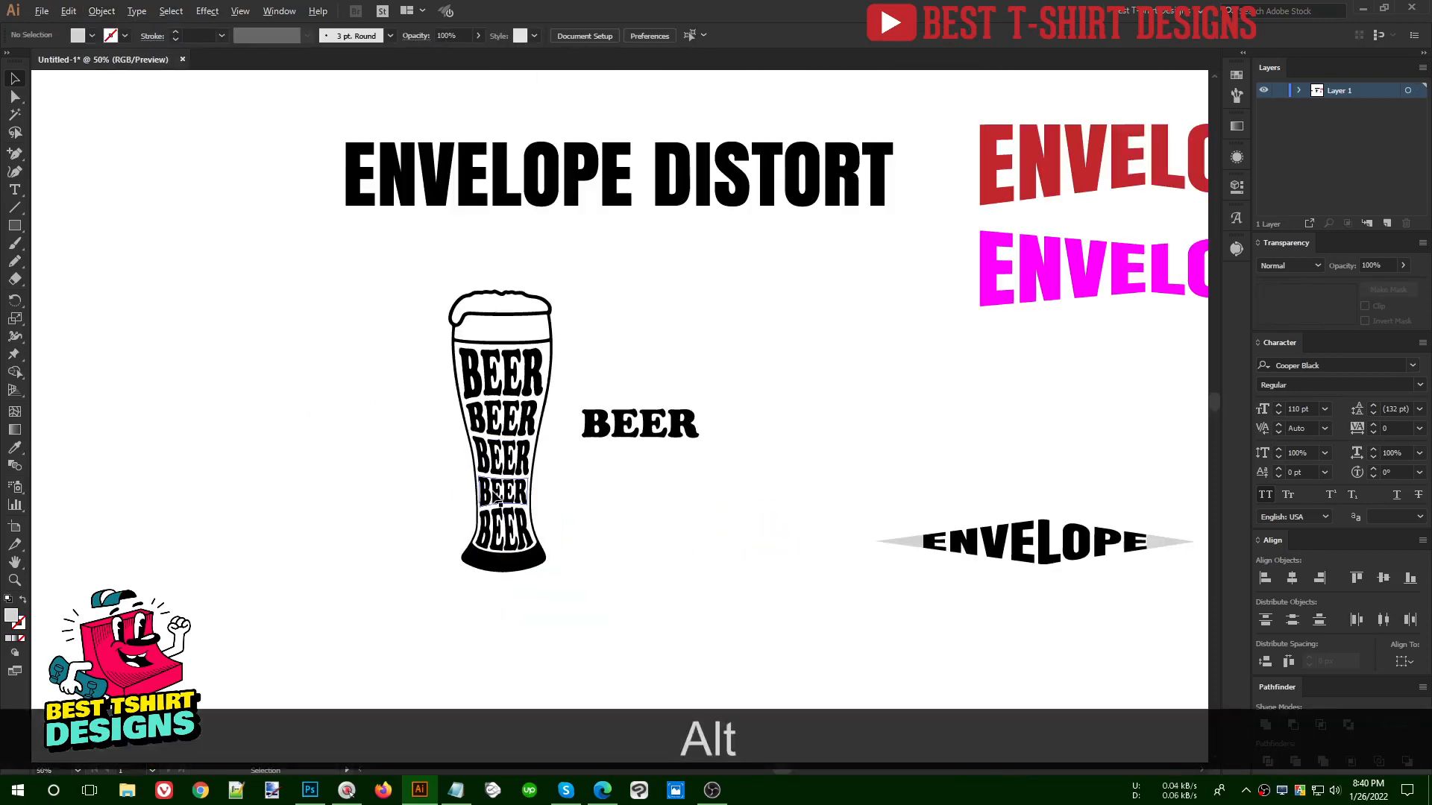
pyautogui.moveTo(1089, 290); pyautogui.dragTo(735, 327)
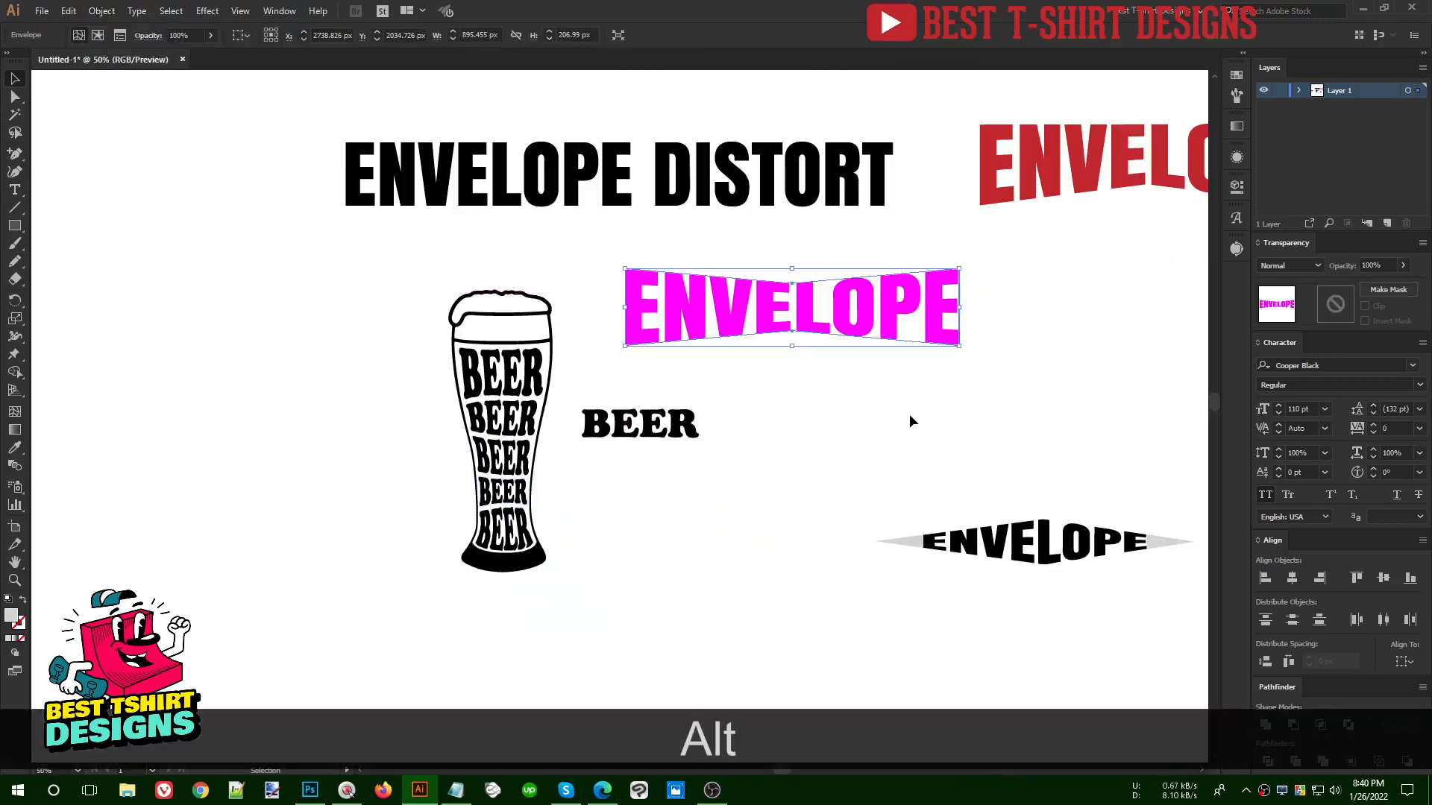
pyautogui.moveTo(1062, 195); pyautogui.dragTo(709, 410)
pyautogui.keyDown('shift'); pyautogui.click(930, 308); pyautogui.keyUp('shift')
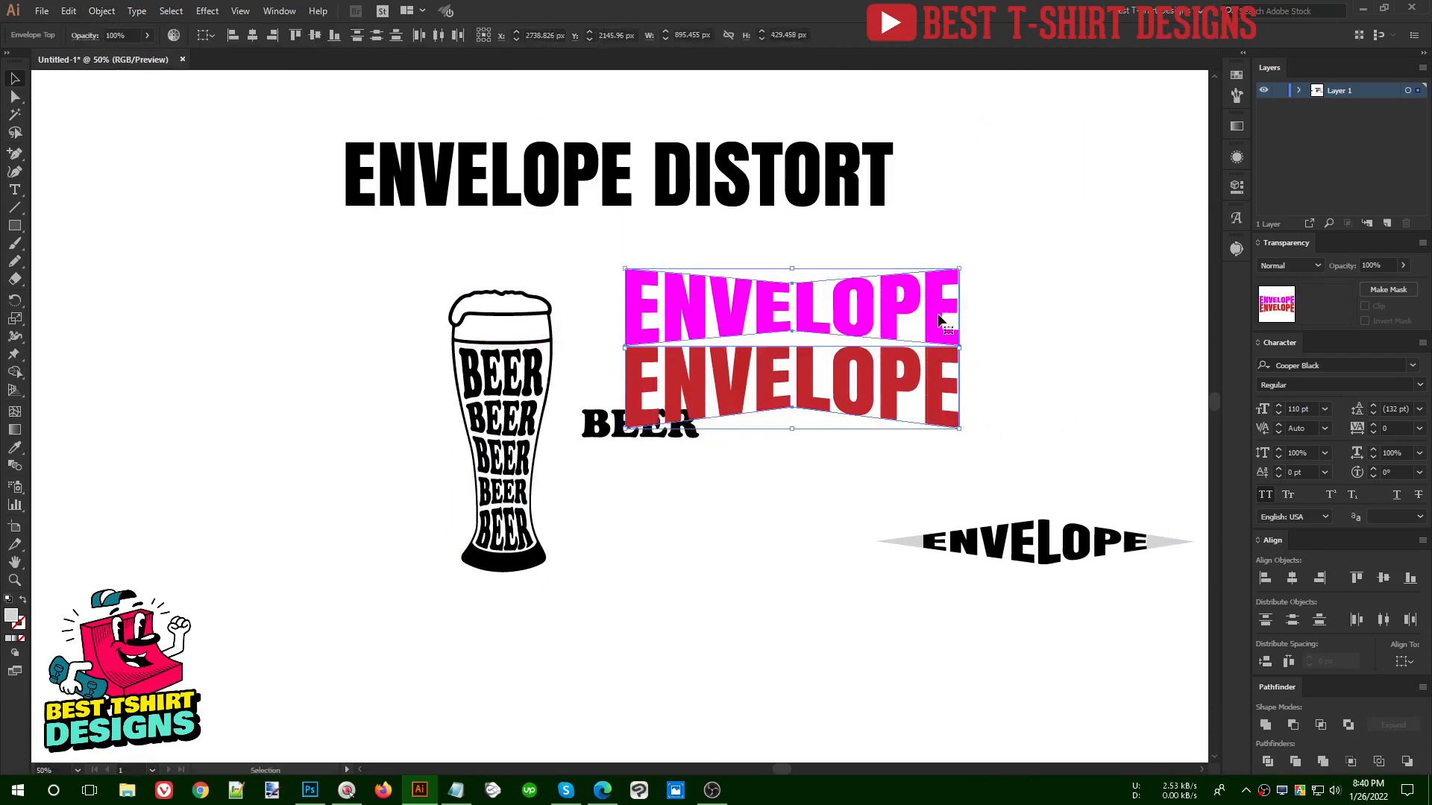
pyautogui.moveTo(931, 308); pyautogui.dragTo(1099, 246)
pyautogui.click(428, 484)
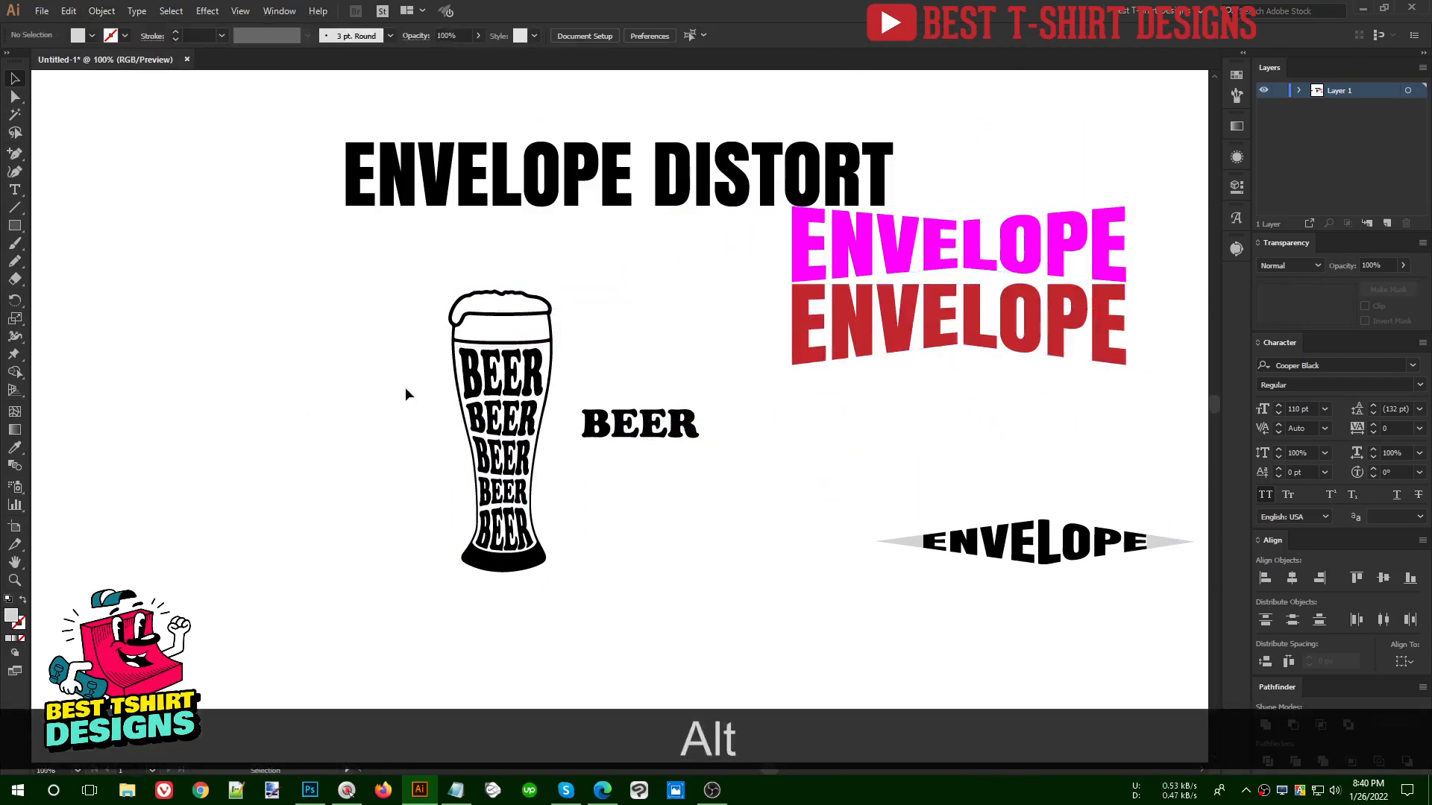
# - Move the finished beer glass with its lettering up beyond the title's right end, and bring the bear silhouette closer to the leftover BEER text
pyautogui.keyDown('alt'); pyautogui.scroll(2, 405, 387); pyautogui.keyUp('alt')
pyautogui.keyDown('alt'); pyautogui.scroll(-1, 392, 230); pyautogui.keyUp('alt')
pyautogui.keyDown('alt'); pyautogui.scroll(-2, 646, 471); pyautogui.keyUp('alt')
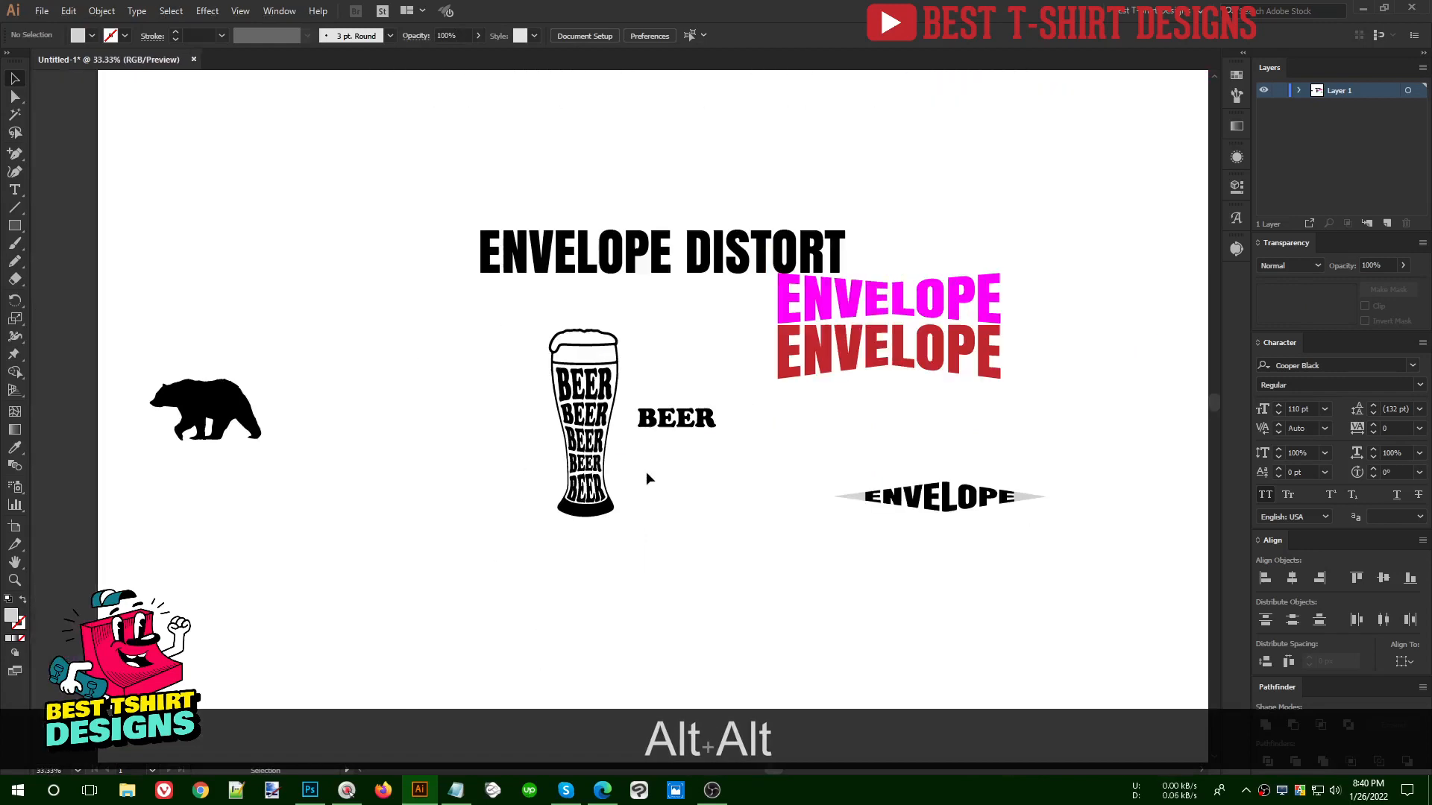
pyautogui.moveTo(476, 314); pyautogui.dragTo(610, 564)
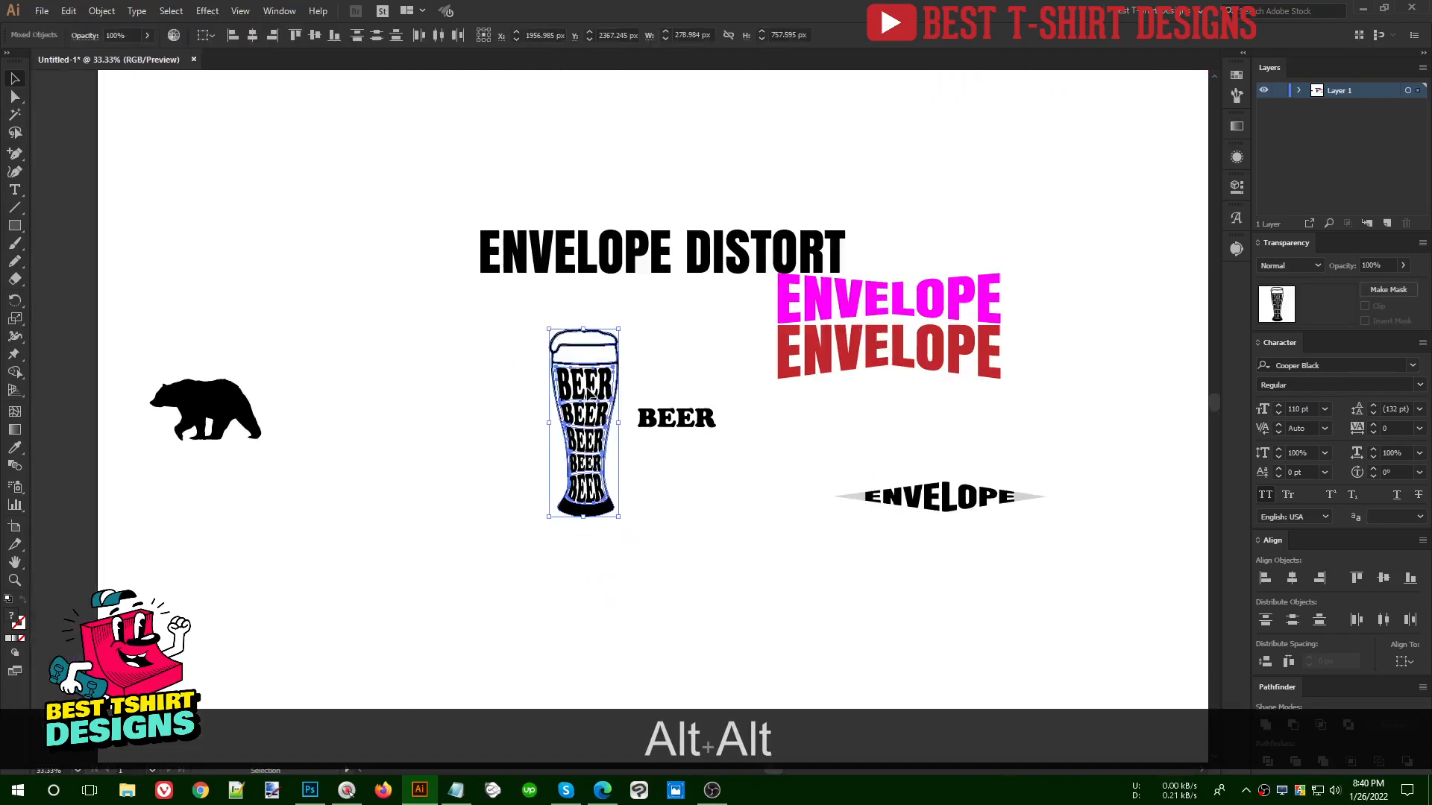
pyautogui.moveTo(594, 375); pyautogui.dragTo(1086, 153)
pyautogui.moveTo(232, 407); pyautogui.dragTo(468, 411)
pyautogui.keyDown('alt'); pyautogui.scroll(2, 340, 408); pyautogui.keyUp('alt')
pyautogui.click(837, 462)
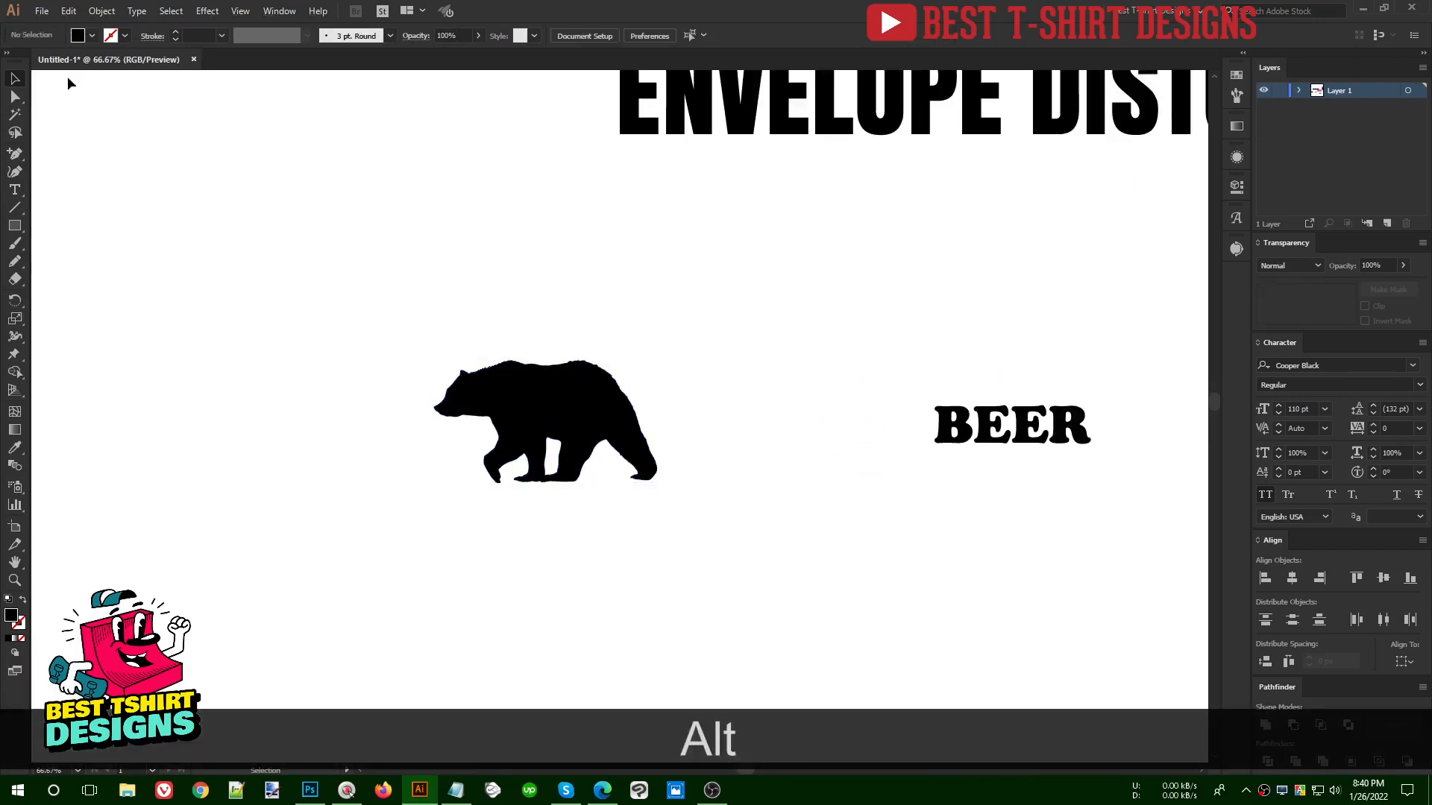
pyautogui.click(103, 11)
pyautogui.moveTo(224, 415)
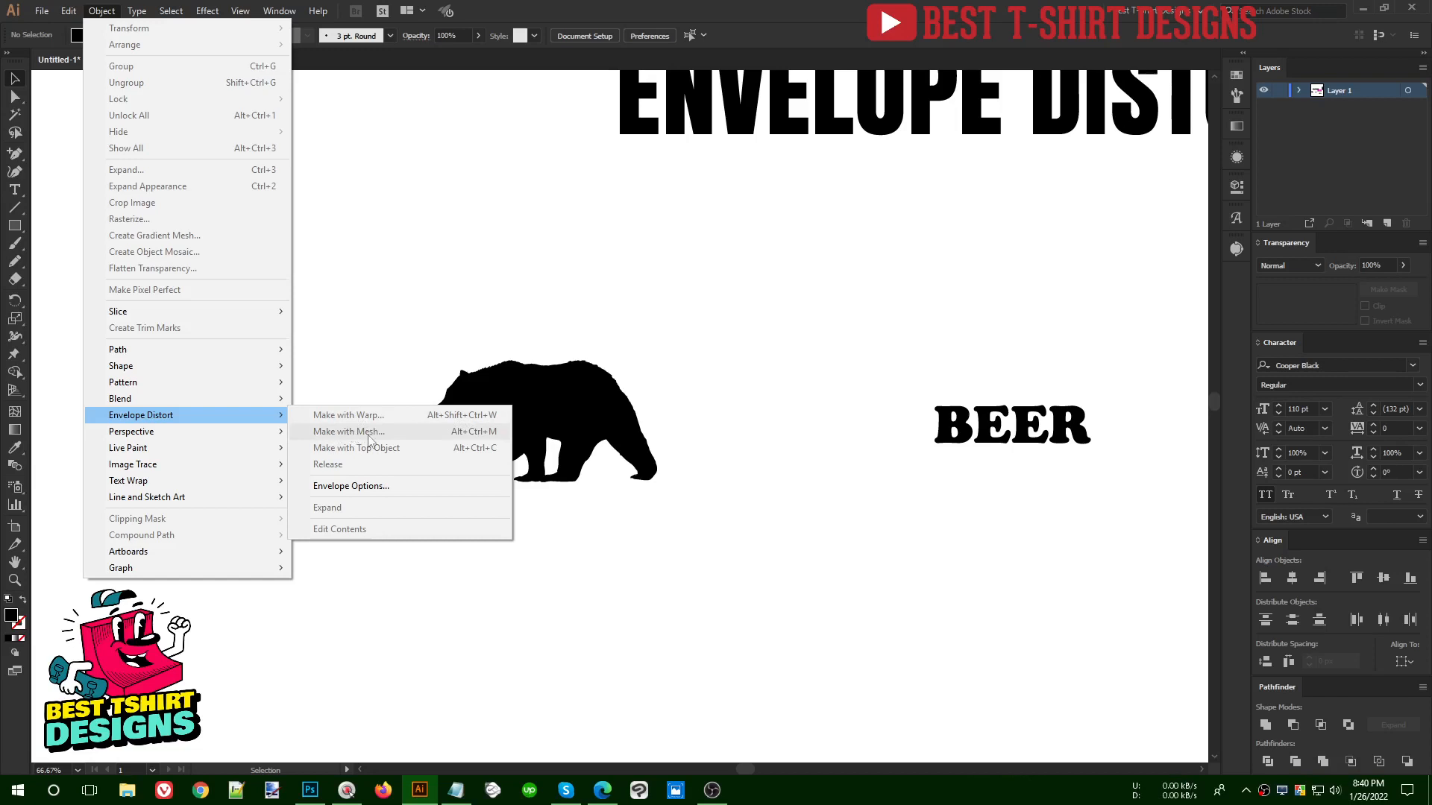
pyautogui.click(664, 527)
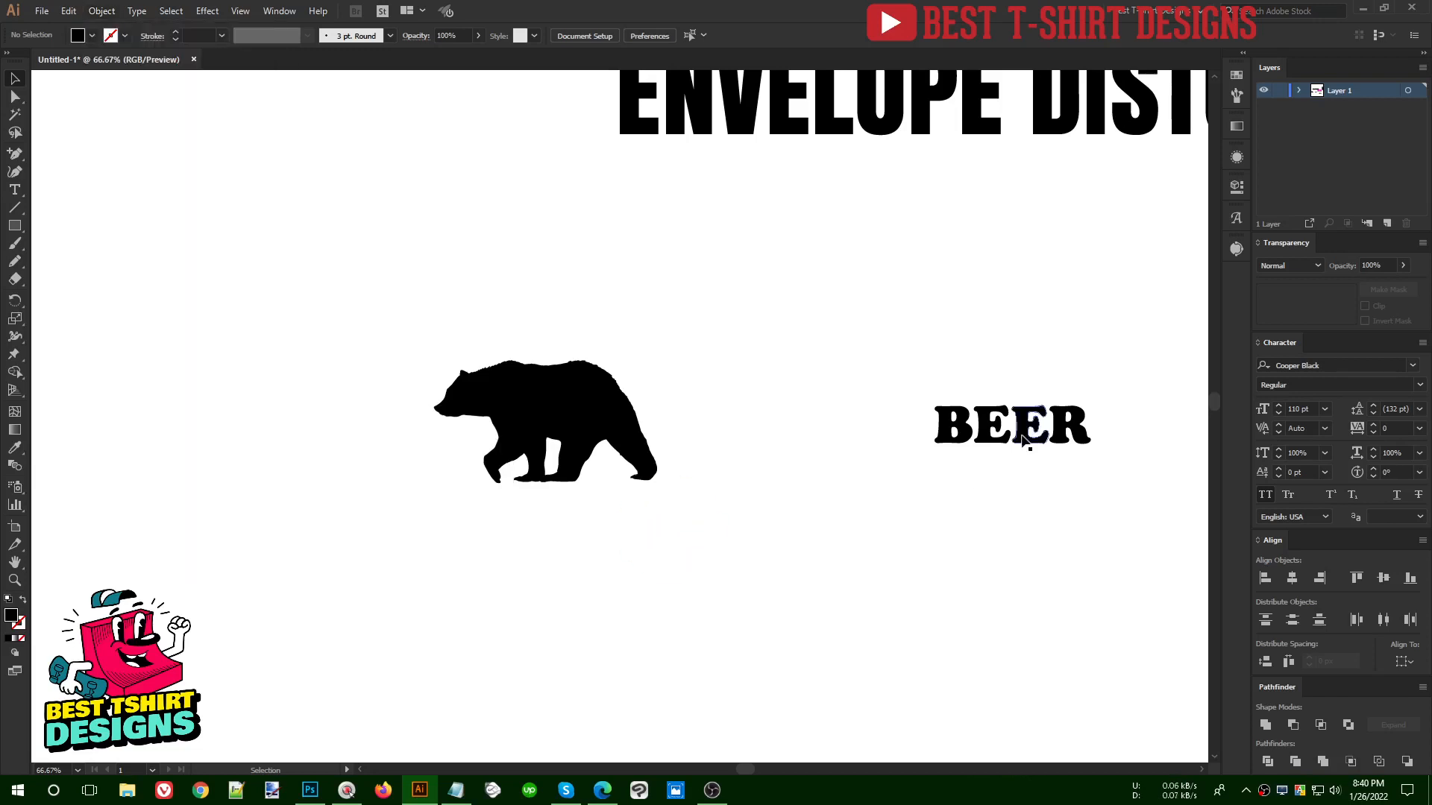
# - Delete the leftover BEER line and add the text BEAR beside the bear's hind feet
pyautogui.moveTo(1019, 439); pyautogui.dragTo(584, 533)
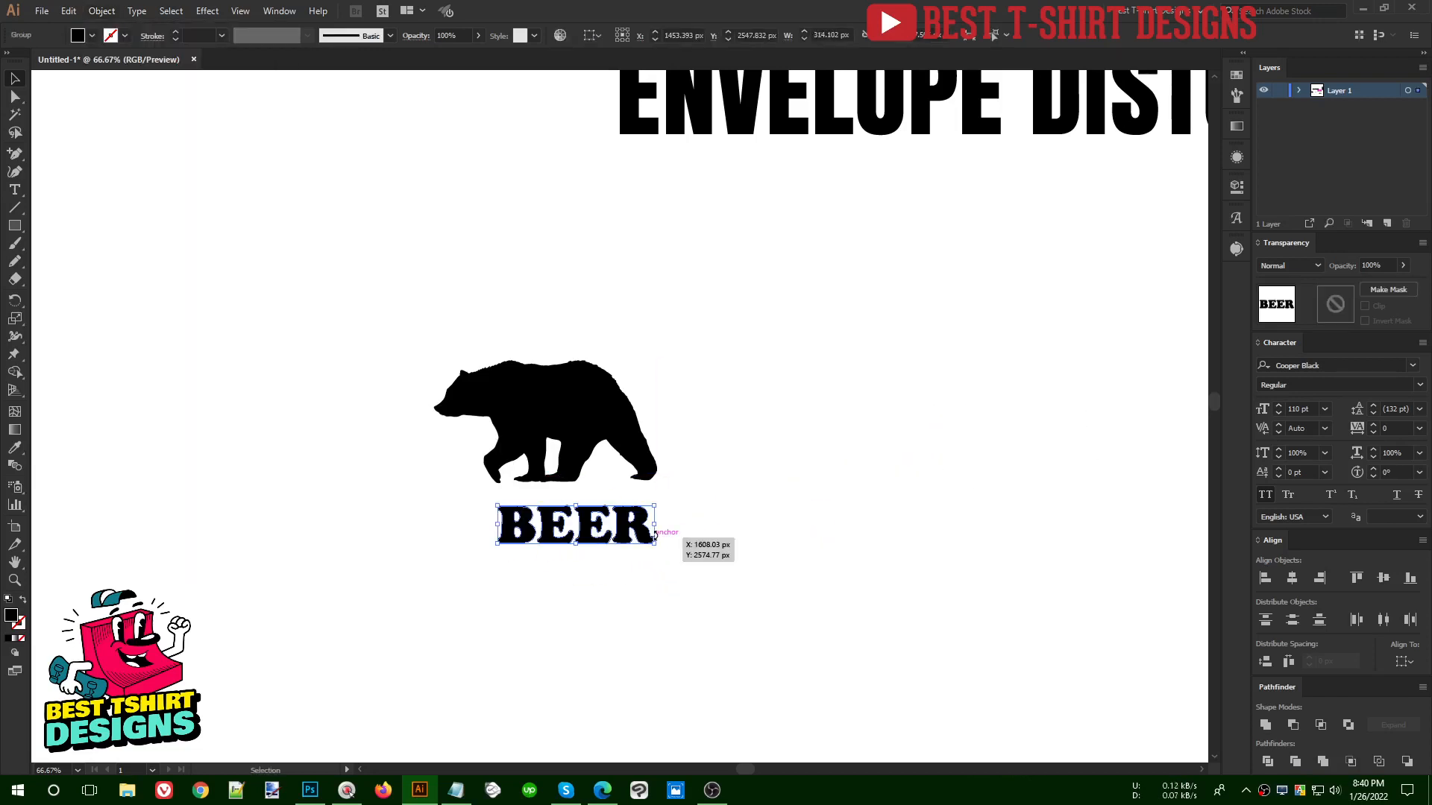
pyautogui.press('Delete')
pyautogui.press('t')
pyautogui.click(709, 500)
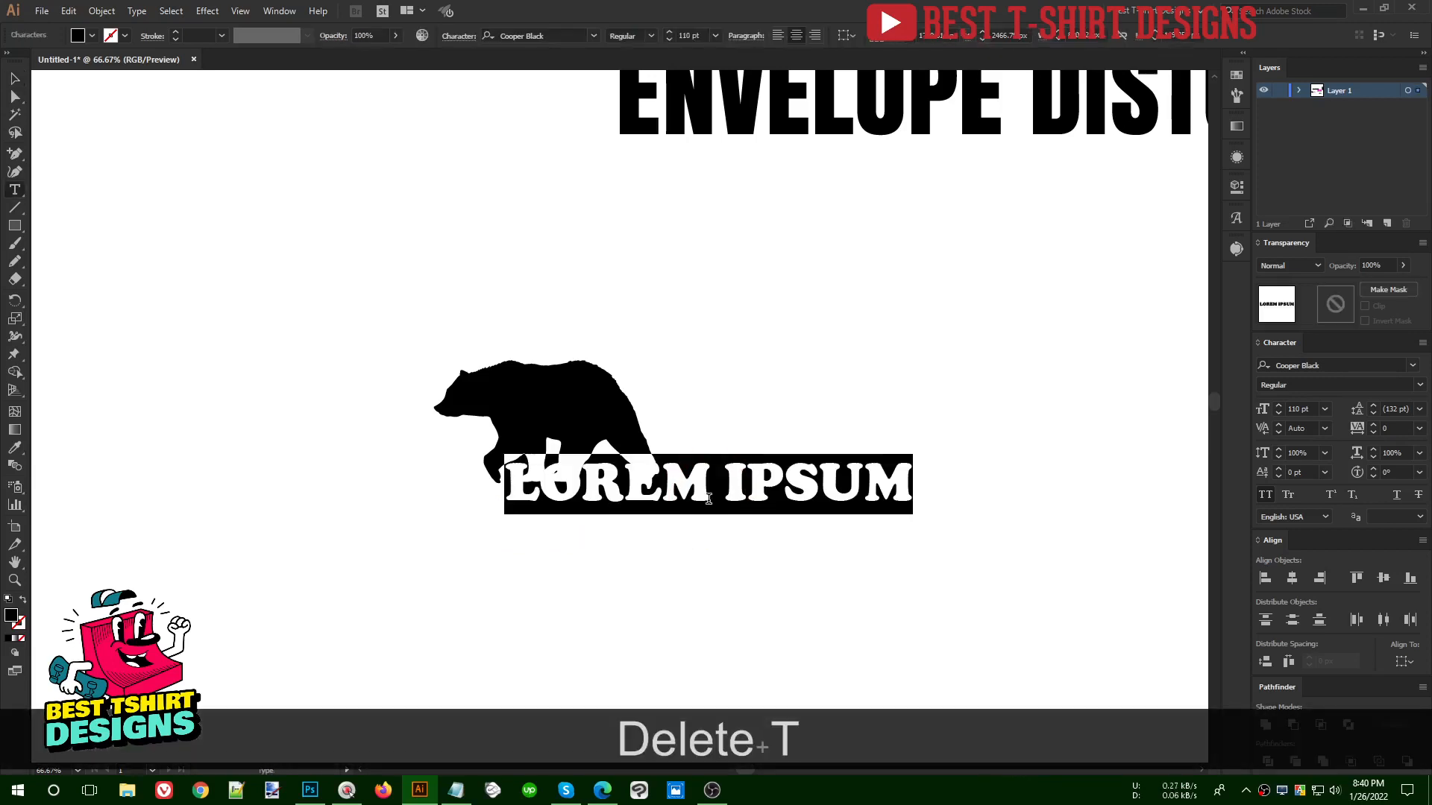
pyautogui.write('BEAR')
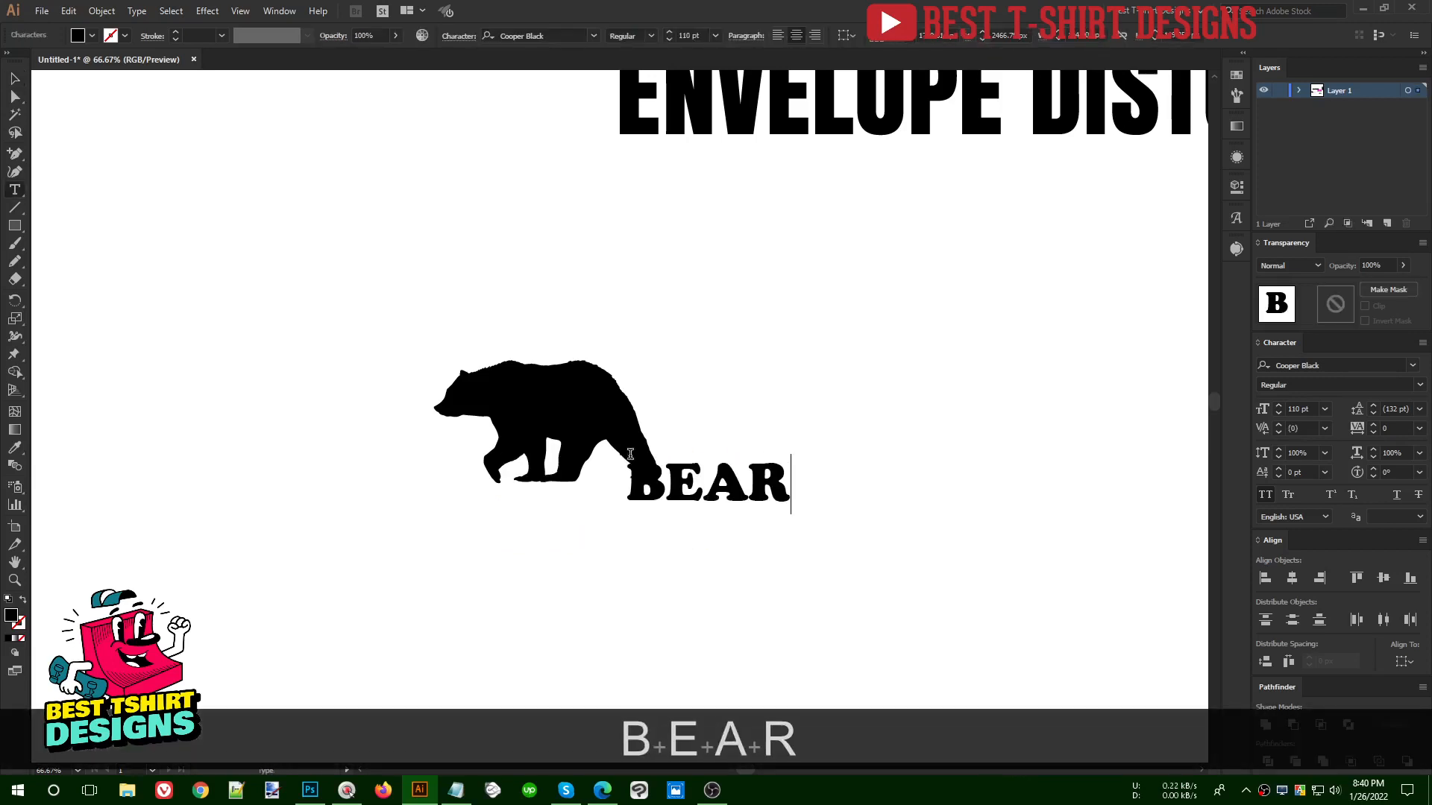
# - Replace the word BEAR with ADVENTURE and select the whole word
pyautogui.hotkey('ctrl', 'a')
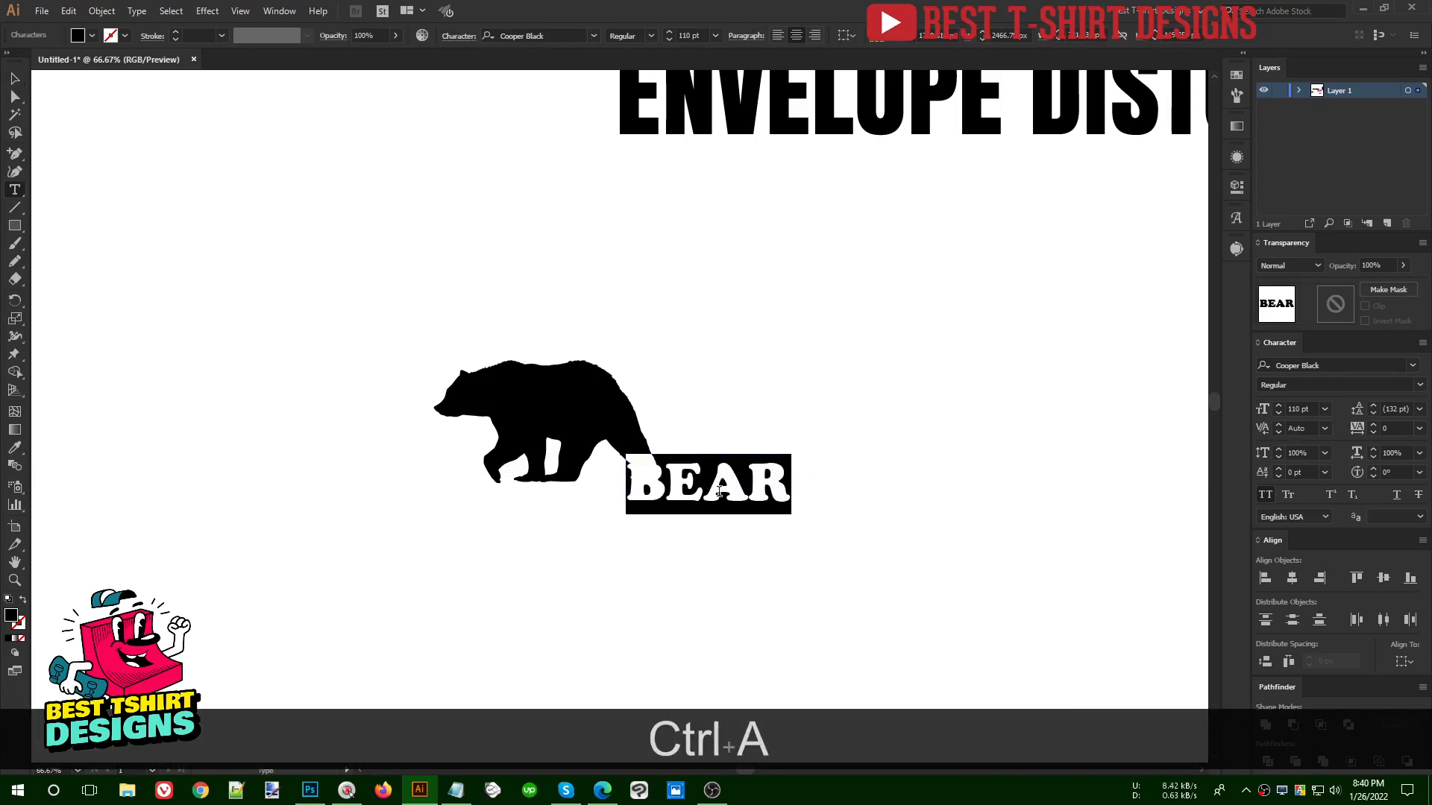
pyautogui.write('ADVENTURE')
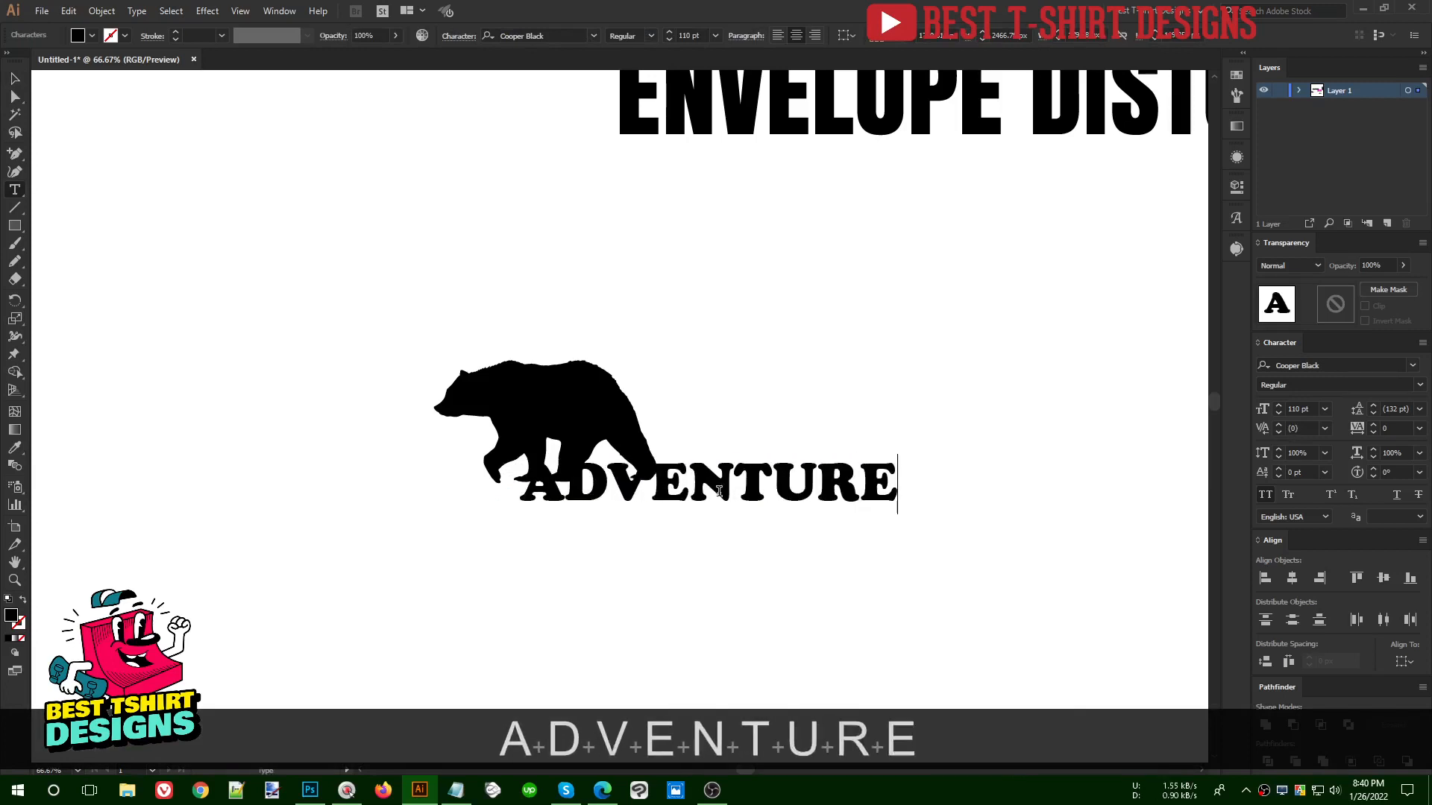
pyautogui.hotkey('ctrl', 'a')
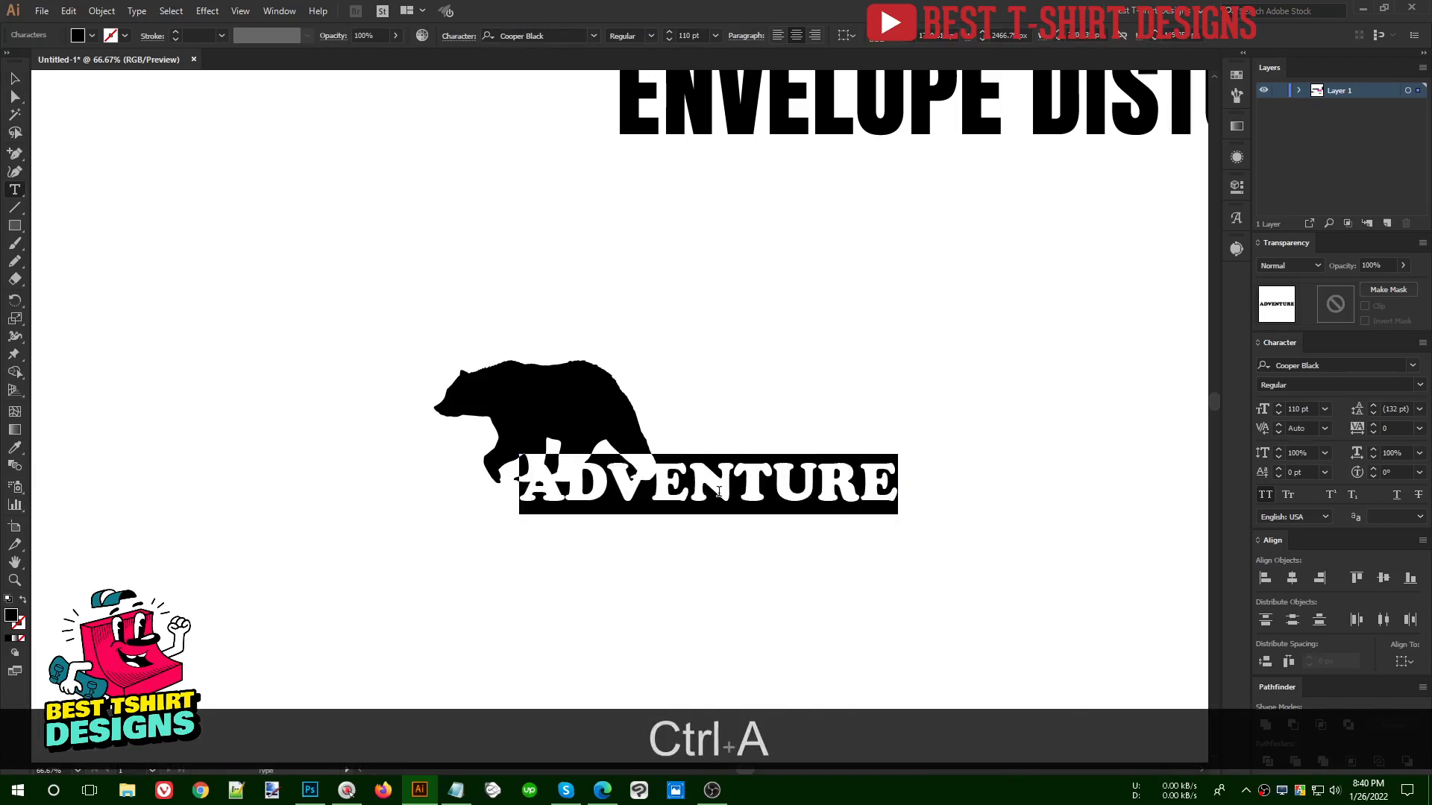
# - Replace the word ADVENTURE with BEAR and move it up above the bear's hindquarters
pyautogui.write('BEAR')
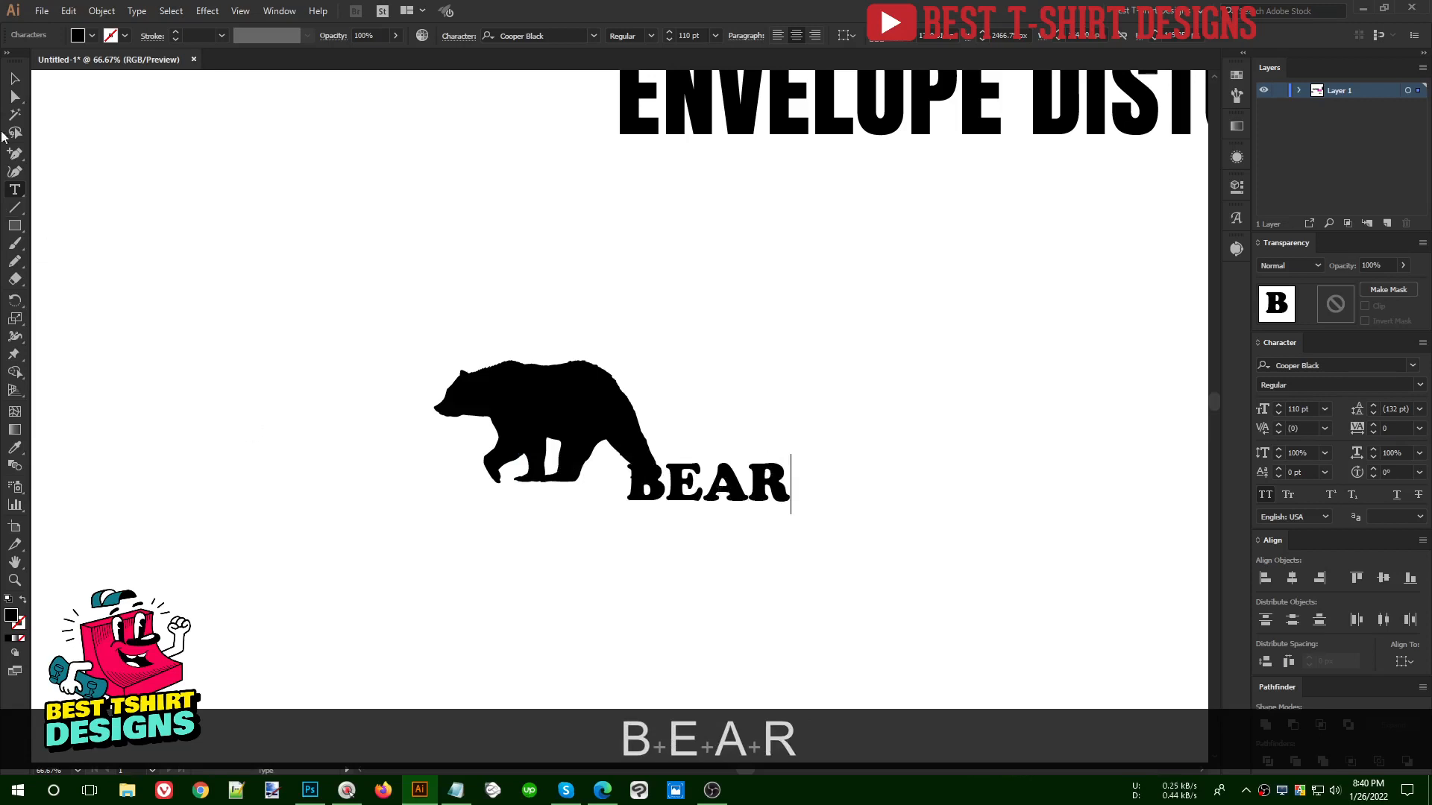
pyautogui.click(15, 79)
pyautogui.moveTo(752, 498); pyautogui.dragTo(749, 335)
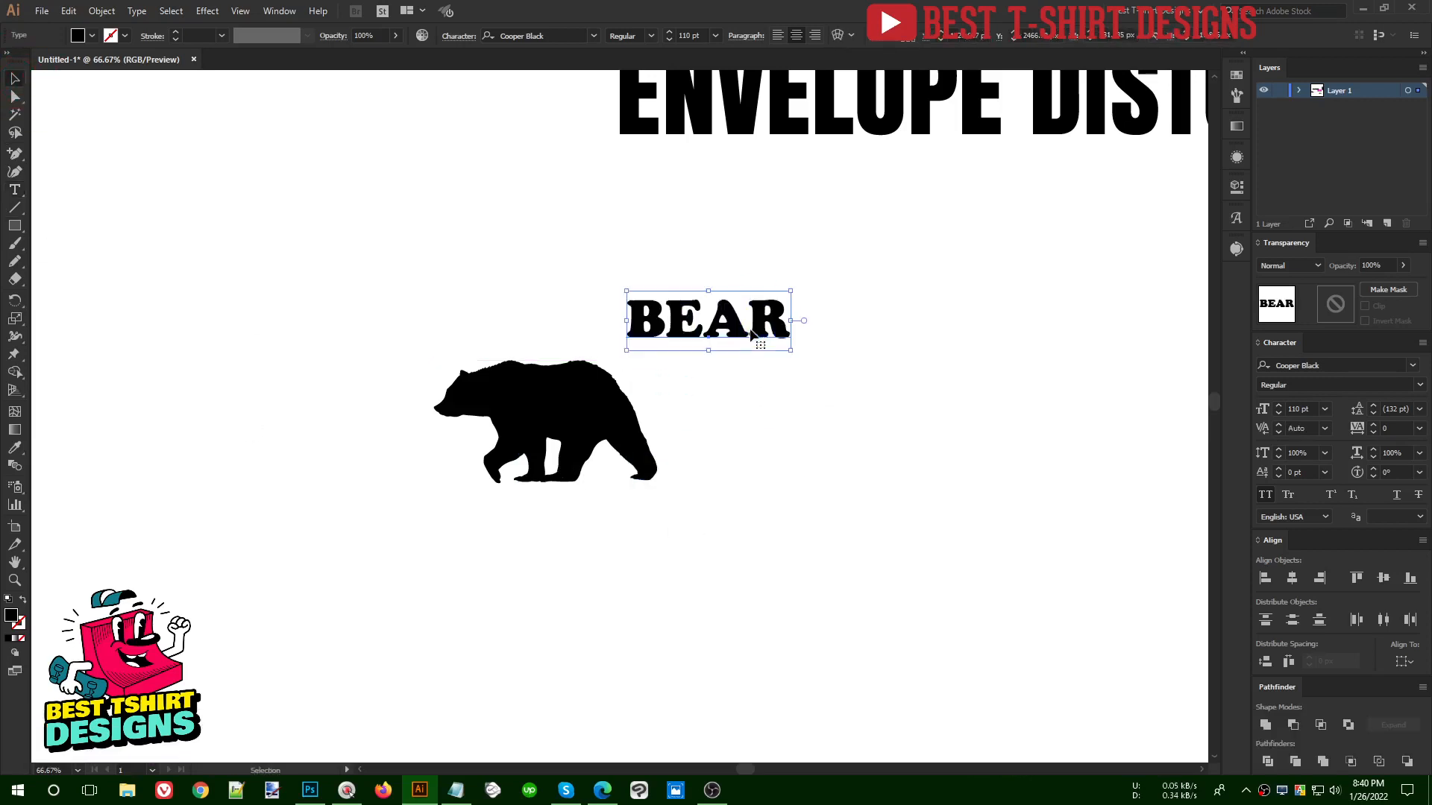
# - Place the word BEAR directly beside the bear's rump and convert it to outlines
pyautogui.scroll(1, 662, 441)
pyautogui.moveTo(714, 272); pyautogui.dragTo(530, 400)
pyautogui.moveTo(645, 393); pyautogui.dragTo(833, 365)
pyautogui.rightClick(833, 366)
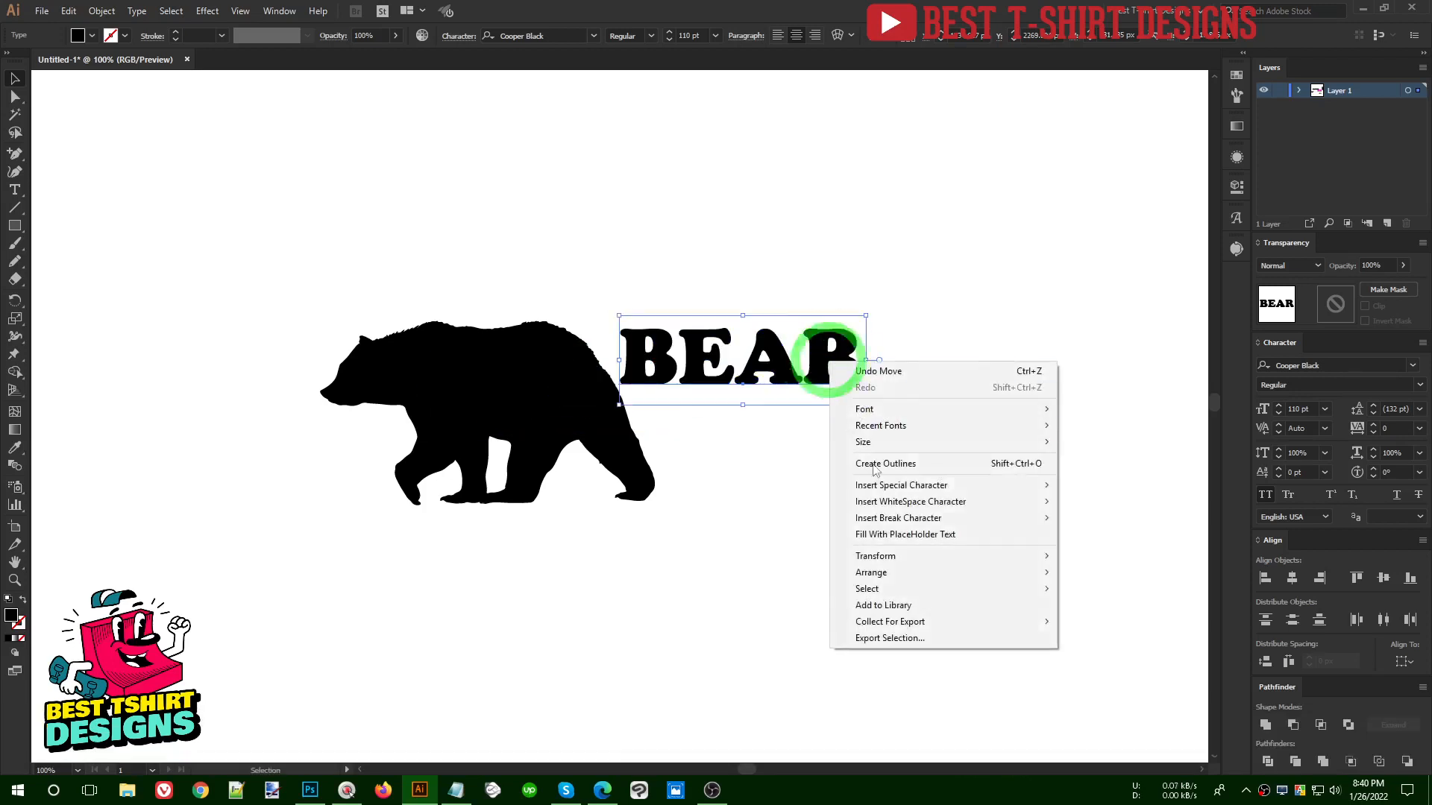
pyautogui.click(876, 469)
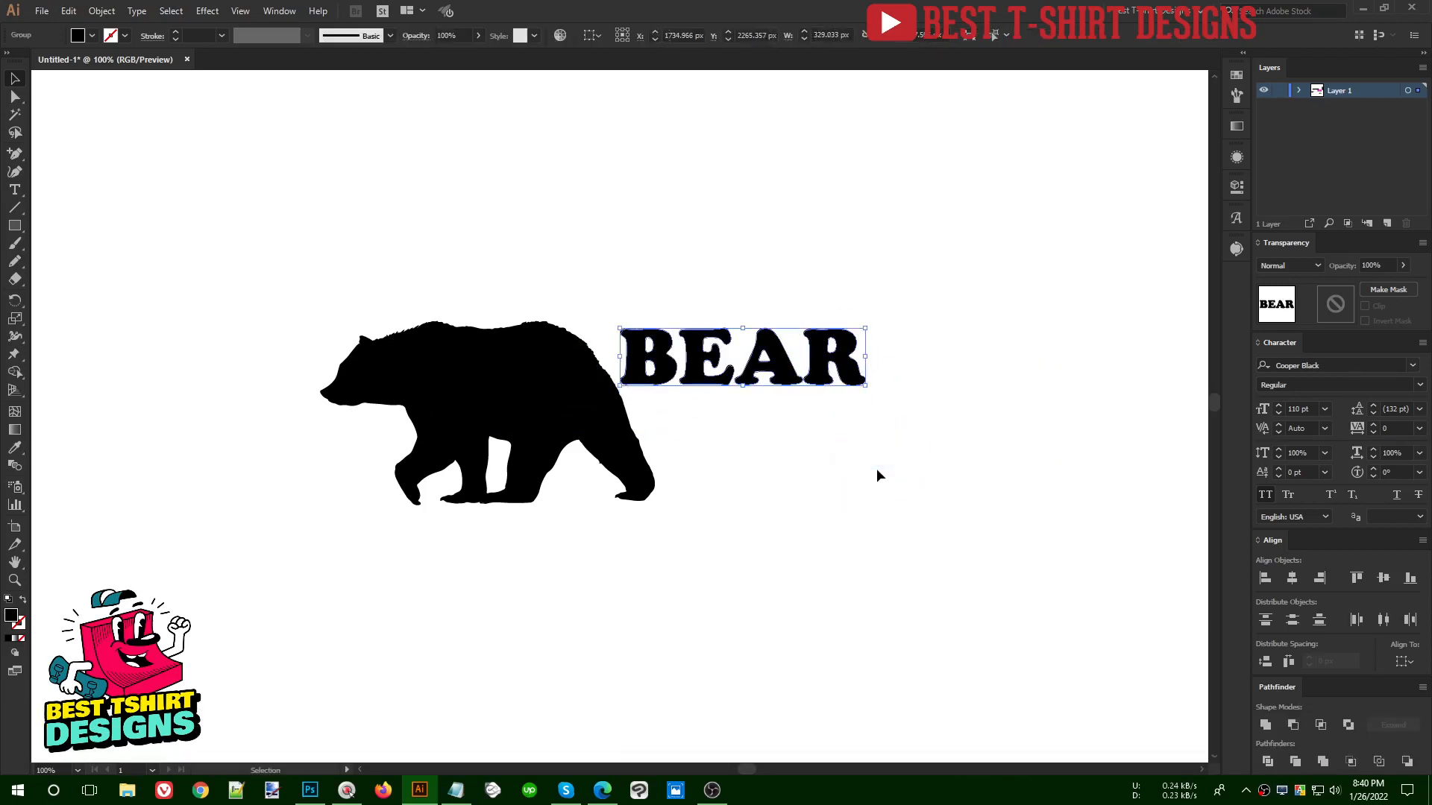
# - Fill the outlined BEAR lettering with white and position it over the bear's body
pyautogui.press('i')
pyautogui.click(877, 468)
pyautogui.press('v')
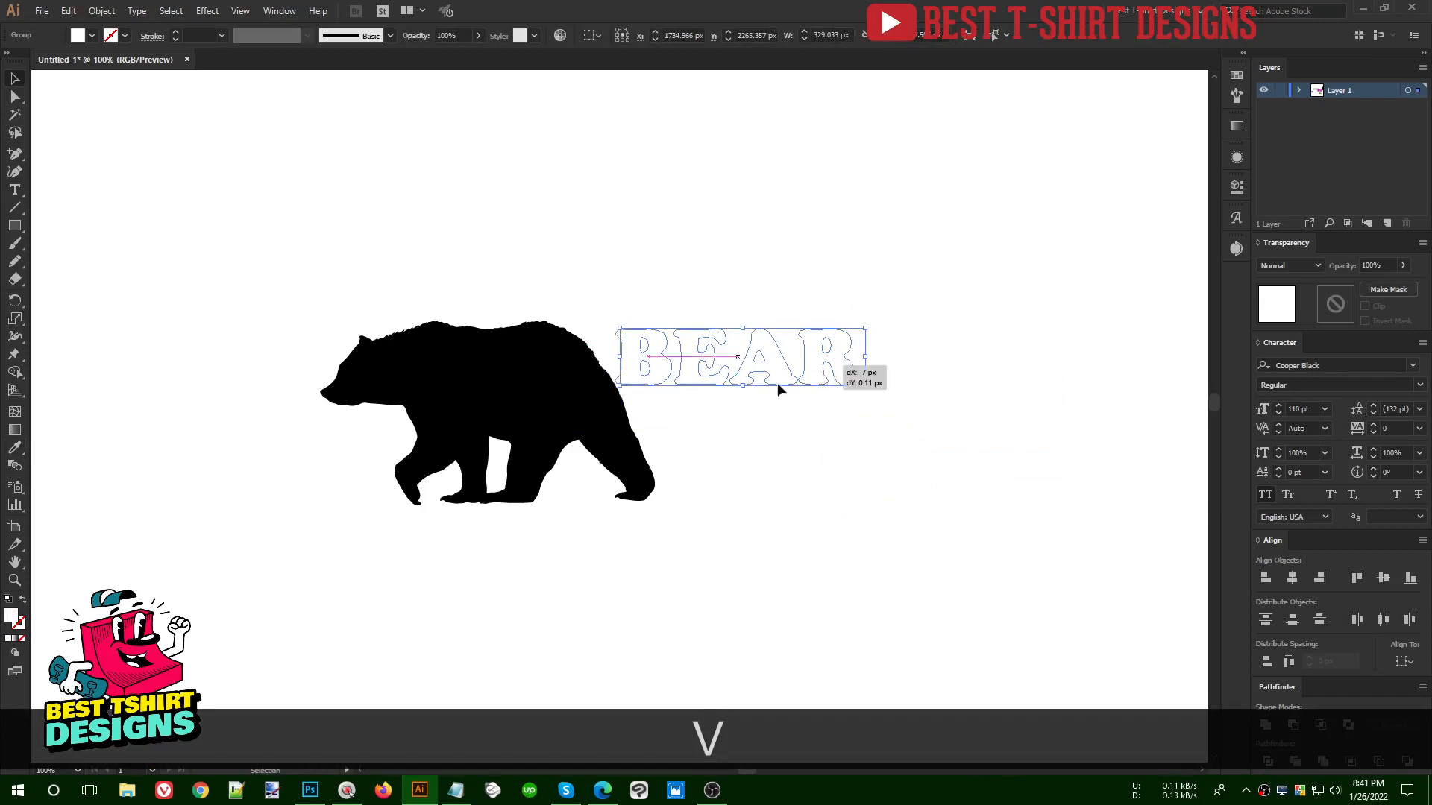
pyautogui.moveTo(819, 366); pyautogui.dragTo(574, 400)
pyautogui.click(684, 360)
pyautogui.scroll(2, 527, 398)
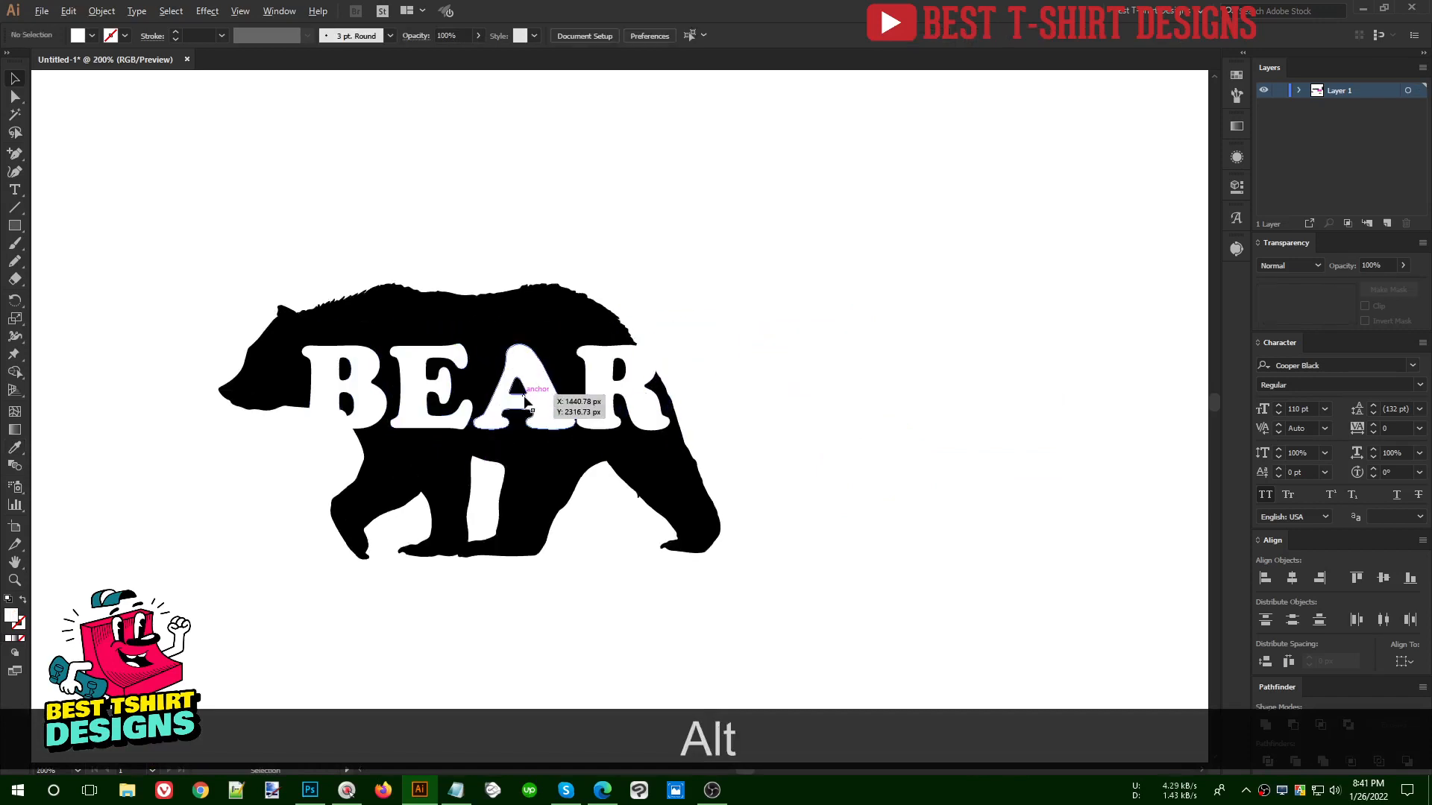
pyautogui.moveTo(572, 493); pyautogui.dragTo(687, 480)
pyautogui.moveTo(664, 373)
pyautogui.mouseDown()
pyautogui.moveTo(718, 374)
pyautogui.moveTo(672, 358)
pyautogui.mouseUp()
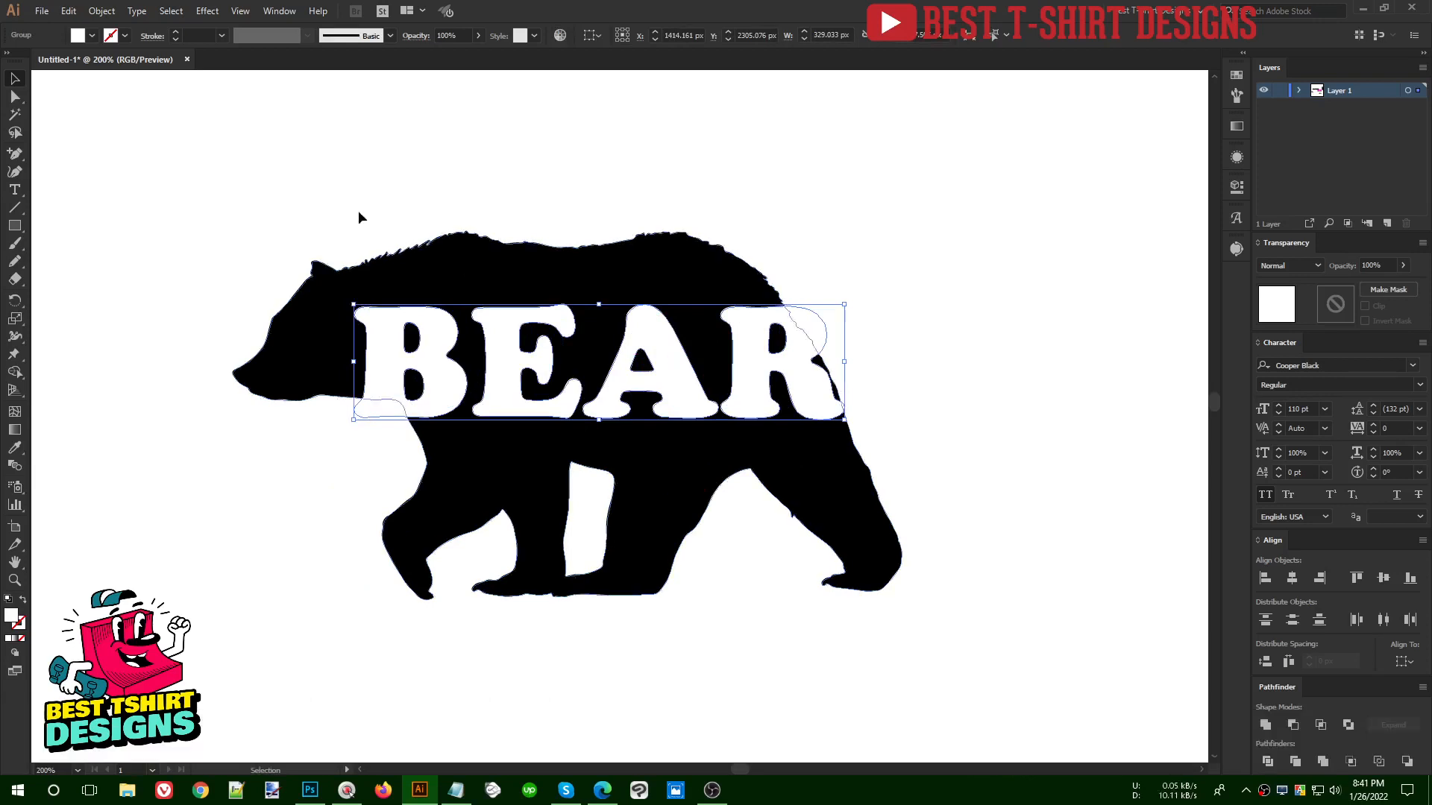
# - Apply an envelope mesh with 3 rows and 3 columns to the BEAR lettering, previewing the grid
pyautogui.click(103, 11)
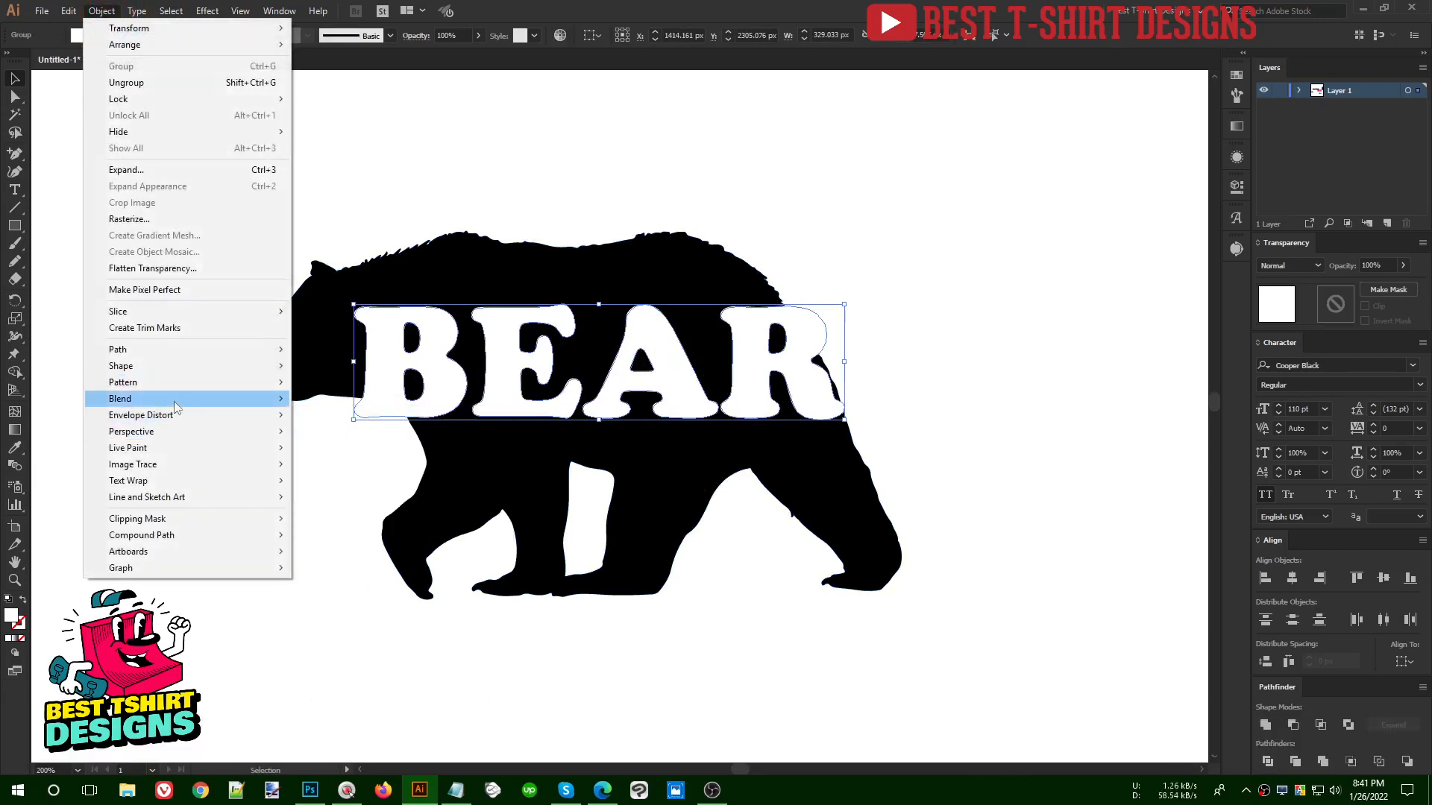
pyautogui.moveTo(177, 415)
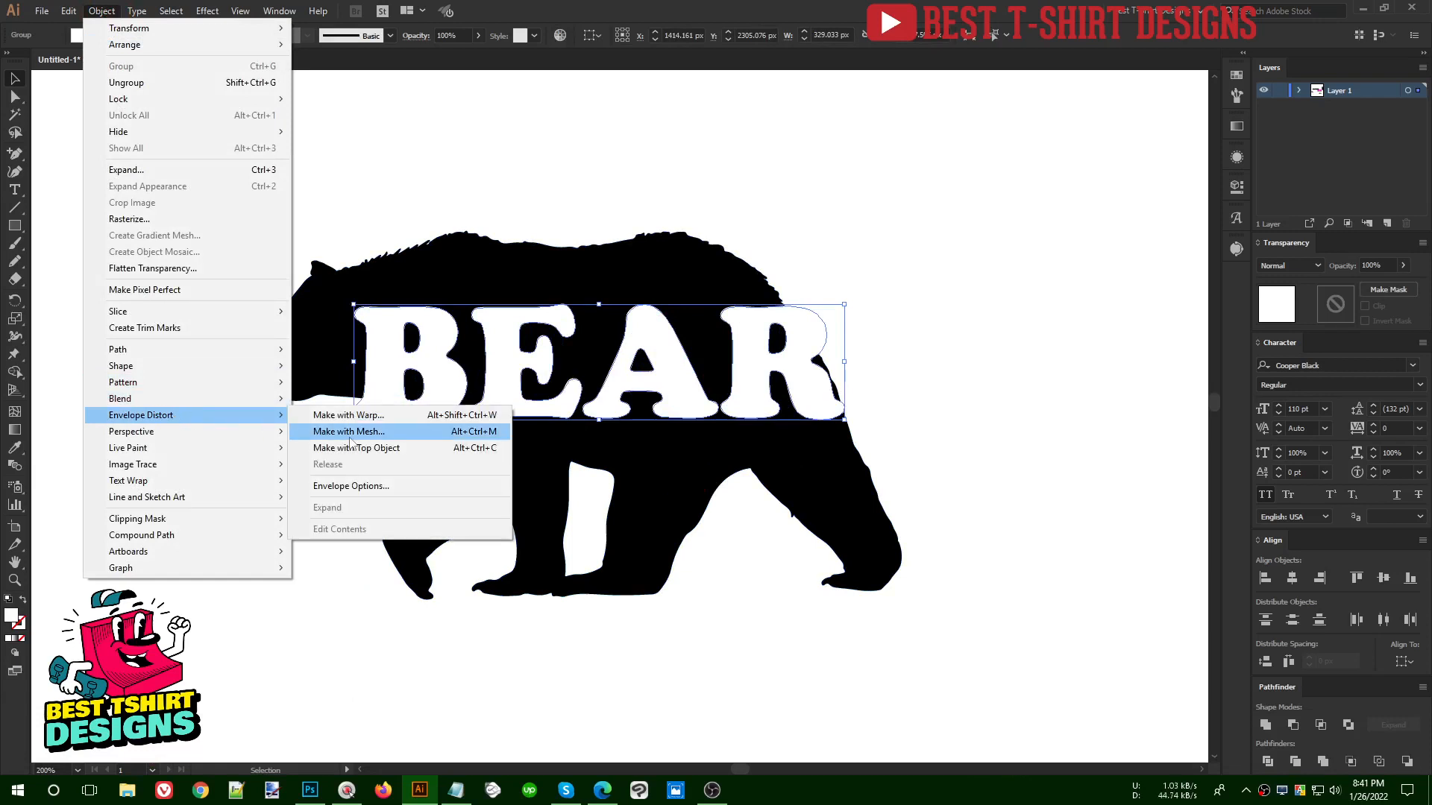
pyautogui.click(439, 434)
pyautogui.moveTo(558, 131); pyautogui.dragTo(935, 141)
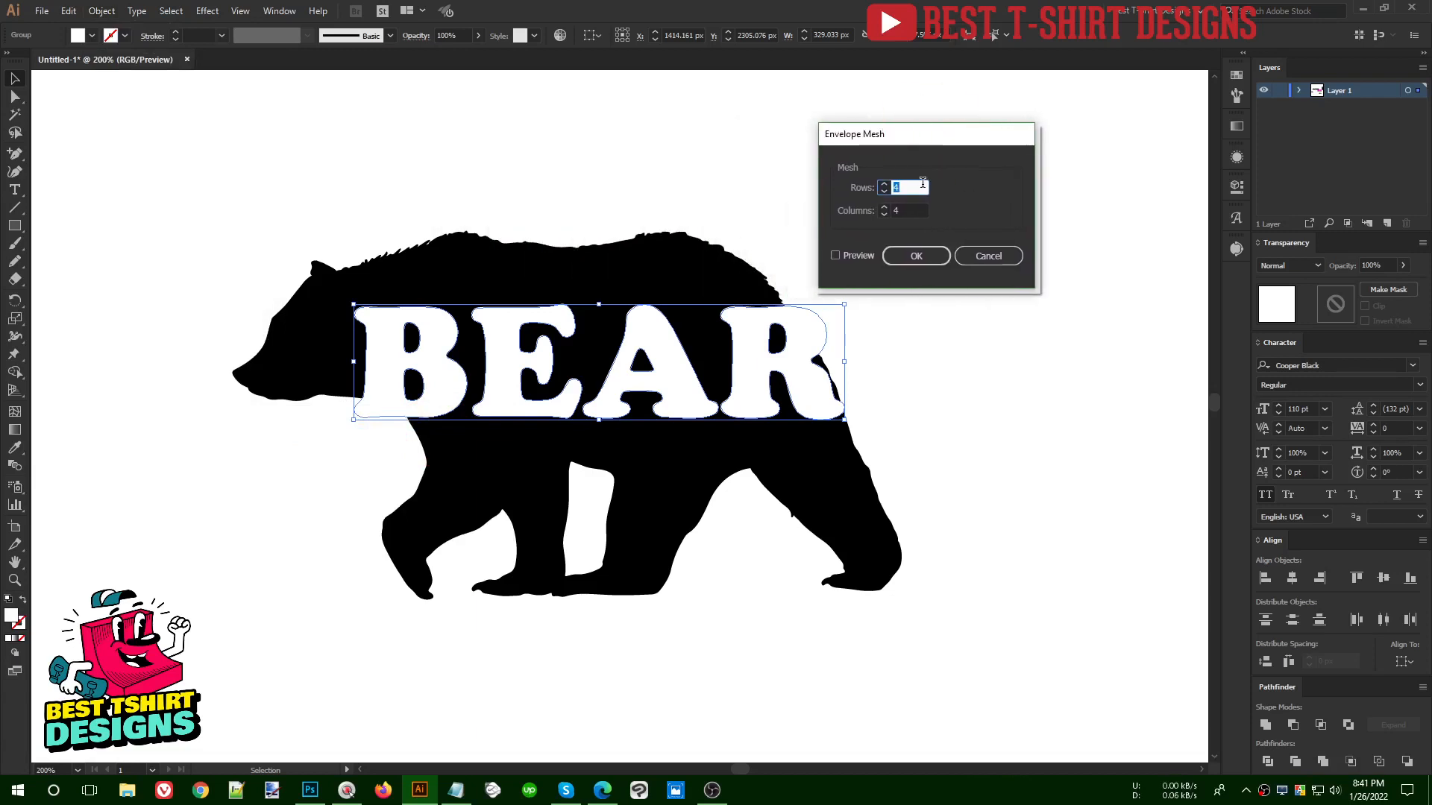
pyautogui.click(857, 257)
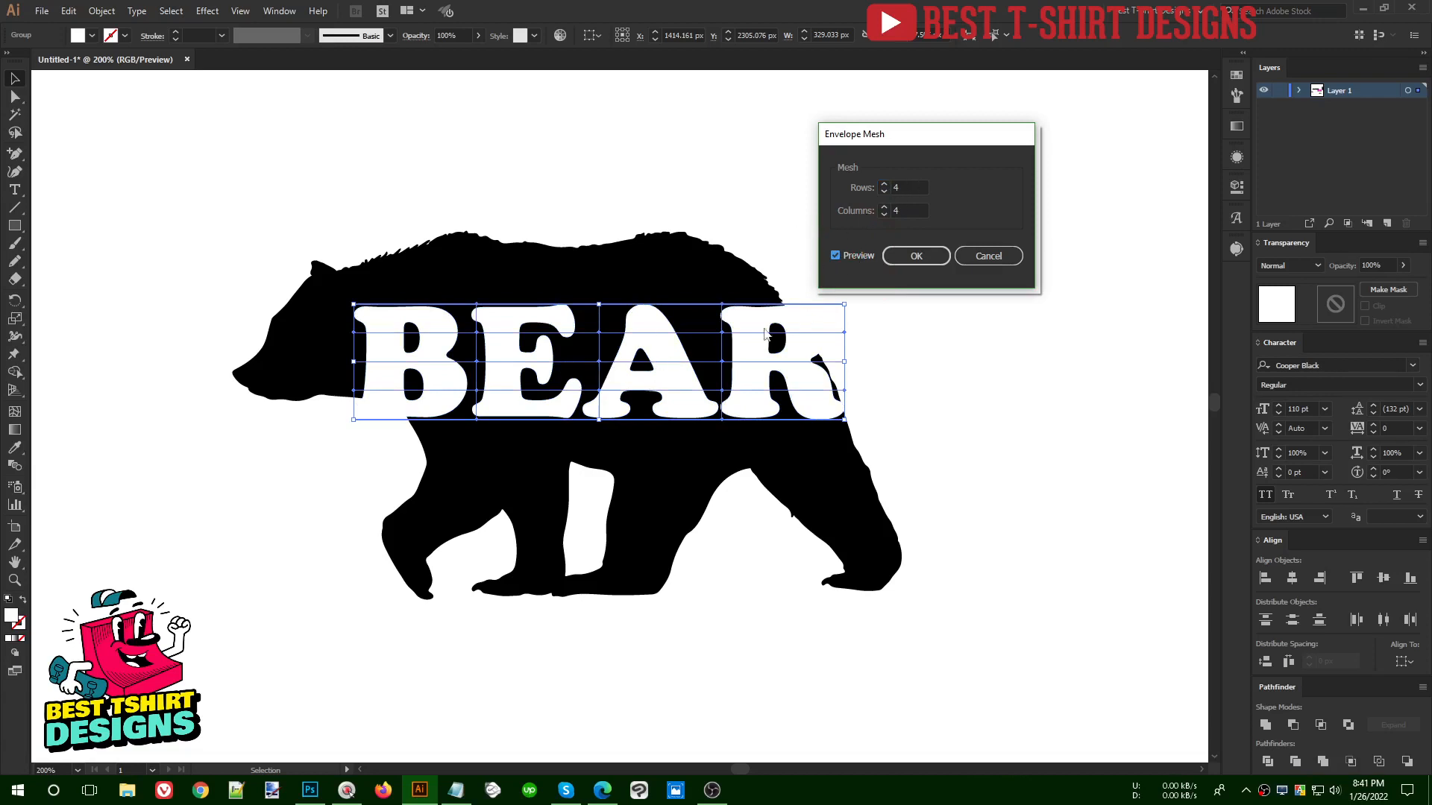
pyautogui.scroll(-1, 913, 188)
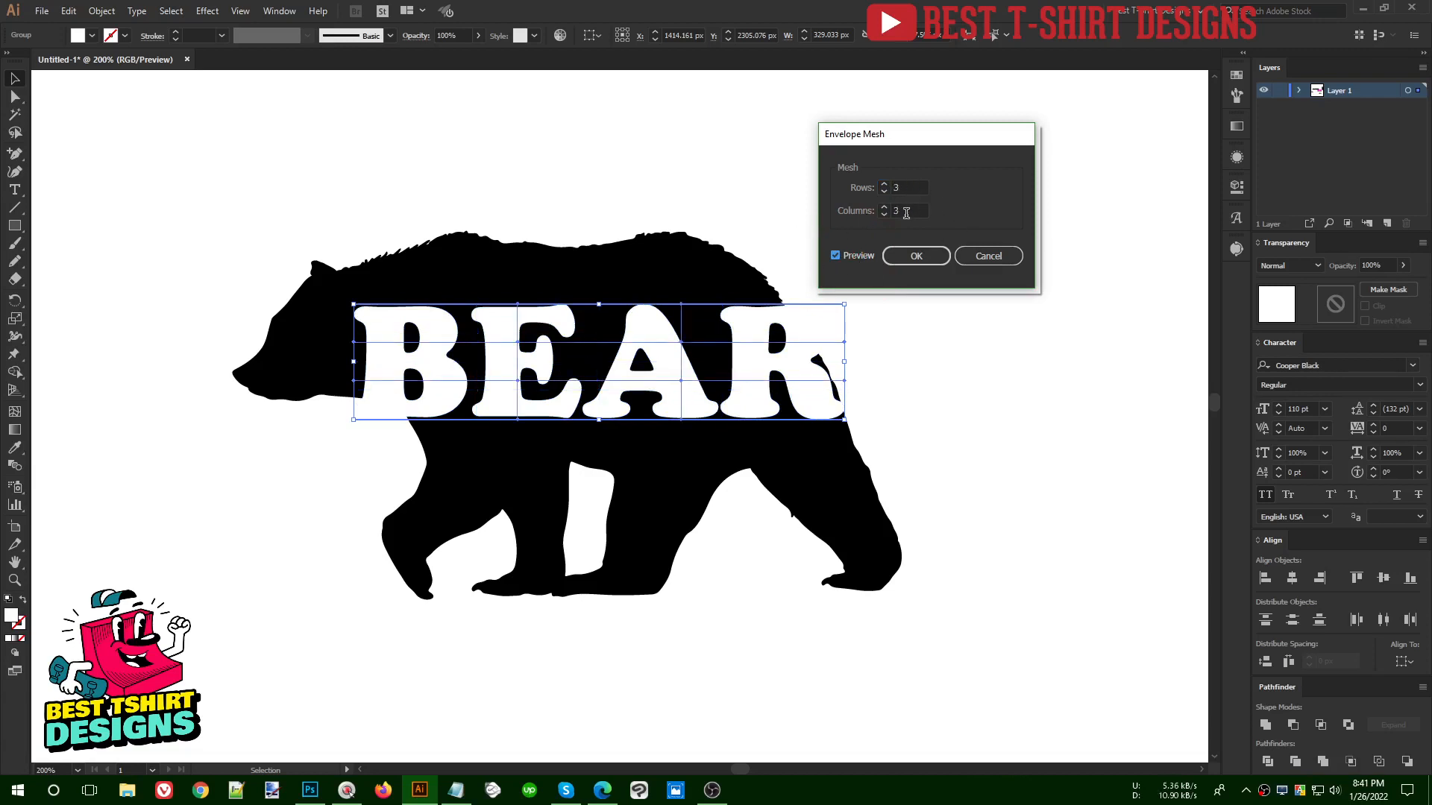
pyautogui.scroll(2, 906, 214)
pyautogui.scroll(-2, 906, 213)
pyautogui.click(910, 256)
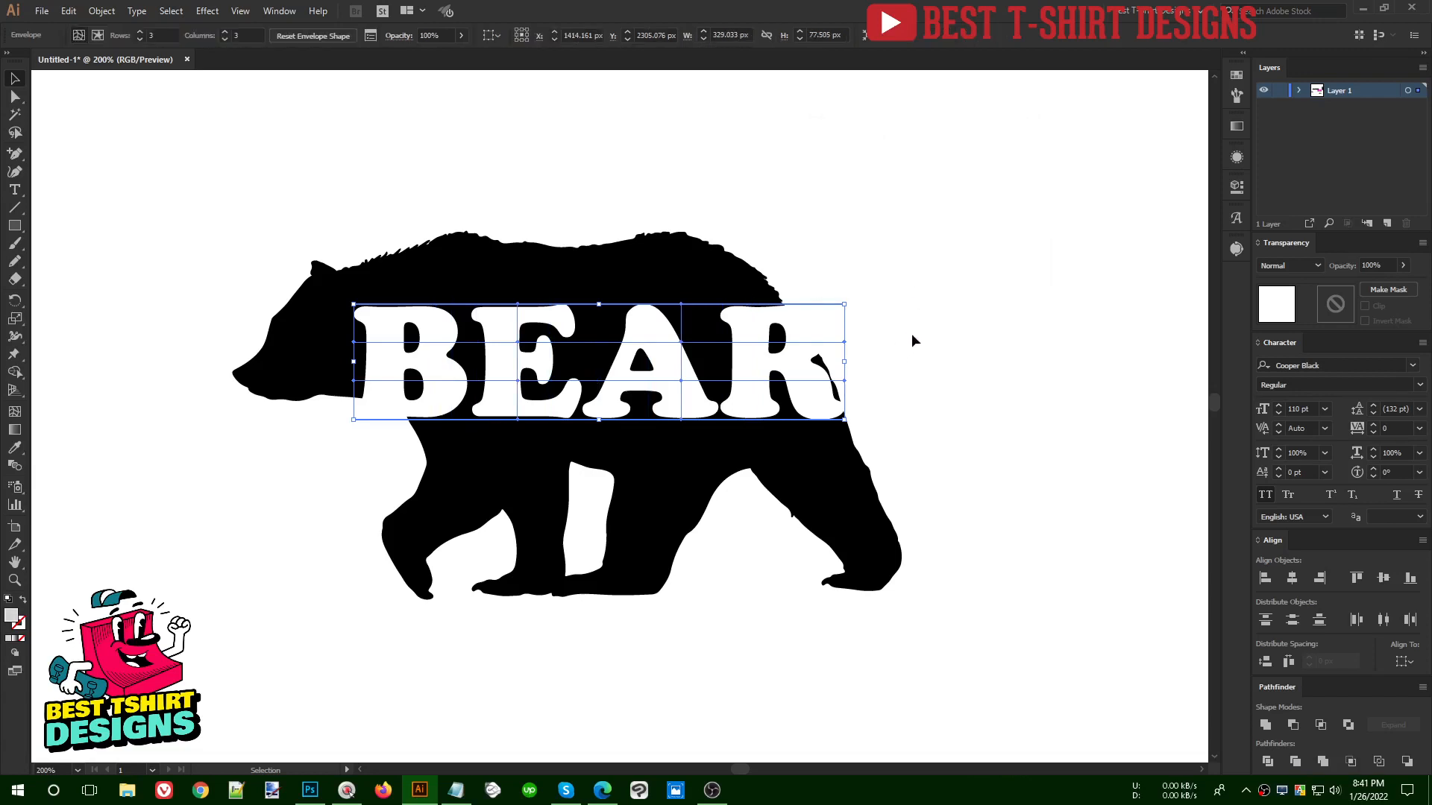
# - Move the meshed BEAR lettering up so its upper edge sits just below the bear's back
pyautogui.hotkey('ctrl', 'shift', 'a')
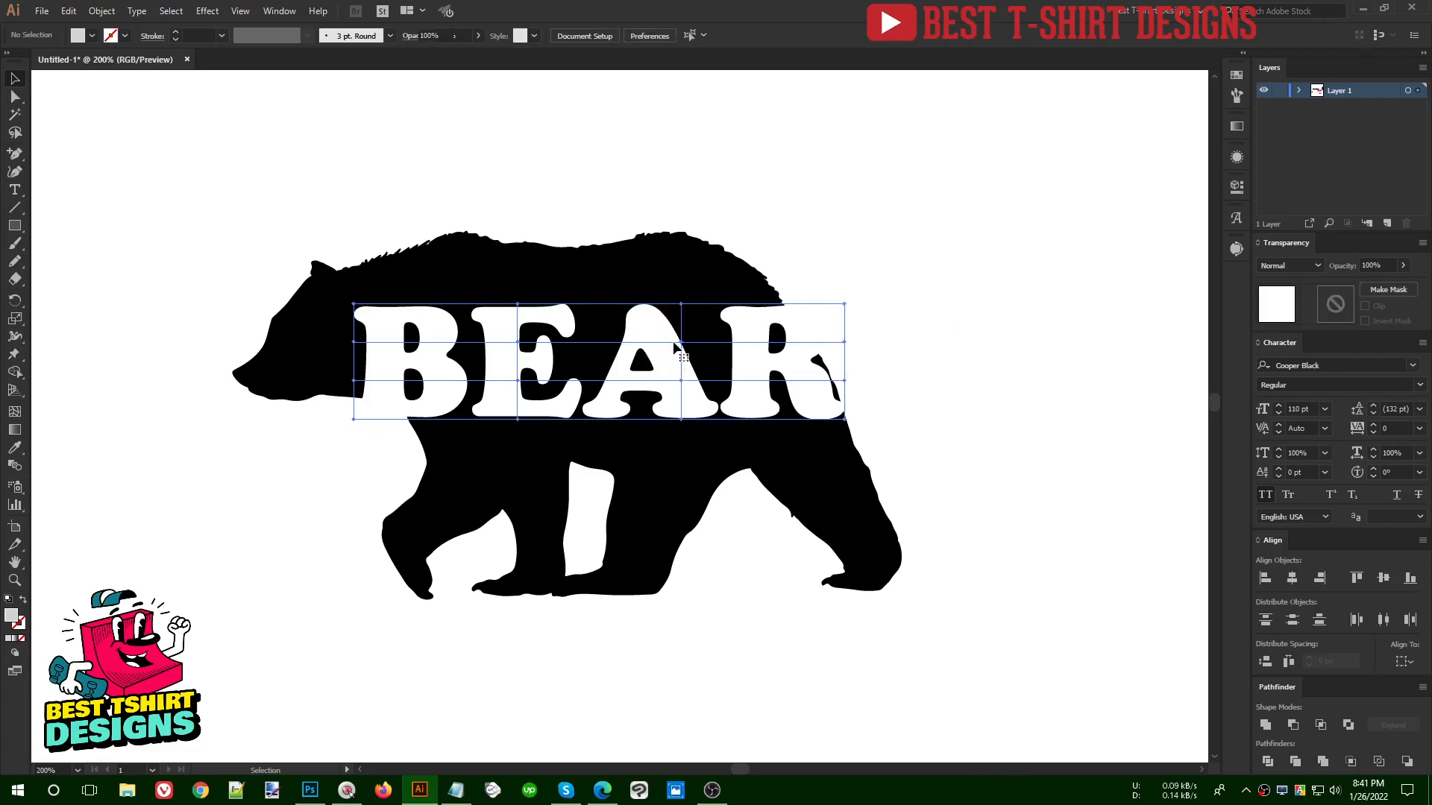
pyautogui.moveTo(675, 347); pyautogui.dragTo(693, 307)
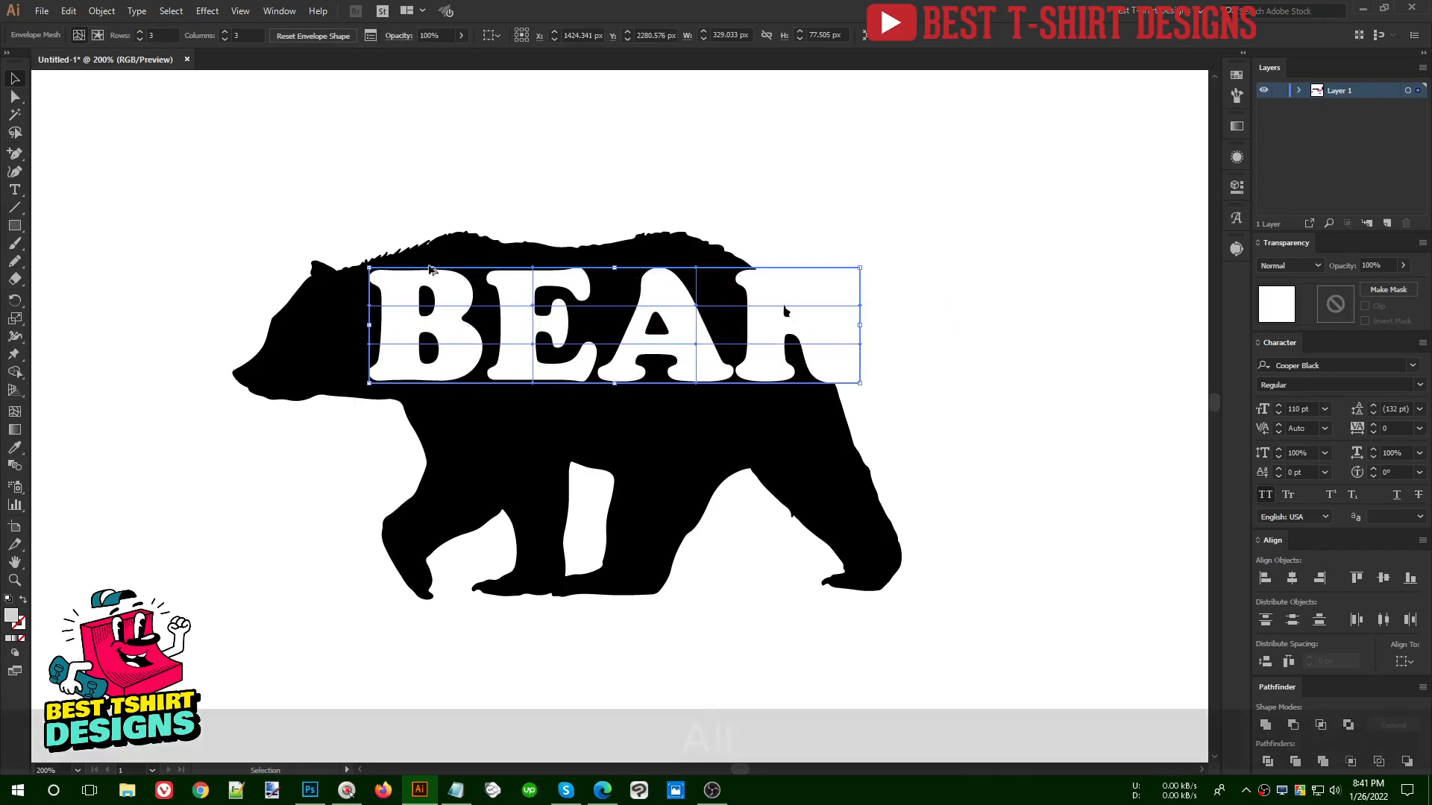
pyautogui.scroll(3, 468, 361)
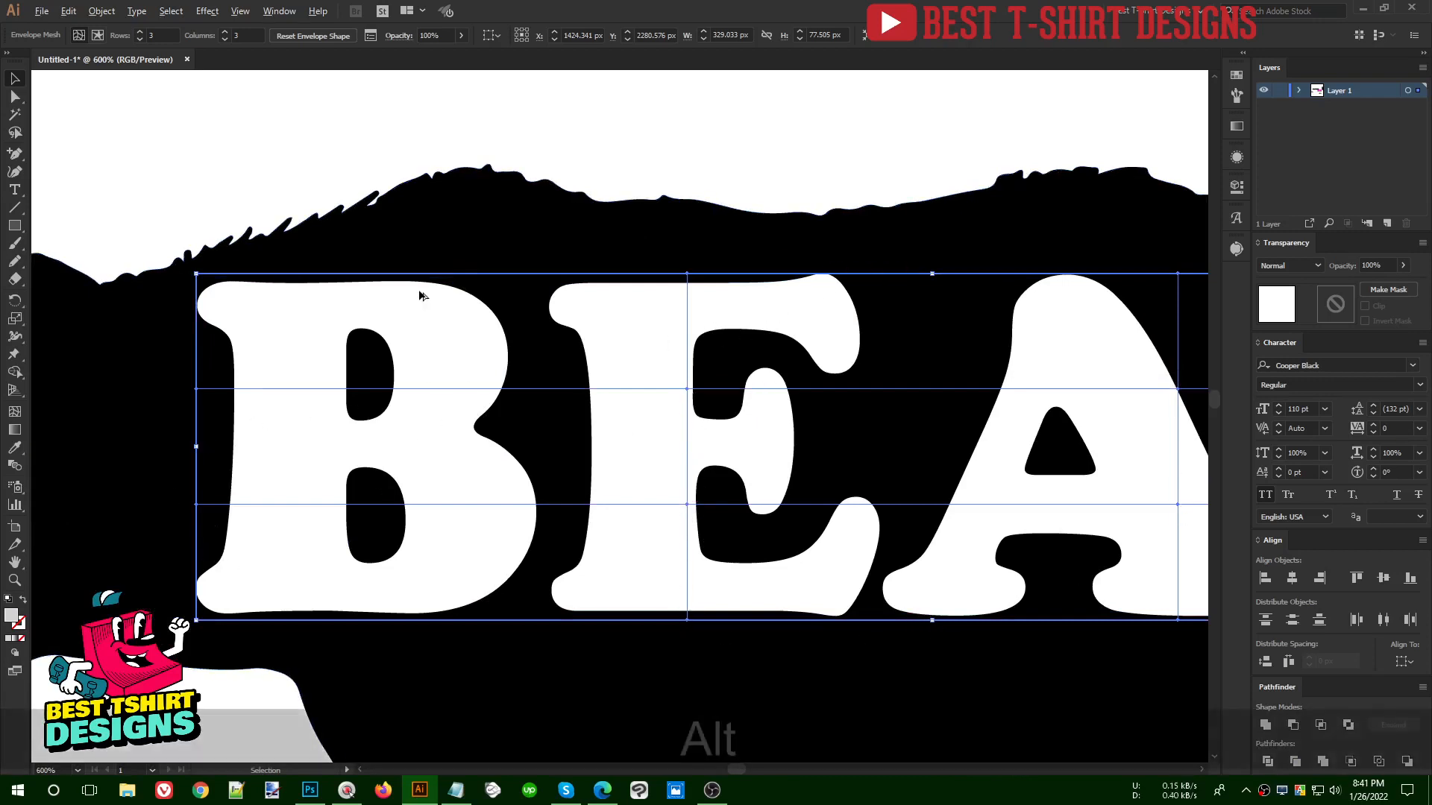
pyautogui.scroll(-3, 419, 294)
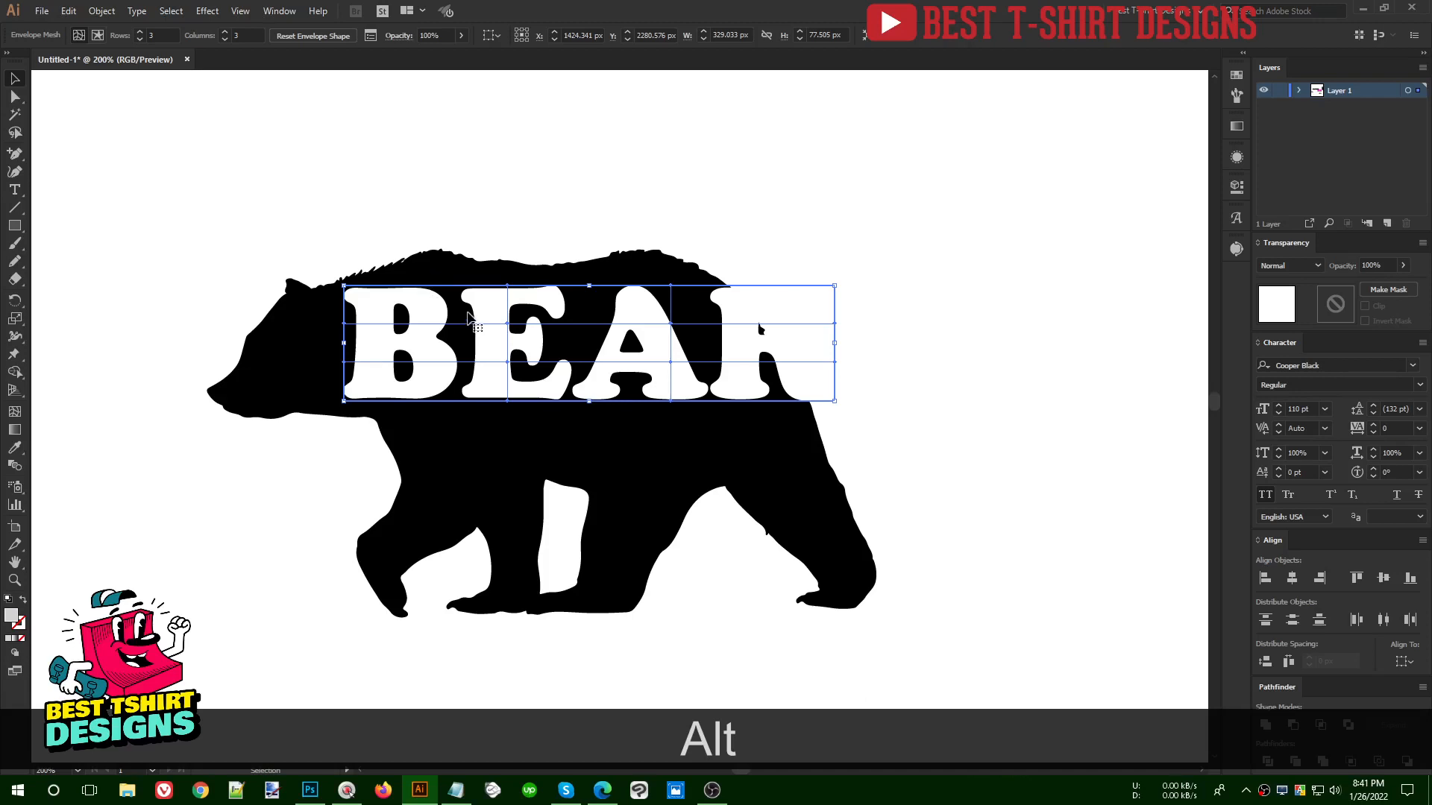
# - Try to reshape the mesh around B, E and A so the word's lower edge bulges down to the belly
pyautogui.press('a')
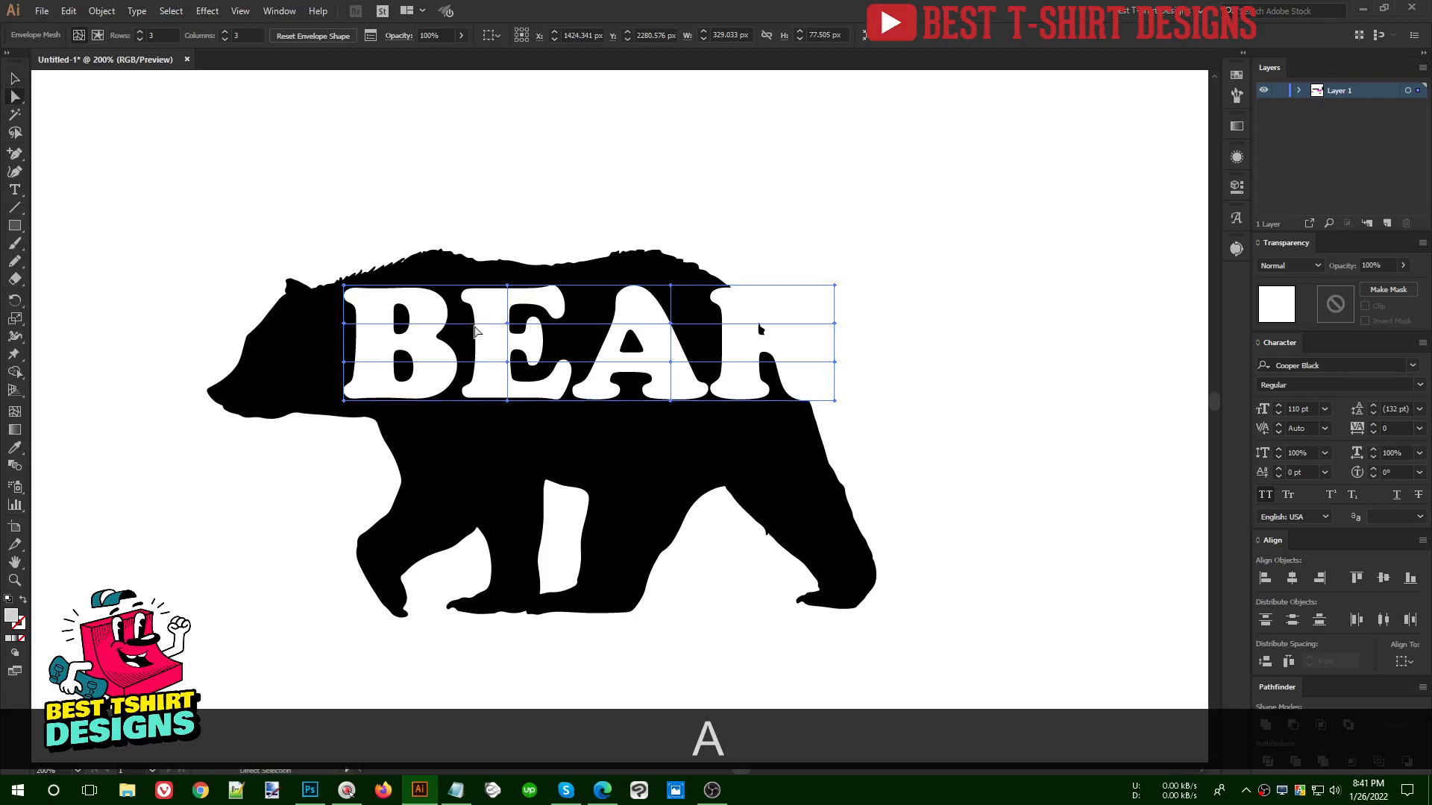
pyautogui.click(343, 401)
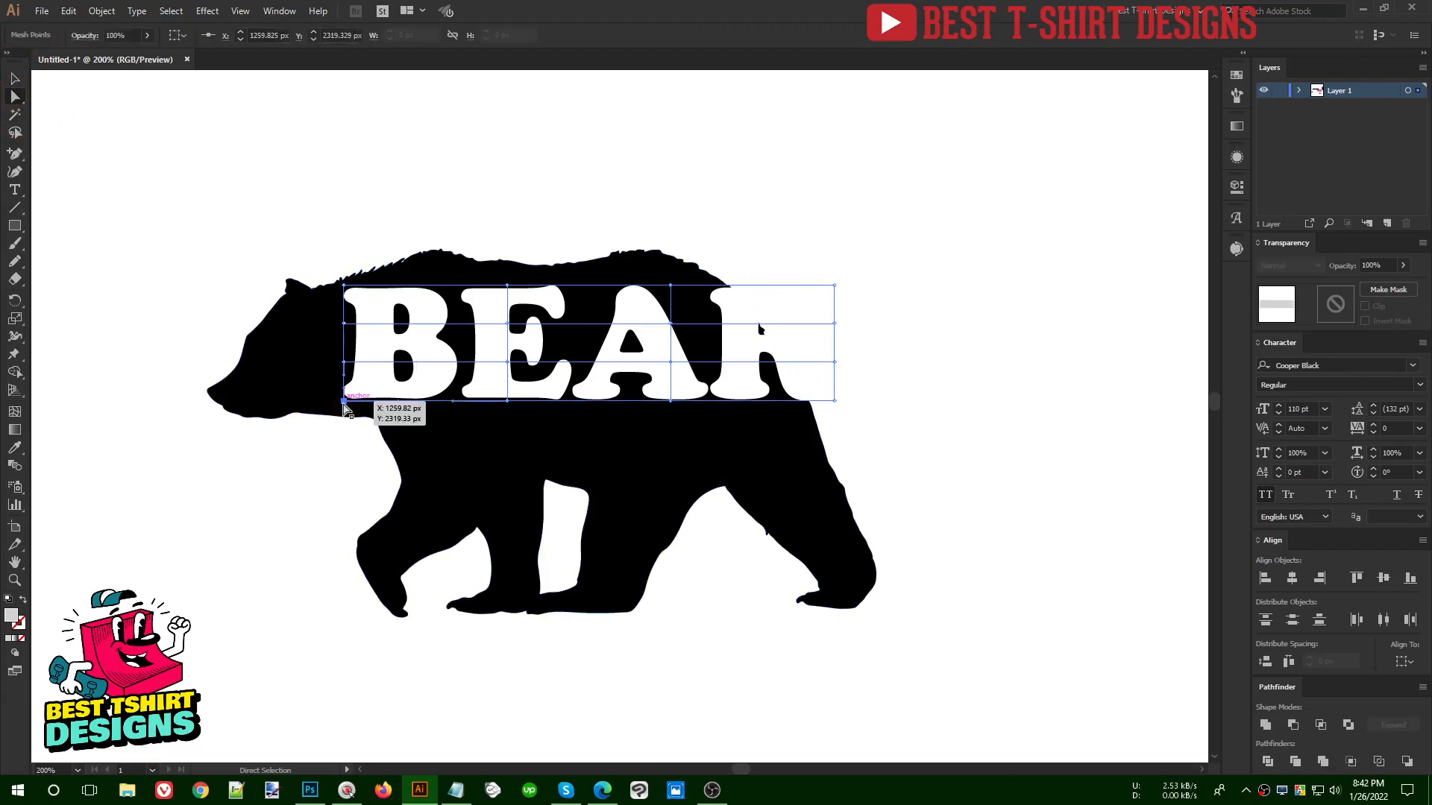
pyautogui.click(376, 380)
pyautogui.moveTo(373, 378); pyautogui.dragTo(362, 341)
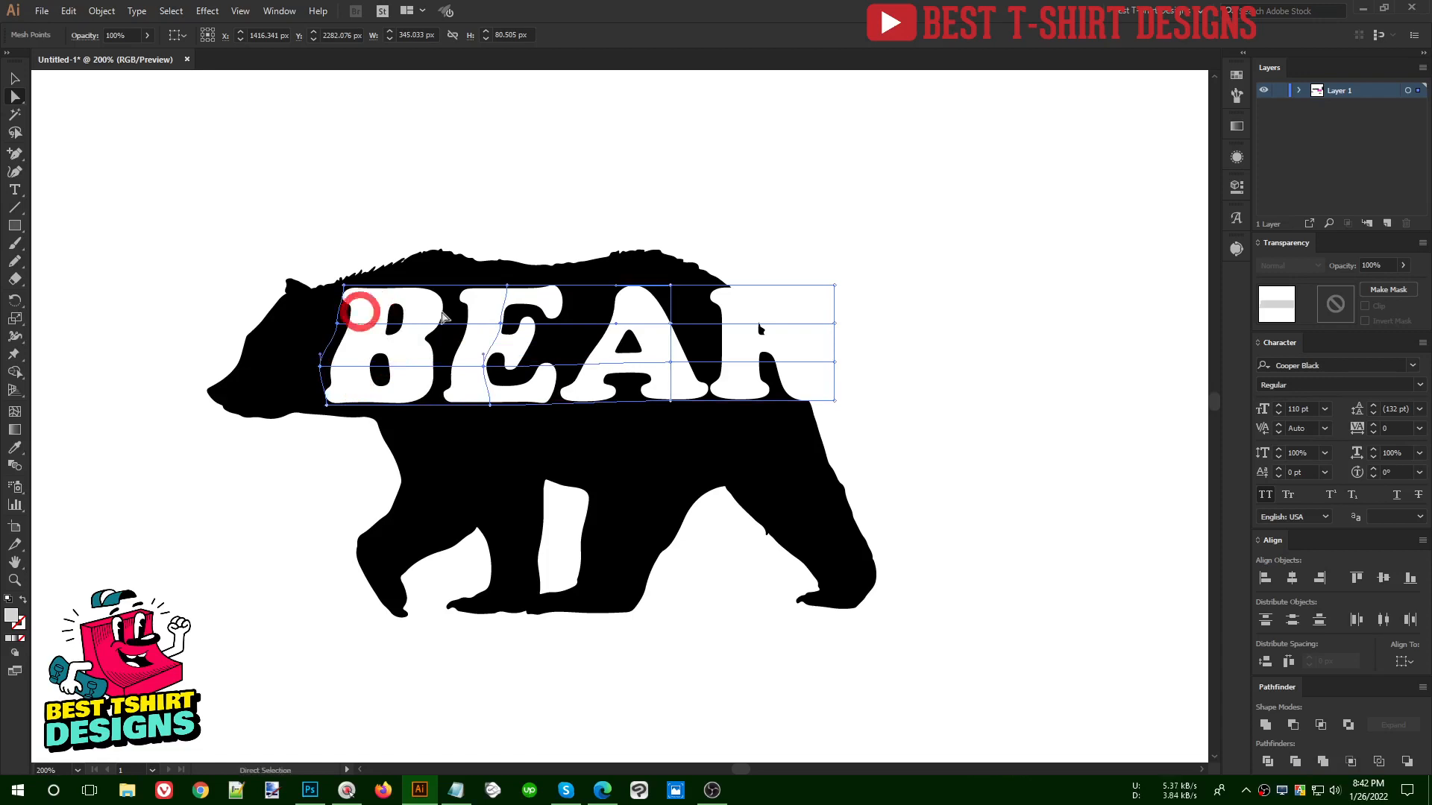
pyautogui.moveTo(473, 300); pyautogui.dragTo(511, 339)
pyautogui.moveTo(532, 402); pyautogui.dragTo(624, 430)
pyautogui.moveTo(654, 361); pyautogui.dragTo(640, 378)
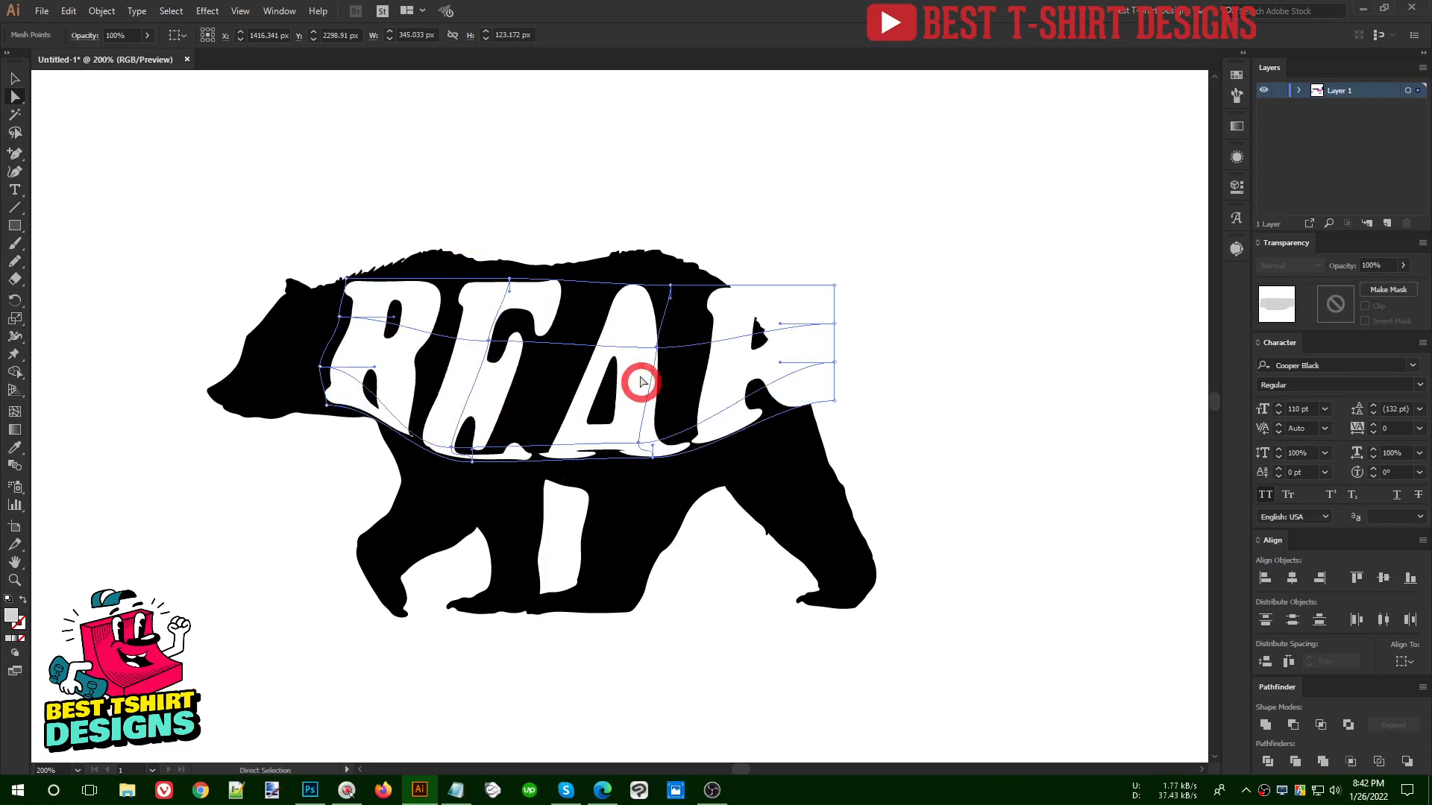
# - Try to even out the letters E, A and R by shifting the inner mesh patches
pyautogui.moveTo(633, 319); pyautogui.dragTo(635, 305)
pyautogui.moveTo(538, 407)
pyautogui.mouseDown()
pyautogui.moveTo(561, 387)
pyautogui.moveTo(528, 395)
pyautogui.mouseUp()
pyautogui.moveTo(548, 290); pyautogui.dragTo(524, 350)
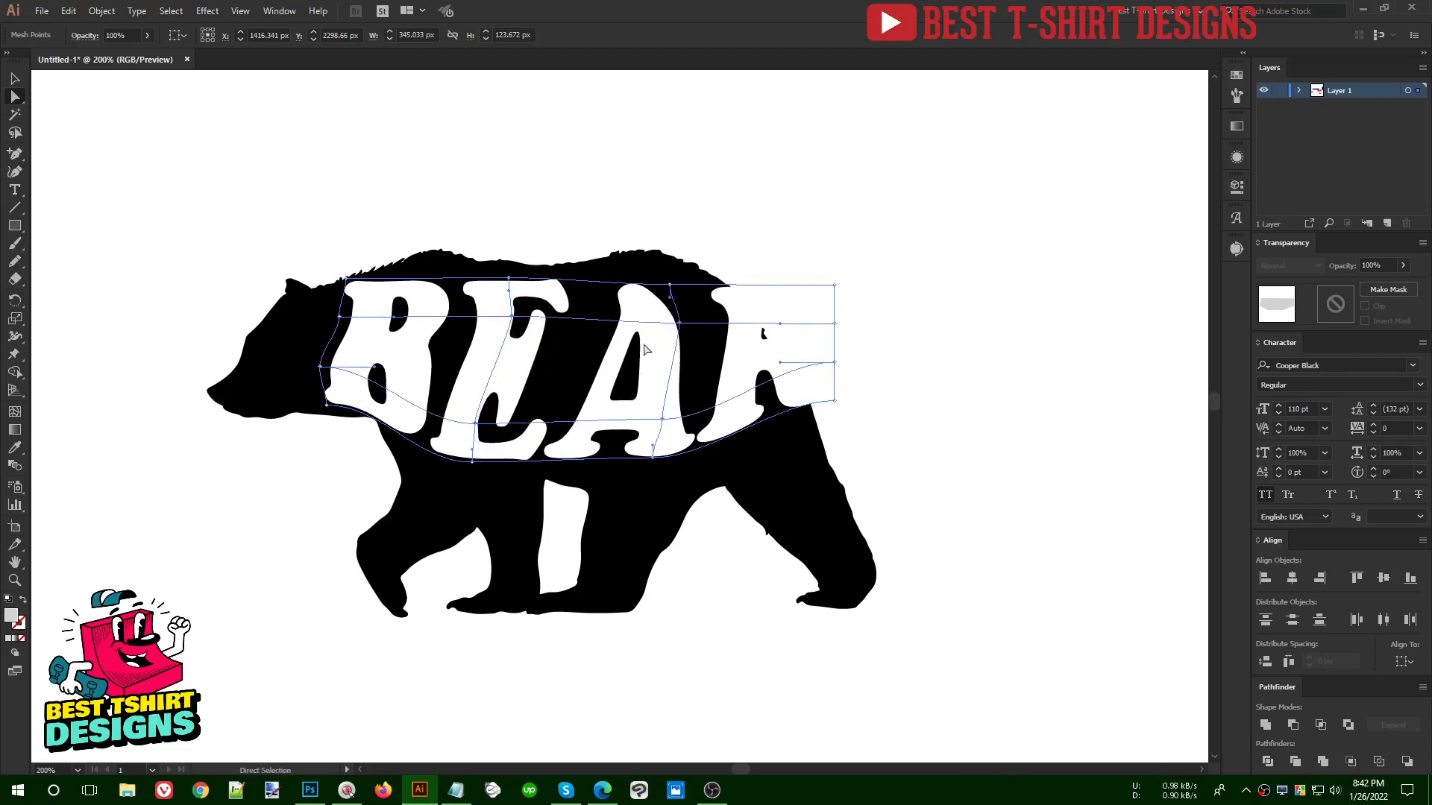
pyautogui.moveTo(643, 345); pyautogui.dragTo(622, 345)
pyautogui.moveTo(729, 363); pyautogui.dragTo(710, 368)
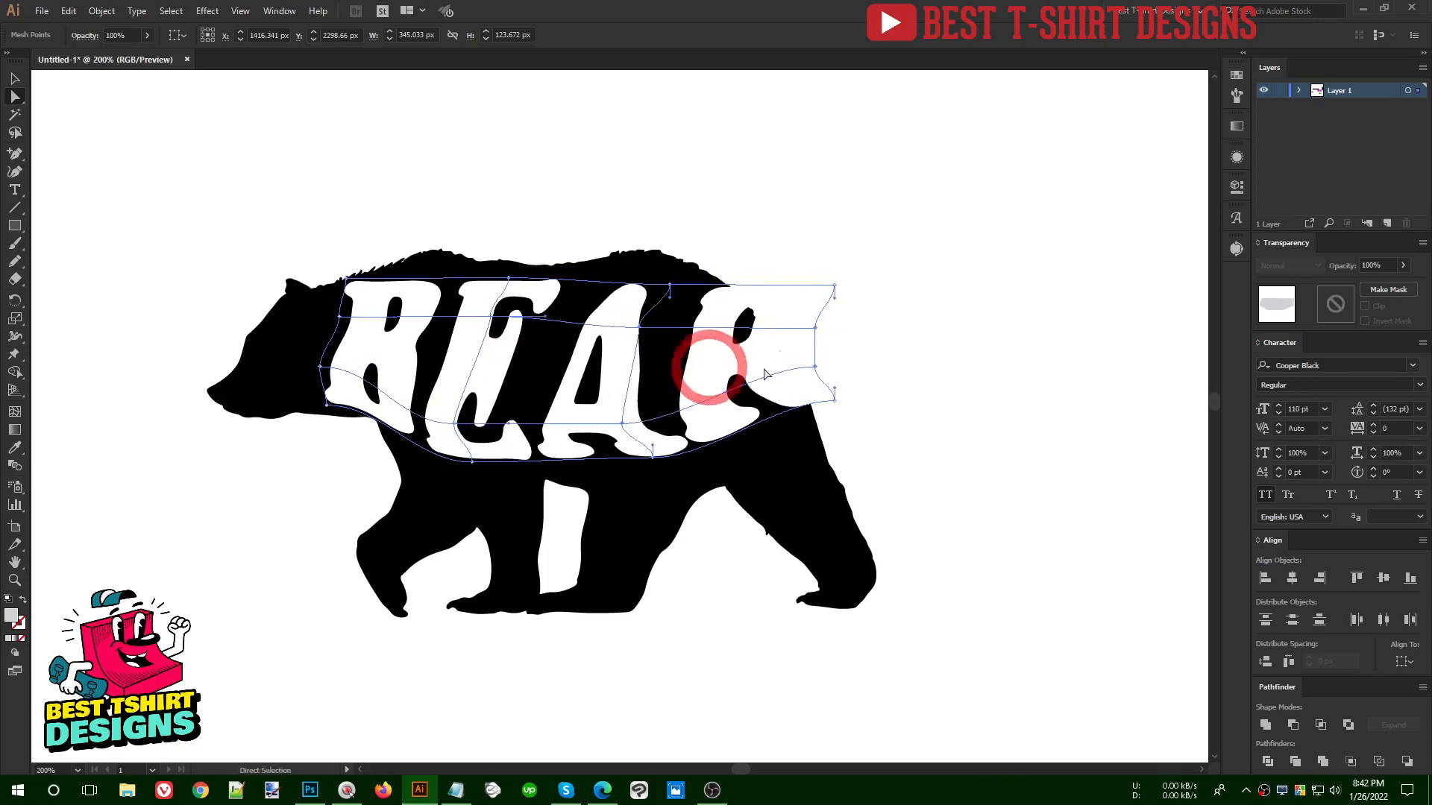
# - Try to pull the mesh around A and R inward and down to fit the bear's hindquarters
pyautogui.moveTo(770, 301); pyautogui.dragTo(738, 298)
pyautogui.moveTo(805, 380); pyautogui.dragTo(771, 447)
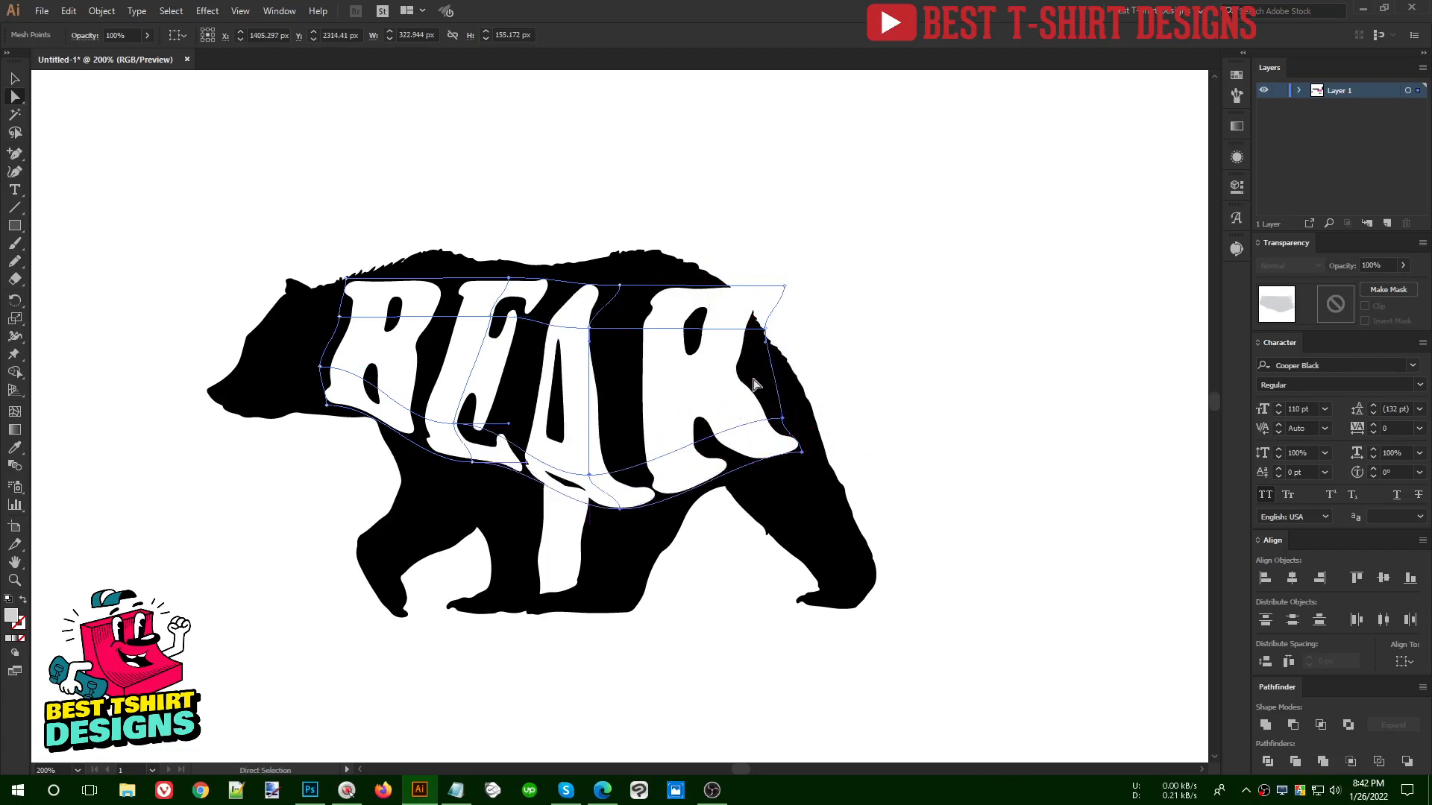
pyautogui.moveTo(753, 379); pyautogui.dragTo(749, 398)
pyautogui.moveTo(738, 313); pyautogui.dragTo(717, 314)
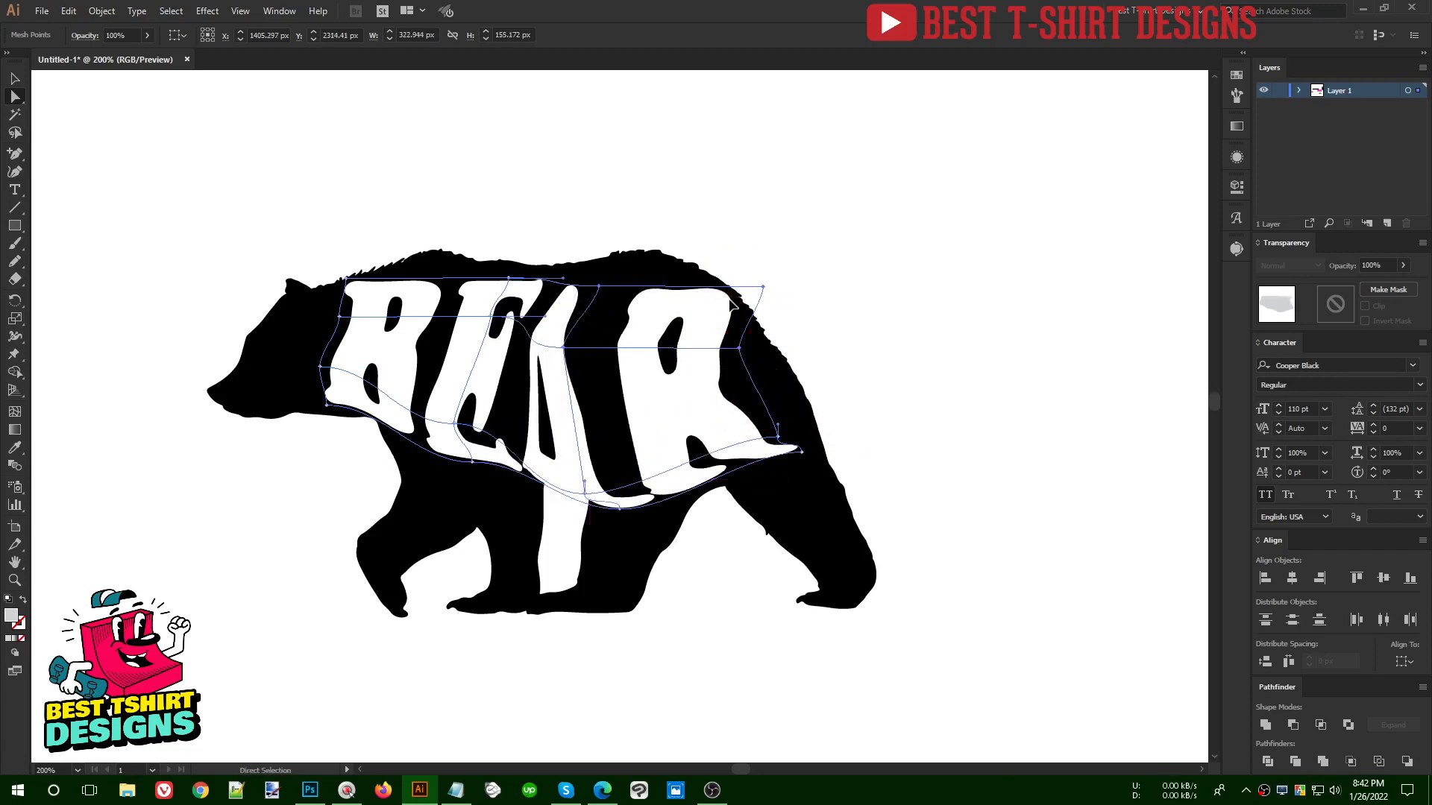
pyautogui.click(728, 299)
pyautogui.moveTo(693, 395); pyautogui.dragTo(702, 383)
pyautogui.moveTo(592, 438)
pyautogui.mouseDown()
pyautogui.moveTo(601, 423)
pyautogui.moveTo(580, 423)
pyautogui.moveTo(578, 407)
pyautogui.moveTo(607, 415)
pyautogui.mouseUp()
# - Undo all mesh distortions of the BEAR lettering back to the straight rectangular grid
pyautogui.hotkey('ctrl', 'z')
pyautogui.hotkey('ctrl', 'z')
pyautogui.hotkey('ctrl', 'z')
pyautogui.hotkey('ctrl', 'z')
pyautogui.hotkey('ctrl', 'z')
pyautogui.hotkey('ctrl', 'z')
pyautogui.hotkey('ctrl', 'z')
pyautogui.hotkey('ctrl', 'z')
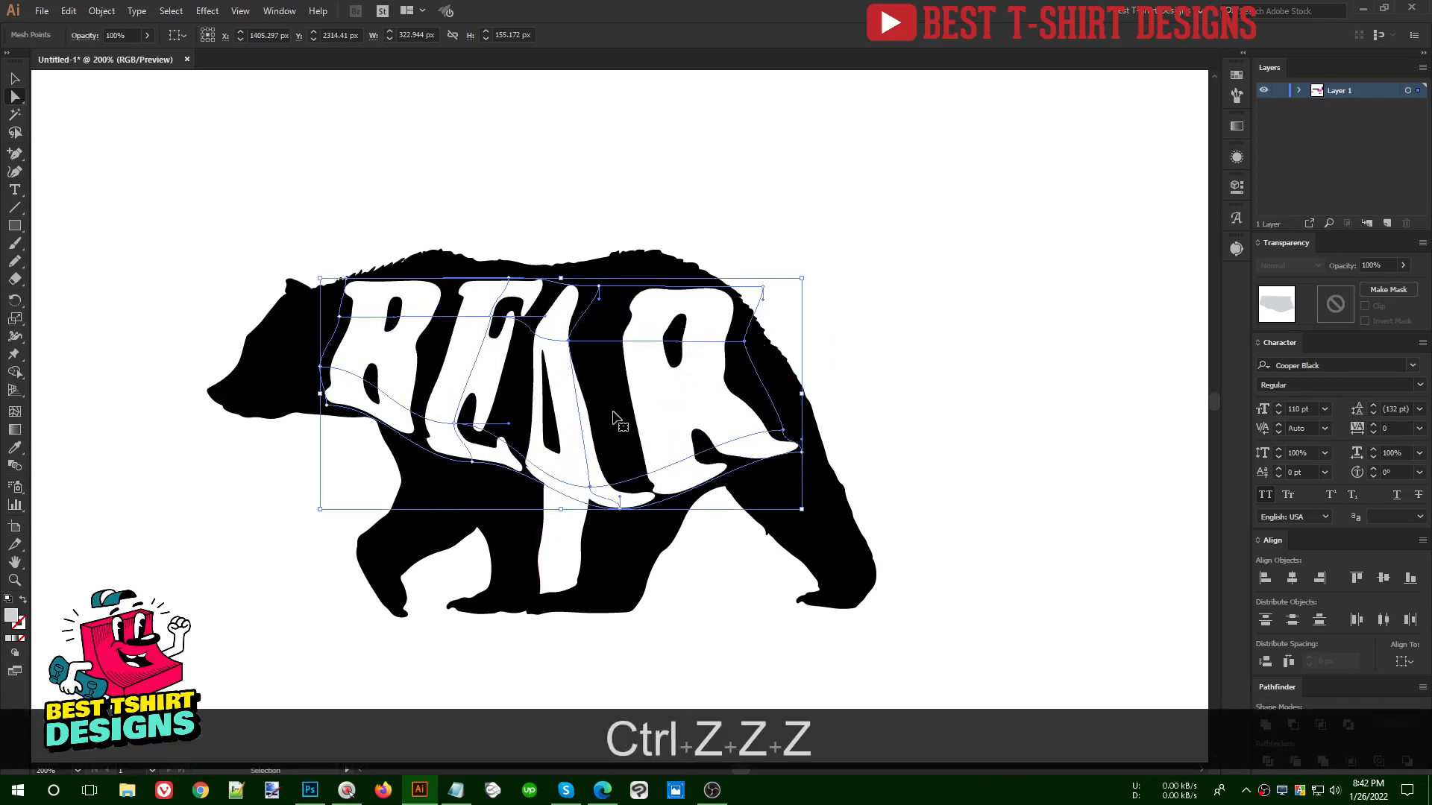
pyautogui.hotkey('ctrl', 'z')
pyautogui.hotkey('ctrl', 'z')
pyautogui.hotkey('ctrl', 'z')
pyautogui.hotkey('ctrl', 'z')
pyautogui.hotkey('ctrl', 'z')
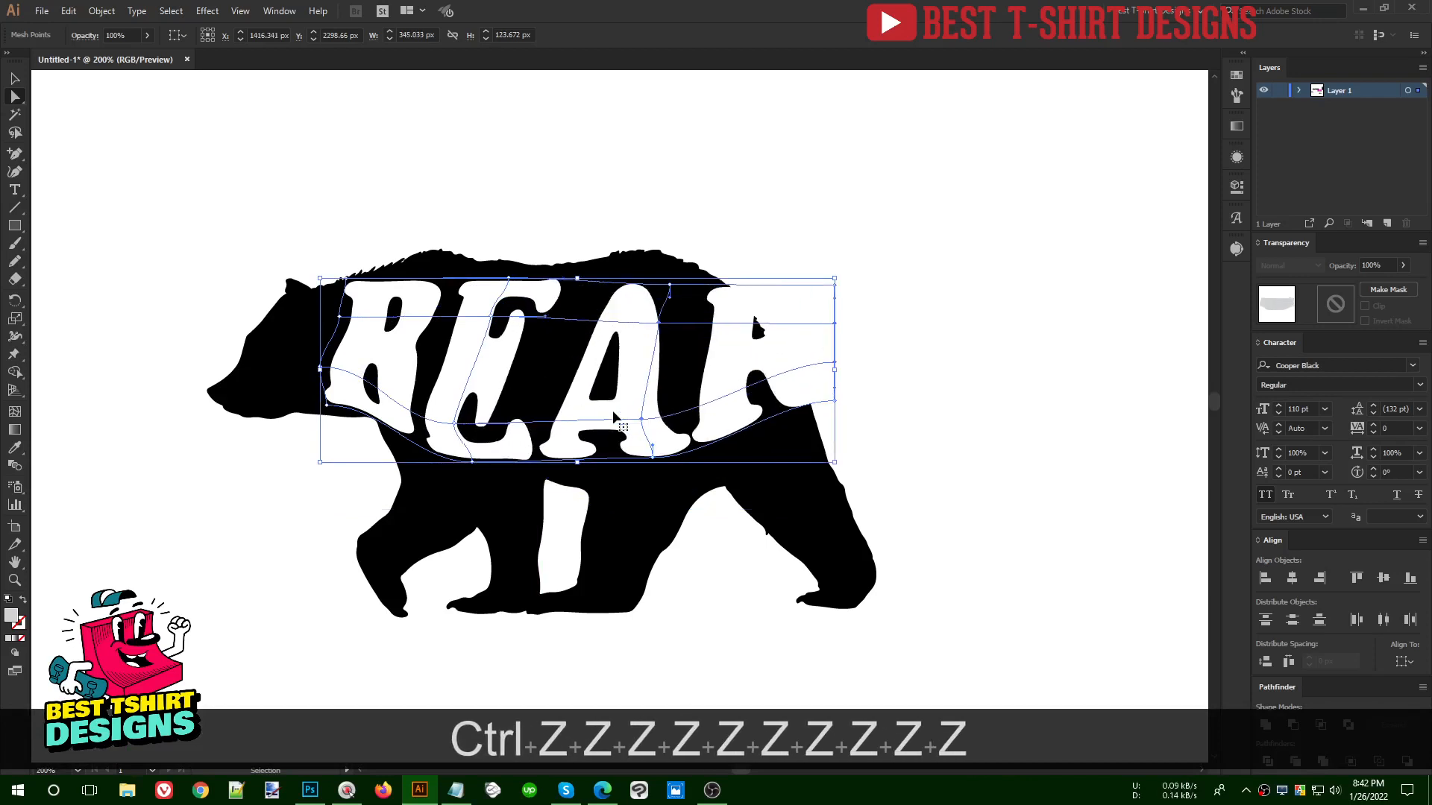
pyautogui.press('F10')
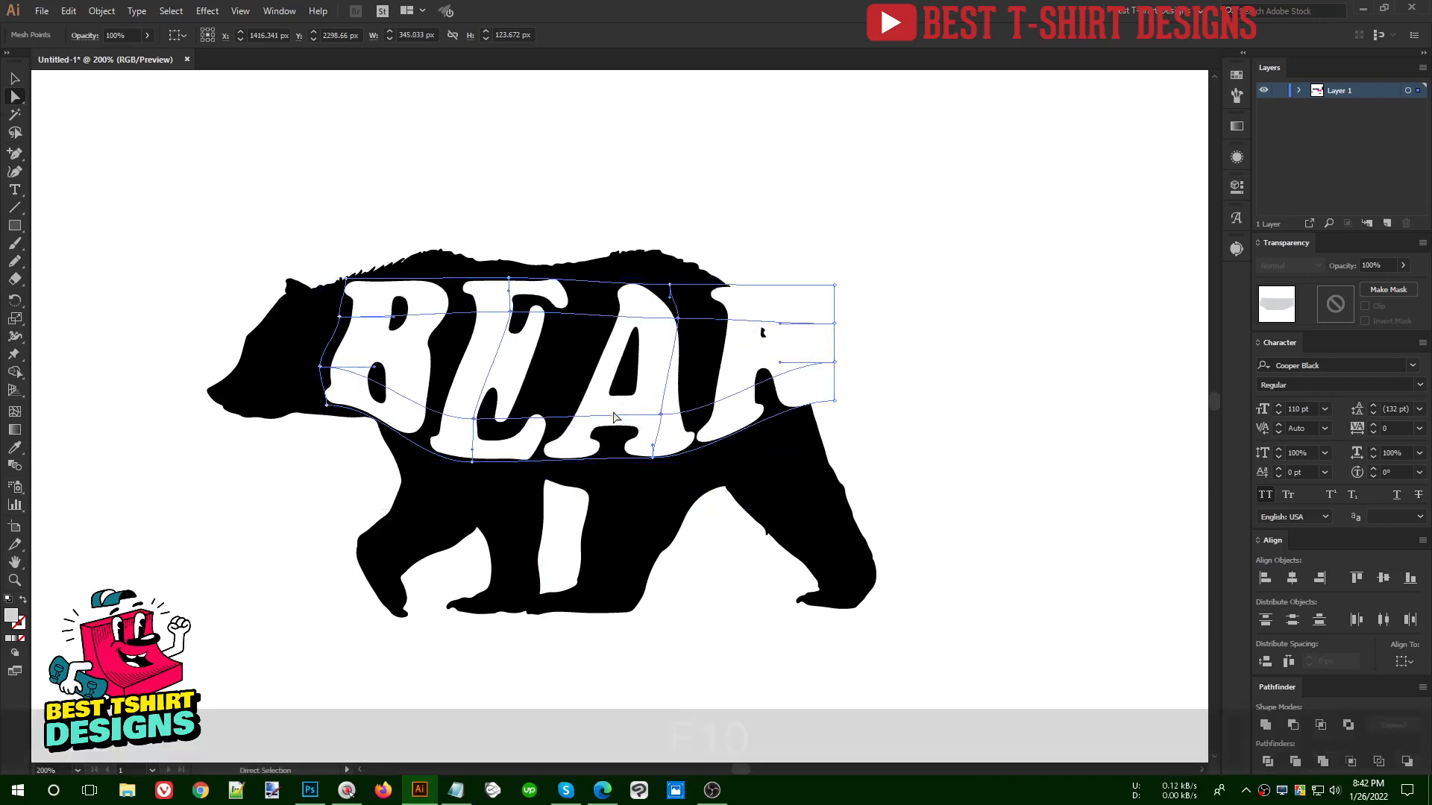
pyautogui.hotkey('ctrl', 'z')
pyautogui.hotkey('ctrl', 'z')
pyautogui.hotkey('ctrl', 'z')
pyautogui.hotkey('ctrl', 'z')
pyautogui.hotkey('ctrl', 'z')
pyautogui.hotkey('ctrl', 'z')
pyautogui.hotkey('ctrl', 'z')
pyautogui.hotkey('ctrl', 'z')
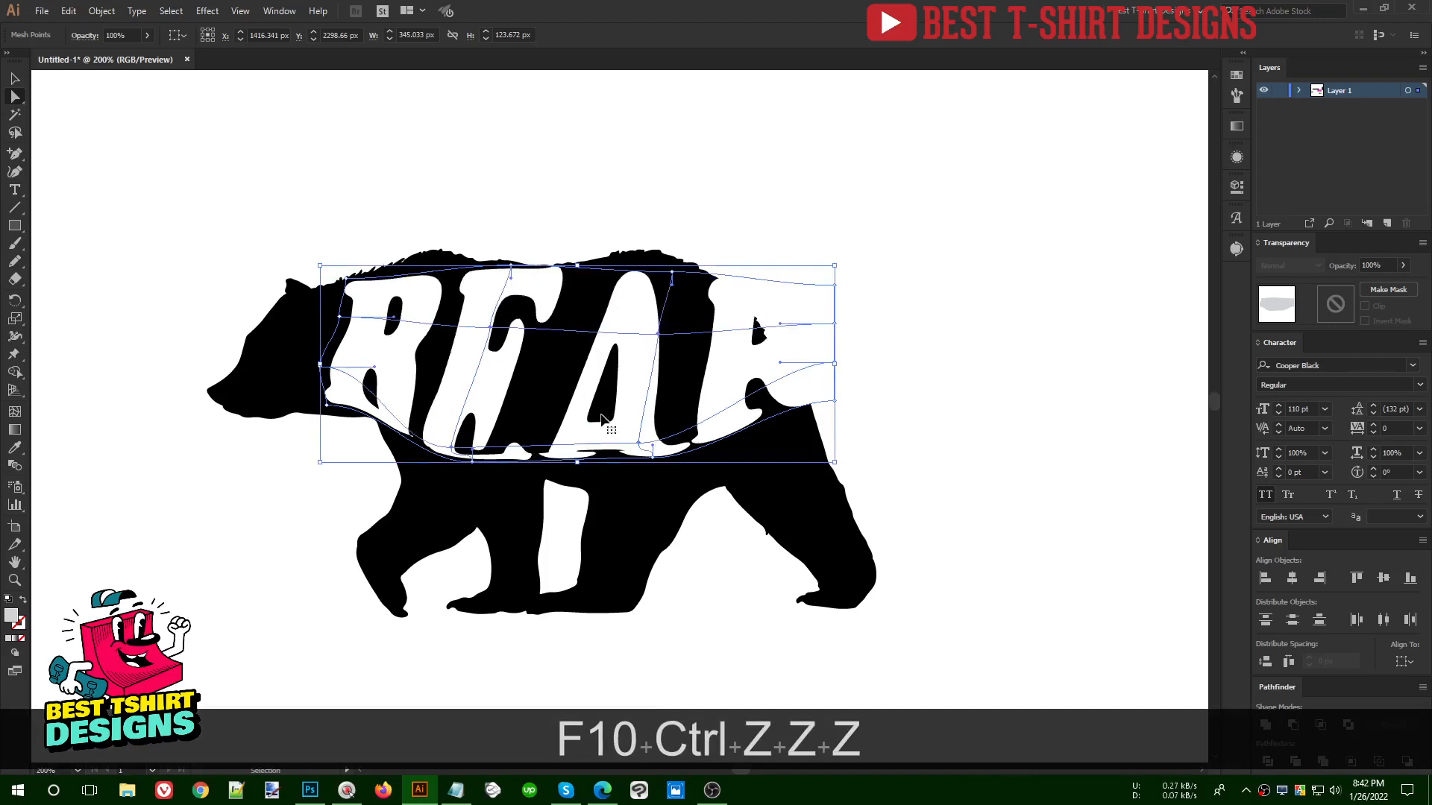
pyautogui.hotkey('ctrl', 'z')
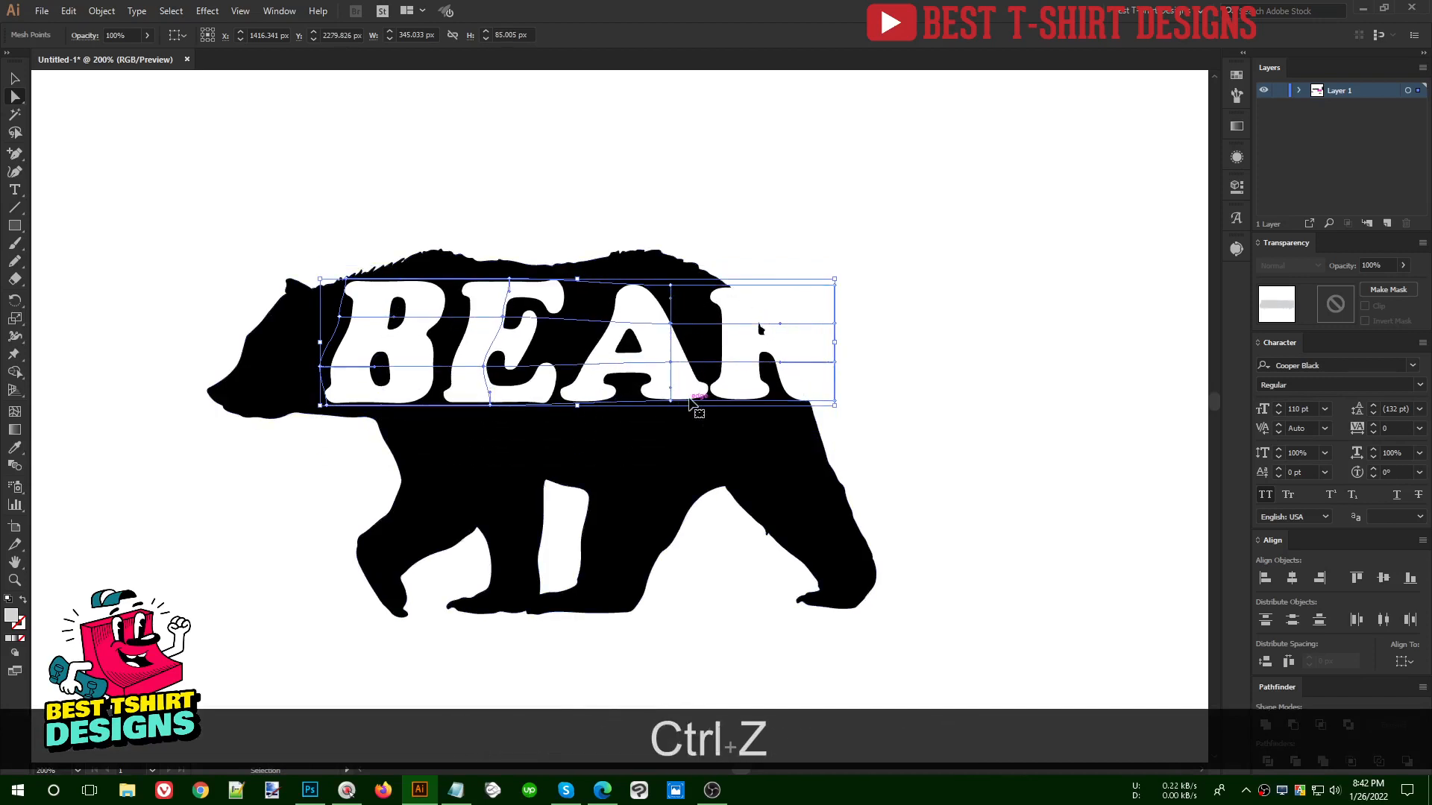
pyautogui.hotkey('ctrl', 'z')
pyautogui.hotkey('ctrl', 'z')
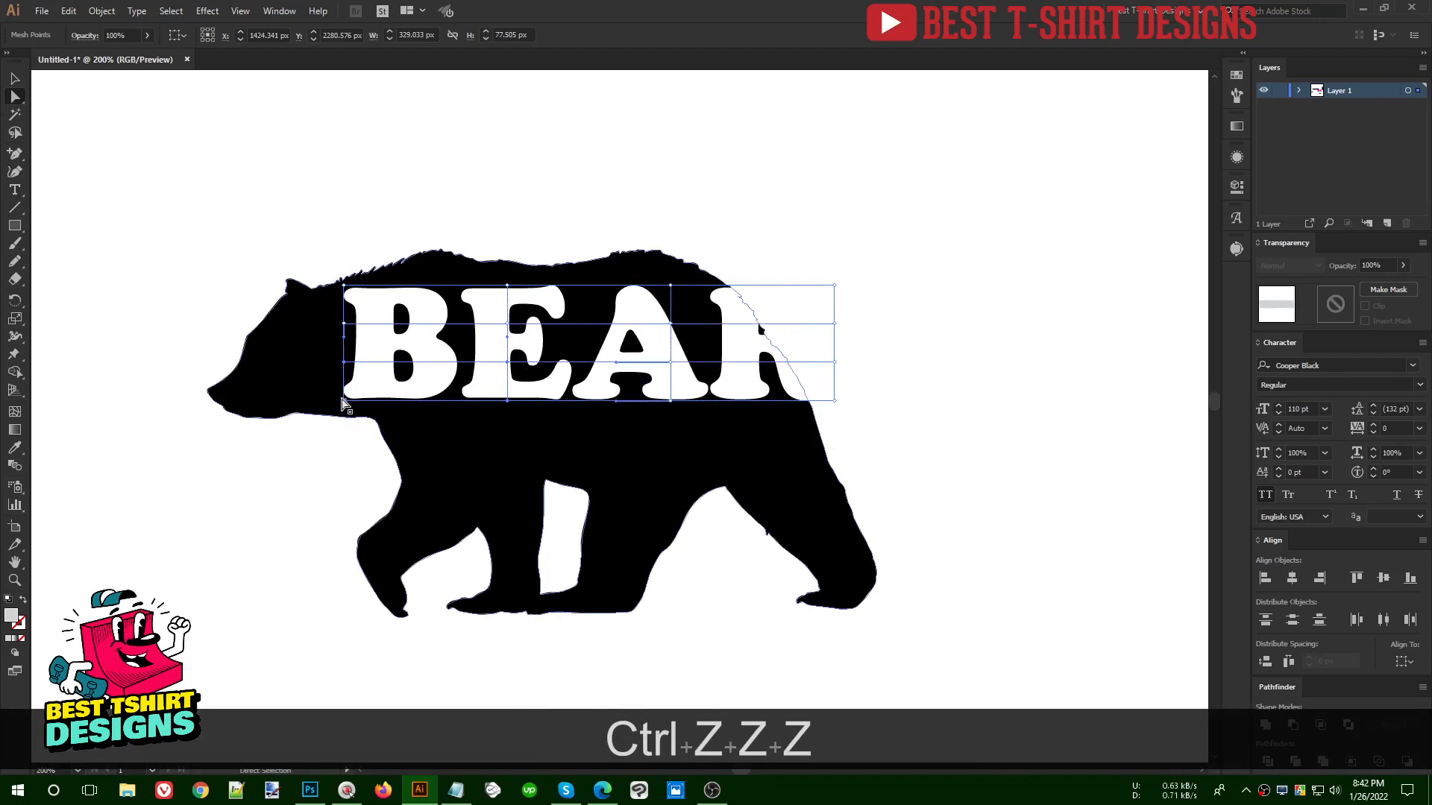
# - Pull the mesh's lower edge point beneath the E down to the belly and lower the inner points above it
pyautogui.click(509, 402)
pyautogui.moveTo(511, 406)
pyautogui.mouseDown()
pyautogui.moveTo(512, 446)
pyautogui.moveTo(507, 371)
pyautogui.moveTo(504, 384)
pyautogui.mouseUp()
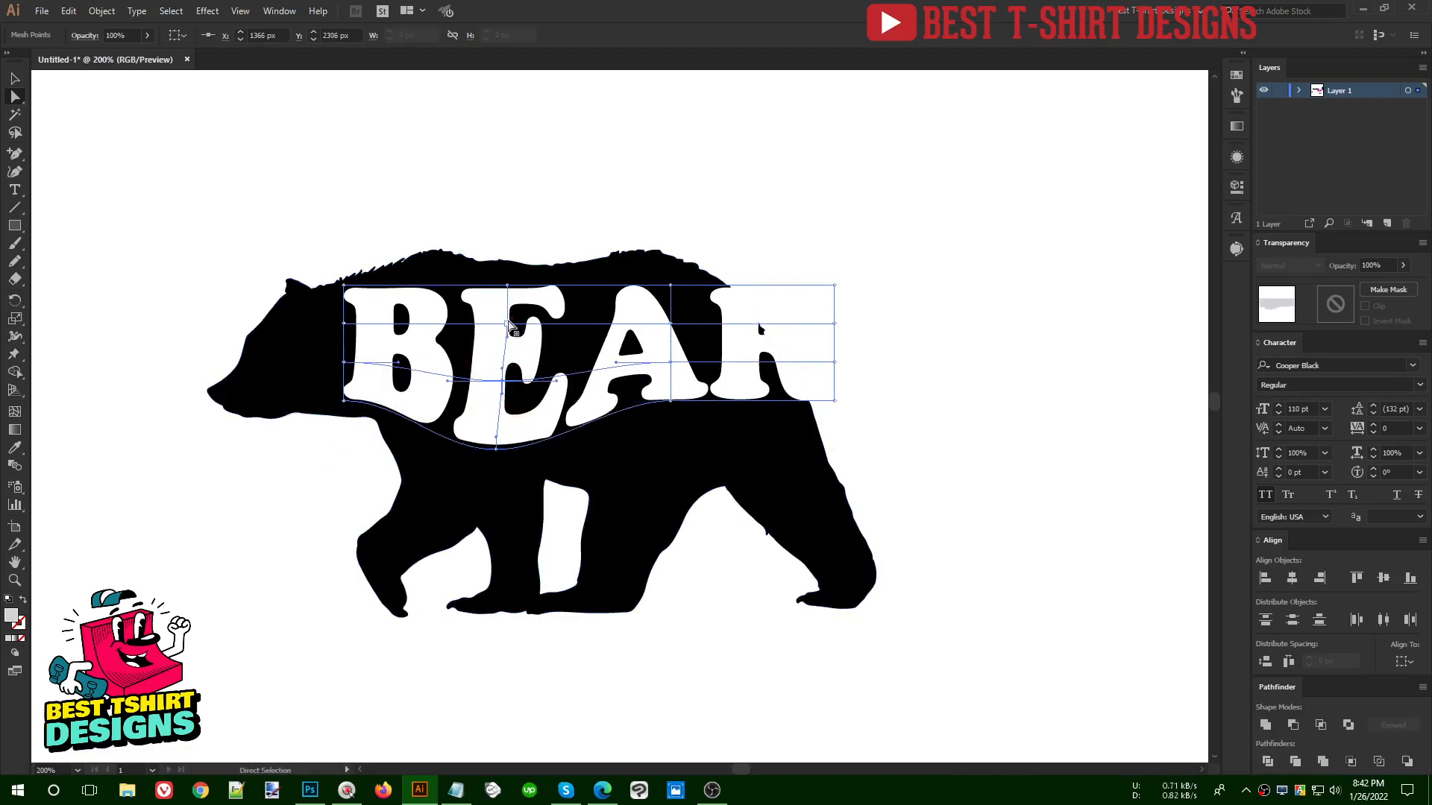
pyautogui.click(506, 328)
pyautogui.moveTo(506, 328); pyautogui.dragTo(497, 345)
# - Raise the upper mesh point between A and R toward the bear's back and bring the upper corner beyond the R inward to the rump
pyautogui.moveTo(671, 363); pyautogui.dragTo(634, 275)
pyautogui.click(669, 287)
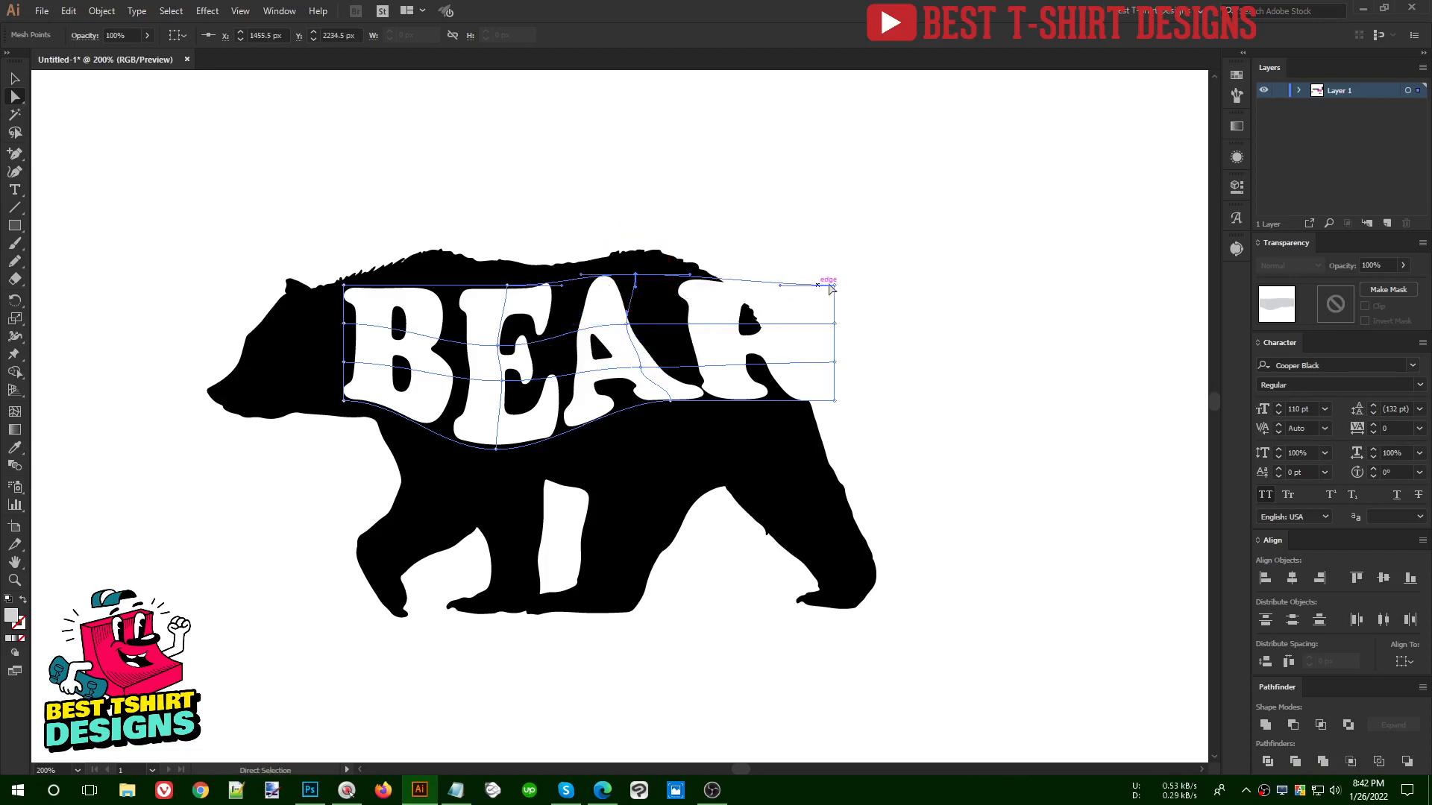
pyautogui.moveTo(835, 285); pyautogui.dragTo(747, 287)
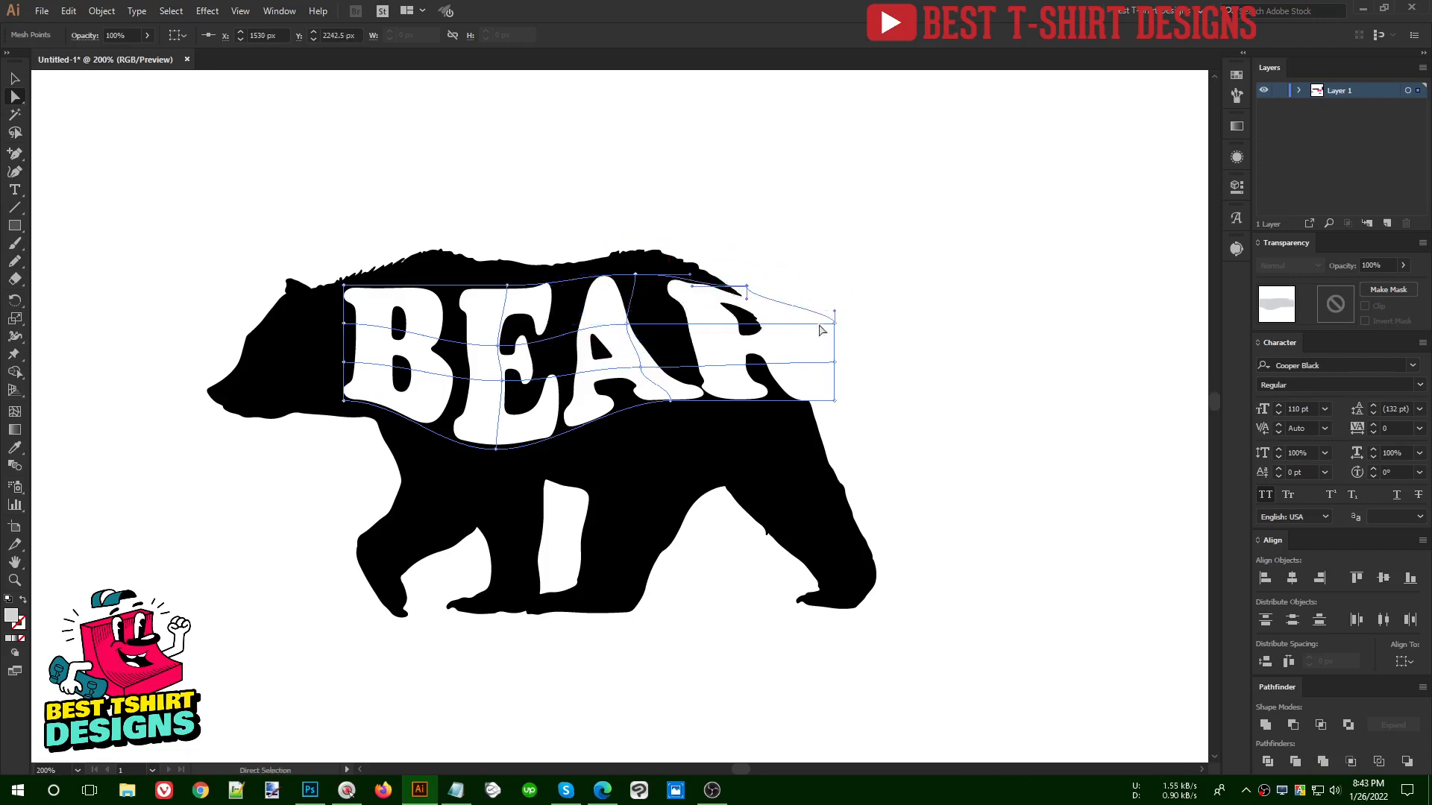
# - Pull the mesh's outer edge points beside the R in to the bear's rump and adjust the lower points beneath A and R
pyautogui.moveTo(835, 325); pyautogui.dragTo(824, 402)
pyautogui.moveTo(792, 441); pyautogui.dragTo(792, 442)
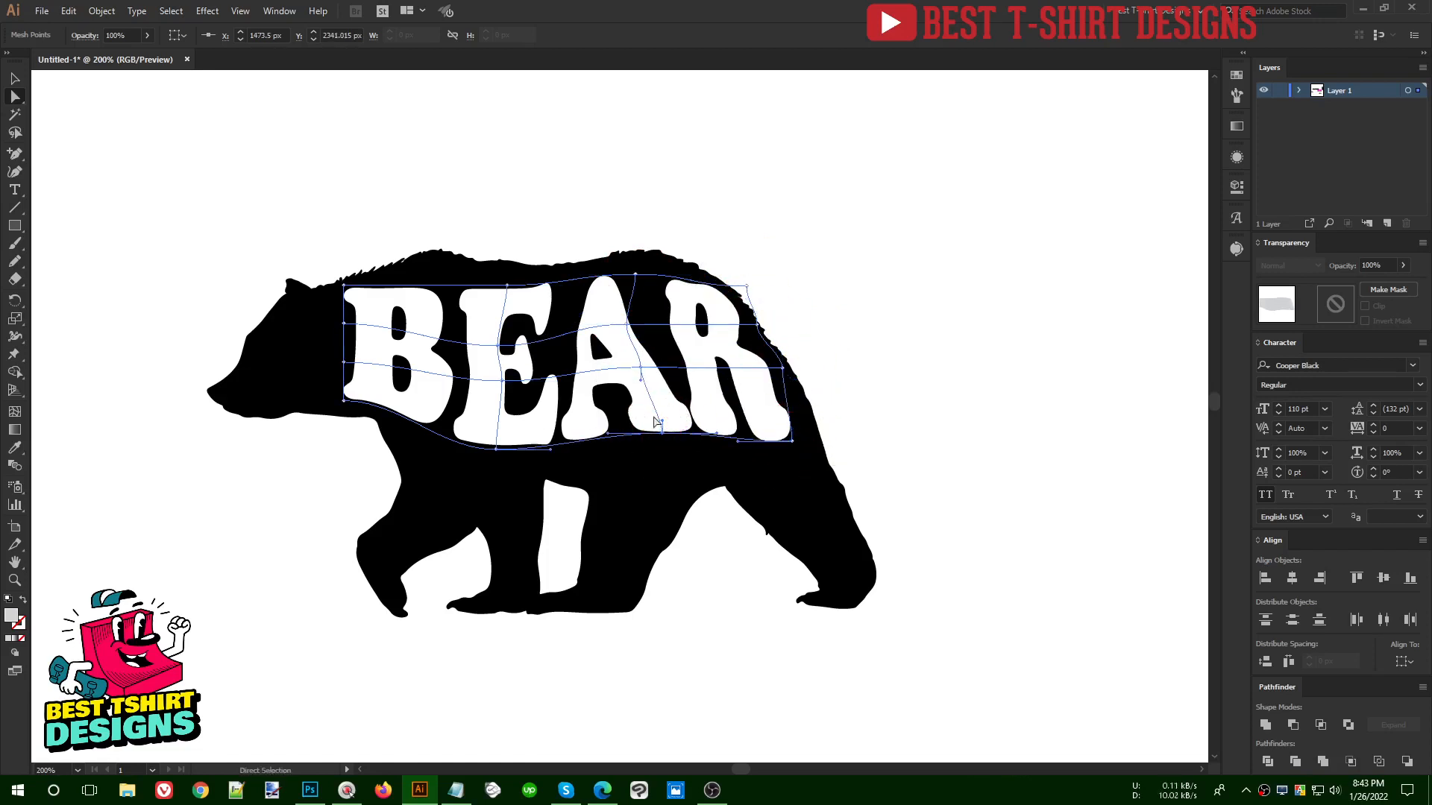
pyautogui.moveTo(608, 439); pyautogui.dragTo(697, 425)
pyautogui.moveTo(639, 377); pyautogui.dragTo(679, 382)
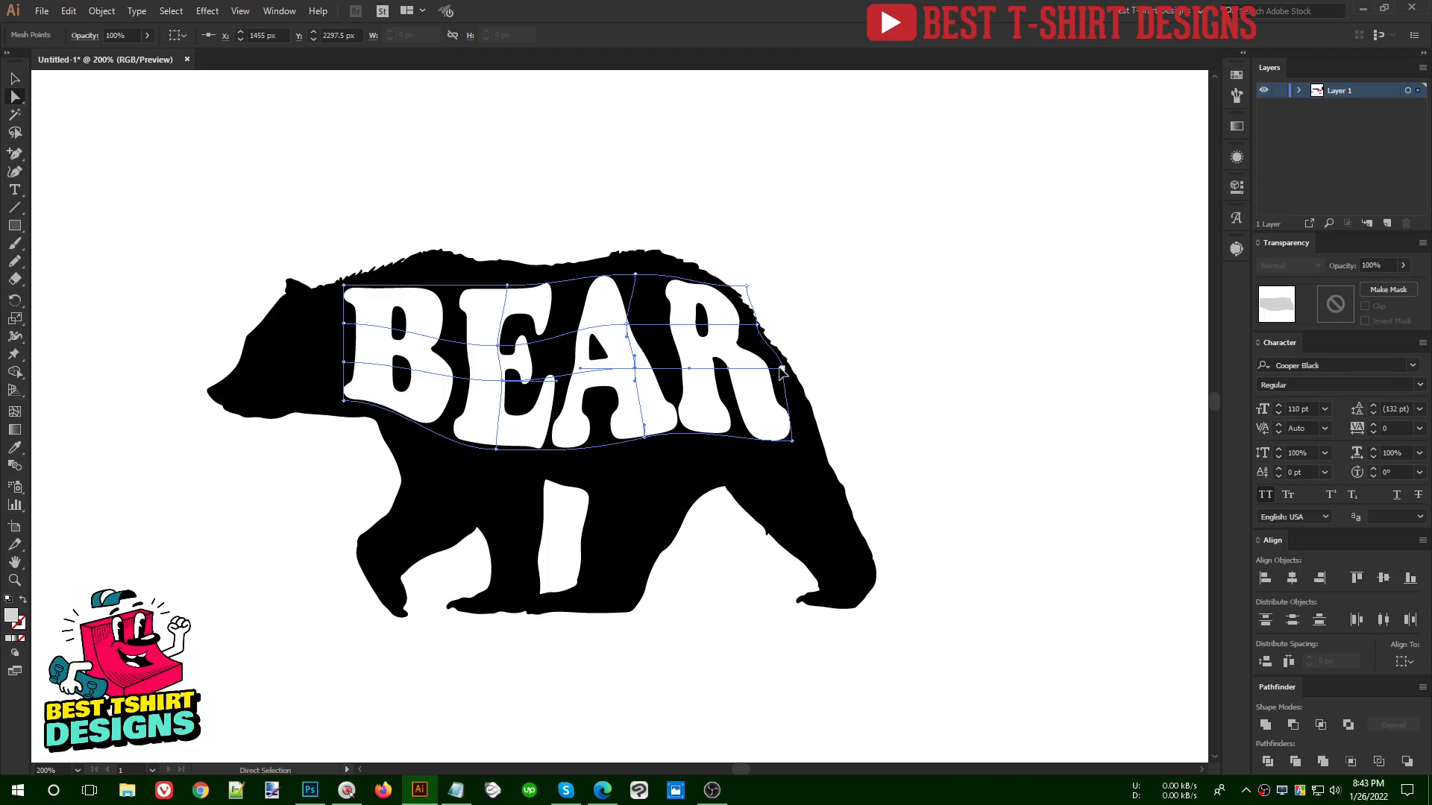
# - Refine the mesh around the R along the hindquarters, lowering its bottom corner and lower edge toward the hind leg, and deselect the lettering
pyautogui.moveTo(781, 371); pyautogui.dragTo(748, 357)
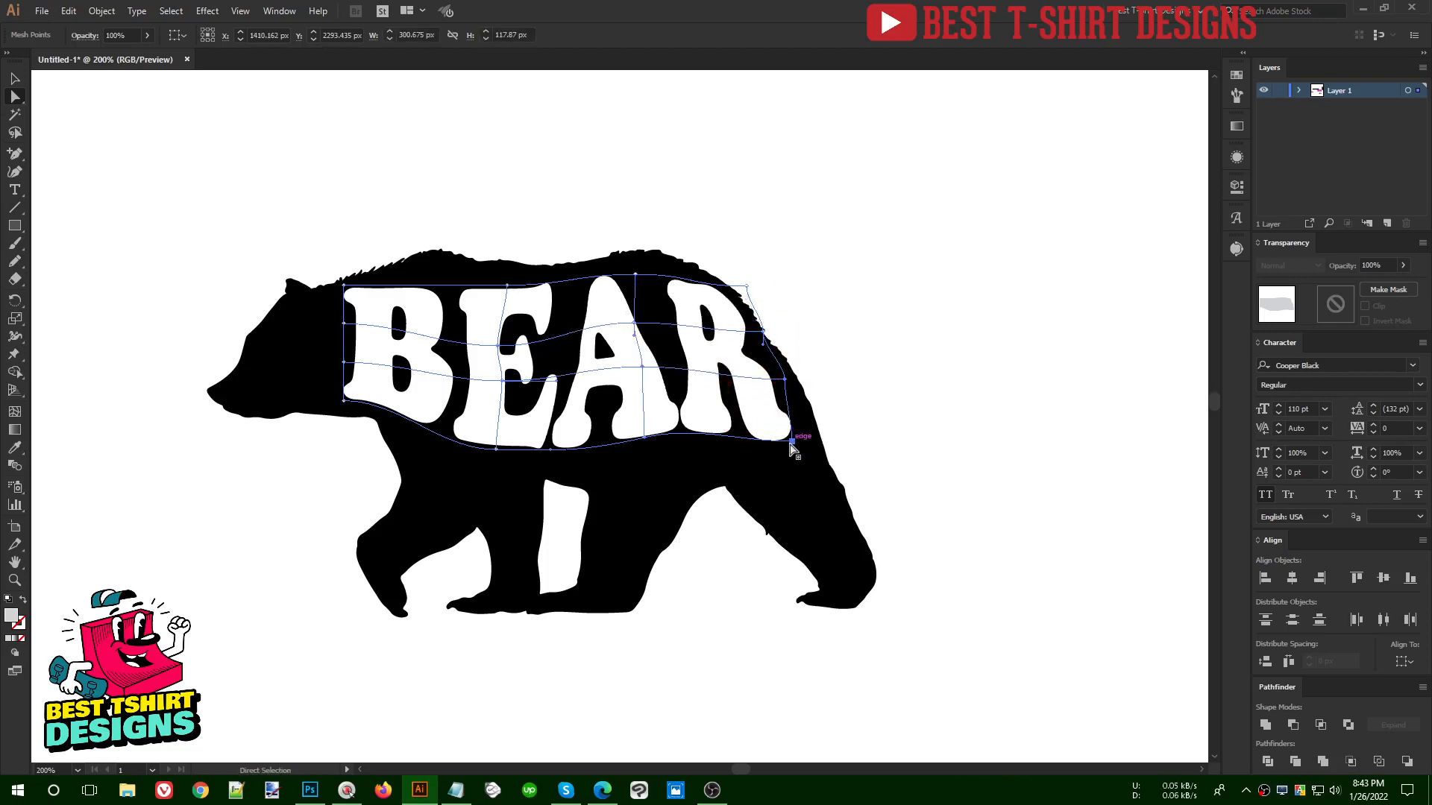
pyautogui.moveTo(791, 443); pyautogui.dragTo(798, 461)
pyautogui.moveTo(699, 432); pyautogui.dragTo(705, 431)
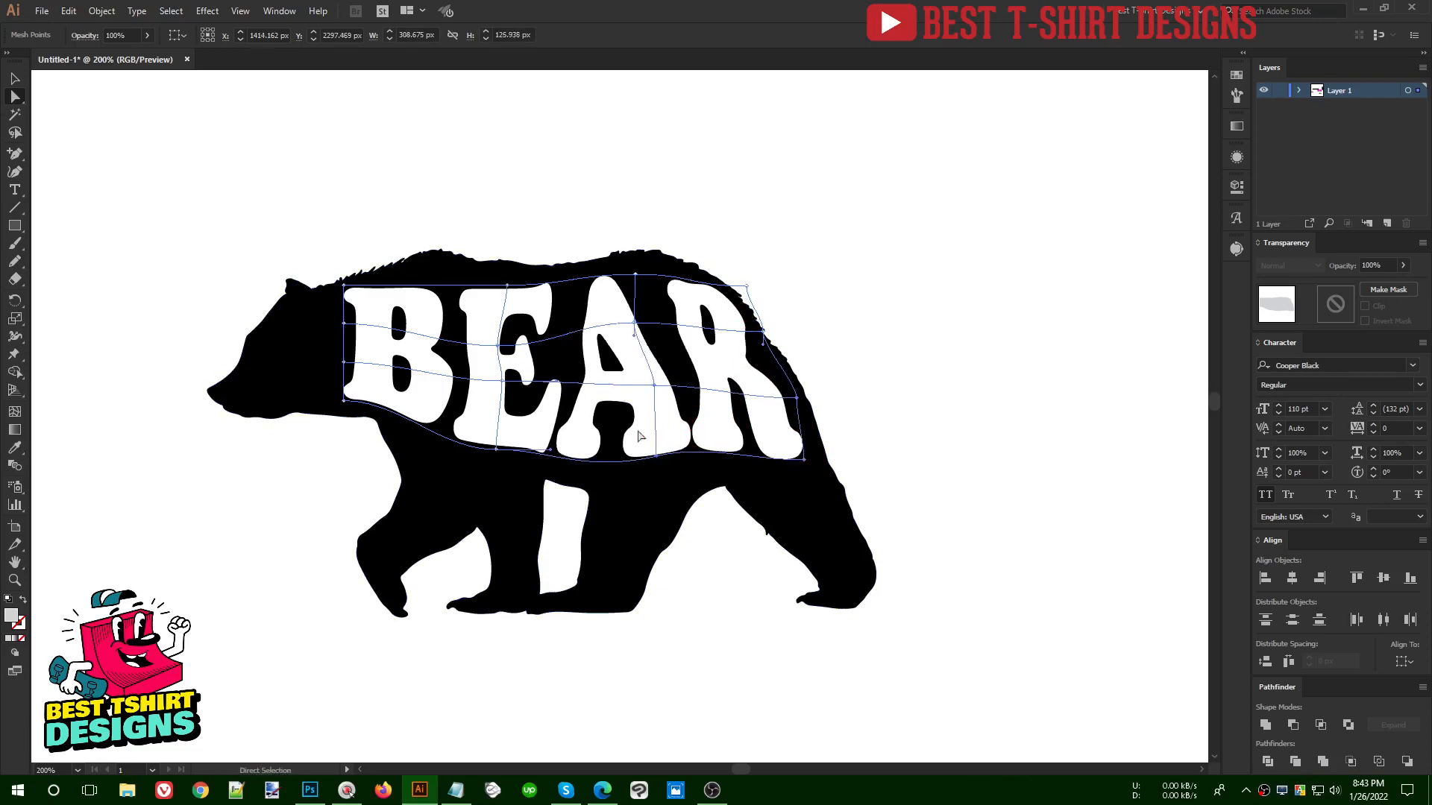
pyautogui.click(865, 343)
pyautogui.press('v')
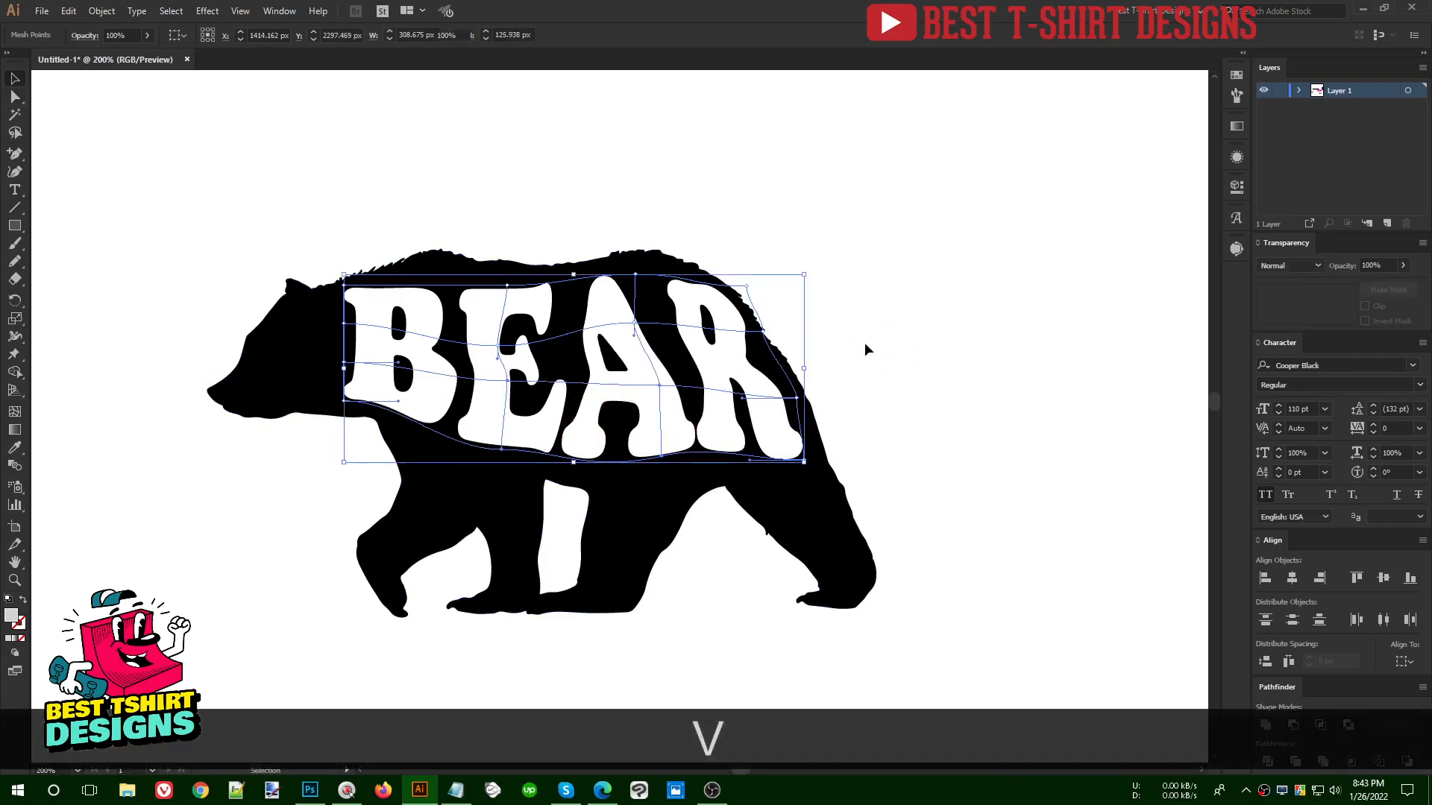
# - Draw a circle about 504 px in diameter in the empty area beside the bear artwork
pyautogui.press('alt')
pyautogui.scroll(-2, 656, 377)
pyautogui.moveTo(320, 301); pyautogui.dragTo(825, 561)
pyautogui.press('space')
pyautogui.moveTo(853, 445); pyautogui.dragTo(670, 426)
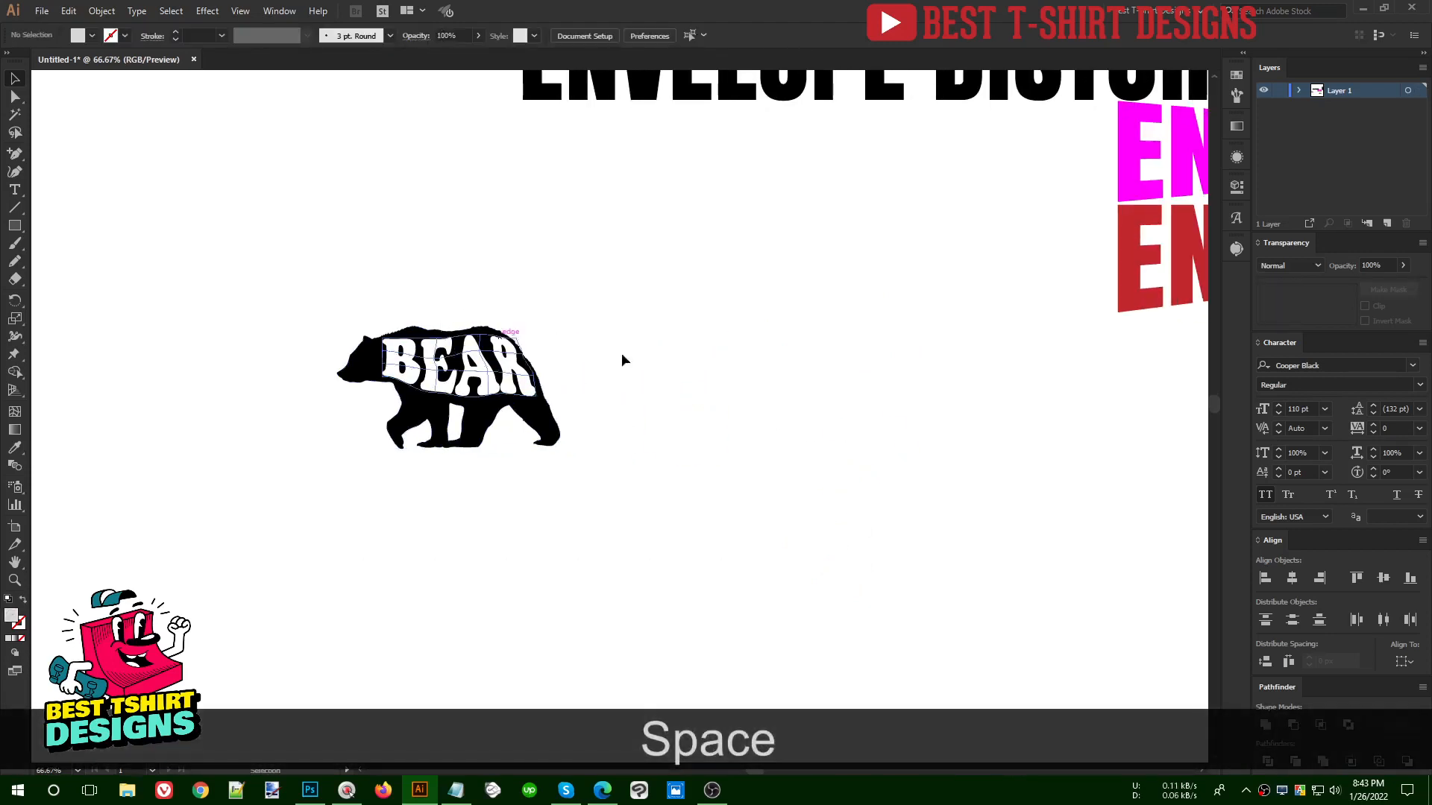
pyautogui.moveTo(18, 229); pyautogui.dragTo(54, 256)
pyautogui.moveTo(719, 320); pyautogui.dragTo(967, 534)
pyautogui.press('space')
pyautogui.moveTo(965, 465); pyautogui.dragTo(824, 419)
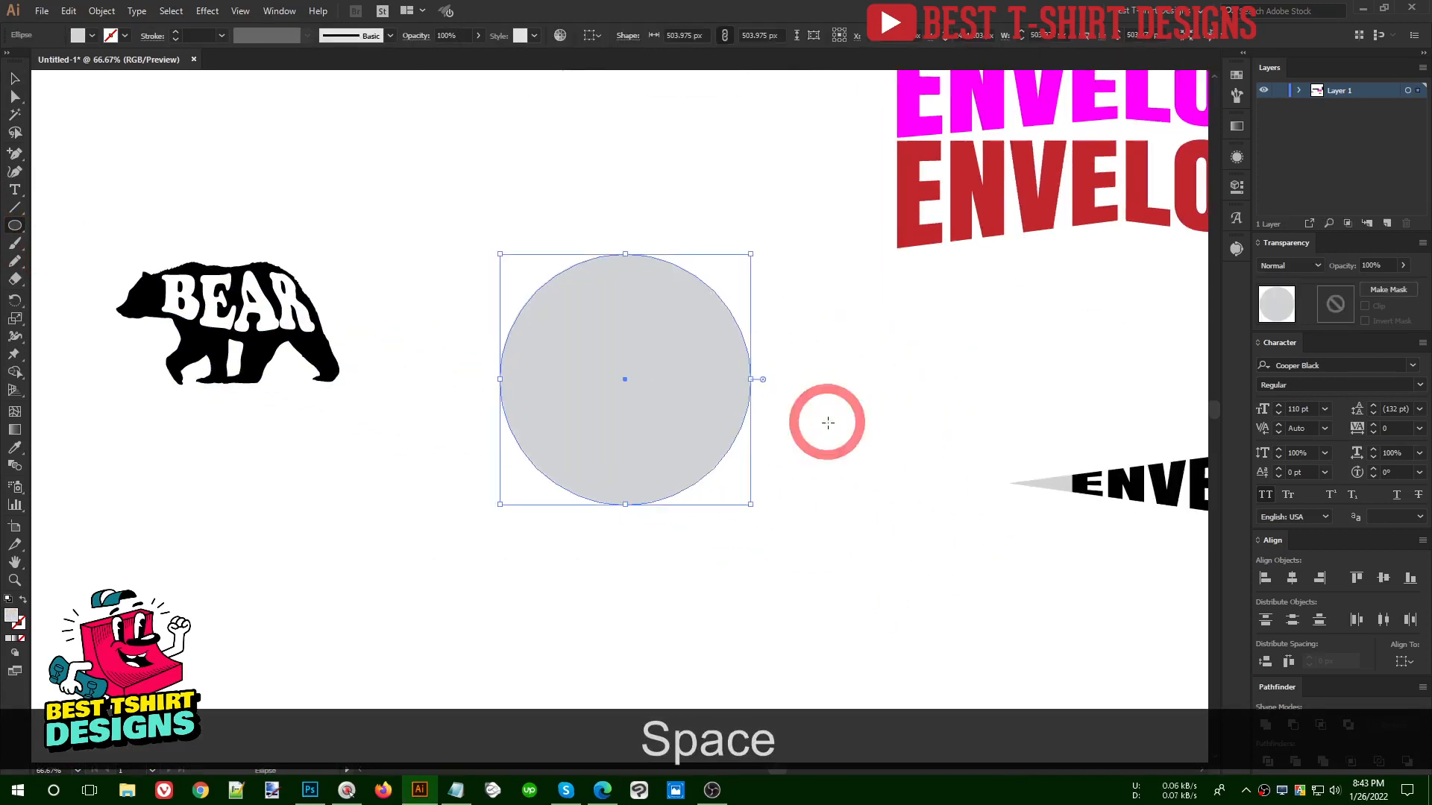
# - Turn the circle into an unfilled black outline with a 10 pt stroke
pyautogui.press('v')
pyautogui.click(82, 39)
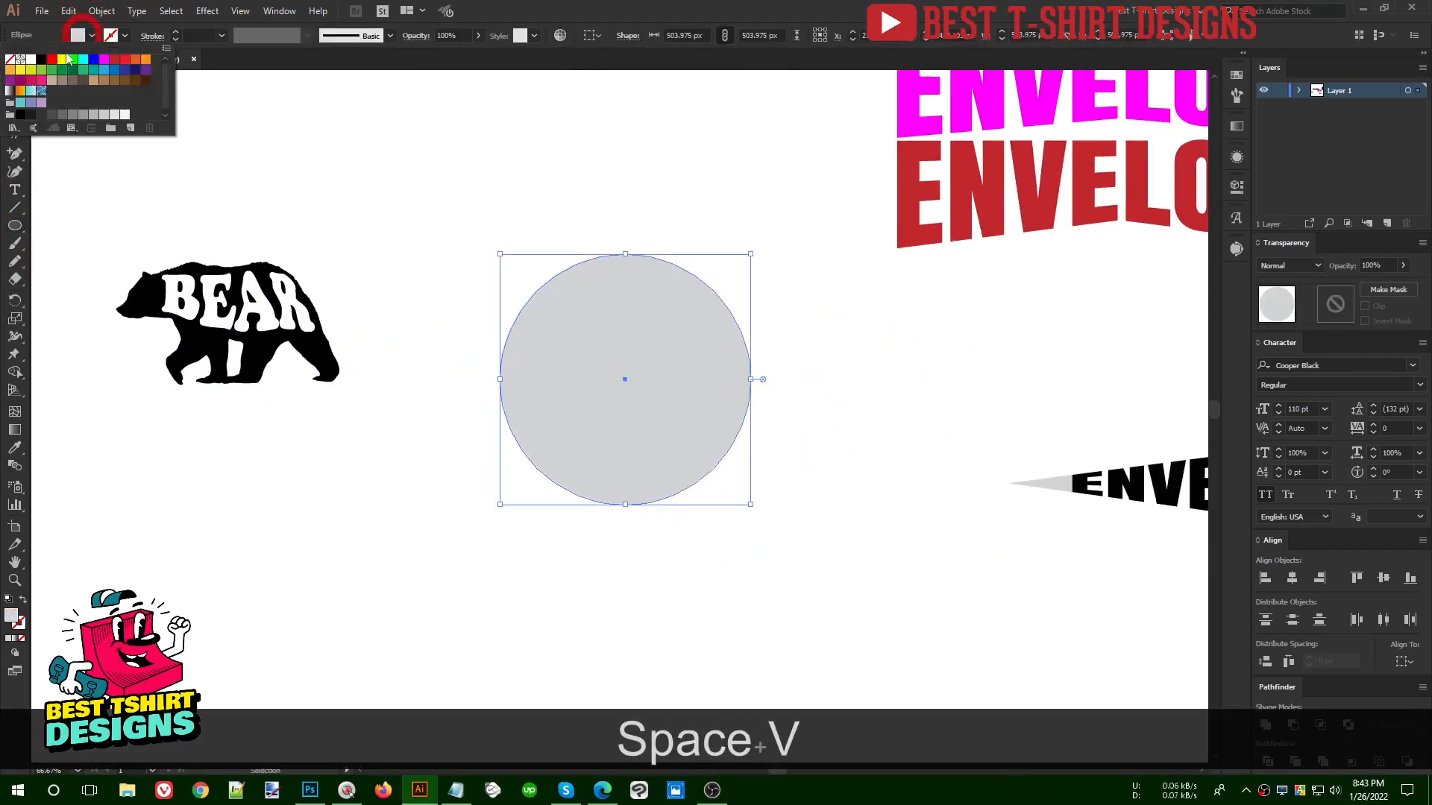
pyautogui.click(43, 62)
pyautogui.click(416, 265)
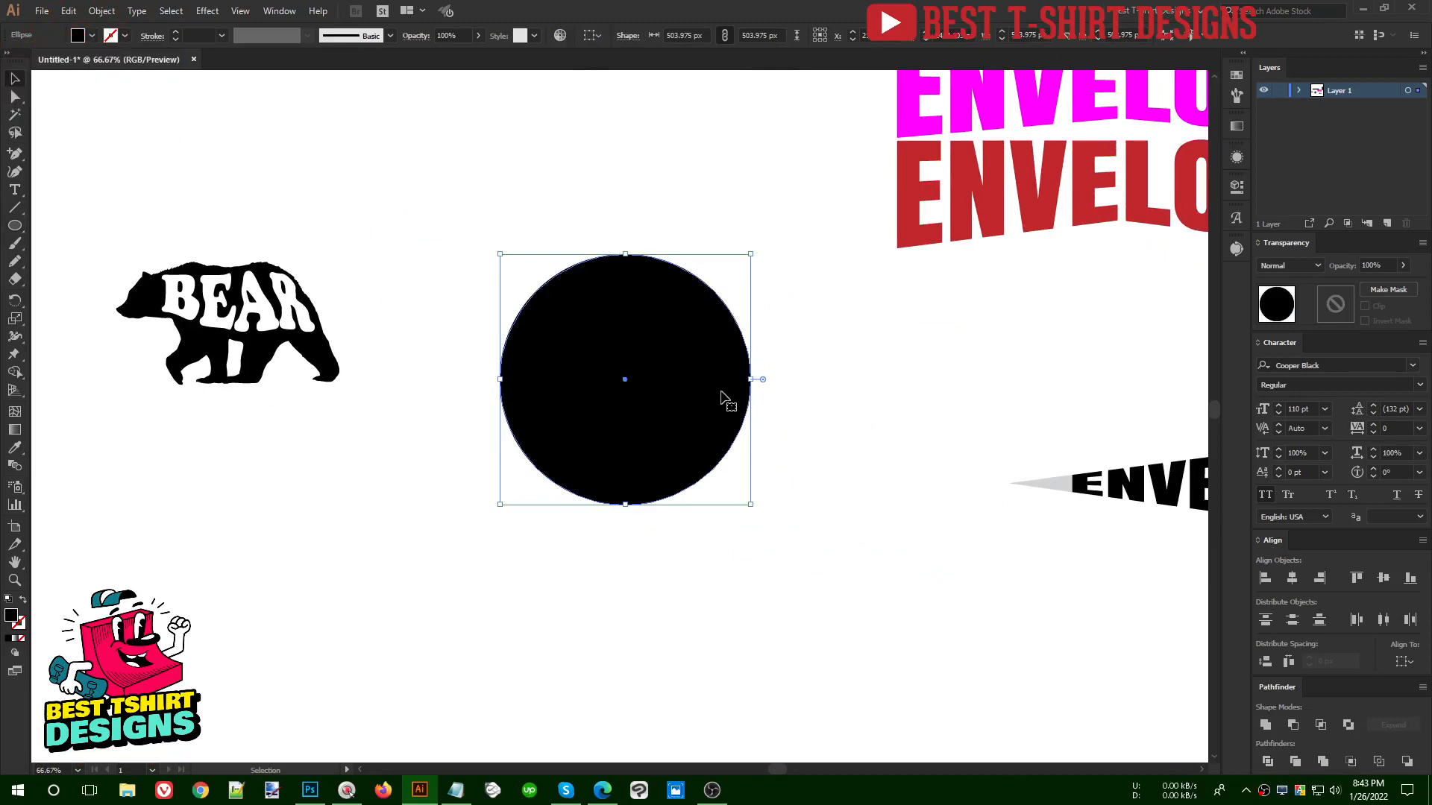
pyautogui.scroll(1, 760, 416)
pyautogui.press('ctrl')
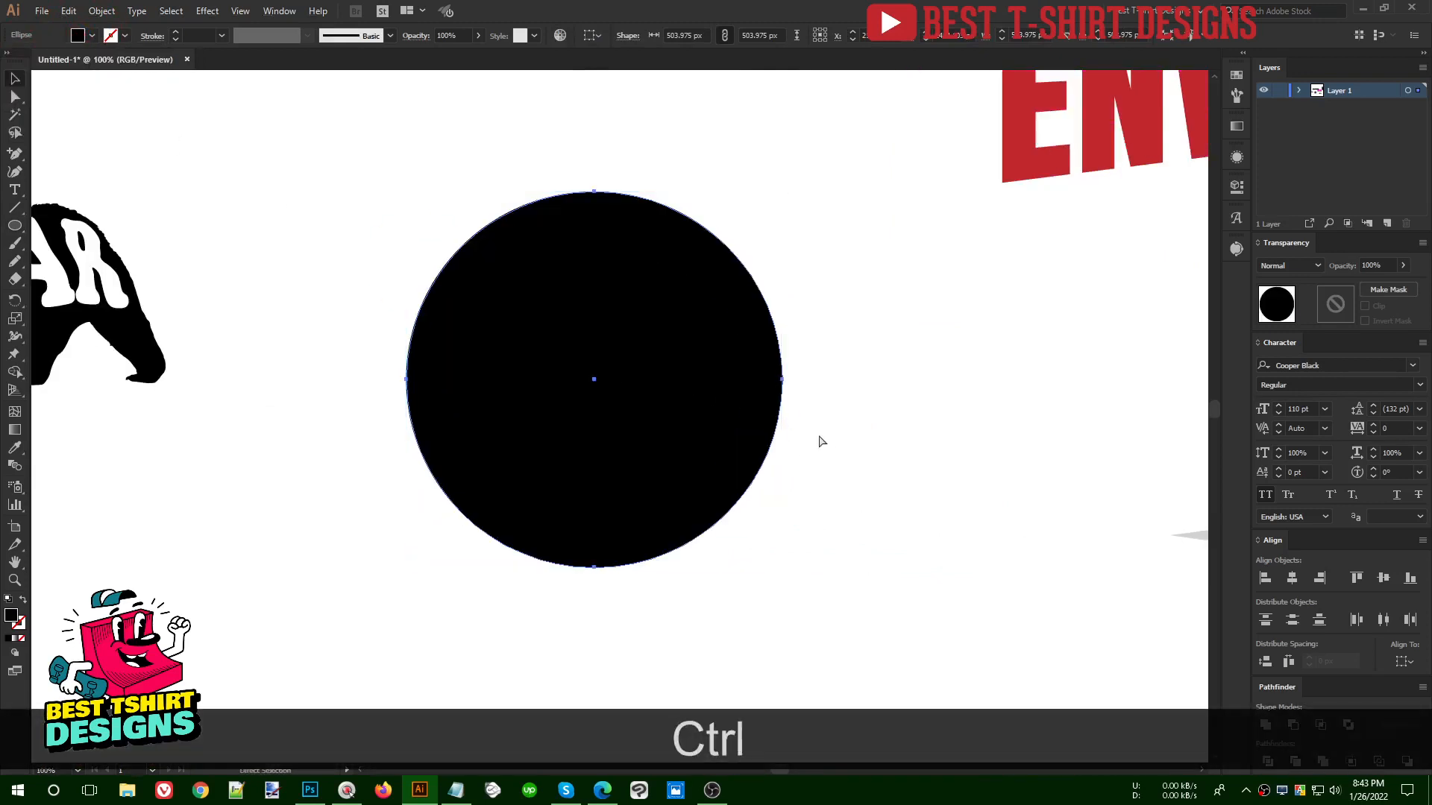
pyautogui.hotkey('shift', 'x')
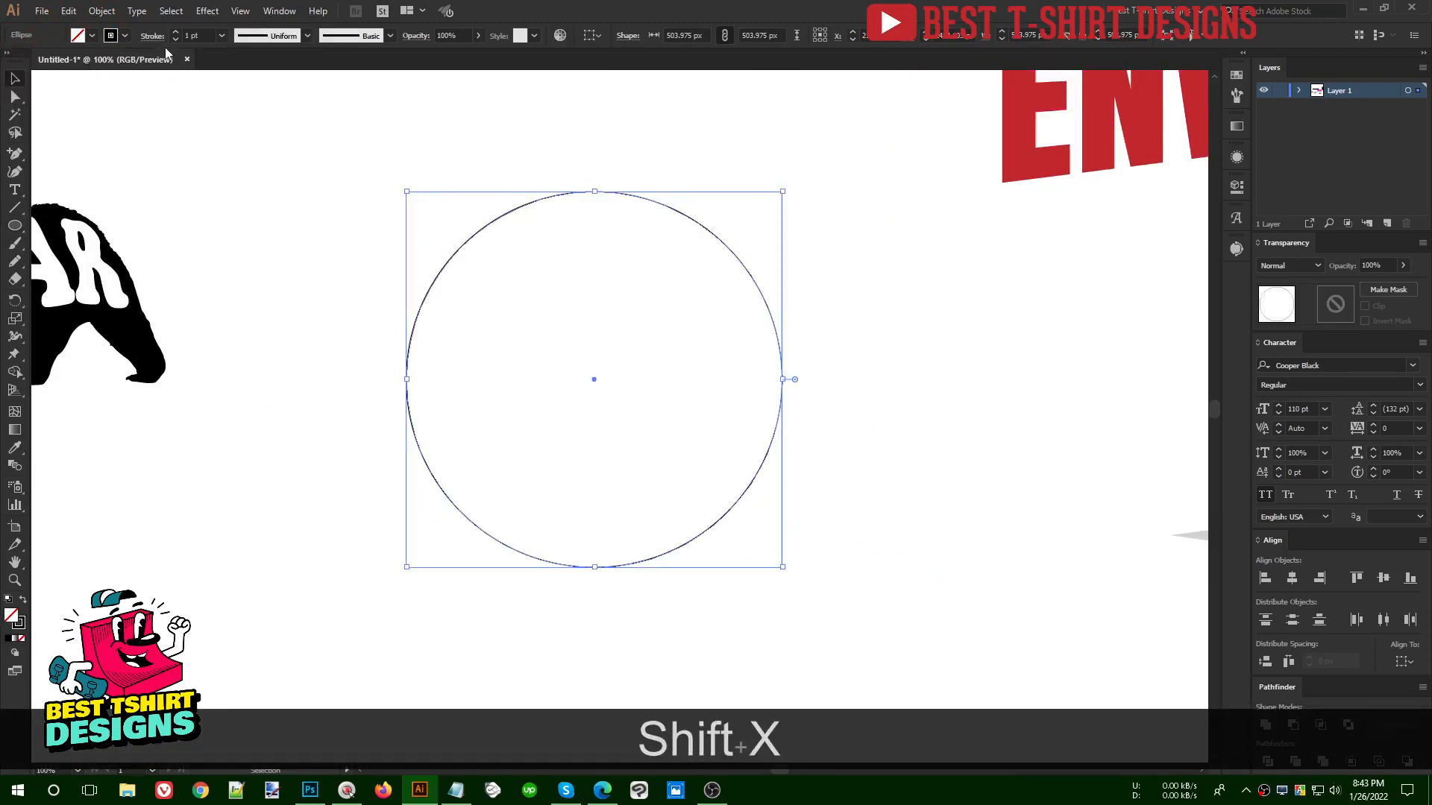
pyautogui.scroll(1, 192, 36)
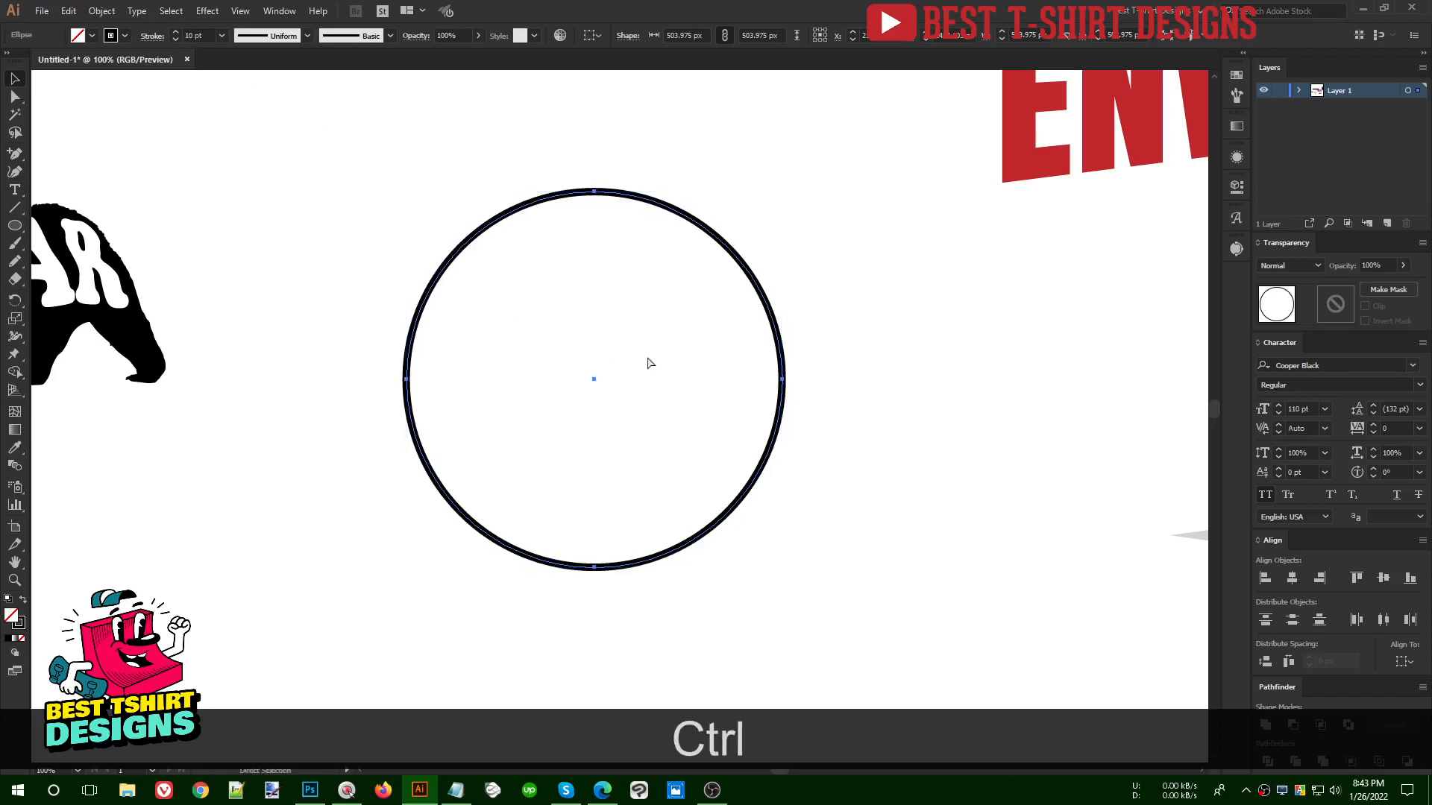
# - Duplicate the circle in place, shrink the copy concentrically to about 475 px, and give it a solid black fill without stroke
pyautogui.hotkey('ctrl', 'c')
pyautogui.hotkey('ctrl', 'f')
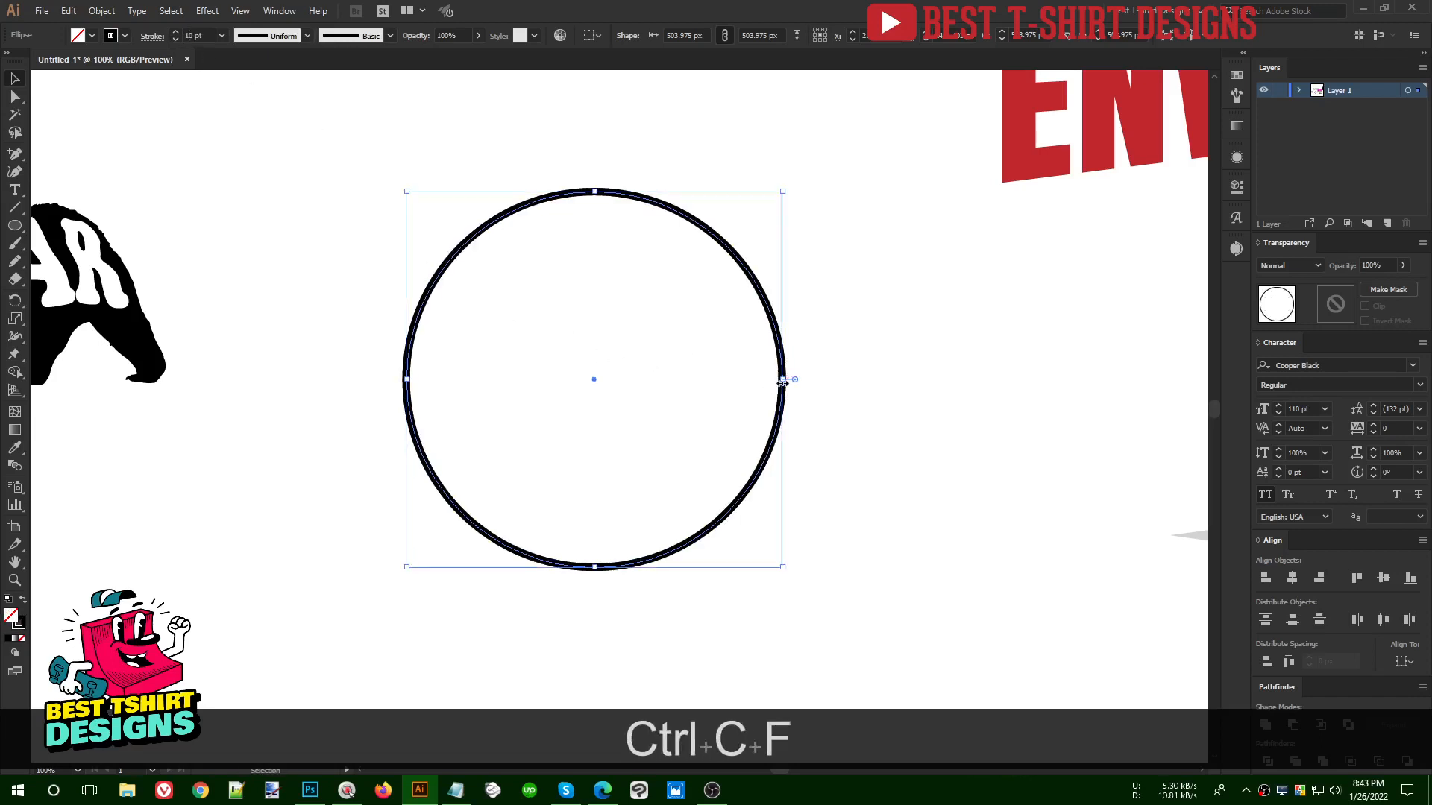
pyautogui.moveTo(782, 381); pyautogui.dragTo(771, 380)
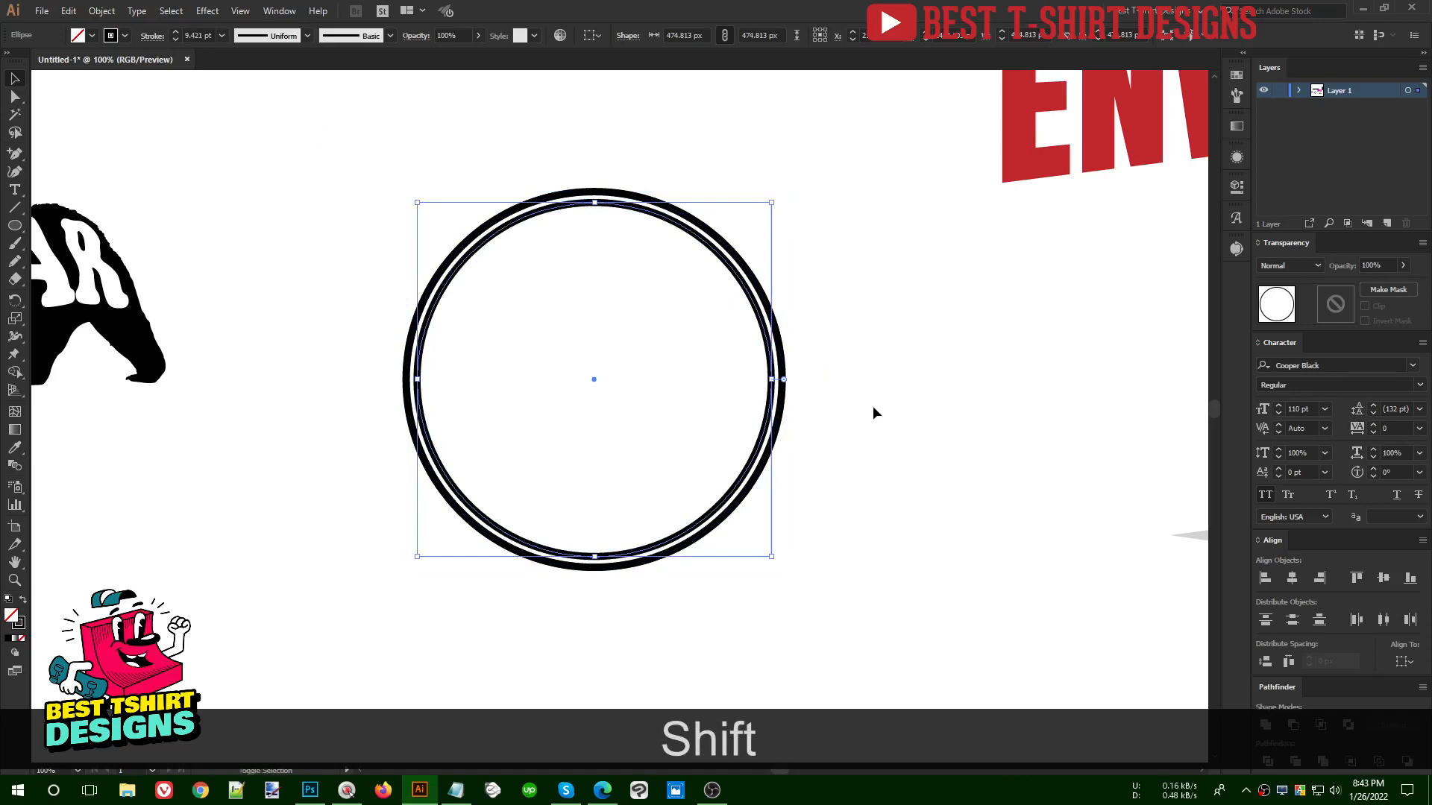
pyautogui.hotkey('shift', 'x')
pyautogui.click(873, 411)
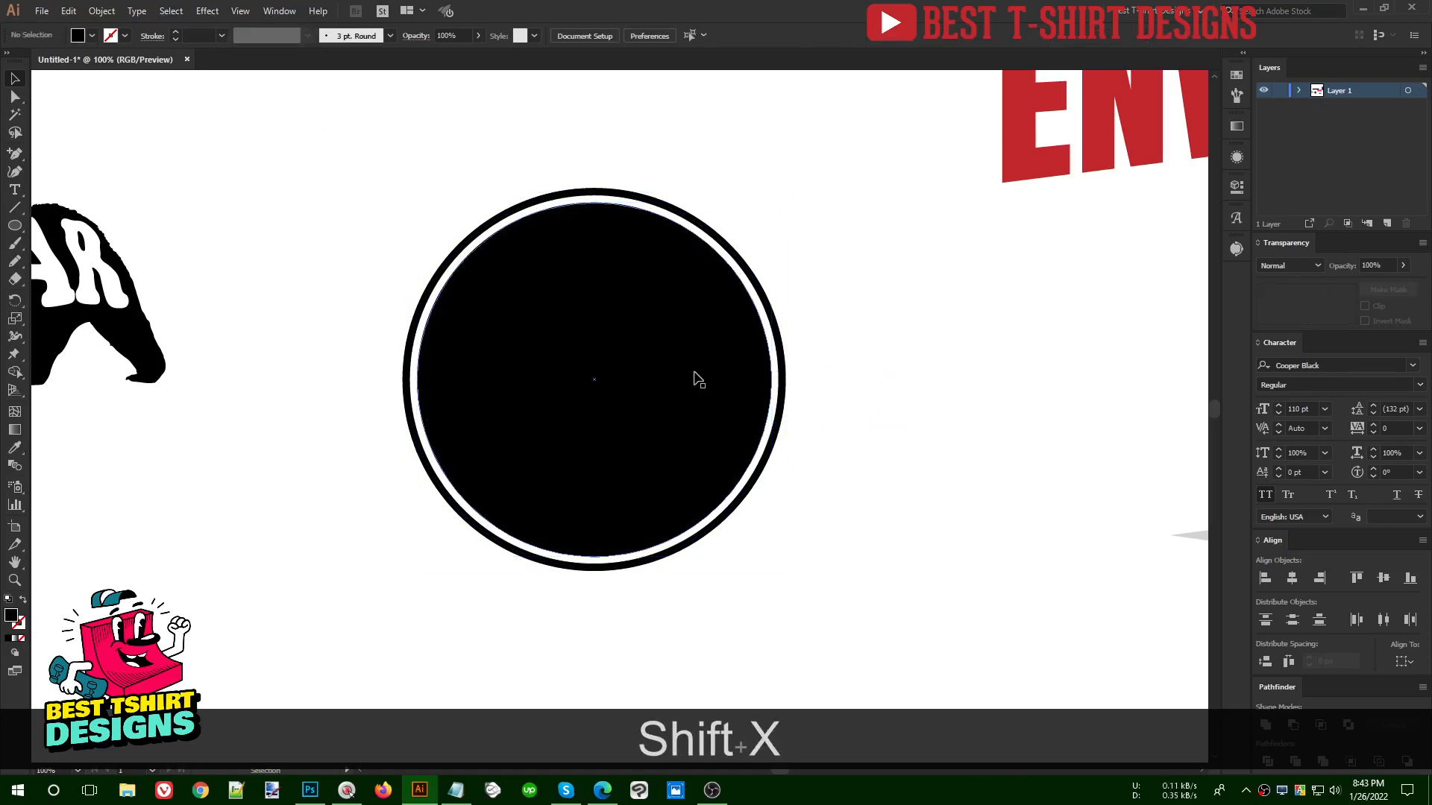
pyautogui.click(759, 286)
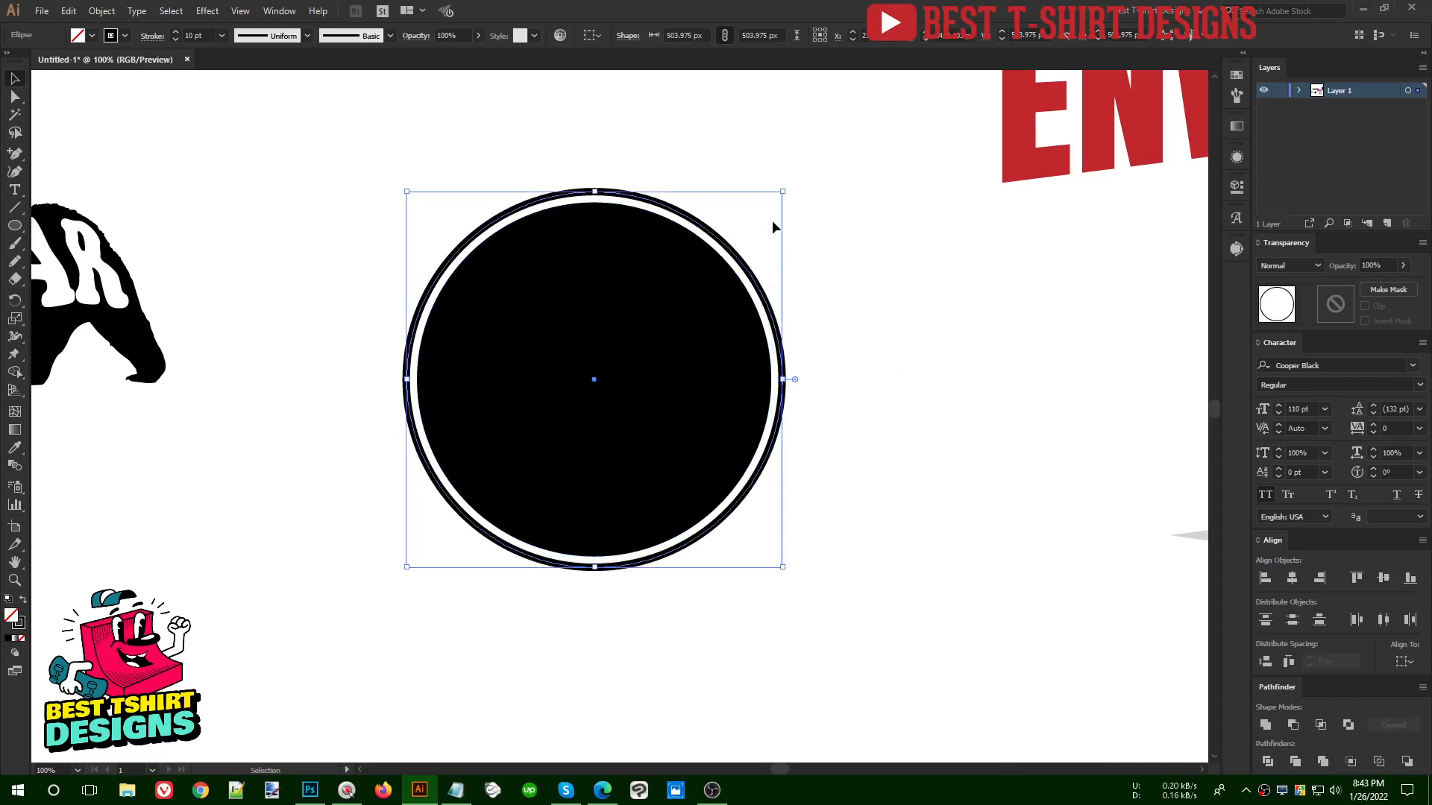
pyautogui.click(847, 360)
# - Paint two wavy horizontal brush strokes across the filled inner circle, one above and one below its centre, extending past both edges
pyautogui.click(618, 345)
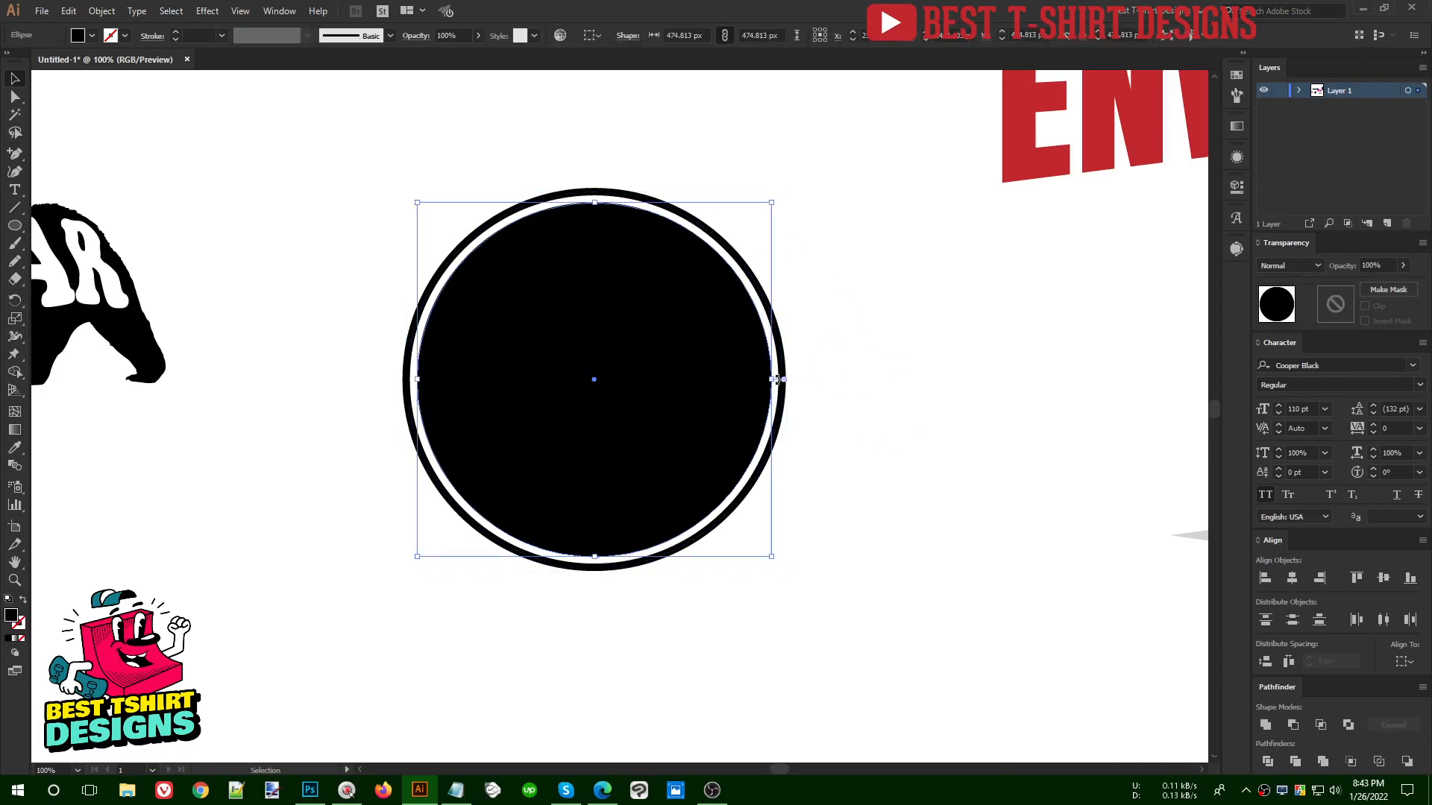
pyautogui.click(613, 330)
pyautogui.press('b')
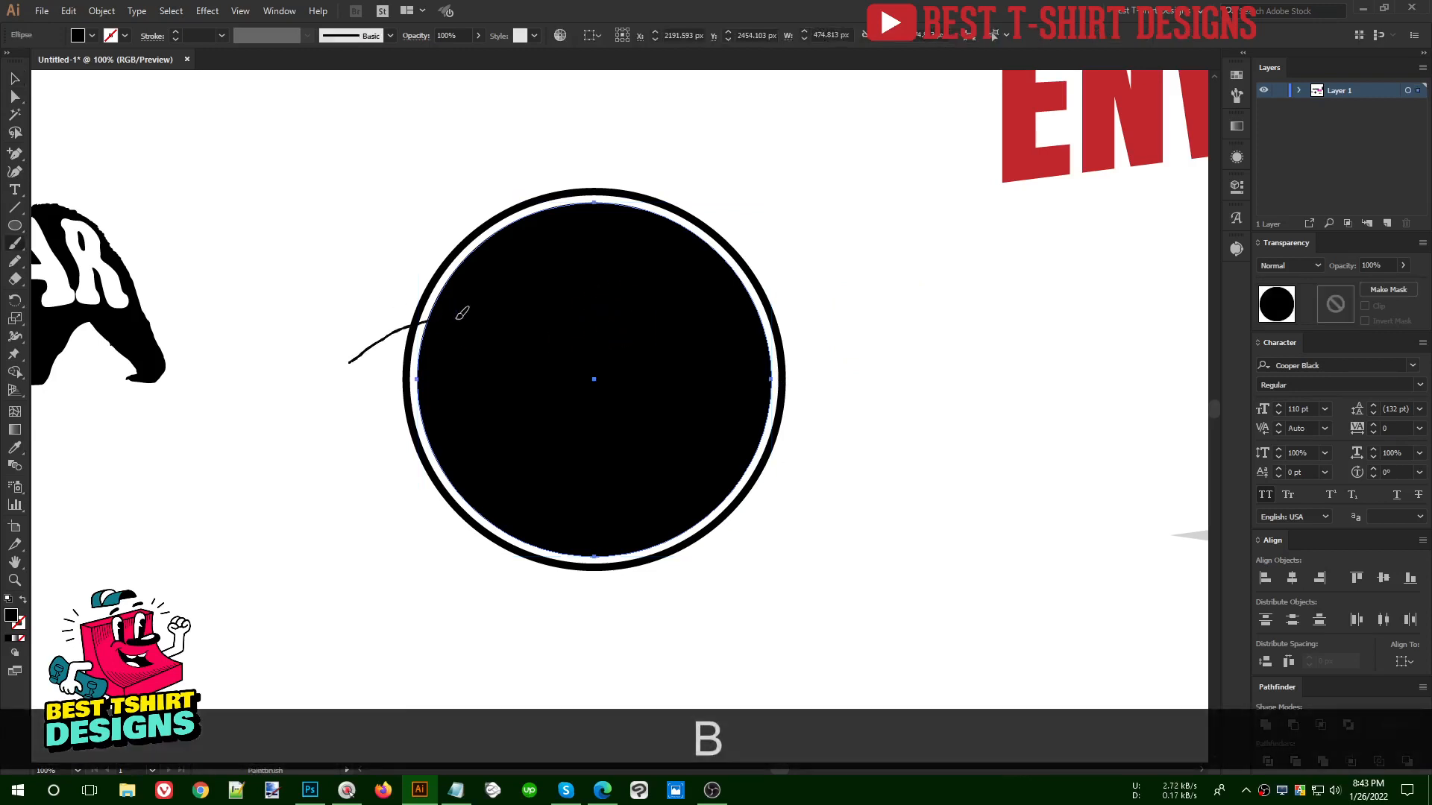
pyautogui.moveTo(692, 335)
pyautogui.mouseDown()
pyautogui.moveTo(824, 293)
pyautogui.moveTo(876, 253)
pyautogui.mouseUp()
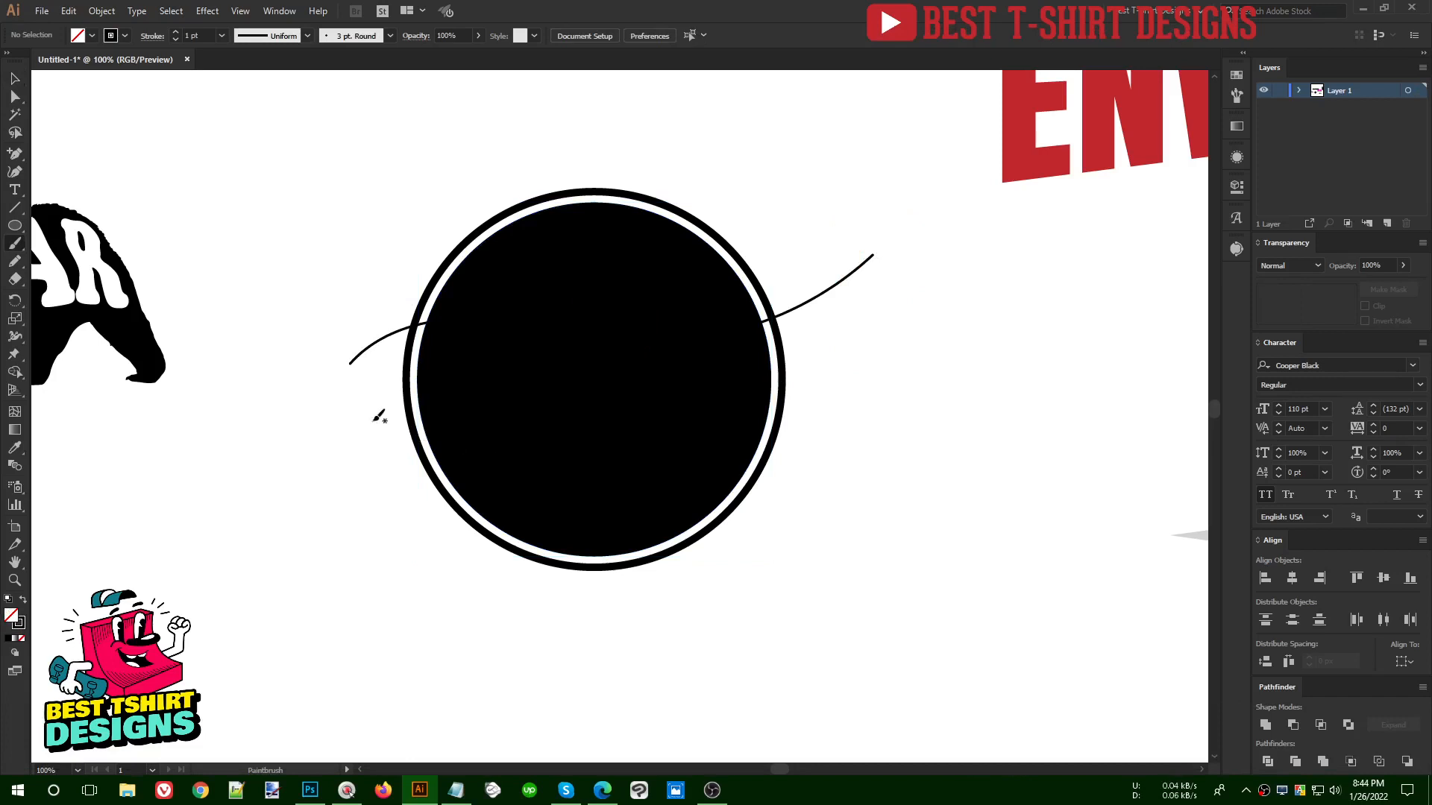
pyautogui.moveTo(733, 469); pyautogui.dragTo(841, 542)
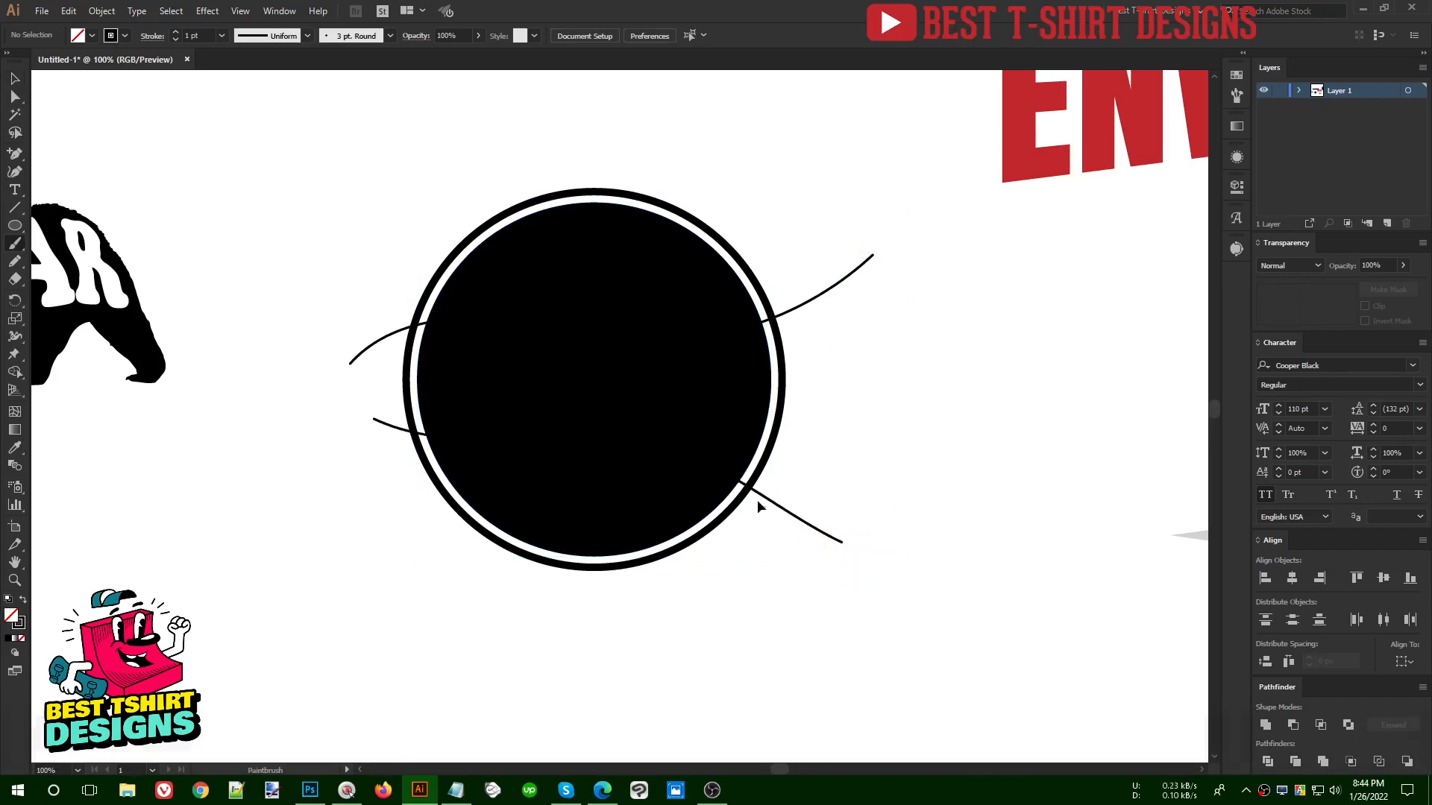
# - Divide the filled inner circle along the two wavy strokes and ungroup the resulting three bands
pyautogui.press('v')
pyautogui.keyDown('shift'); pyautogui.click(793, 307); pyautogui.keyUp('shift')
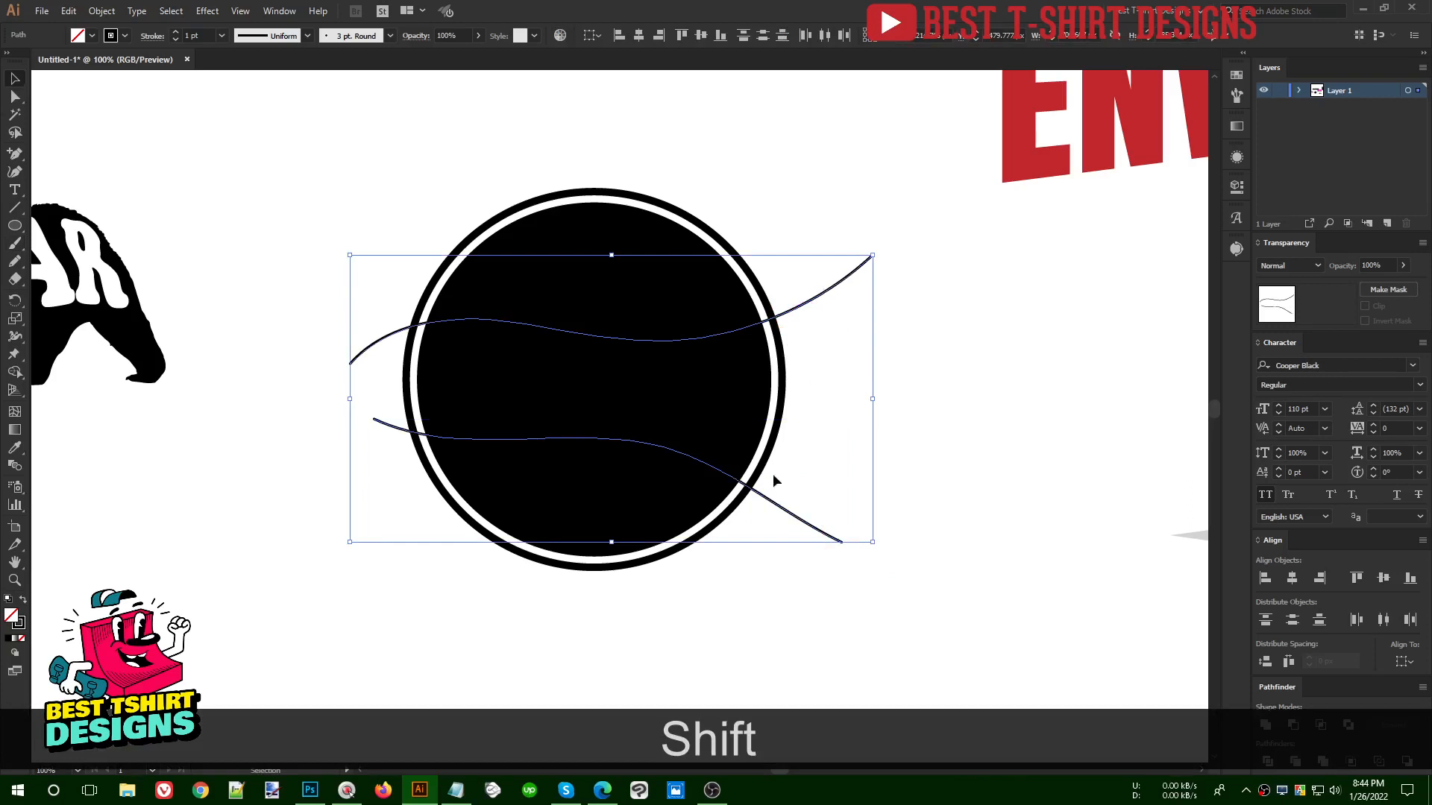
pyautogui.keyDown('shift'); pyautogui.click(677, 405); pyautogui.keyUp('shift')
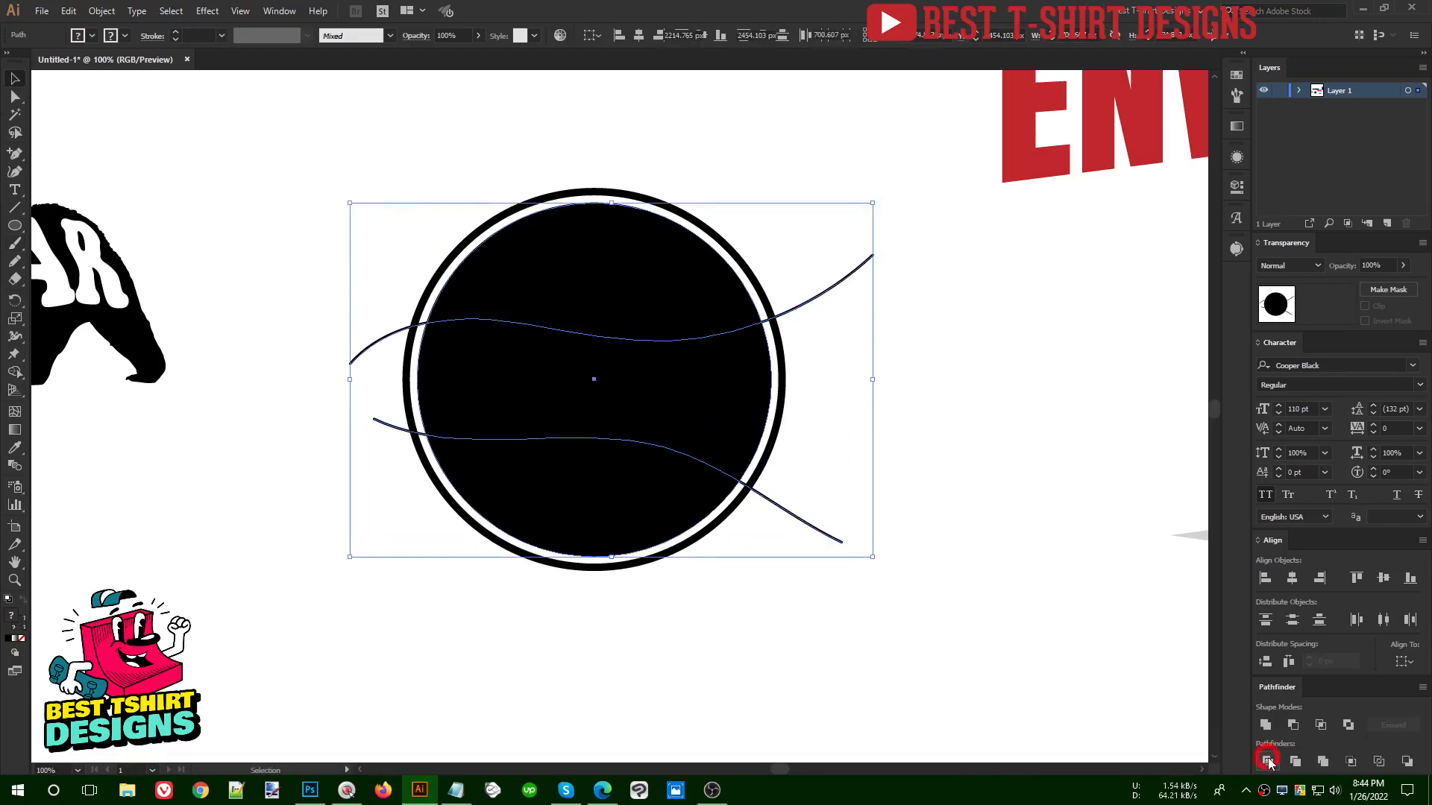
pyautogui.click(1269, 760)
pyautogui.rightClick(679, 390)
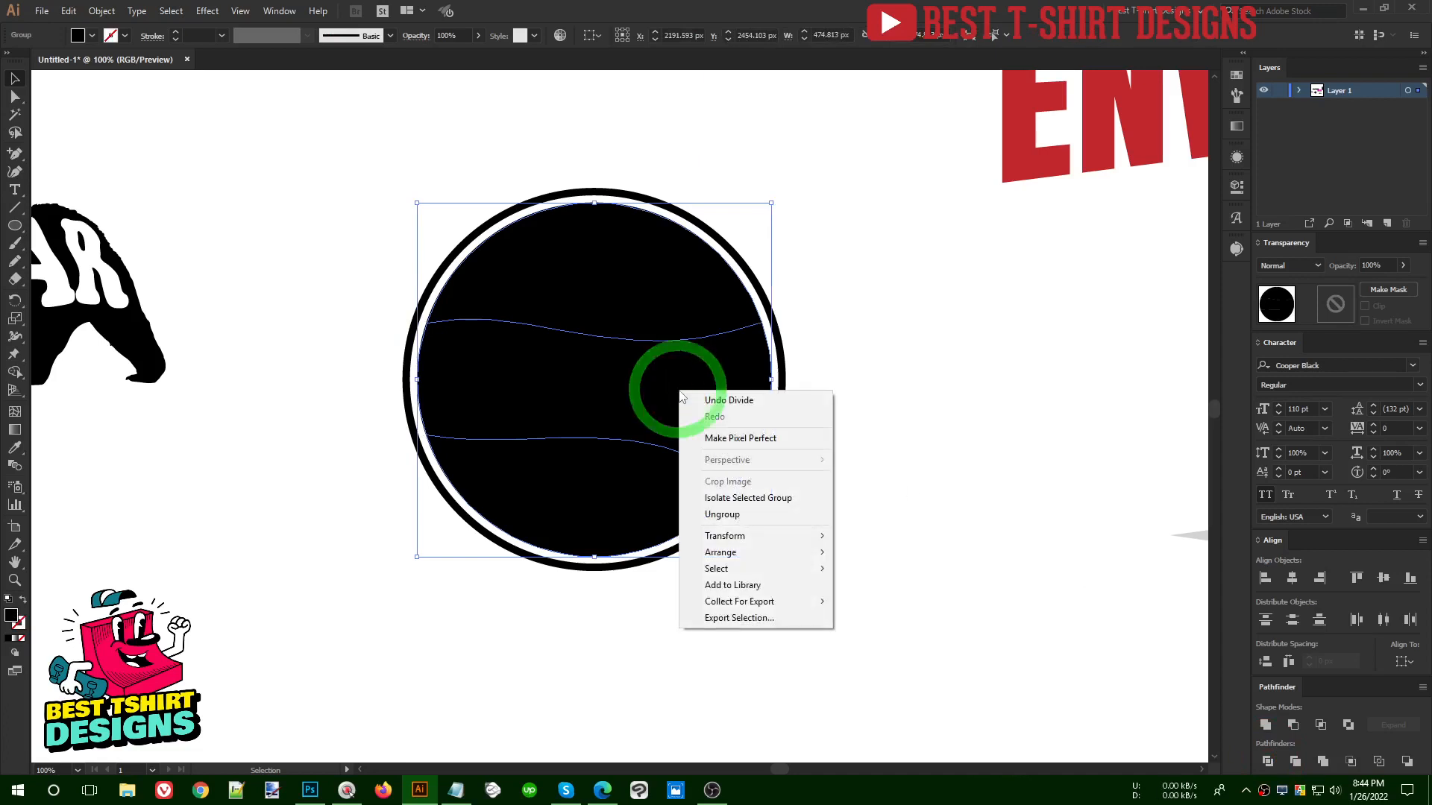
pyautogui.click(746, 514)
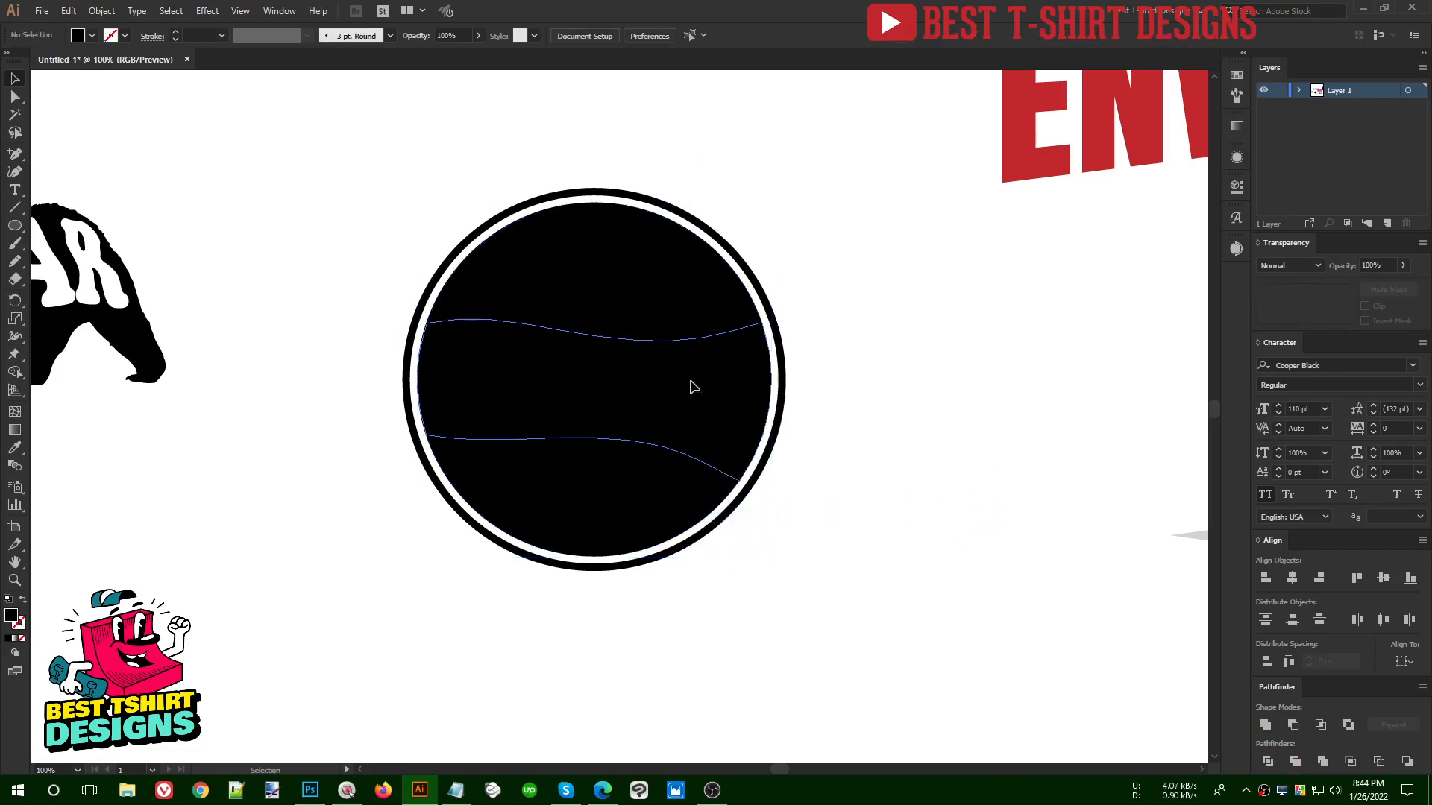
pyautogui.click(655, 292)
pyautogui.click(593, 496)
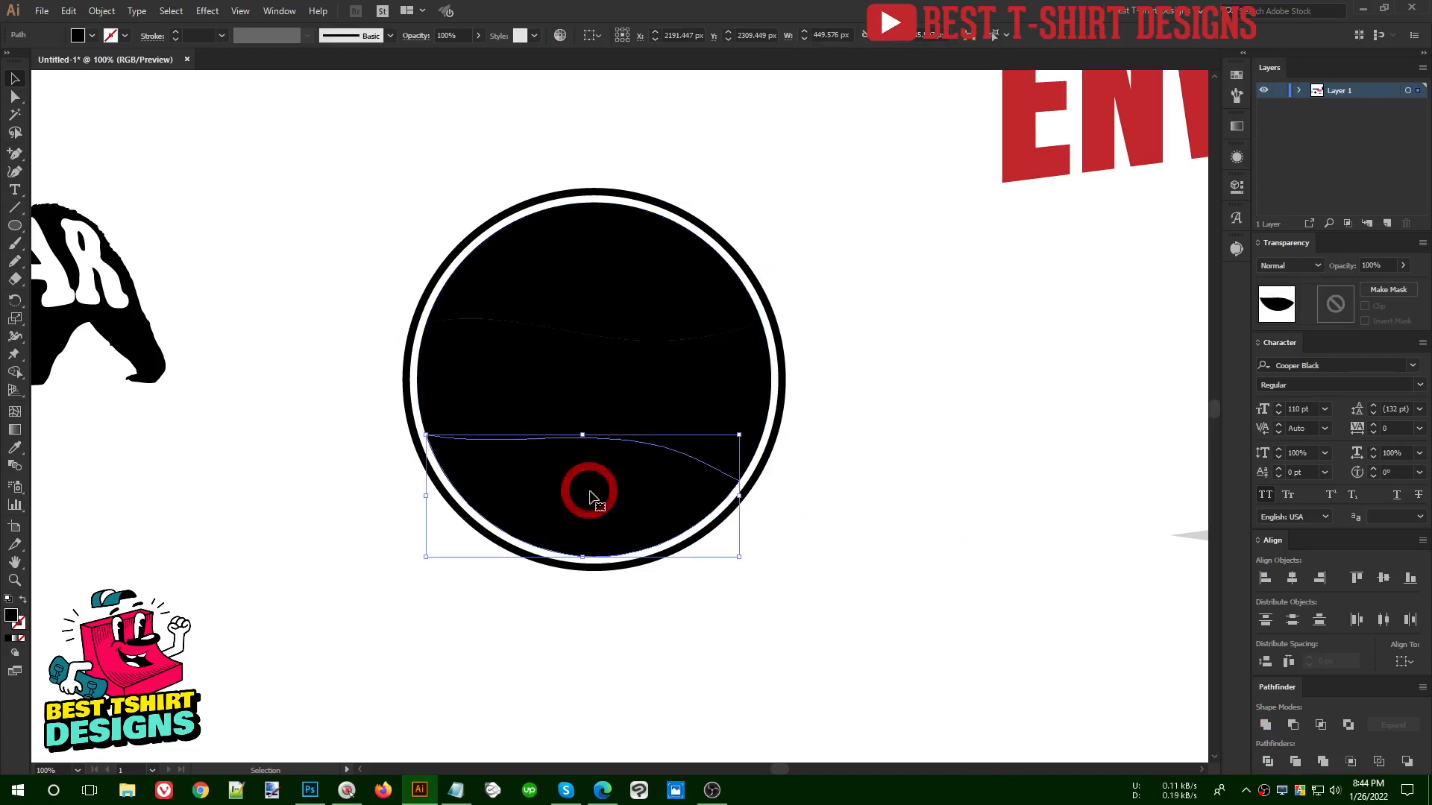
pyautogui.click(616, 306)
pyautogui.click(922, 469)
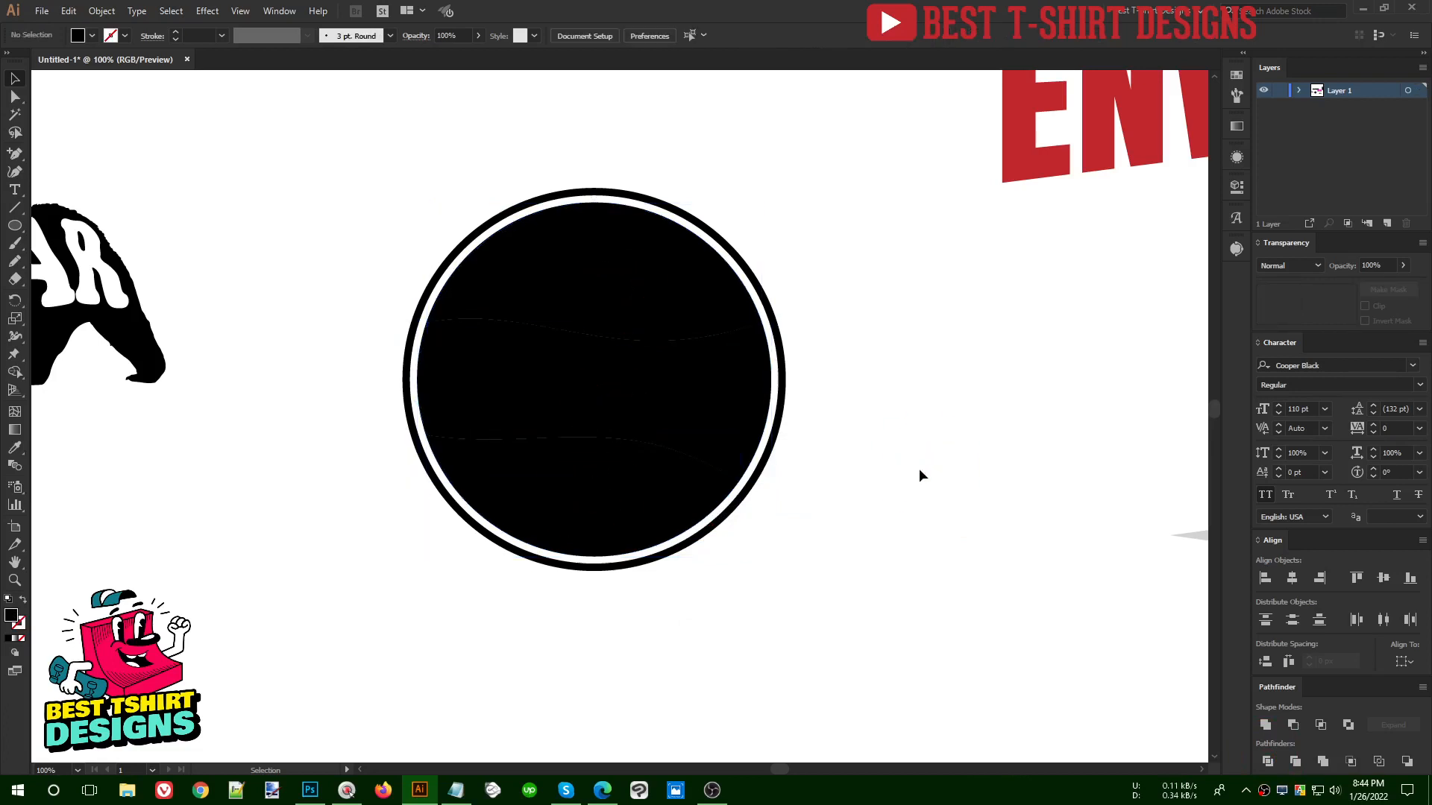
# - Add the text GOOD, VIBES, ONLY on three separate lines beside the circle in Cooper Black
pyautogui.press('t')
pyautogui.click(899, 370)
pyautogui.write('GOOD')
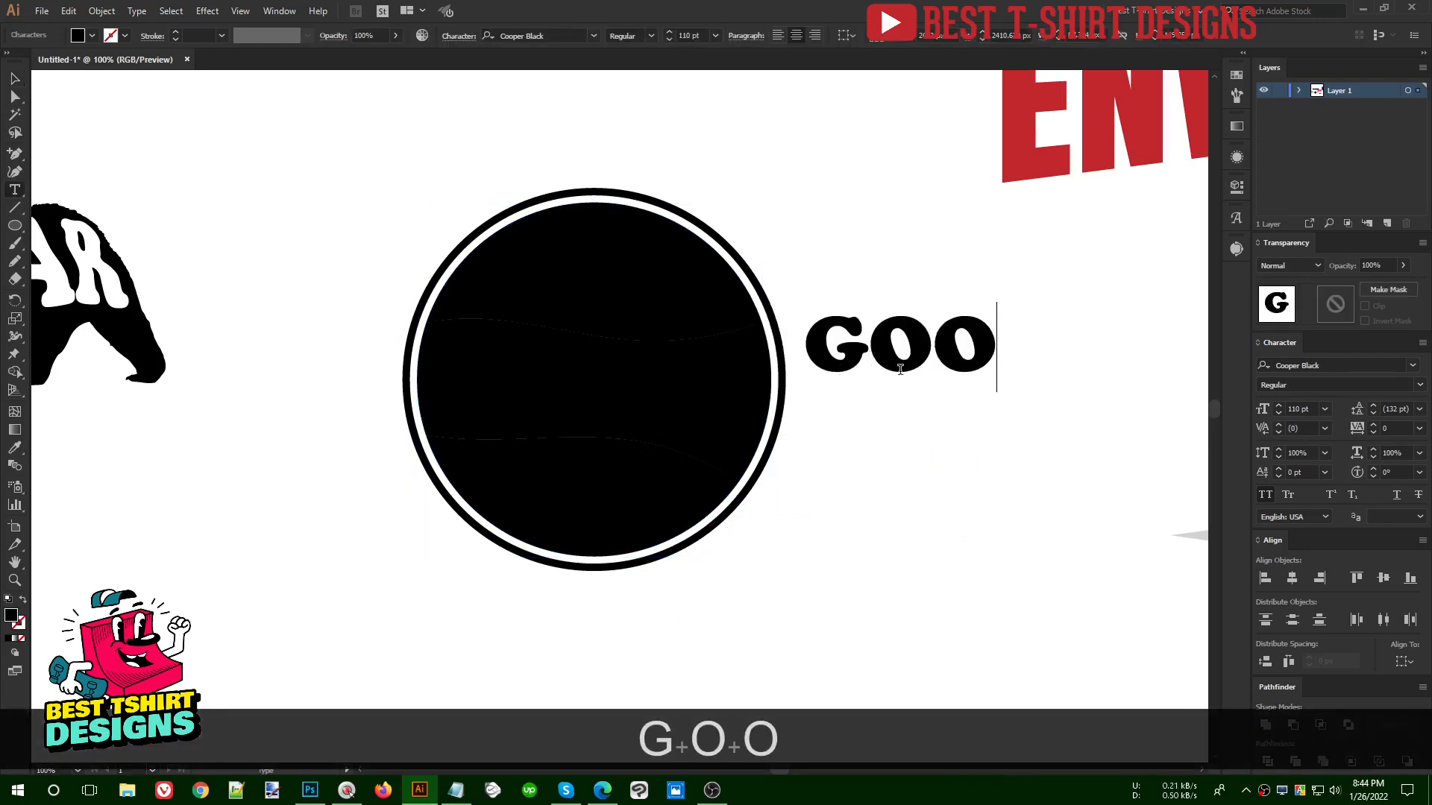
pyautogui.press('Return')
pyautogui.write('VIBES')
pyautogui.press('Return')
pyautogui.write('ONLY')
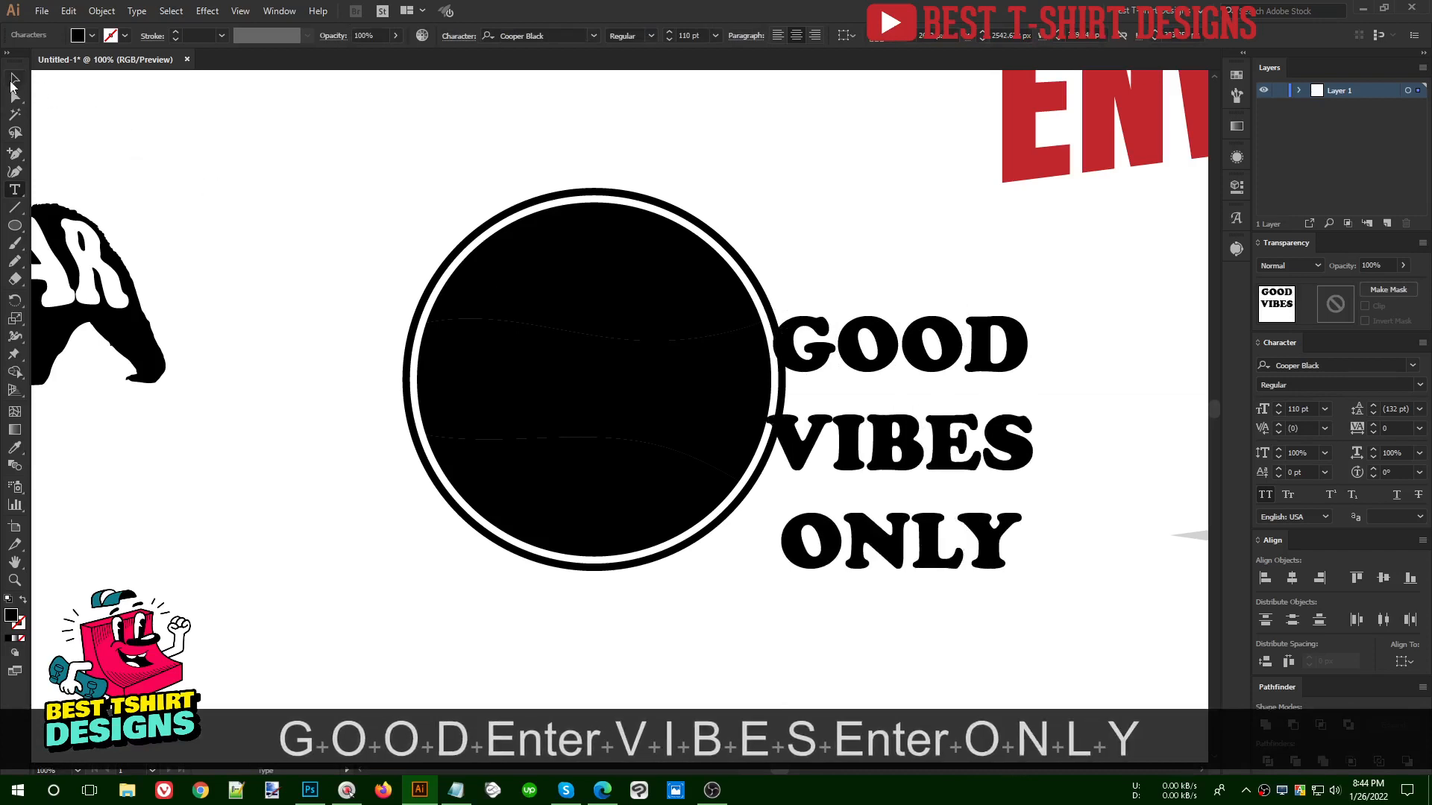
# - Split the text into separate lines with the divideTextFrame script and shift each word away from the circle
pyautogui.click(14, 79)
pyautogui.click(42, 10)
pyautogui.moveTo(90, 333)
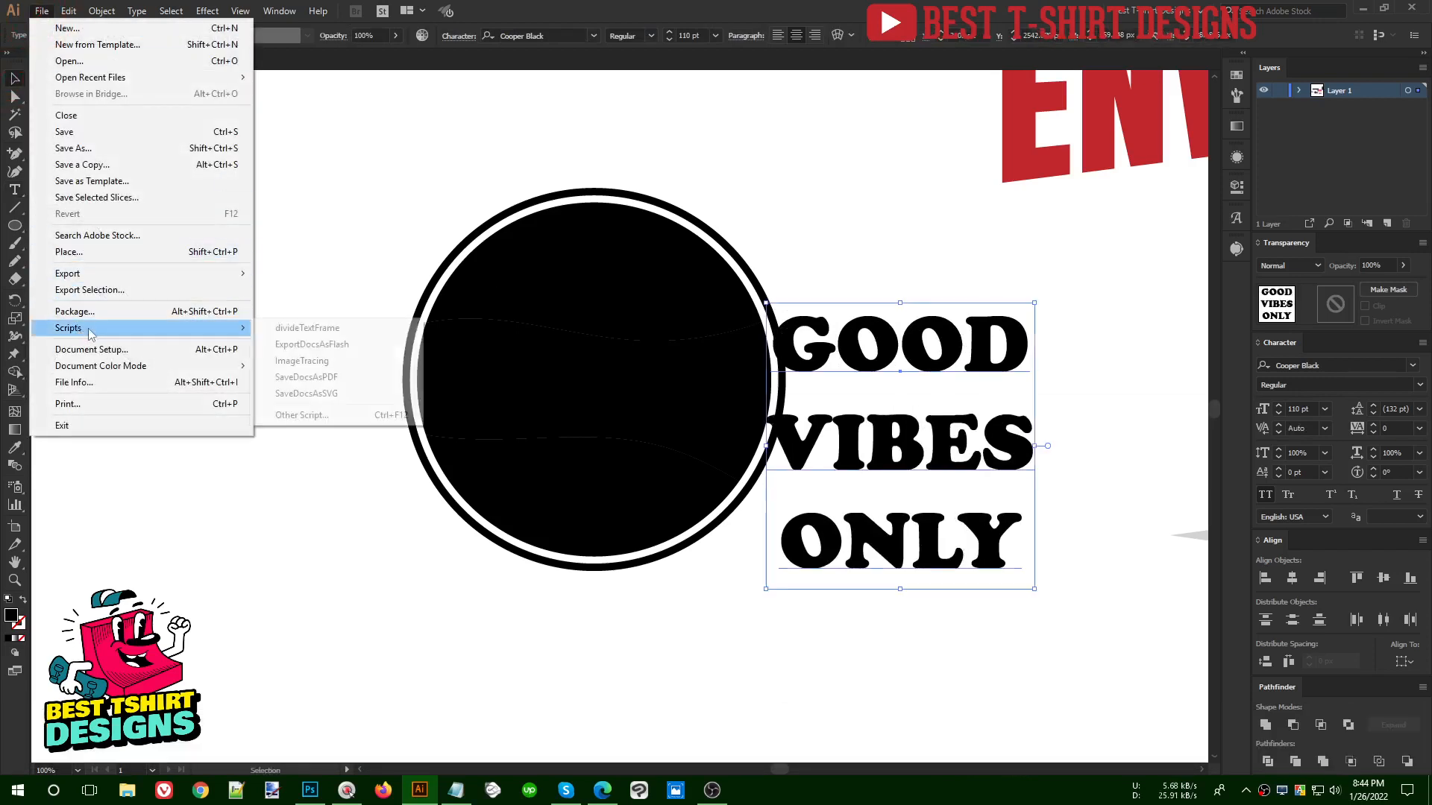
pyautogui.click(307, 328)
pyautogui.moveTo(972, 455); pyautogui.dragTo(1010, 448)
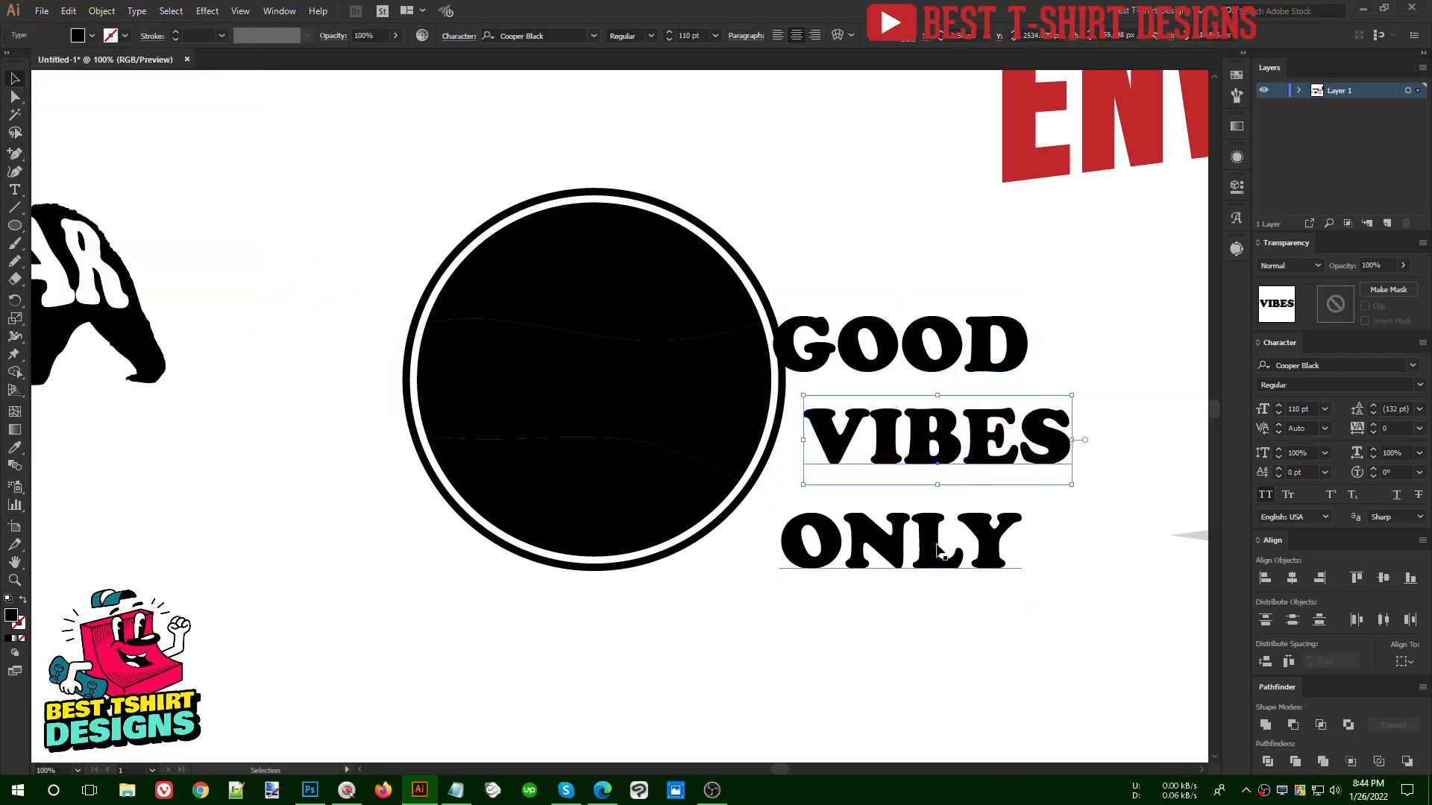
pyautogui.moveTo(937, 544); pyautogui.dragTo(979, 539)
pyautogui.moveTo(952, 357); pyautogui.dragTo(998, 365)
# - Convert the words GOOD, VIBES and ONLY to outlines together
pyautogui.moveTo(954, 273); pyautogui.dragTo(932, 587)
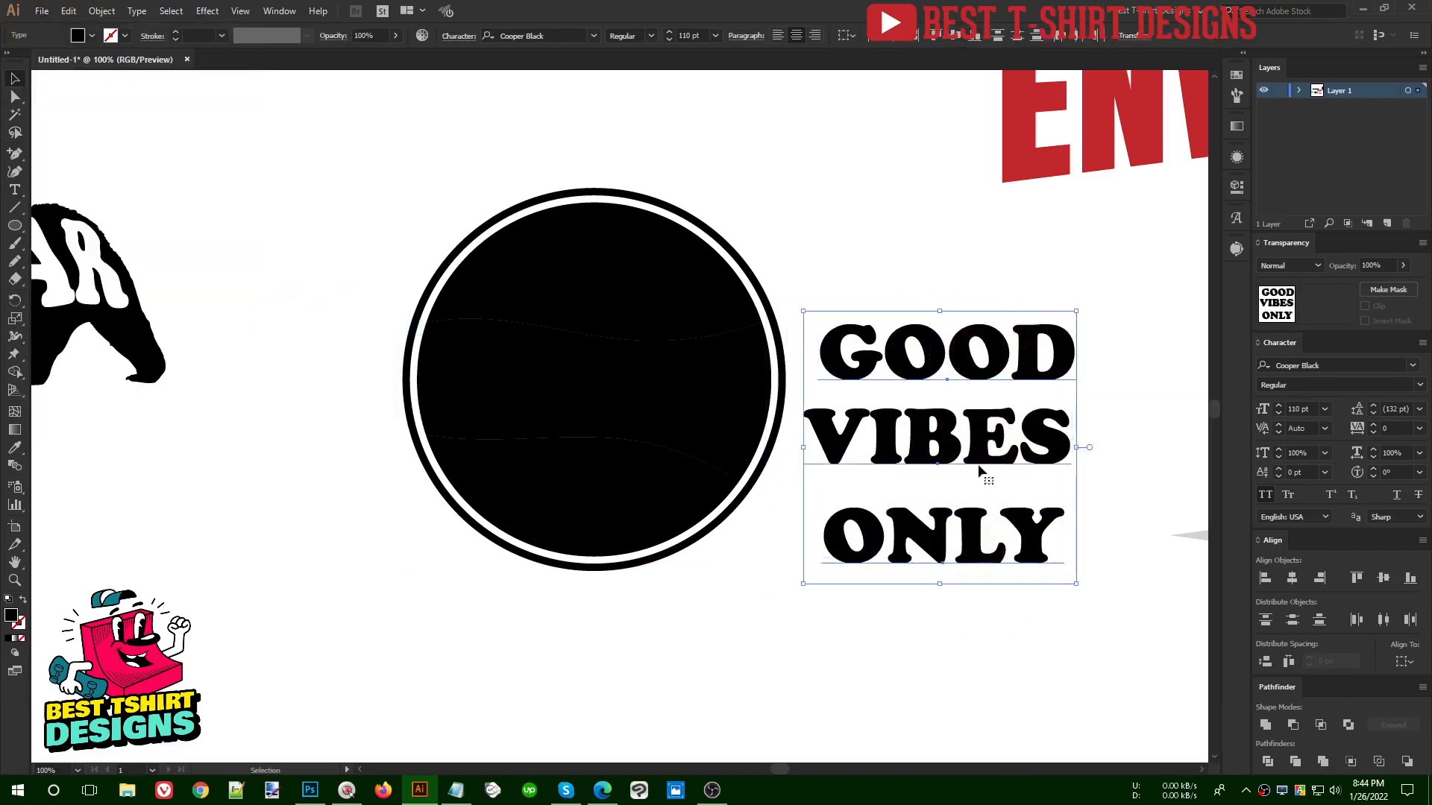
pyautogui.rightClick(979, 469)
pyautogui.click(1010, 563)
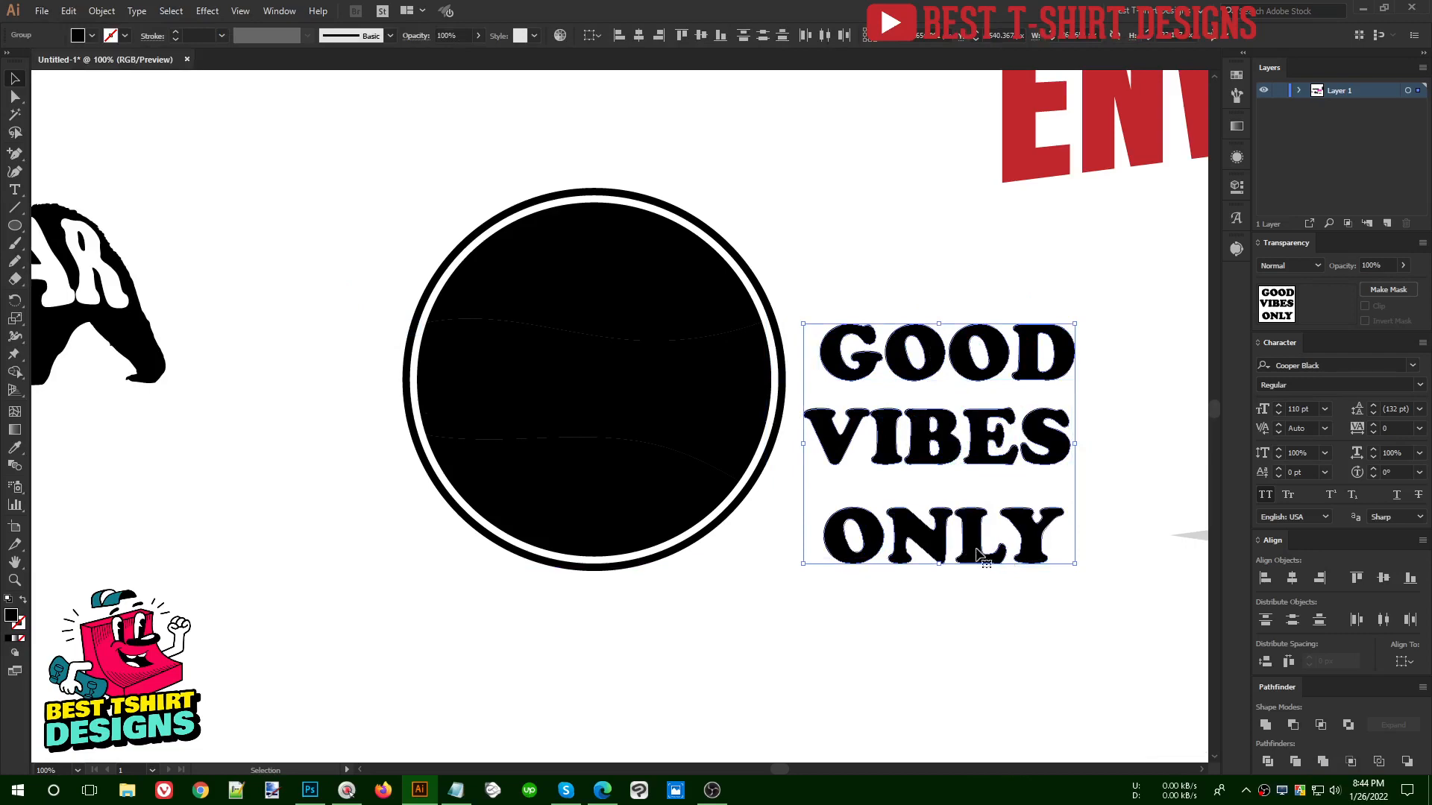
# - Place the outlined words at the back of the stacking order and move them slightly up and toward the circle
pyautogui.hotkey('ctrl', 'x')
pyautogui.hotkey('ctrl', 'b')
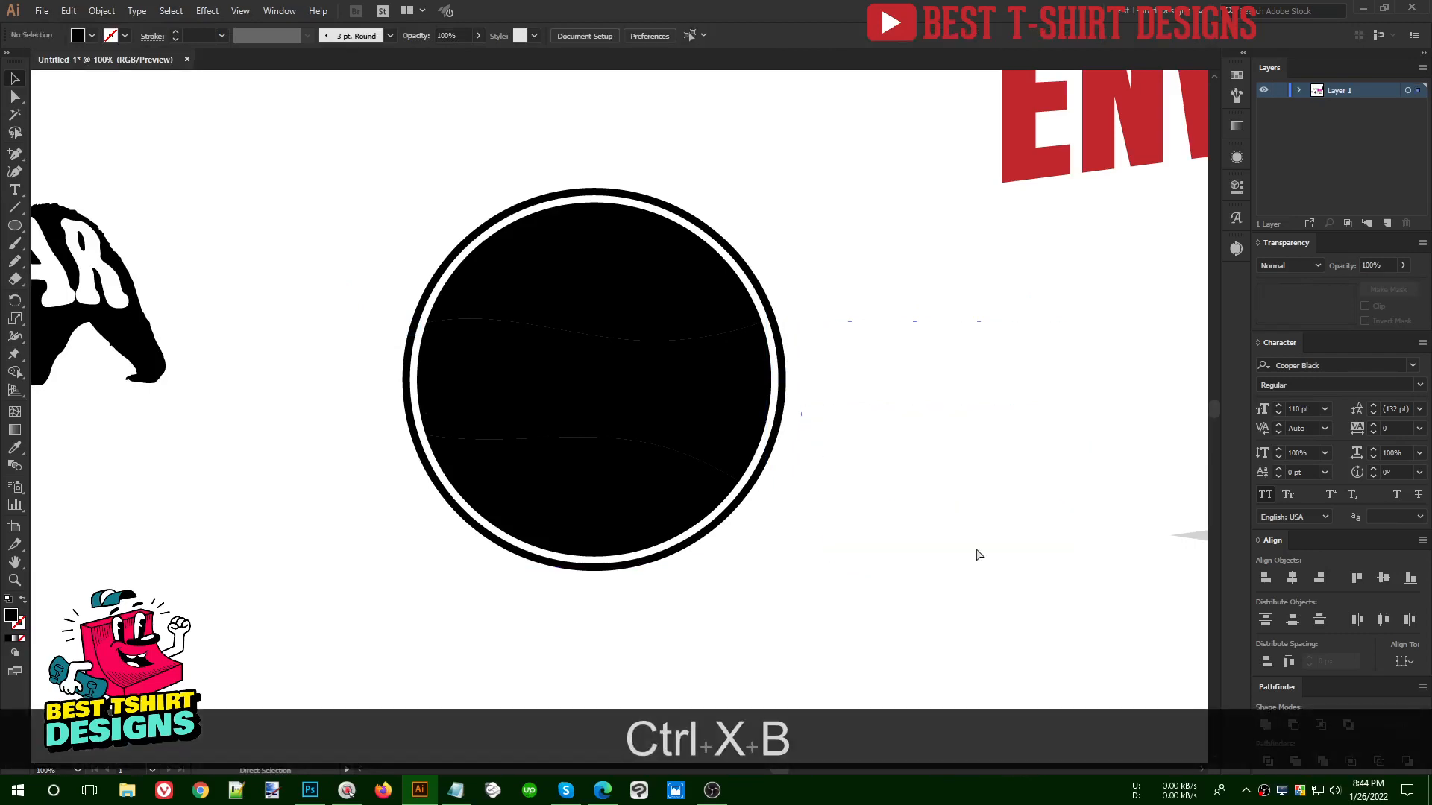
pyautogui.moveTo(948, 445); pyautogui.dragTo(913, 409)
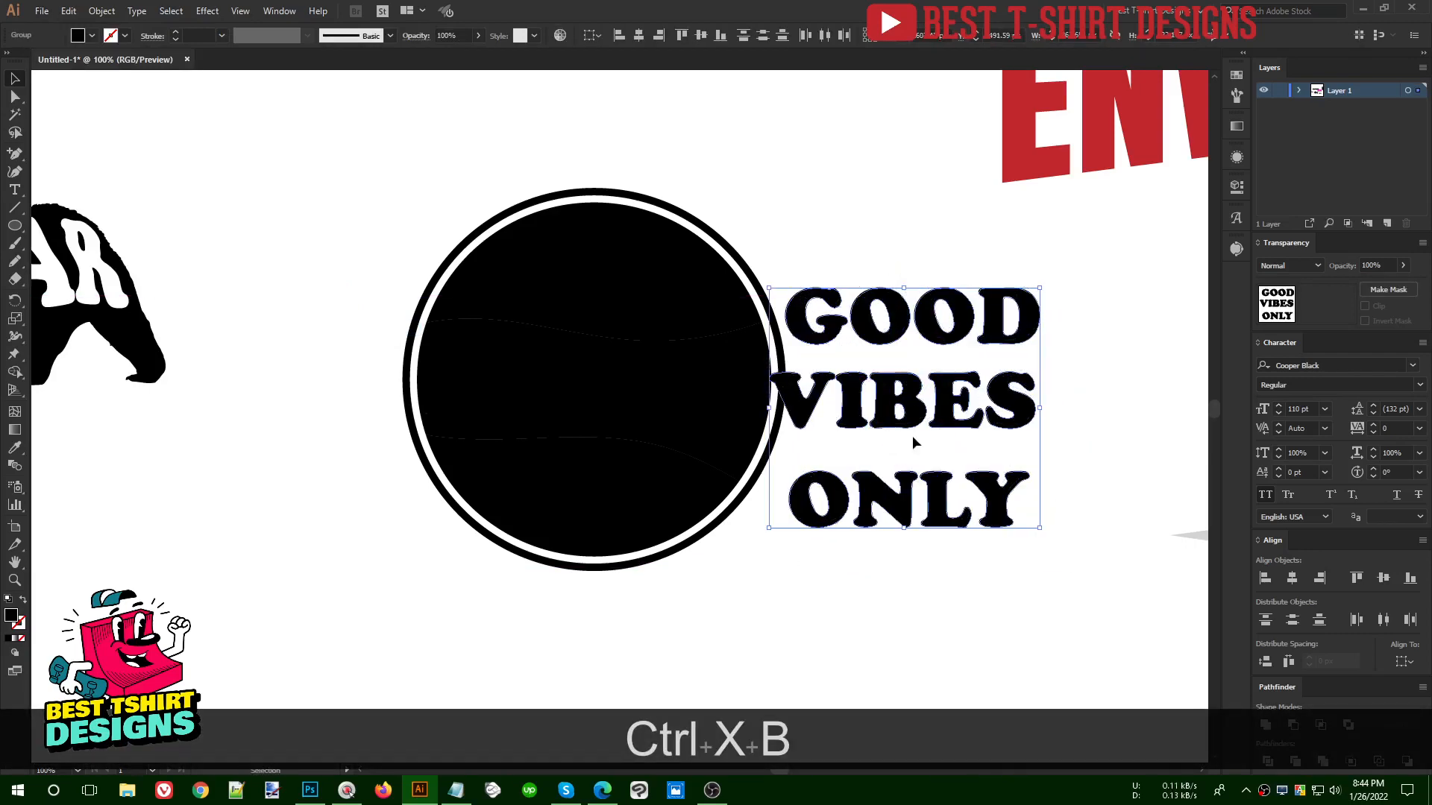
pyautogui.click(910, 611)
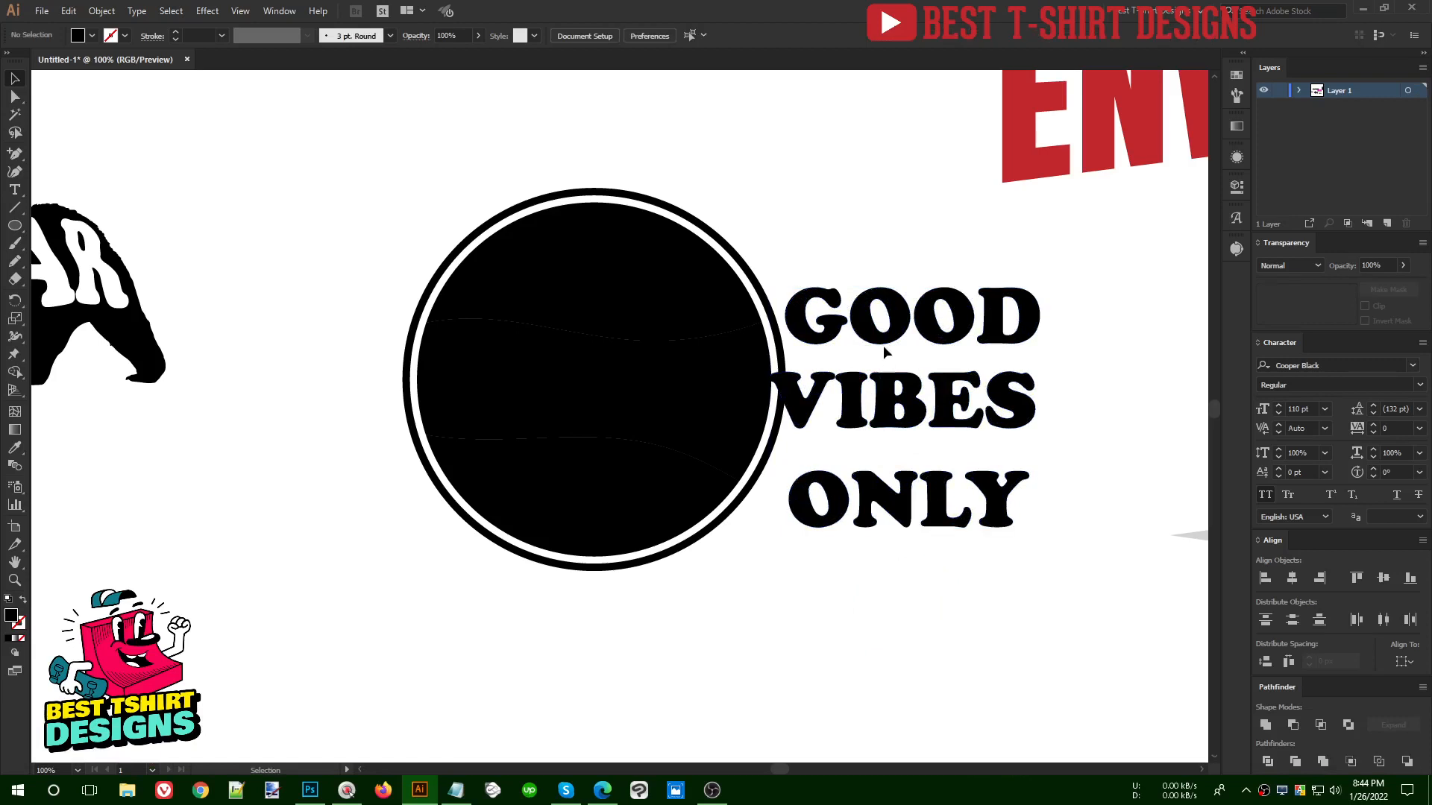
# - Fit the word GOOD into the circle's upper band with an envelope distort made from the top object
pyautogui.click(812, 311)
pyautogui.keyDown('shift'); pyautogui.click(564, 277); pyautogui.keyUp('shift')
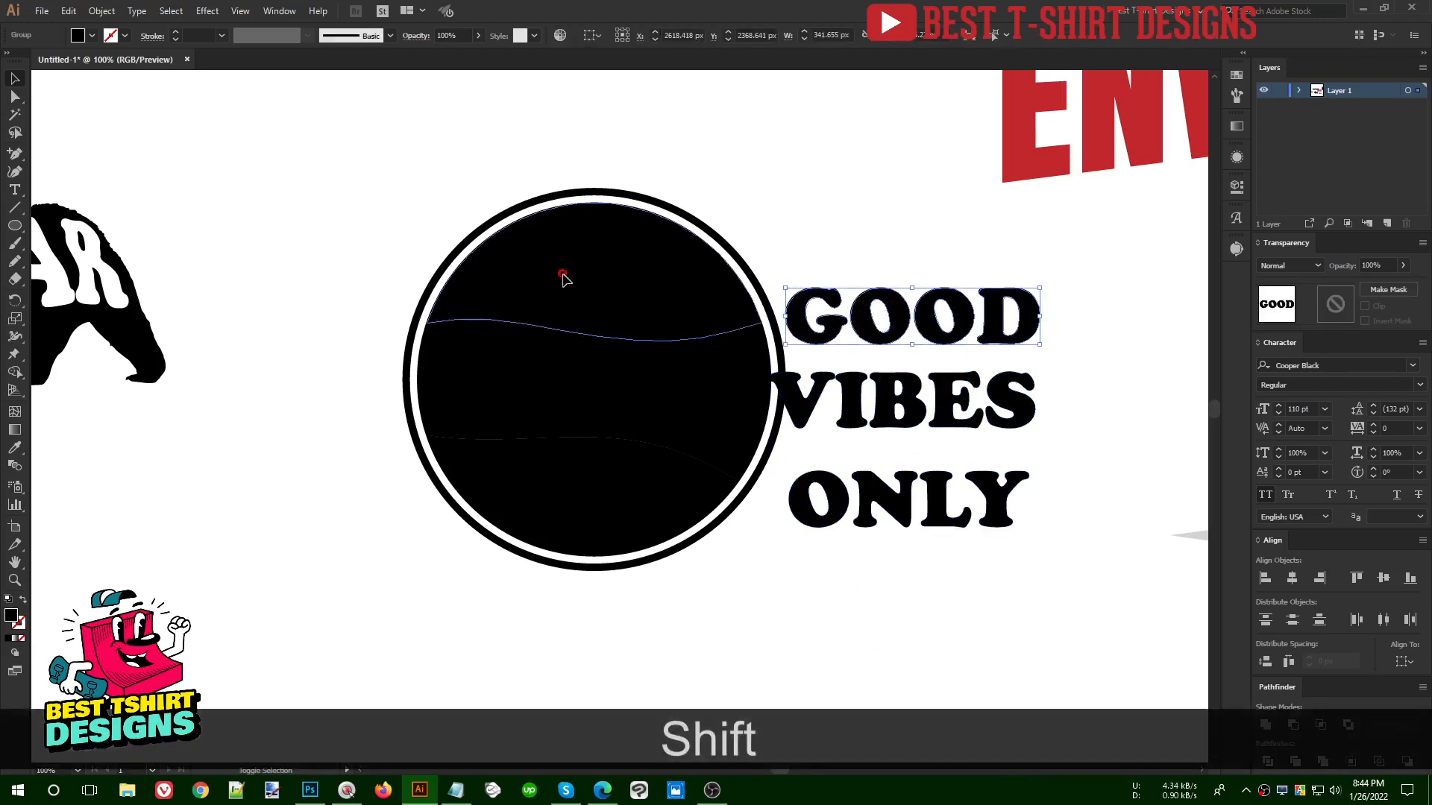
pyautogui.click(101, 11)
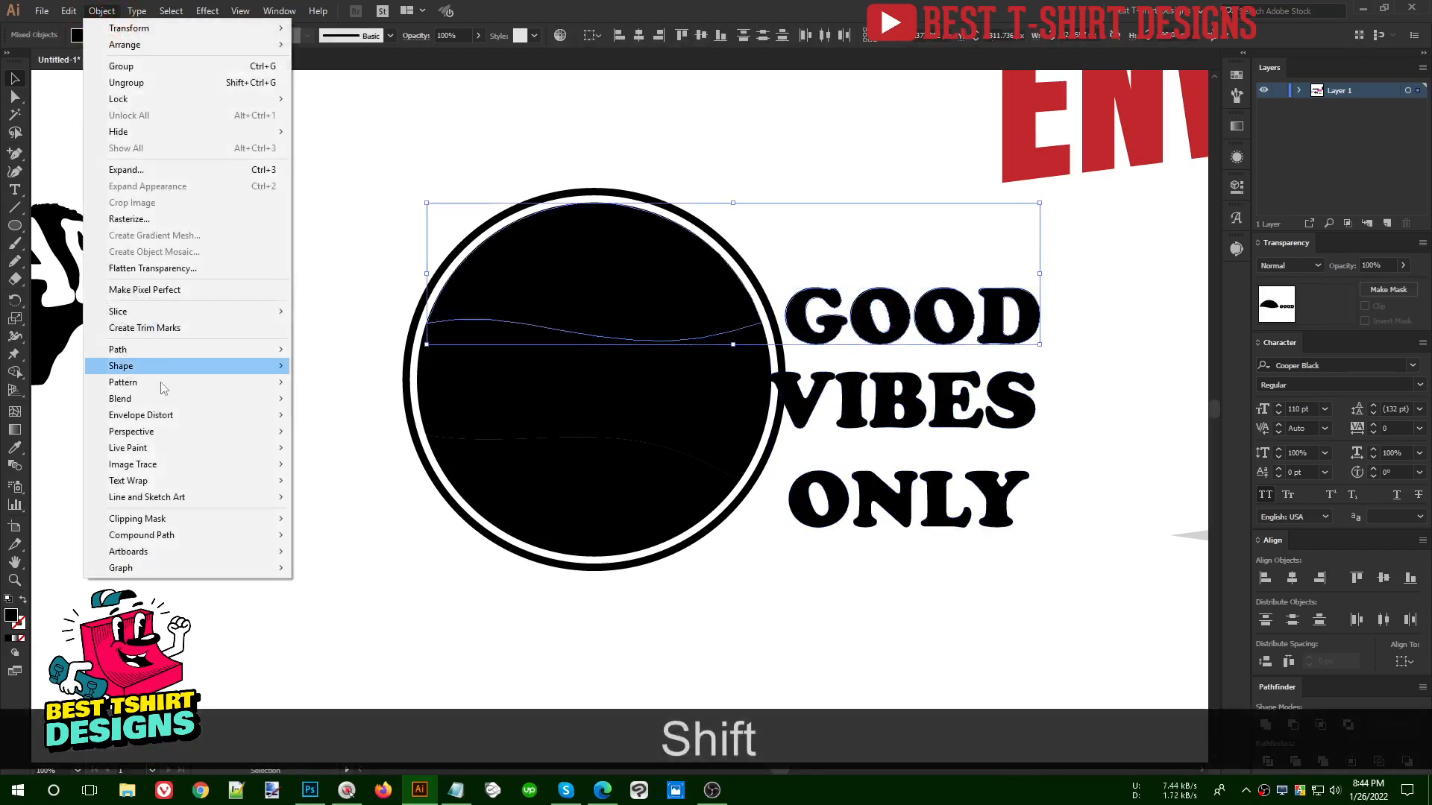
pyautogui.moveTo(186, 415)
pyautogui.click(339, 447)
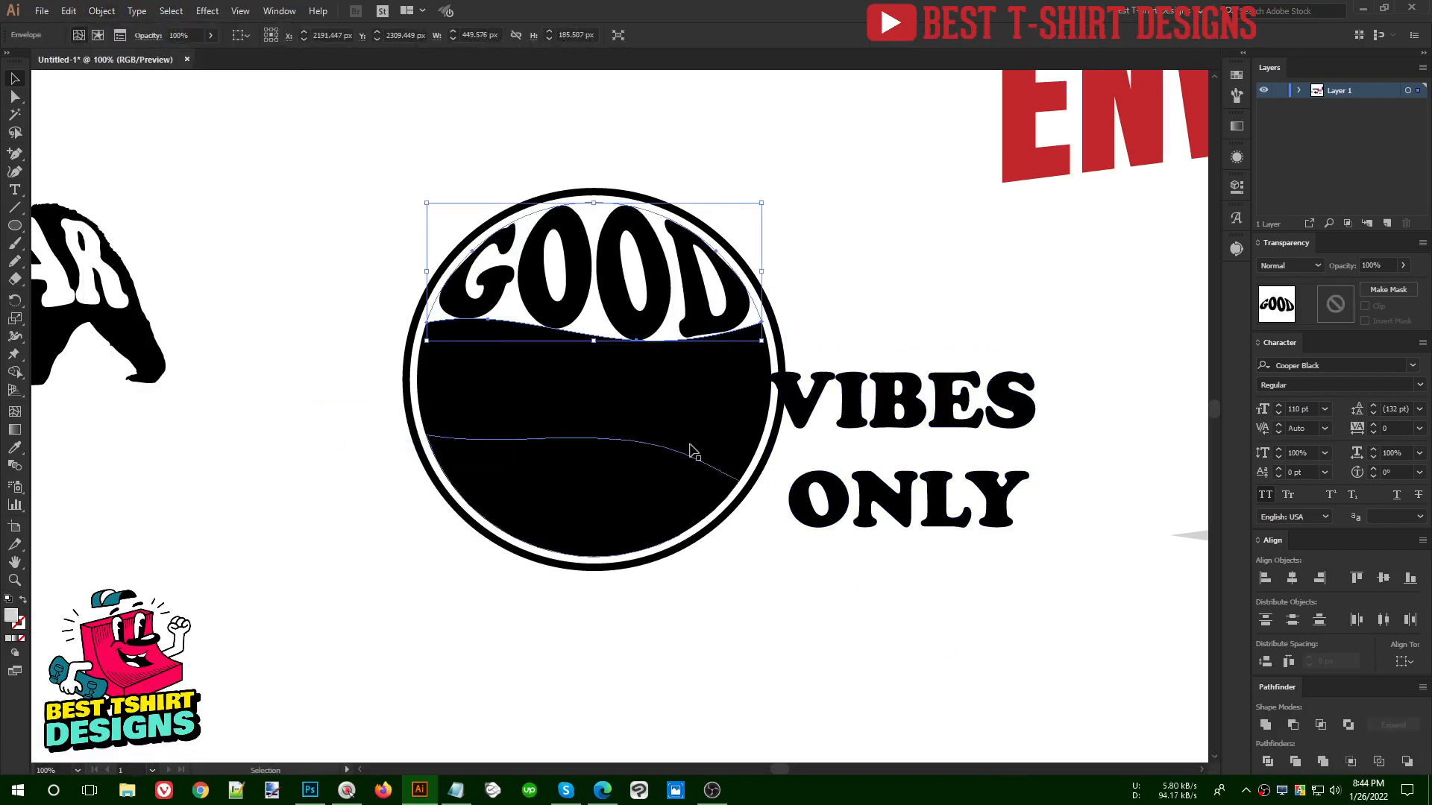
# - Fit the word VIBES into the circle's middle band with an envelope distort made from the top object
pyautogui.click(842, 406)
pyautogui.keyDown('shift'); pyautogui.click(687, 394); pyautogui.keyUp('shift')
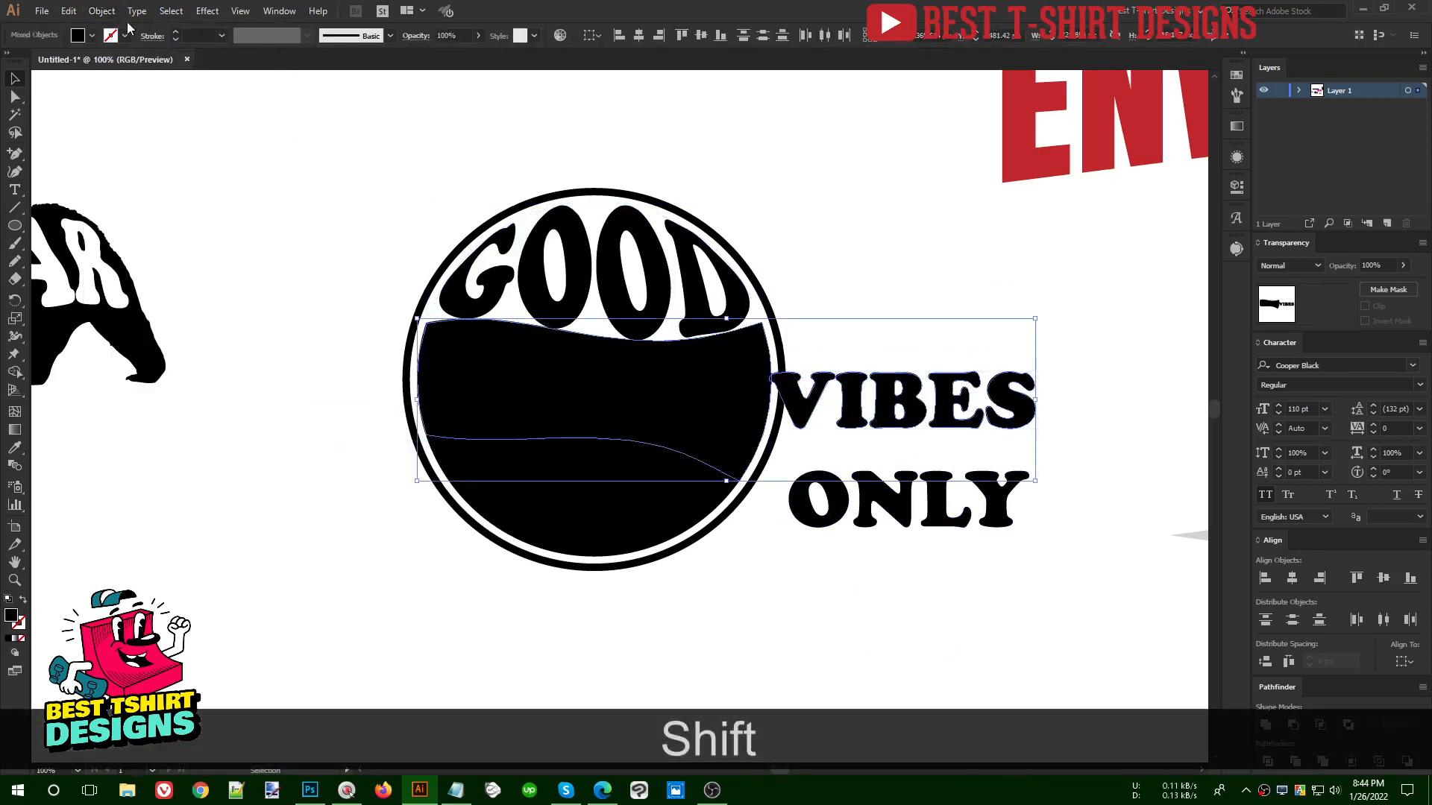
pyautogui.click(101, 10)
pyautogui.moveTo(186, 415)
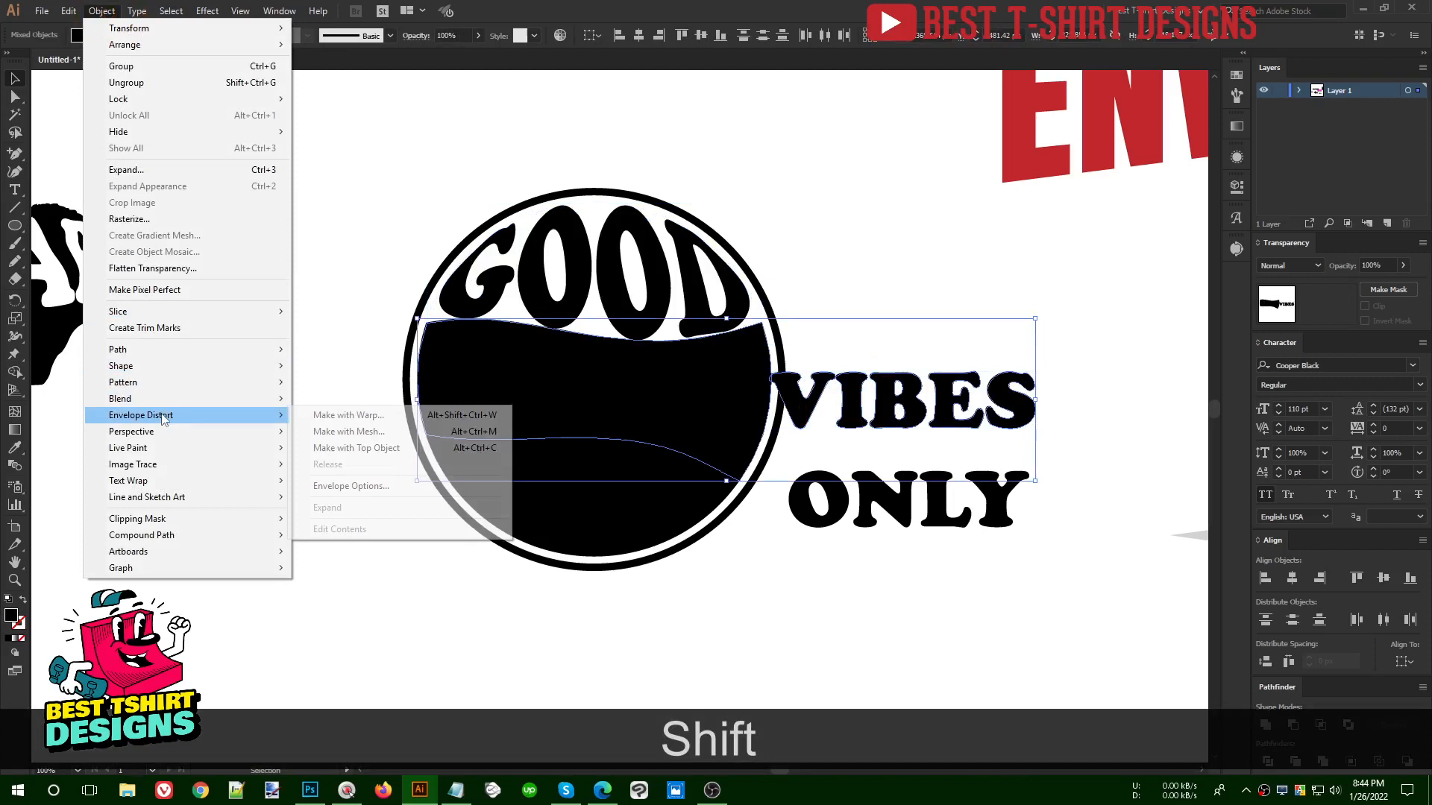
pyautogui.click(340, 448)
# - Fit the word ONLY into the circle's lower band with an envelope distort made from the top object
pyautogui.click(819, 509)
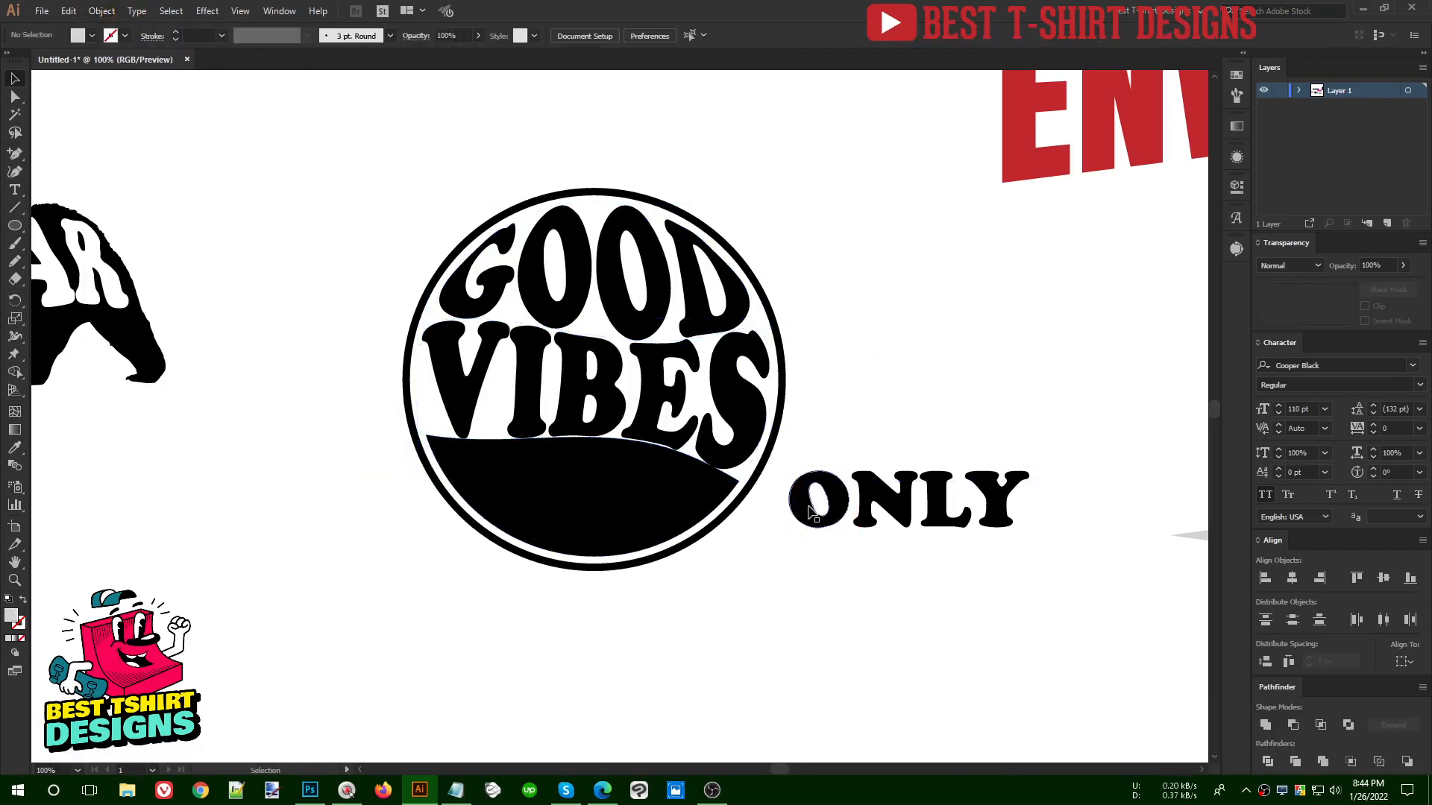
pyautogui.keyDown('shift'); pyautogui.click(671, 512); pyautogui.keyUp('shift')
pyautogui.click(102, 10)
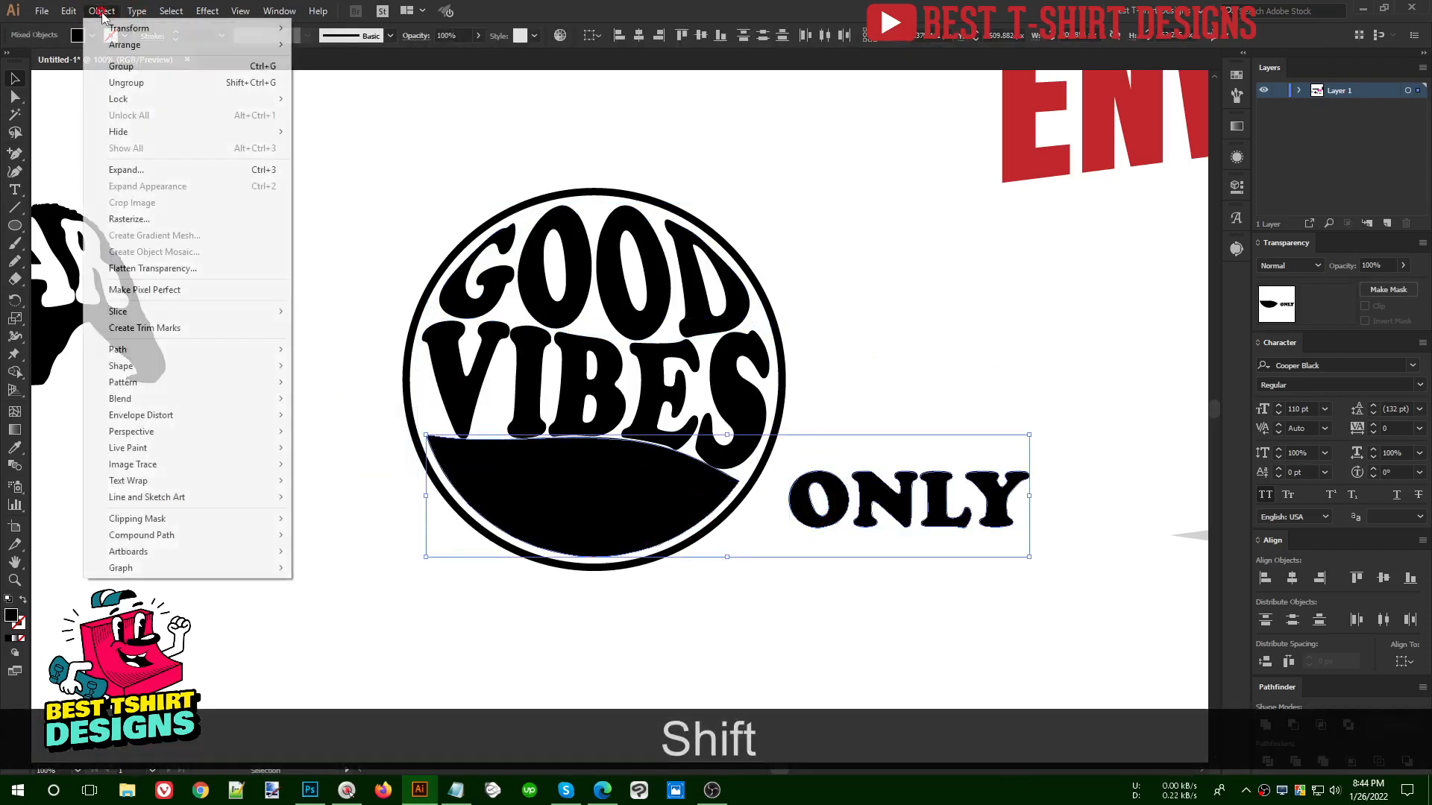
pyautogui.moveTo(297, 422)
pyautogui.click(348, 414)
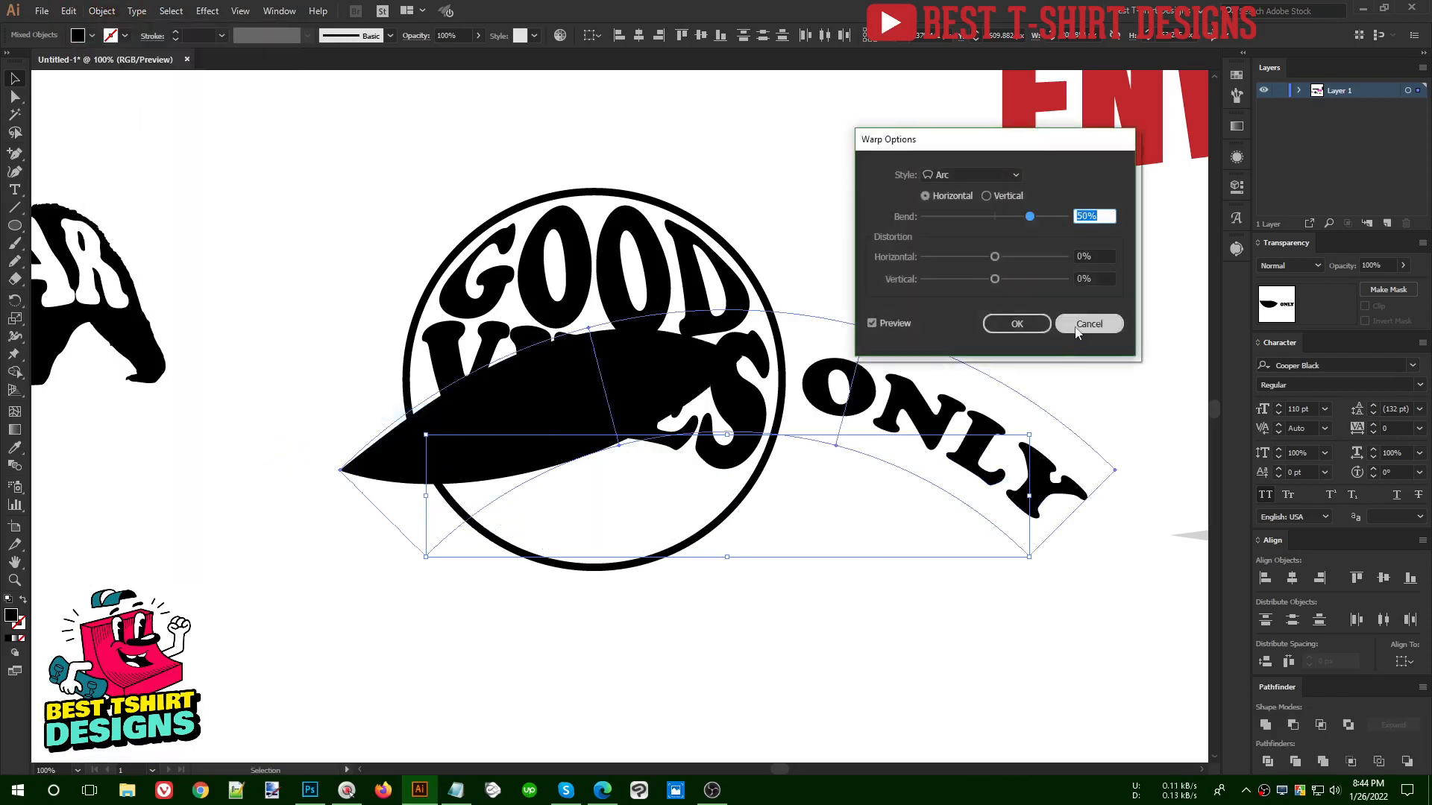
pyautogui.click(1076, 328)
pyautogui.click(102, 10)
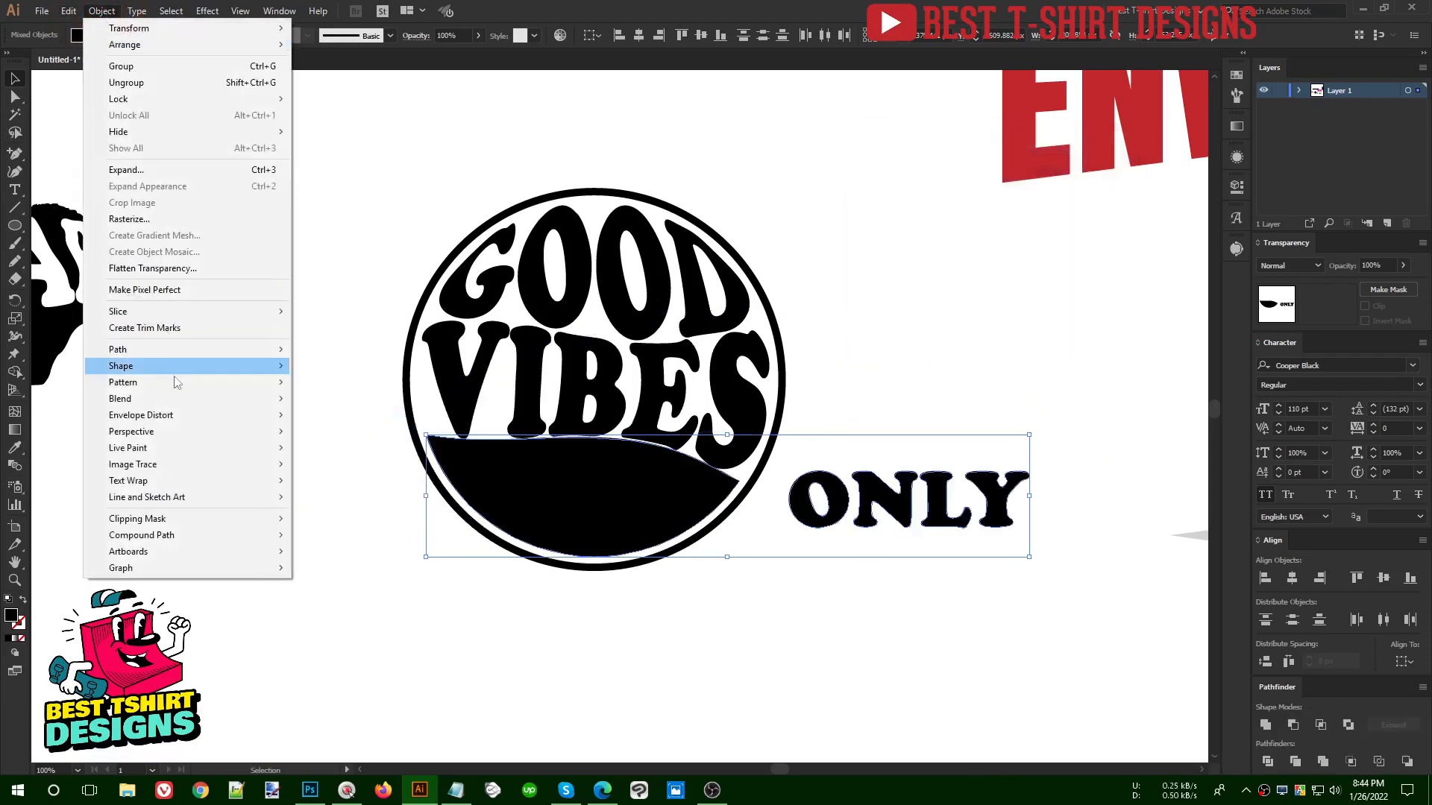
pyautogui.moveTo(246, 416)
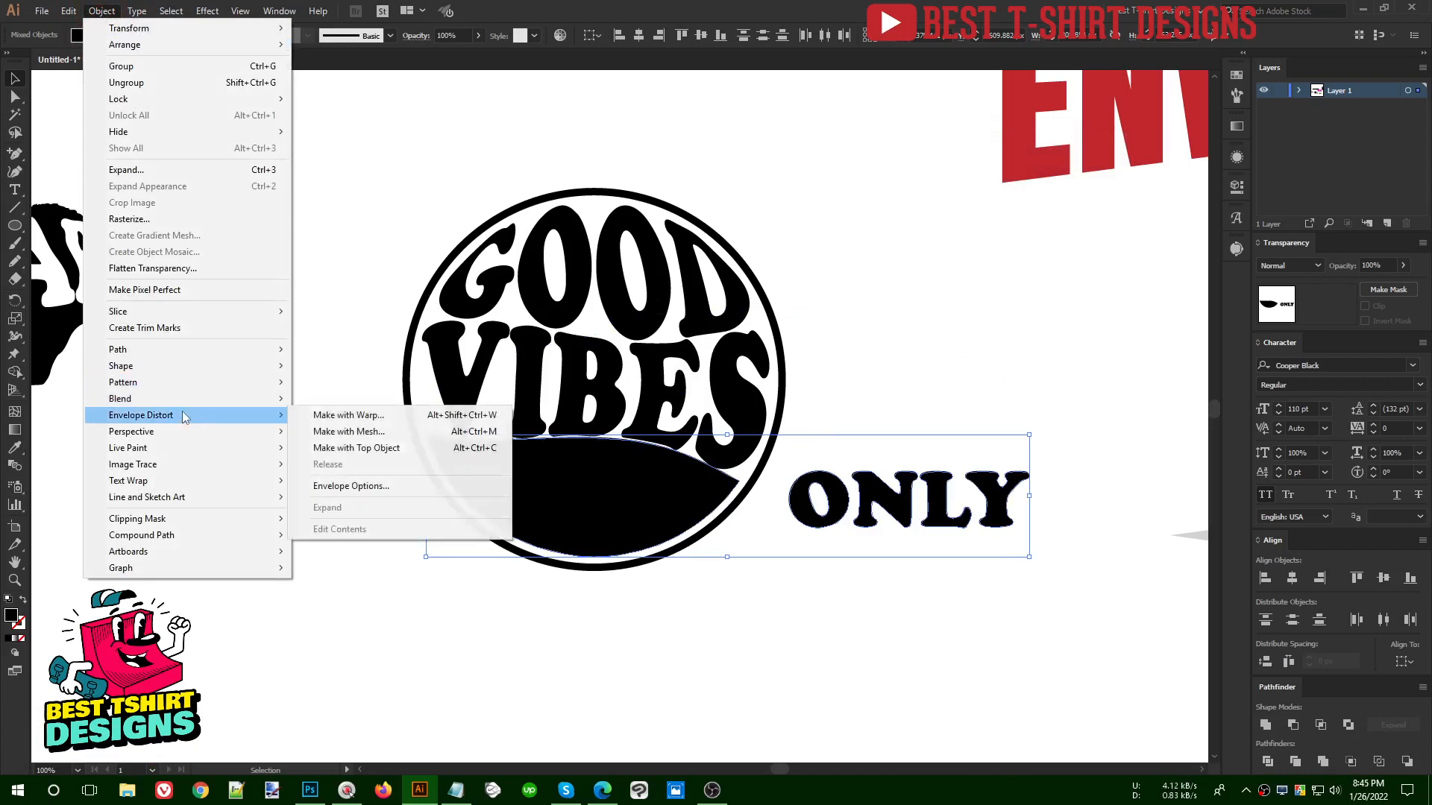
pyautogui.click(355, 449)
pyautogui.click(850, 553)
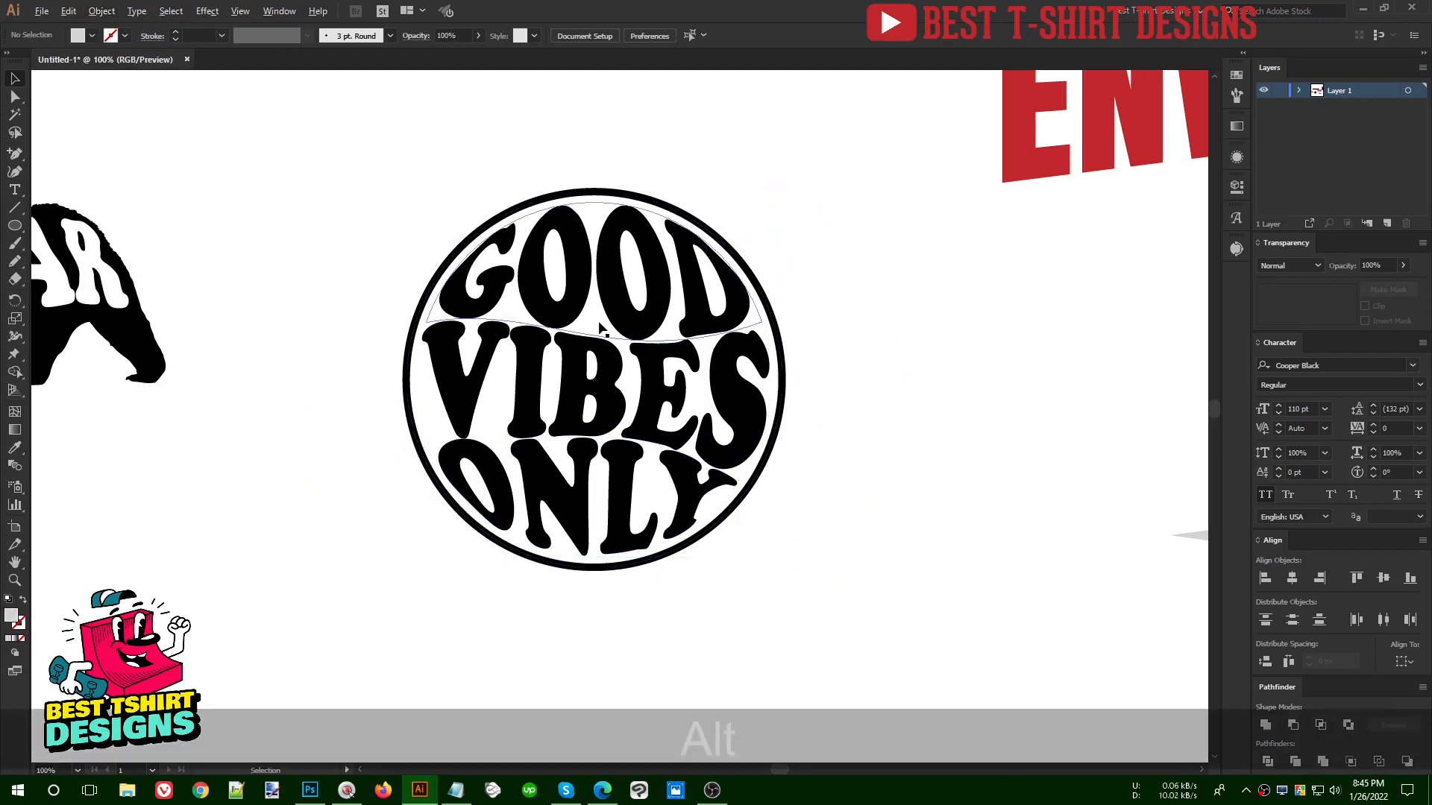
# - Reshape the GOOD envelope's lower edge by shifting its right corner slightly outward and raising the anchor beneath the second O
pyautogui.scroll(2, 730, 321)
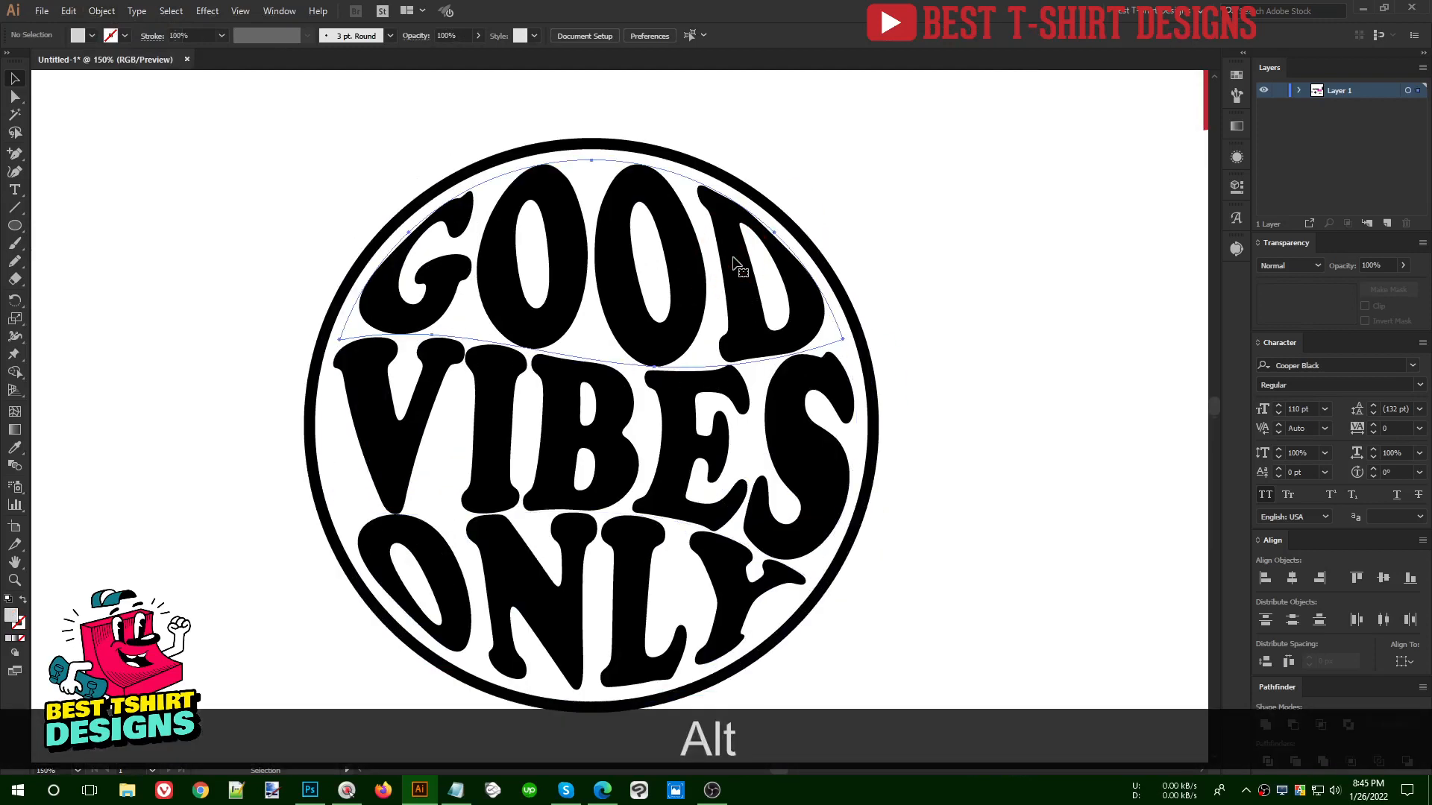
pyautogui.click(739, 264)
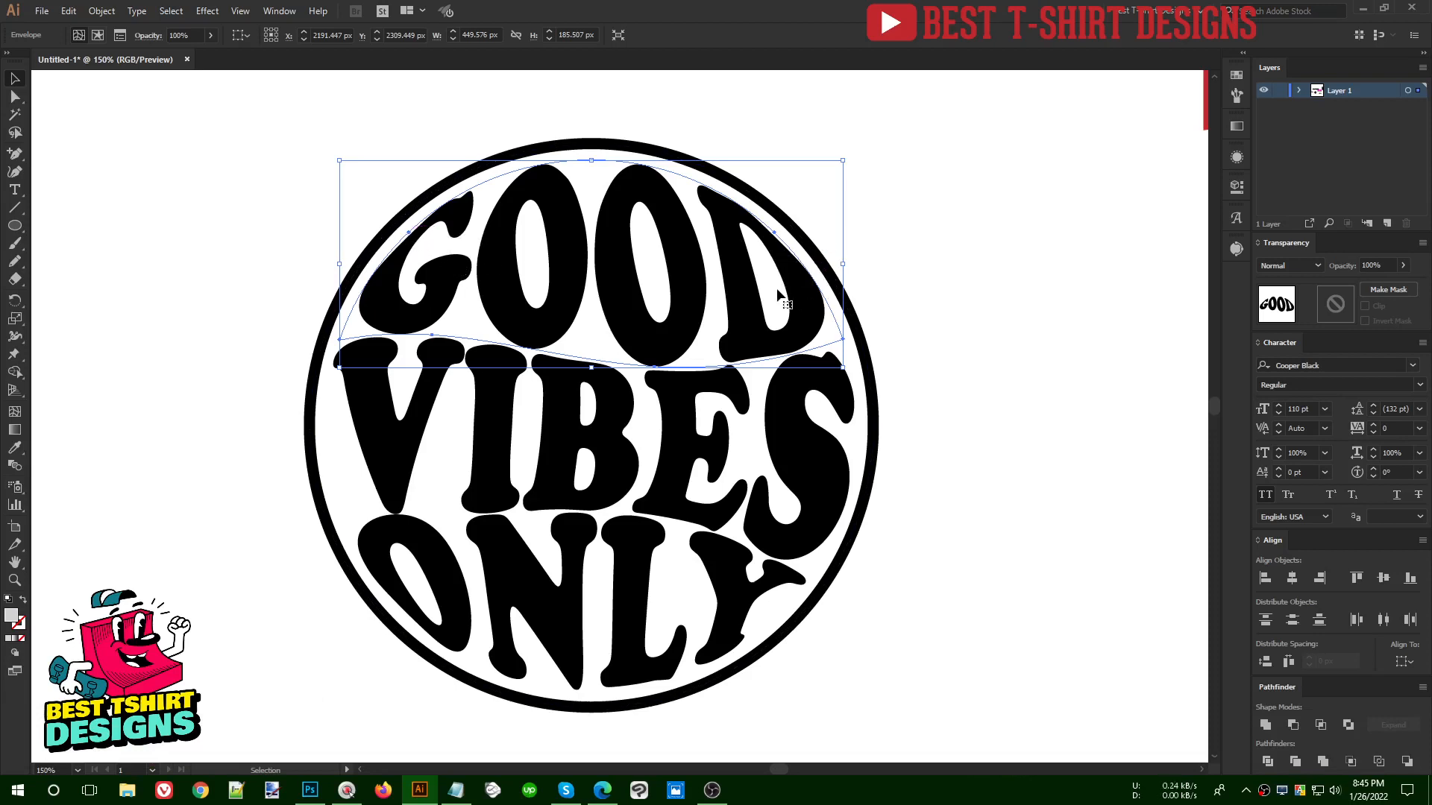
pyautogui.press('a')
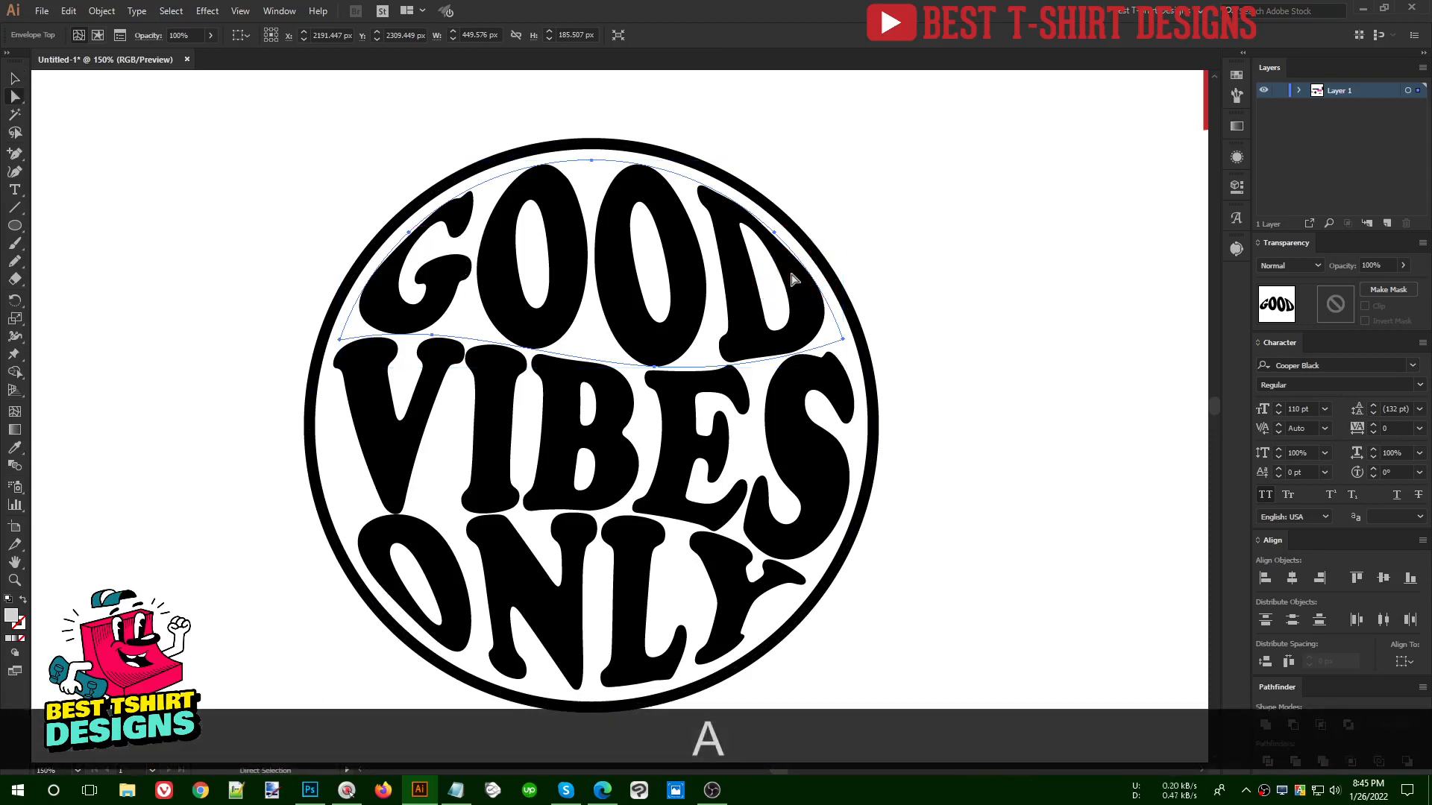
pyautogui.moveTo(788, 296); pyautogui.dragTo(782, 300)
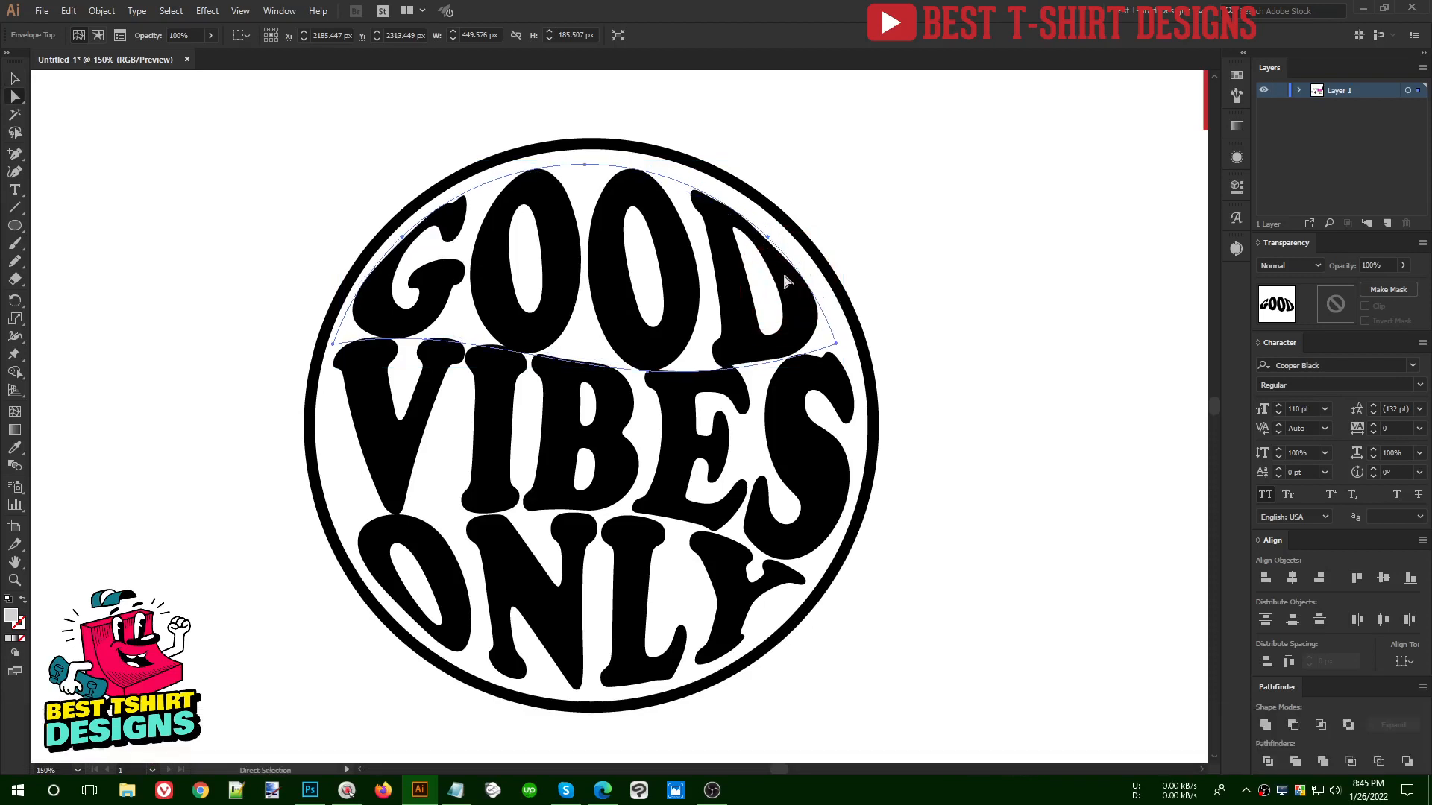
pyautogui.hotkey('ctrl', 'z')
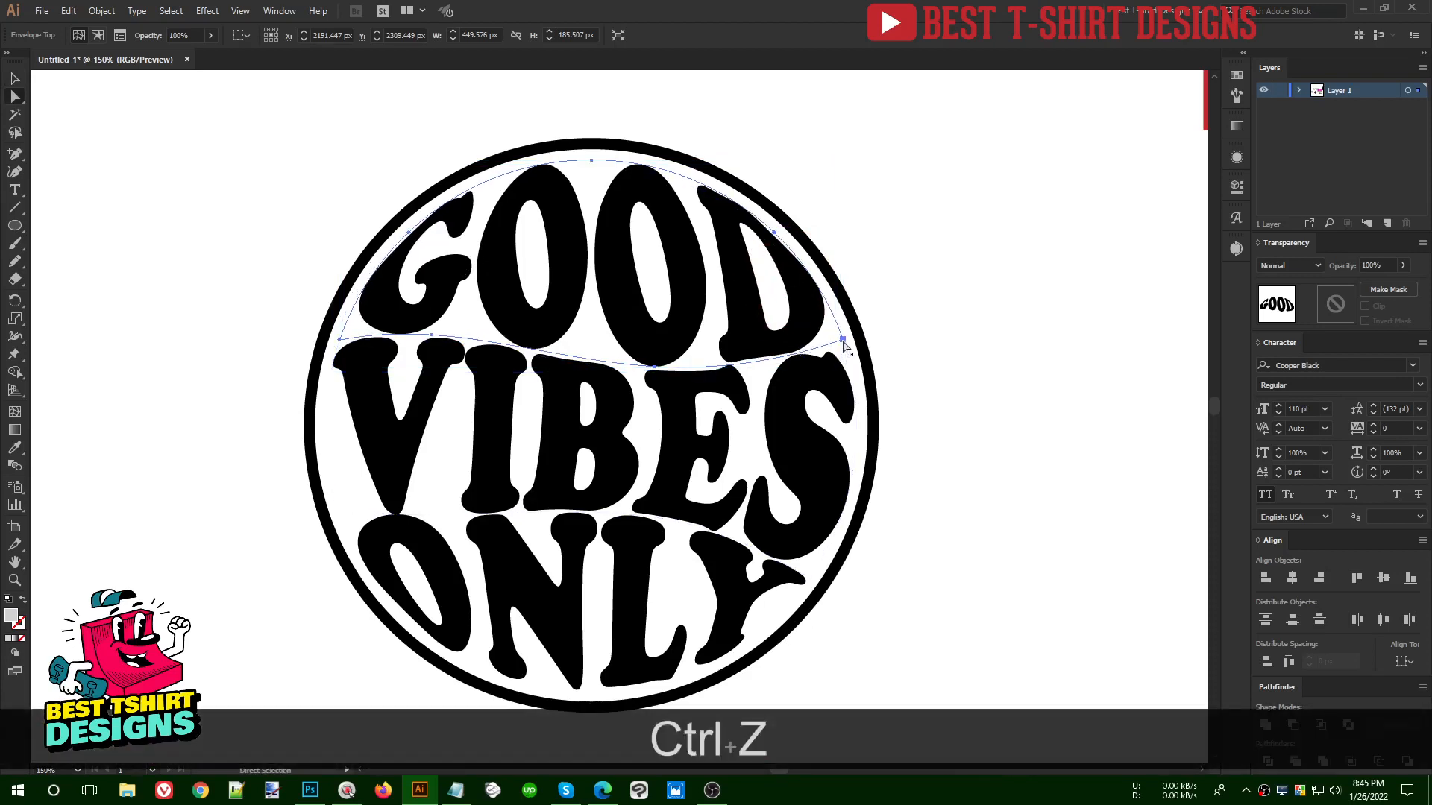
pyautogui.click(843, 340)
pyautogui.moveTo(846, 346); pyautogui.dragTo(848, 348)
pyautogui.moveTo(658, 375); pyautogui.dragTo(650, 358)
pyautogui.click(663, 337)
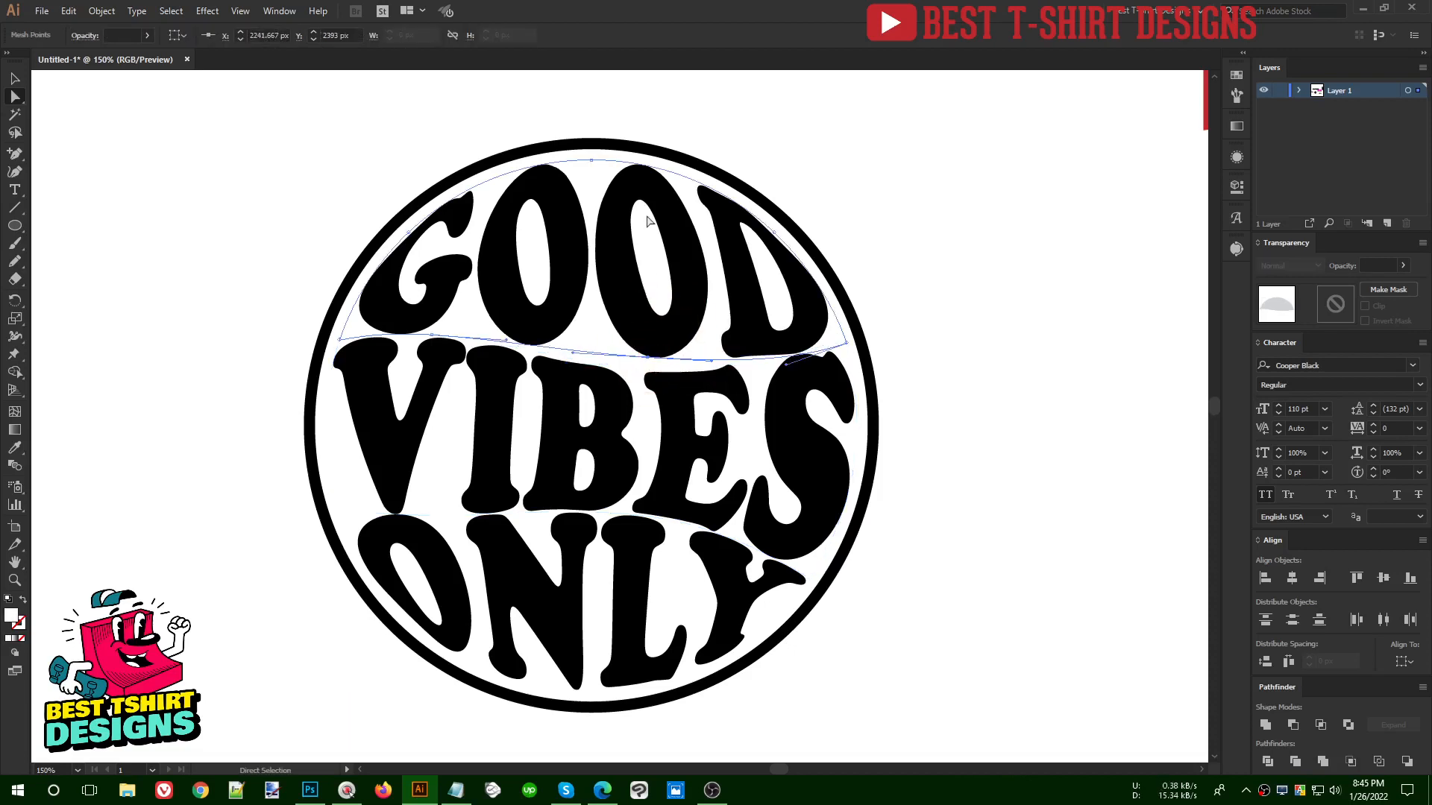
# - Nudge the GOOD envelope's two upper side anchors outward toward the ring and its lower-left edge anchor slightly to the right
pyautogui.click(776, 236)
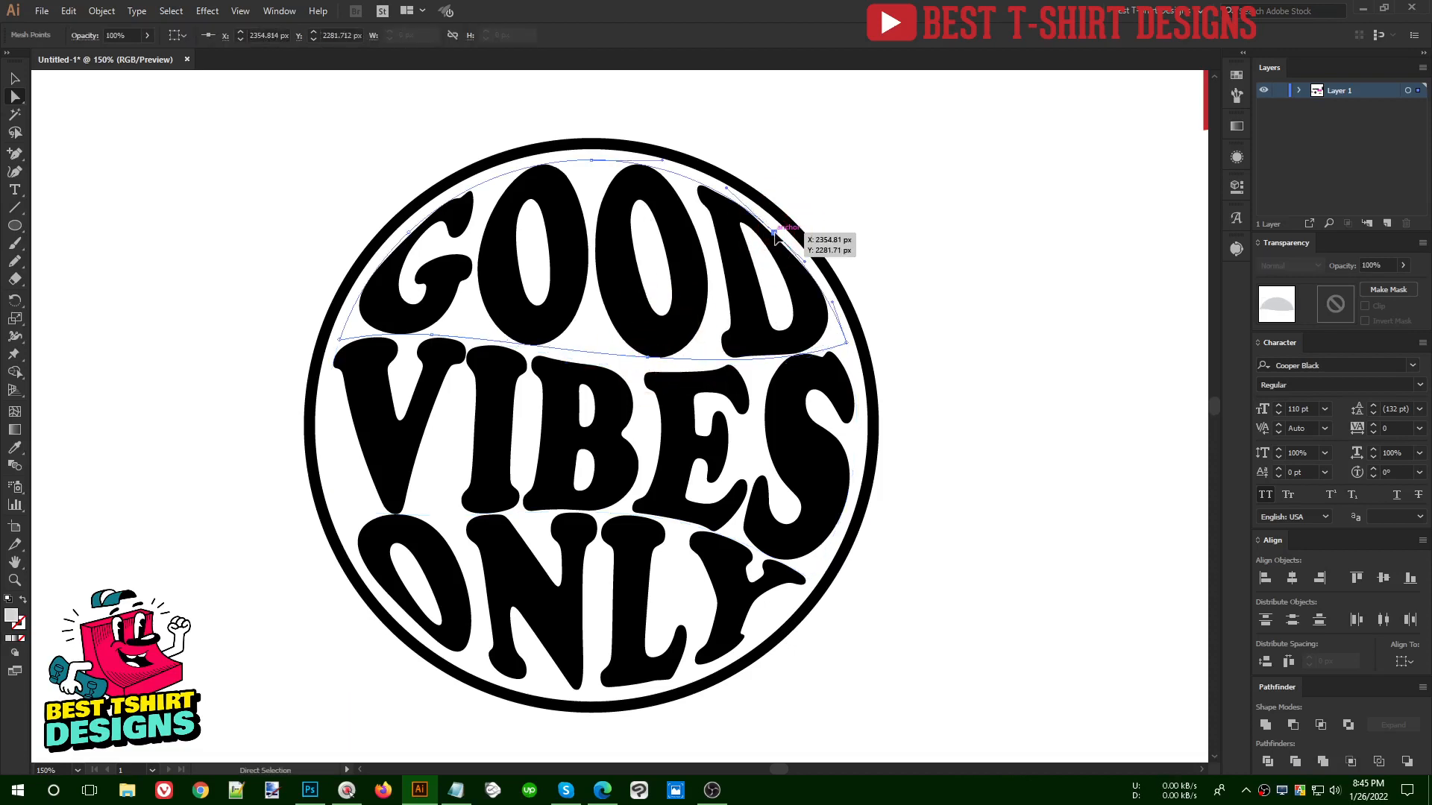
pyautogui.moveTo(776, 235); pyautogui.dragTo(782, 237)
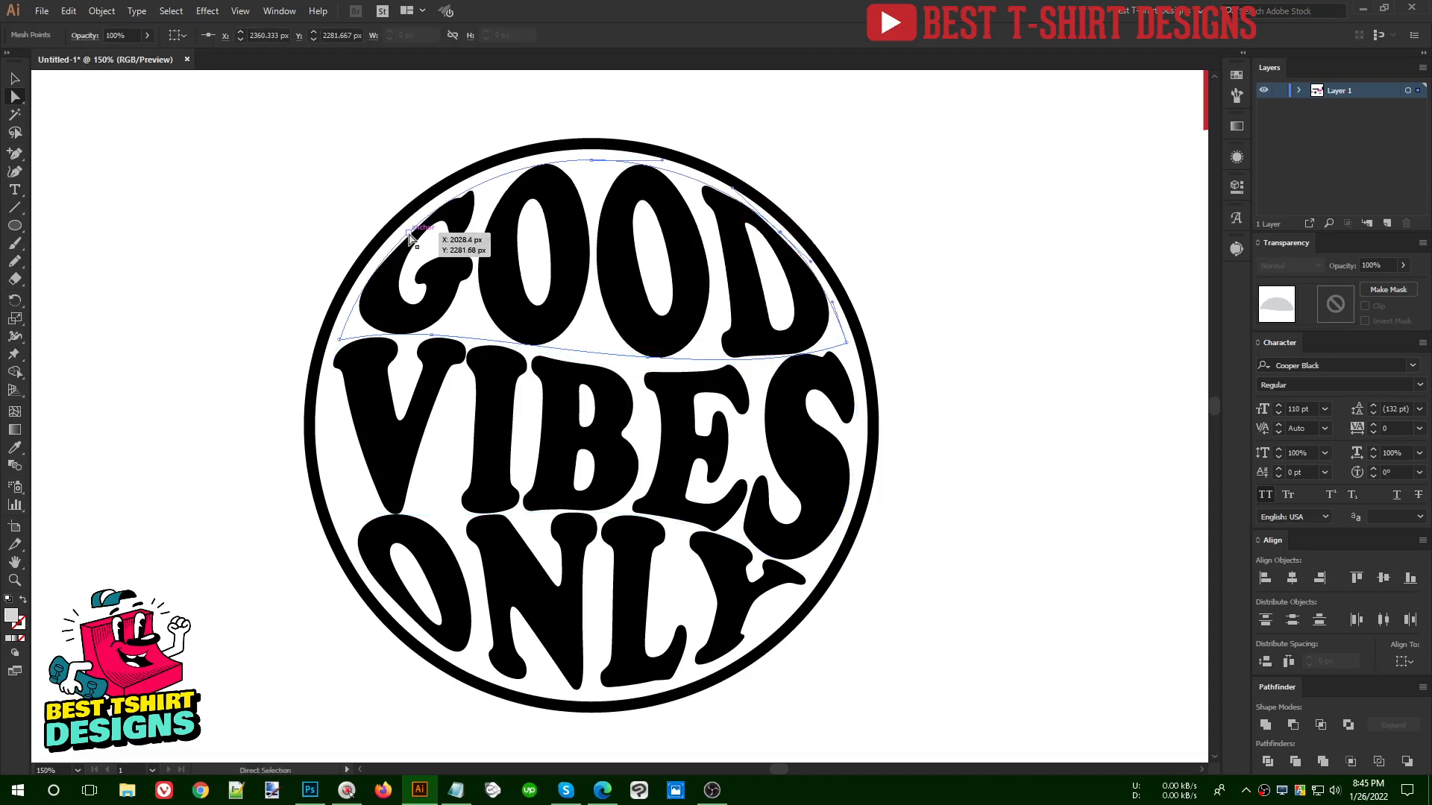
pyautogui.moveTo(410, 235); pyautogui.dragTo(403, 235)
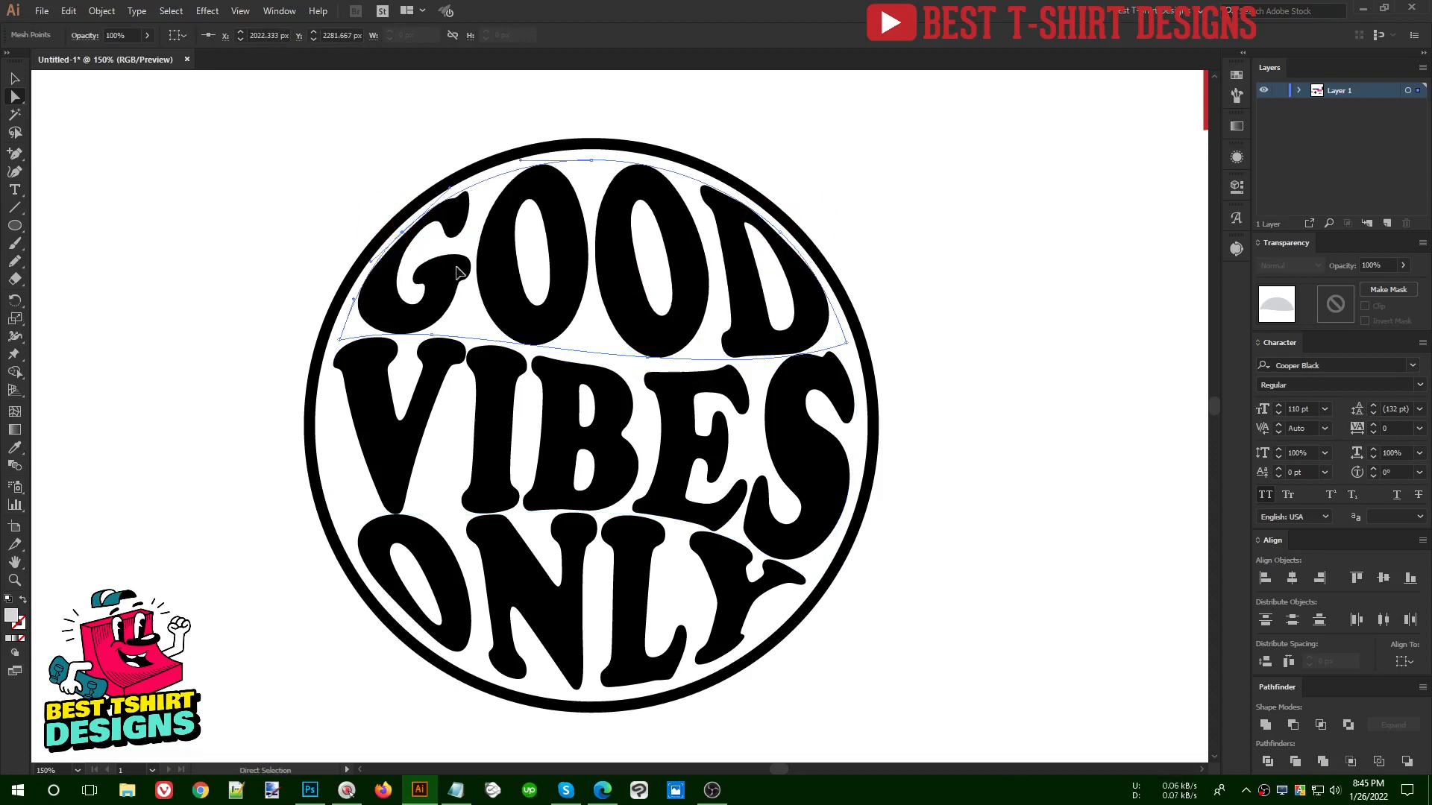
pyautogui.click(439, 336)
pyautogui.moveTo(432, 337); pyautogui.dragTo(447, 337)
pyautogui.hotkey('ctrl', 'z')
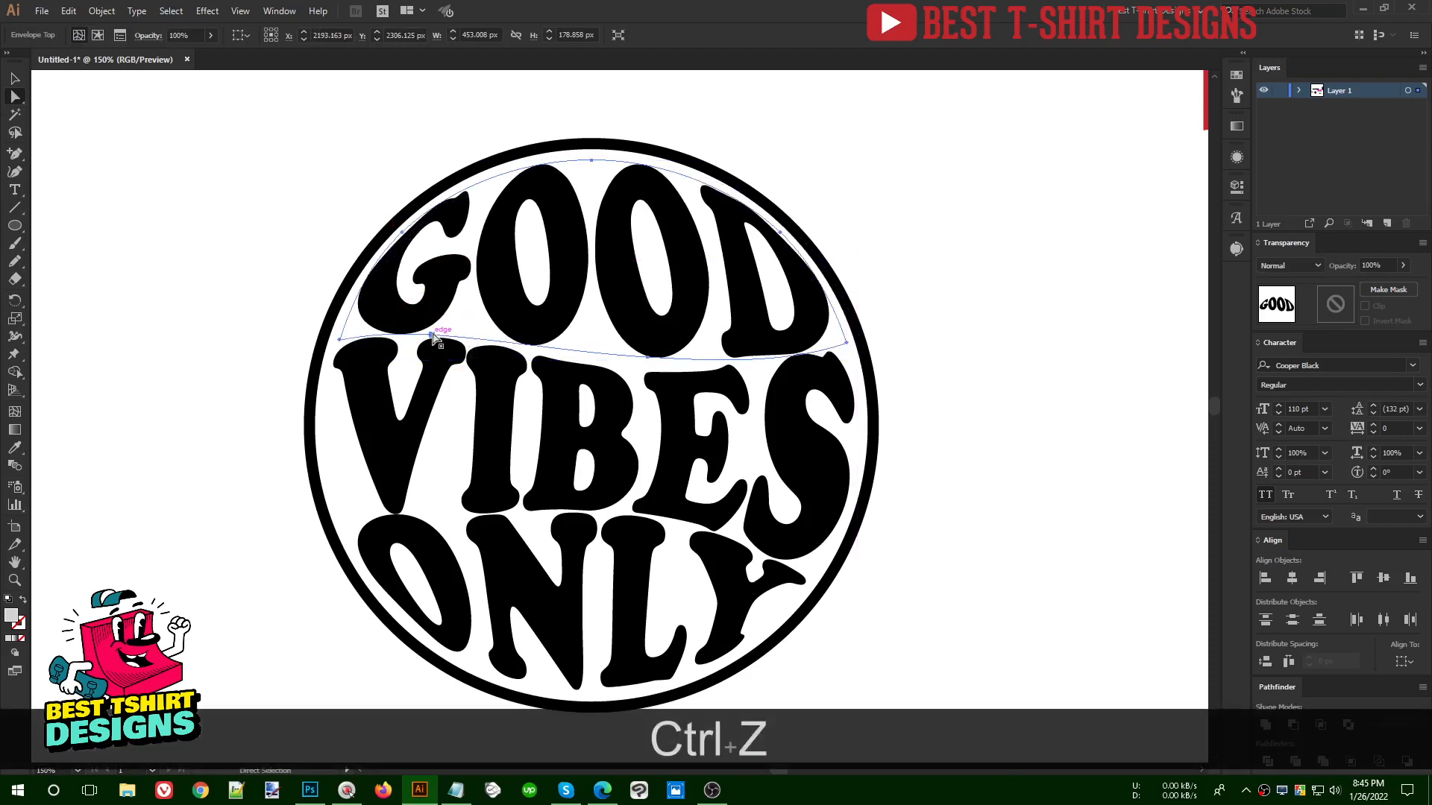
pyautogui.click(435, 337)
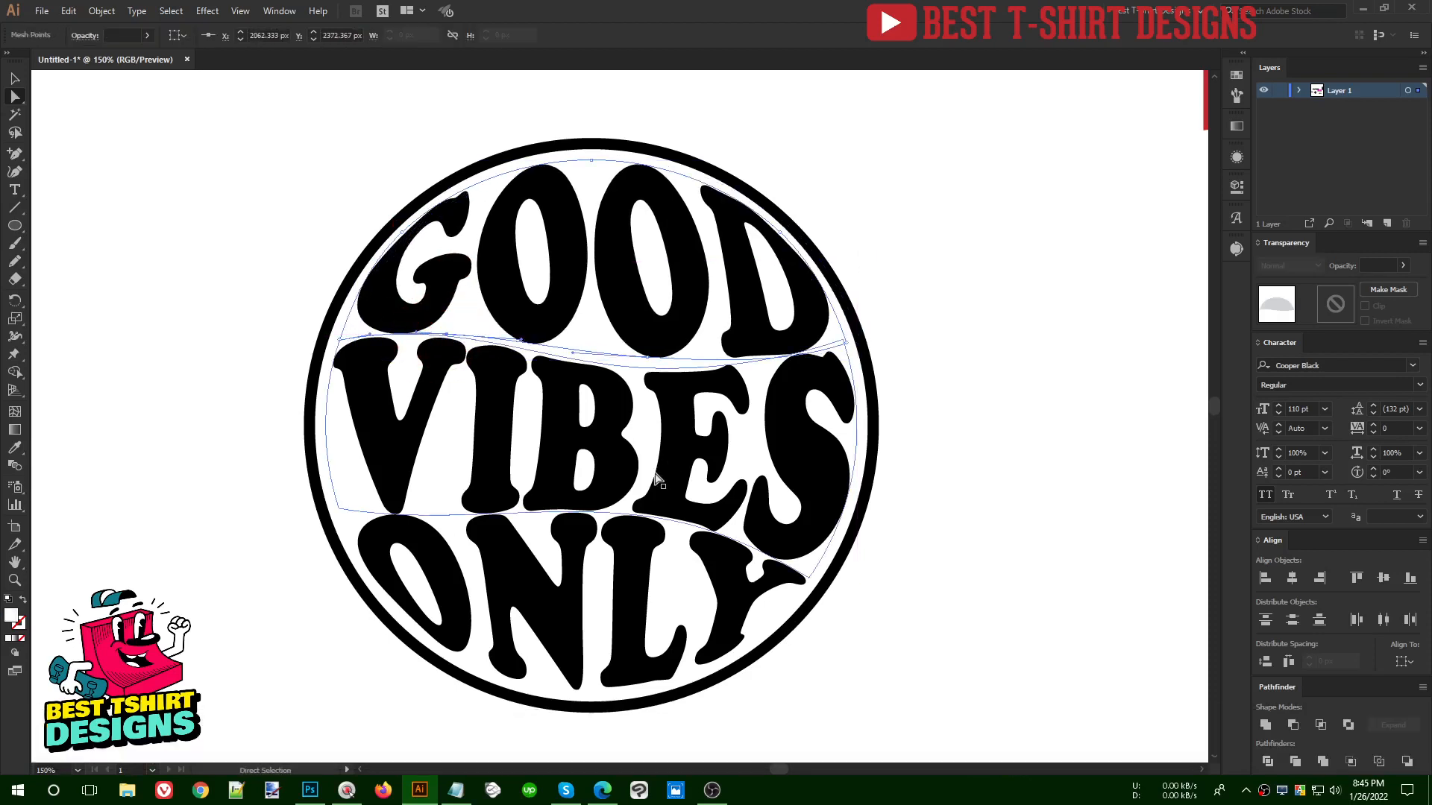
# - Move the complete BEER glass artwork down between the bear and the GOOD VIBES ONLY badge
pyautogui.scroll(-2, 656, 477)
pyautogui.press('v')
pyautogui.click(851, 411)
pyautogui.scroll(1, 812, 441)
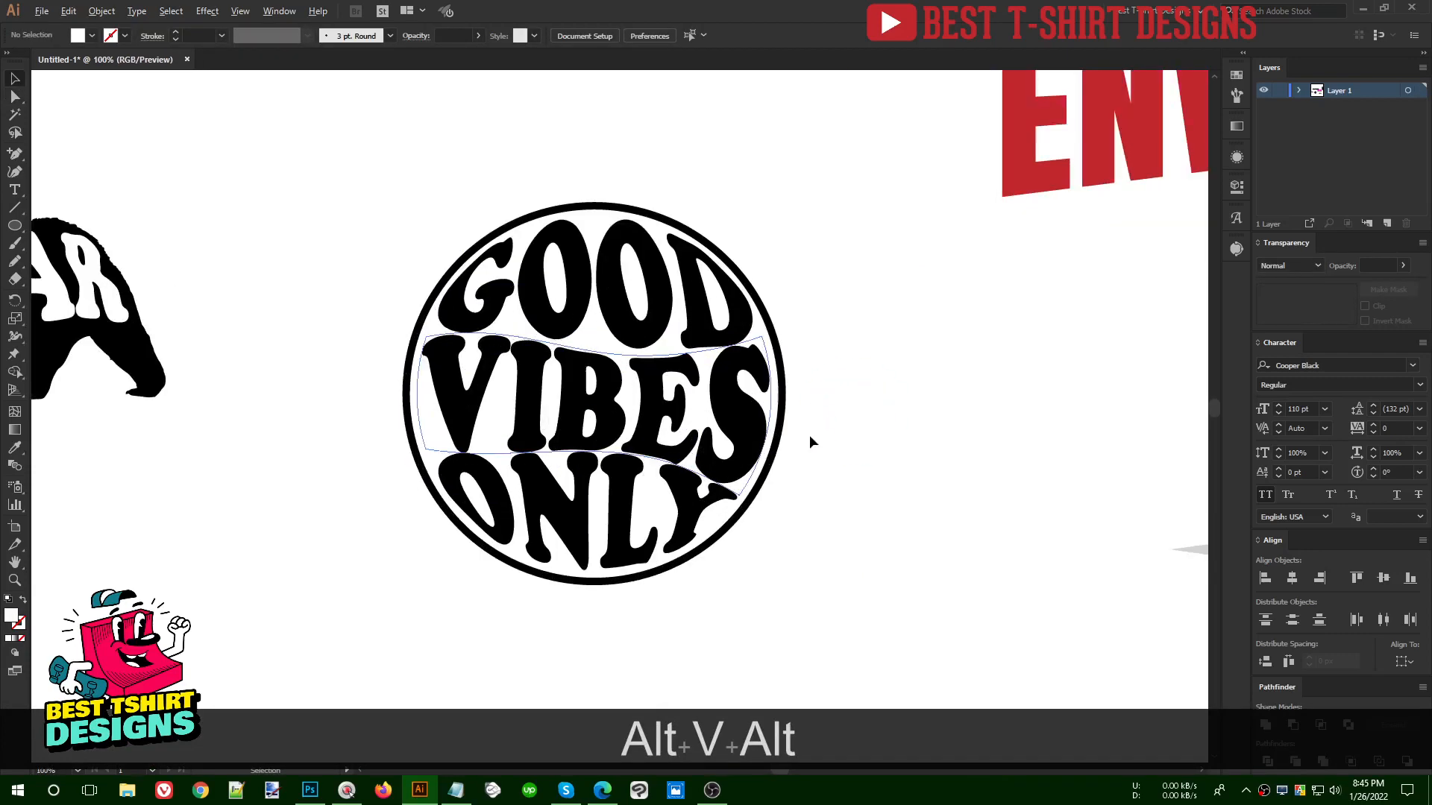
pyautogui.scroll(-3, 808, 435)
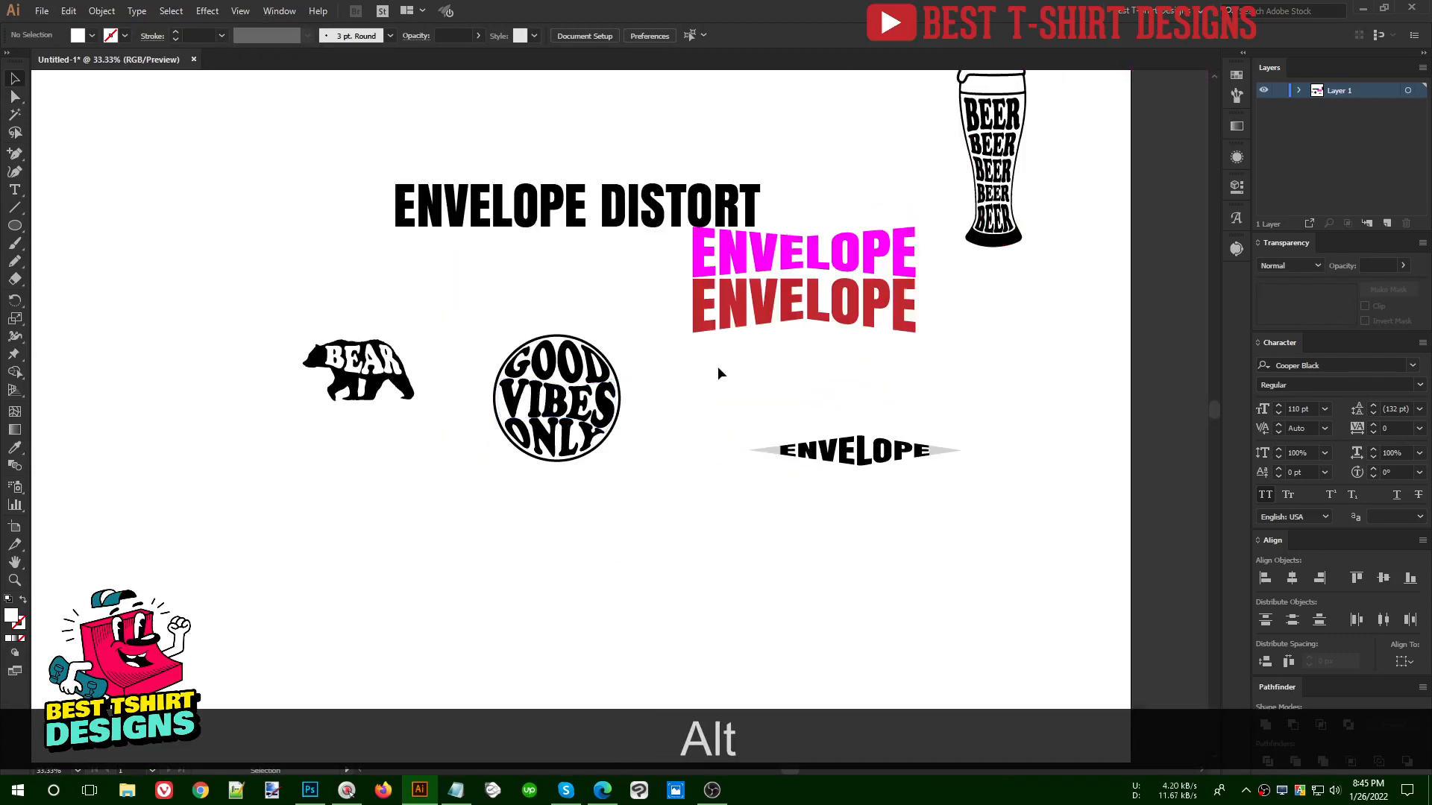
pyautogui.moveTo(1063, 299); pyautogui.dragTo(944, 71)
pyautogui.moveTo(1003, 182); pyautogui.dragTo(455, 528)
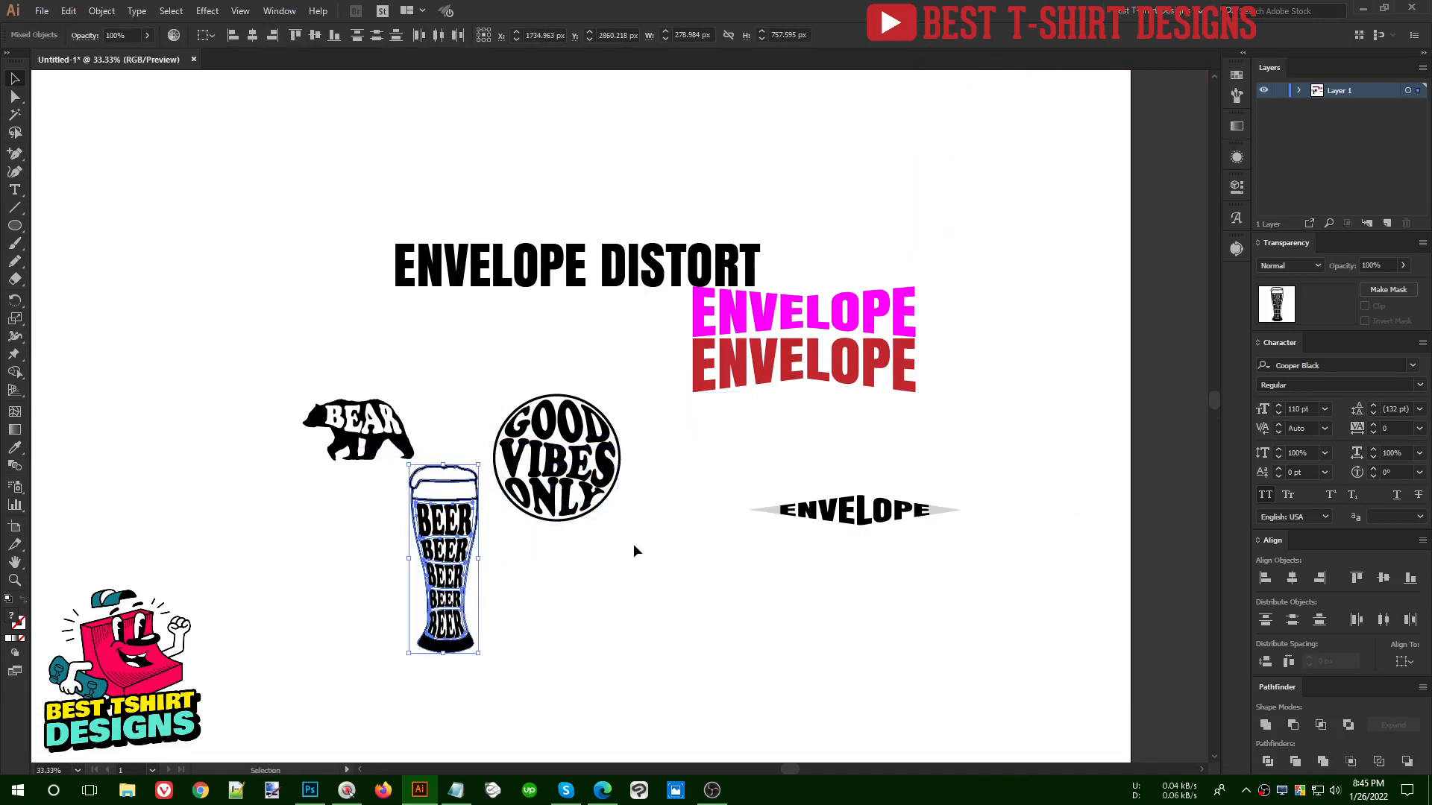
# - Move the ENVELOPE DISTORT title up and to the left, clear of the coloured ENVELOPE samples
pyautogui.click(618, 296)
pyautogui.moveTo(607, 269); pyautogui.dragTo(484, 216)
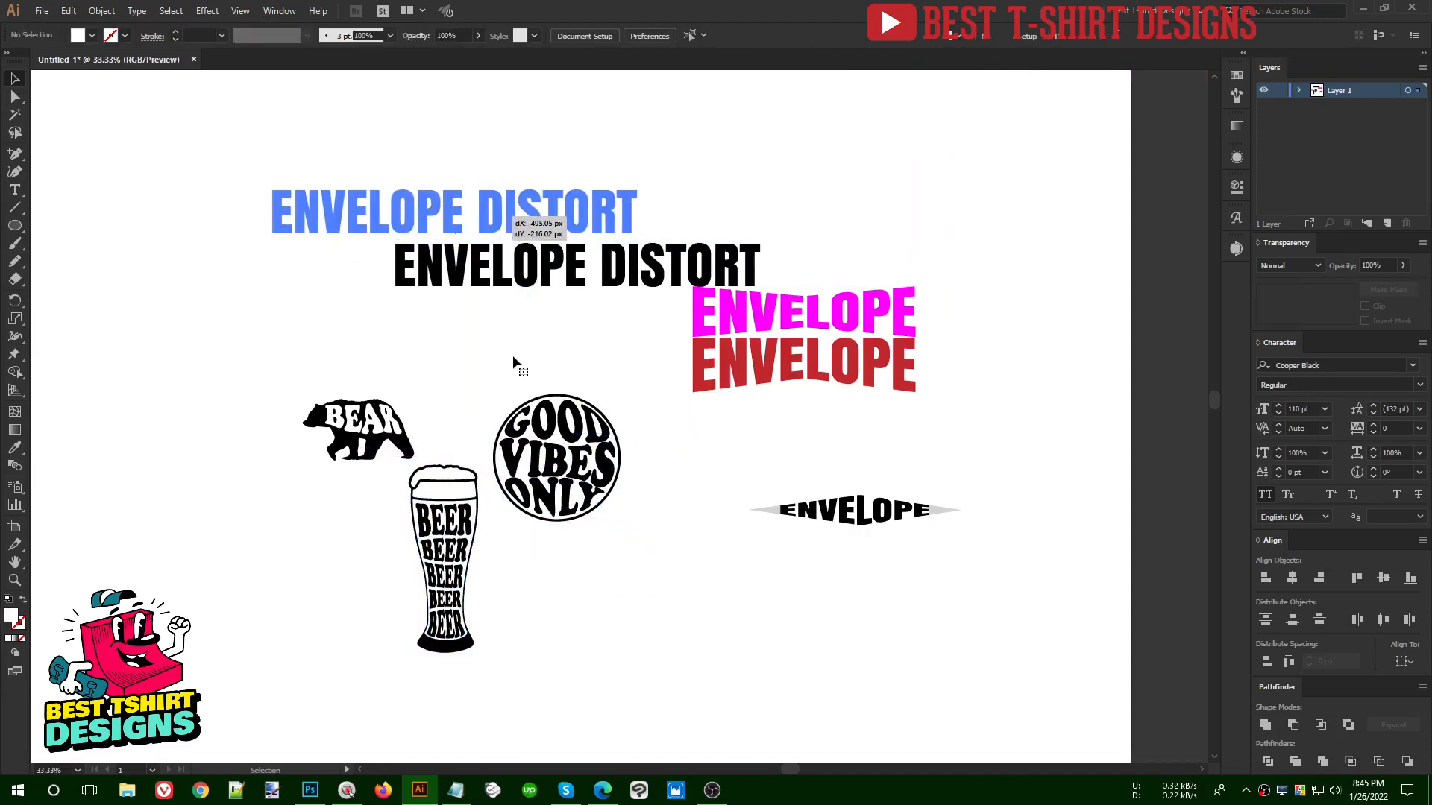
pyautogui.moveTo(512, 355); pyautogui.dragTo(511, 361)
# - Review the finished envelope distort examples on the artboard, including the bear, the beer glass and the circular badge
pyautogui.moveTo(258, 267); pyautogui.dragTo(1022, 688)
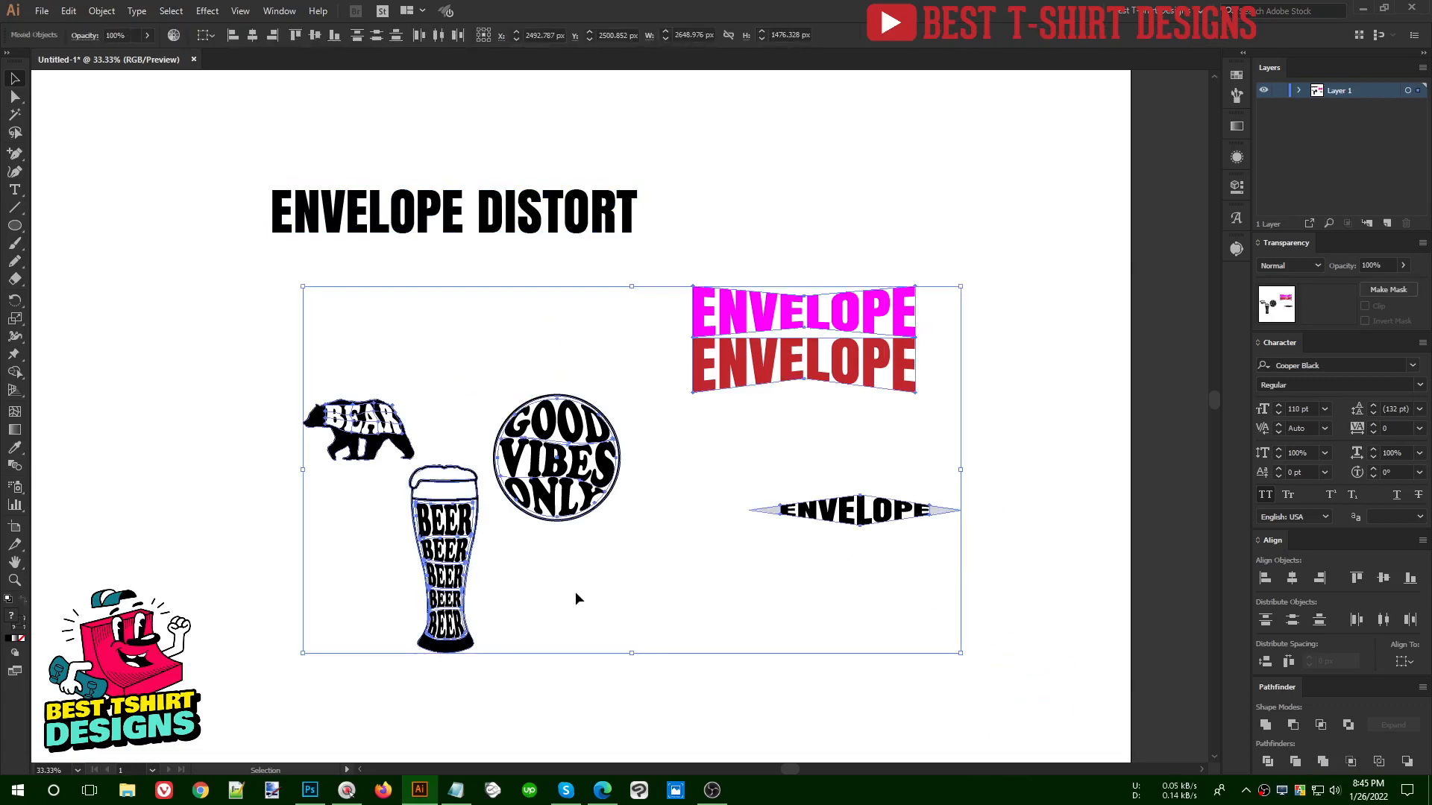
pyautogui.click(535, 595)
pyautogui.keyDown('alt'); pyautogui.scroll(2, 524, 597); pyautogui.keyUp('alt')
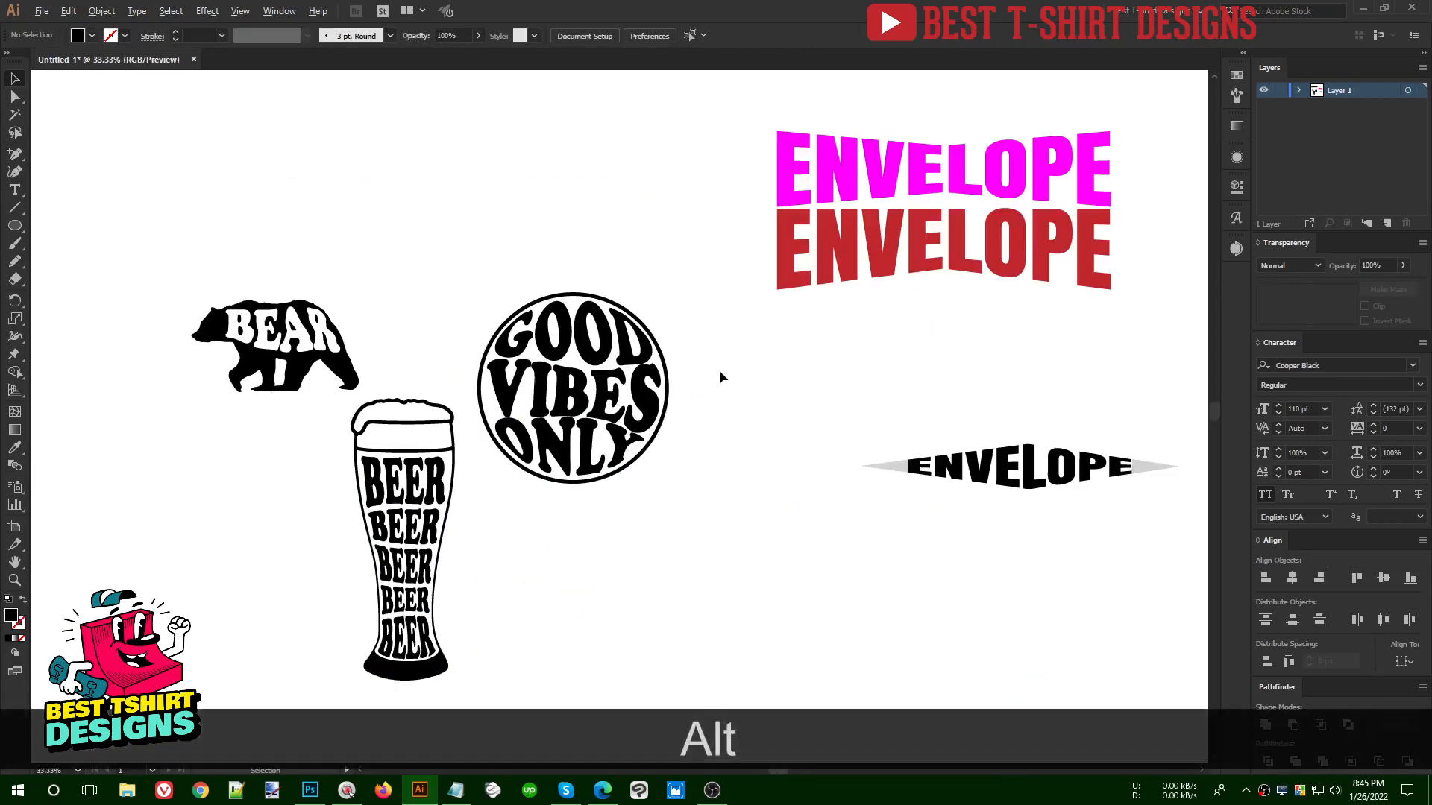
pyautogui.keyDown('alt'); pyautogui.scroll(-2, 718, 370); pyautogui.keyUp('alt')
pyautogui.moveTo(314, 181); pyautogui.dragTo(1064, 625)
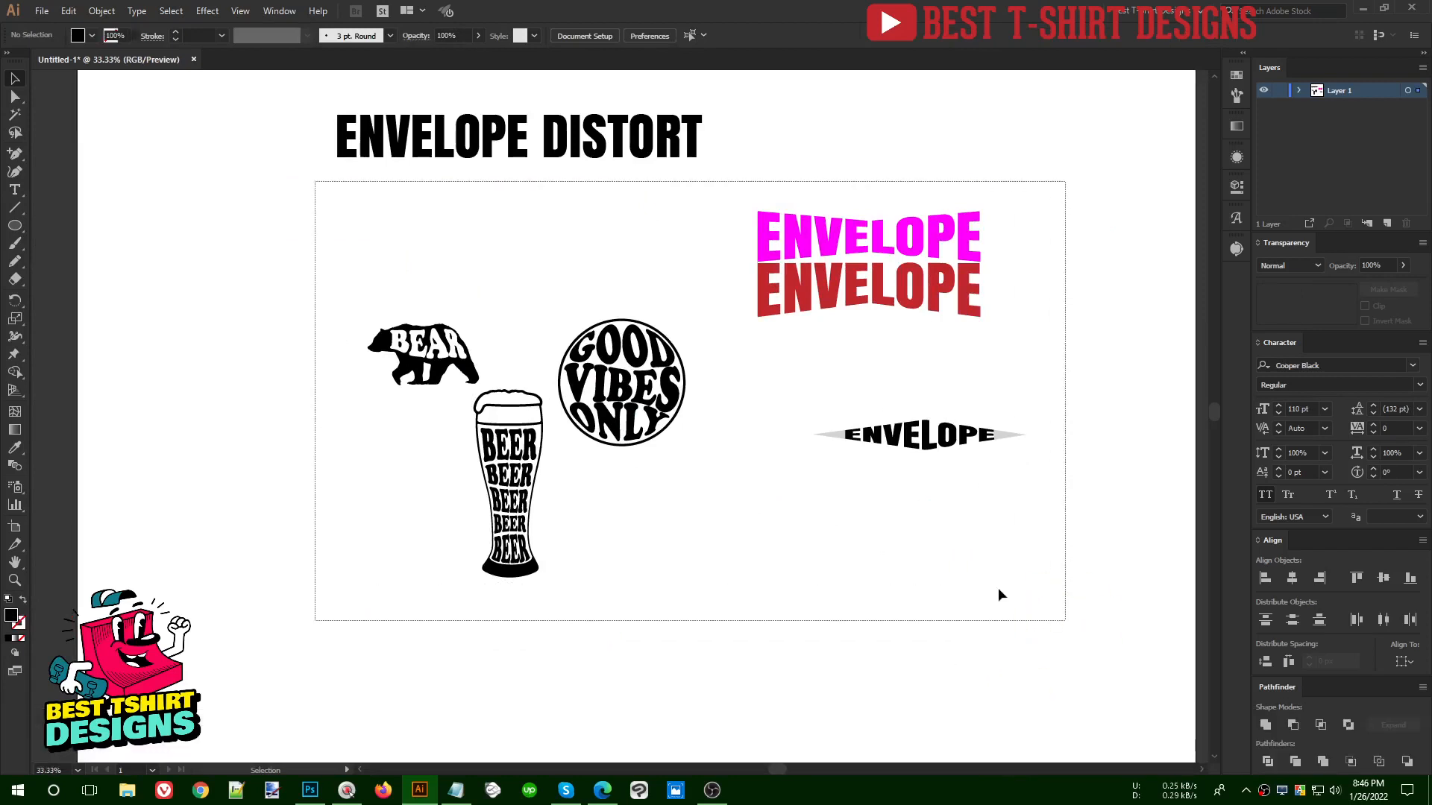
pyautogui.click(771, 358)
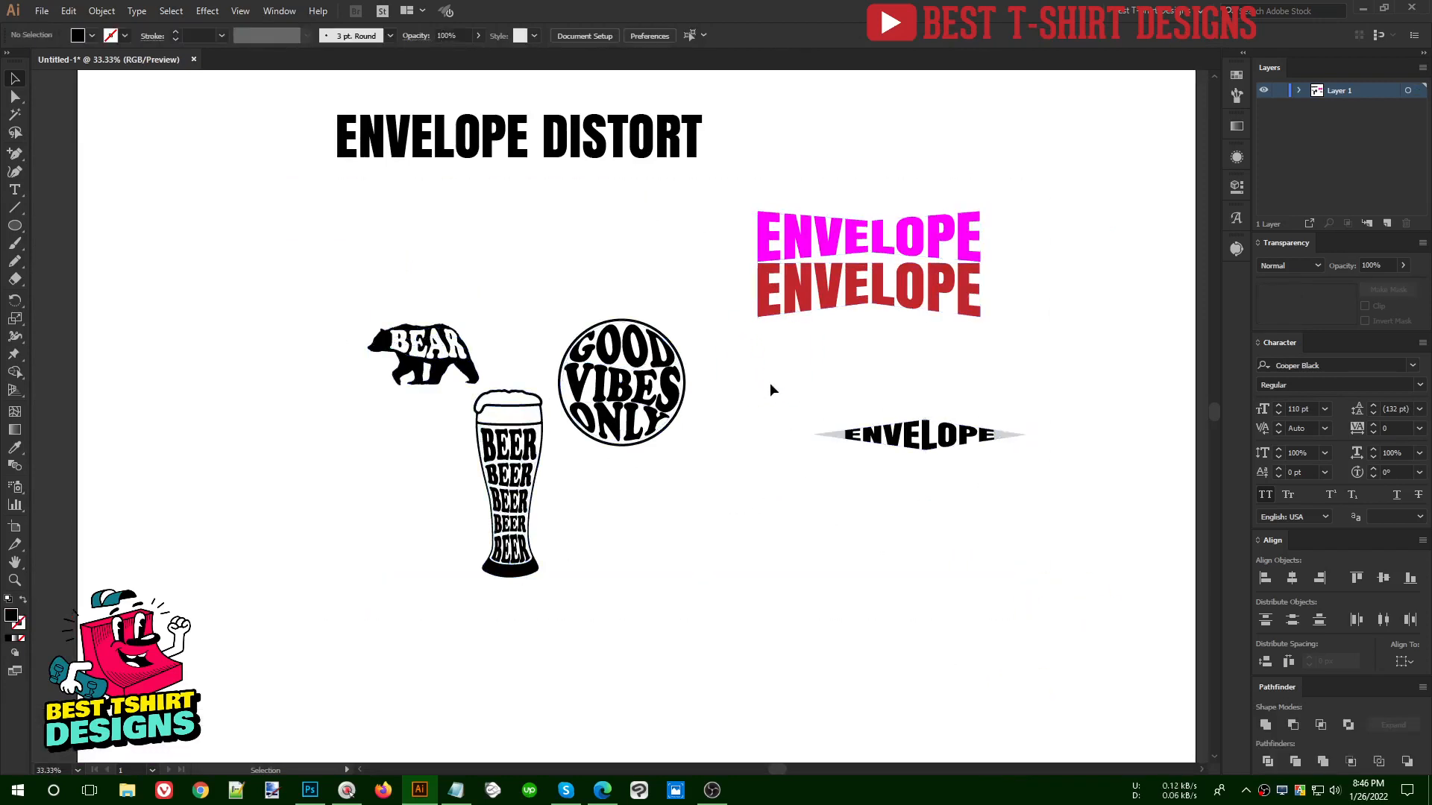
pyautogui.press('alt')
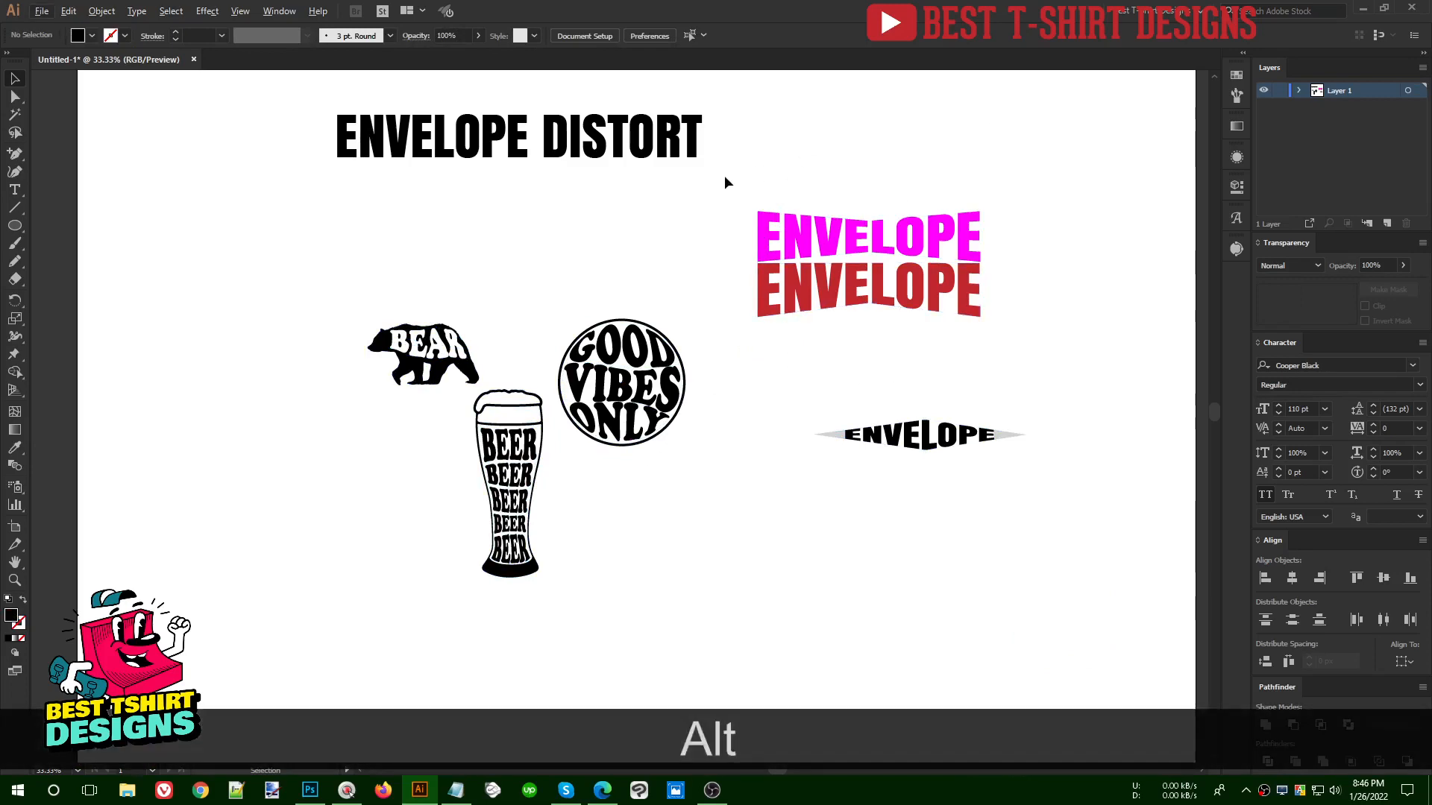
pyautogui.scroll(1, 714, 378)
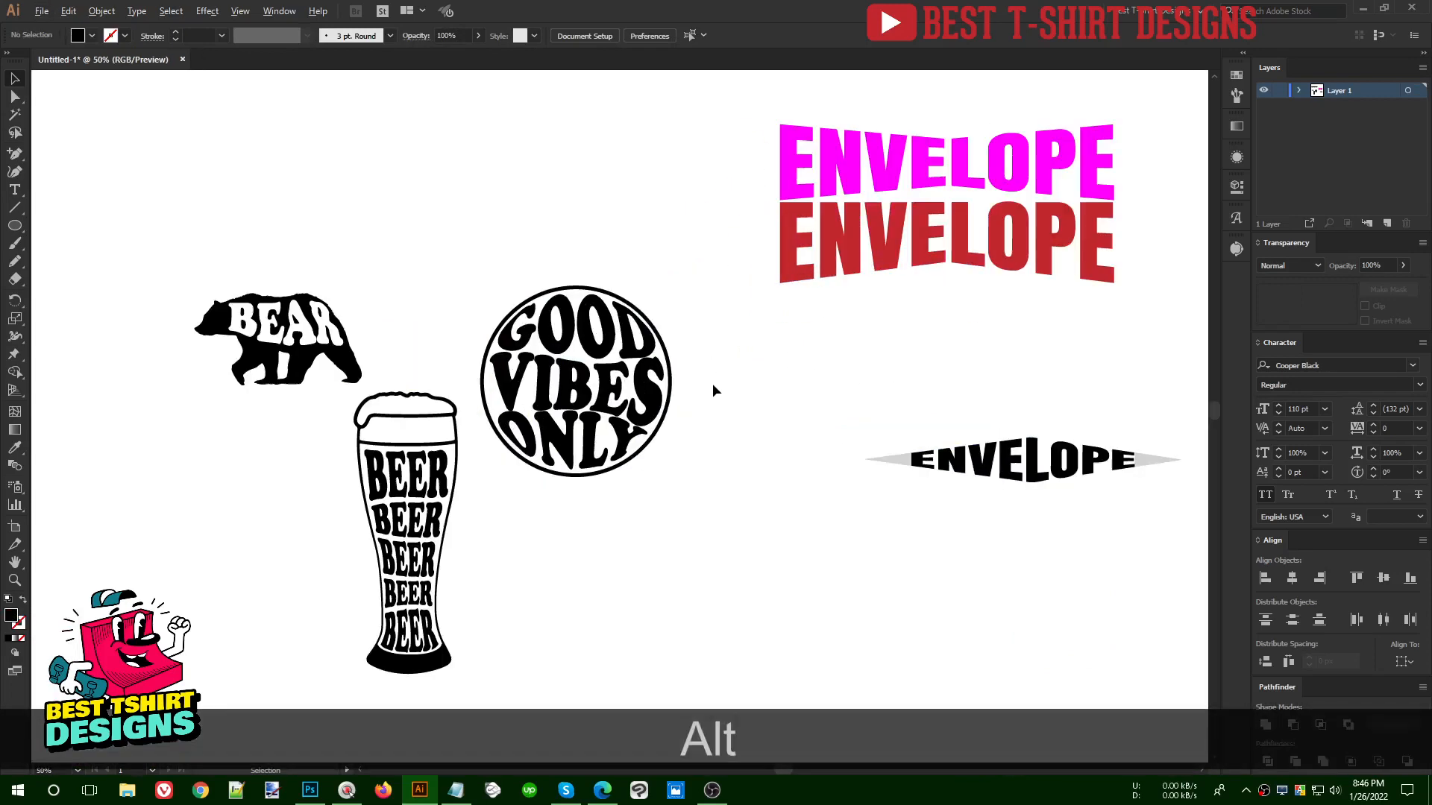
pyautogui.scroll(1, 712, 391)
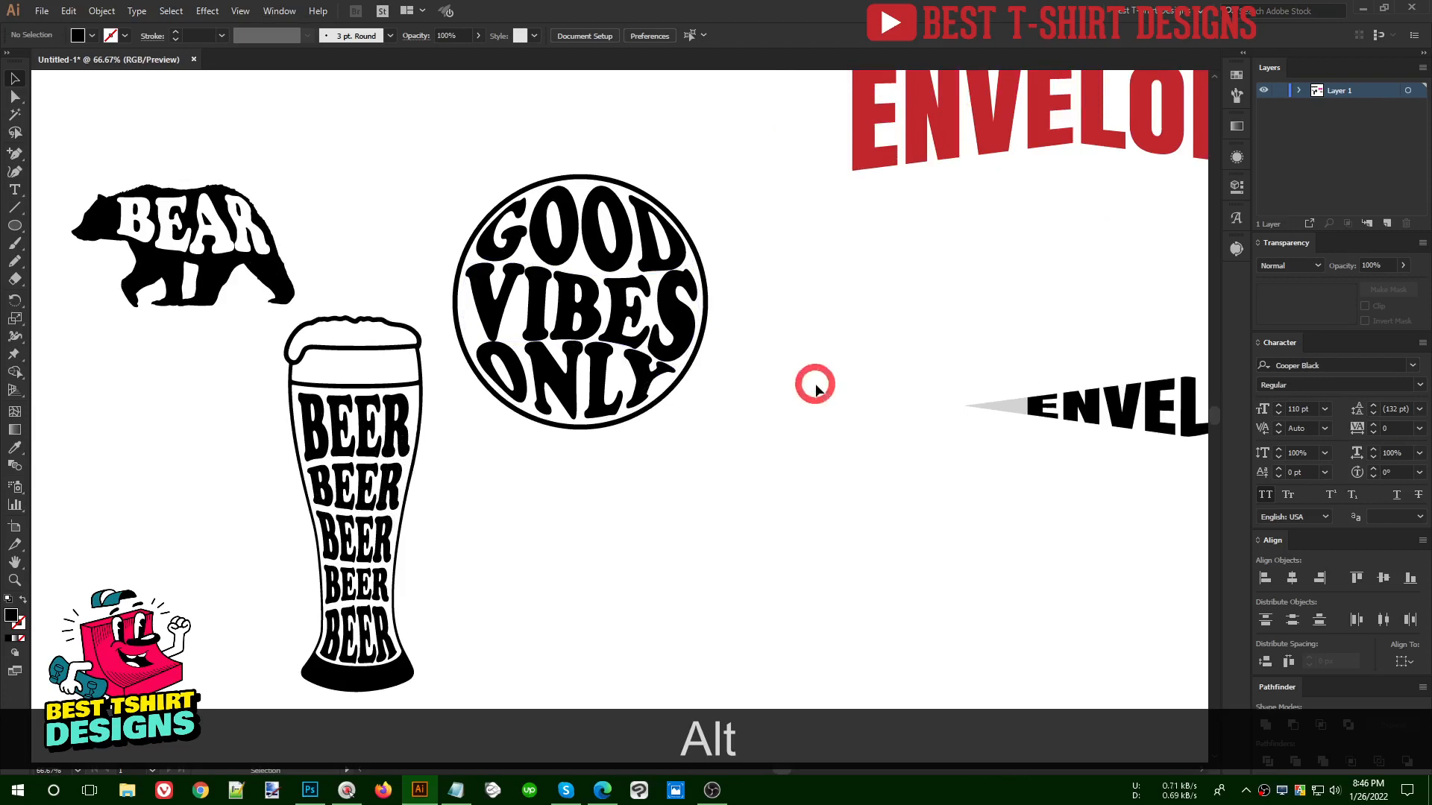